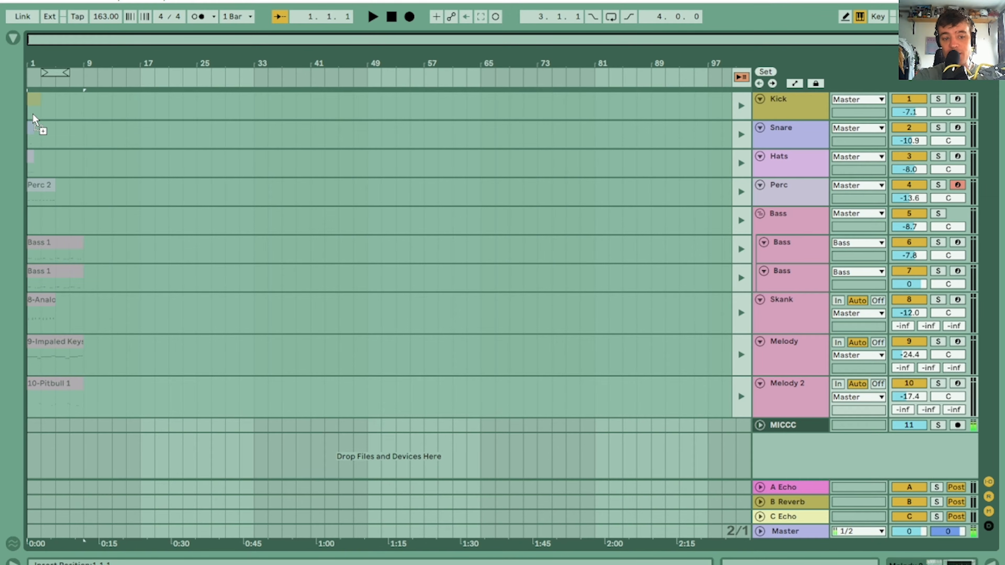
Place the loop clips of all tracks at bar 1 of the arrangement and return every track to arrangement playback
drag(33, 114, 32, 113)
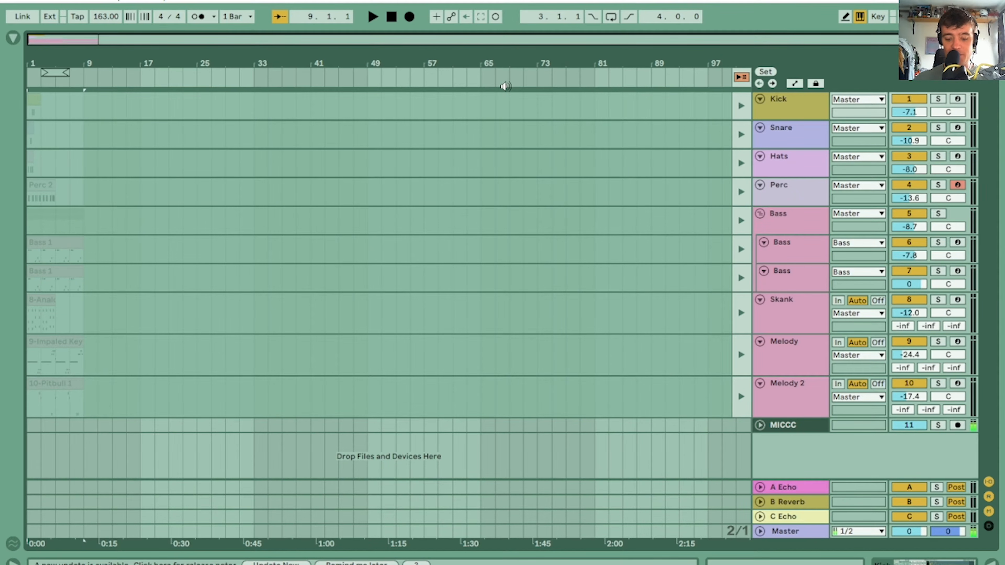
key(space)
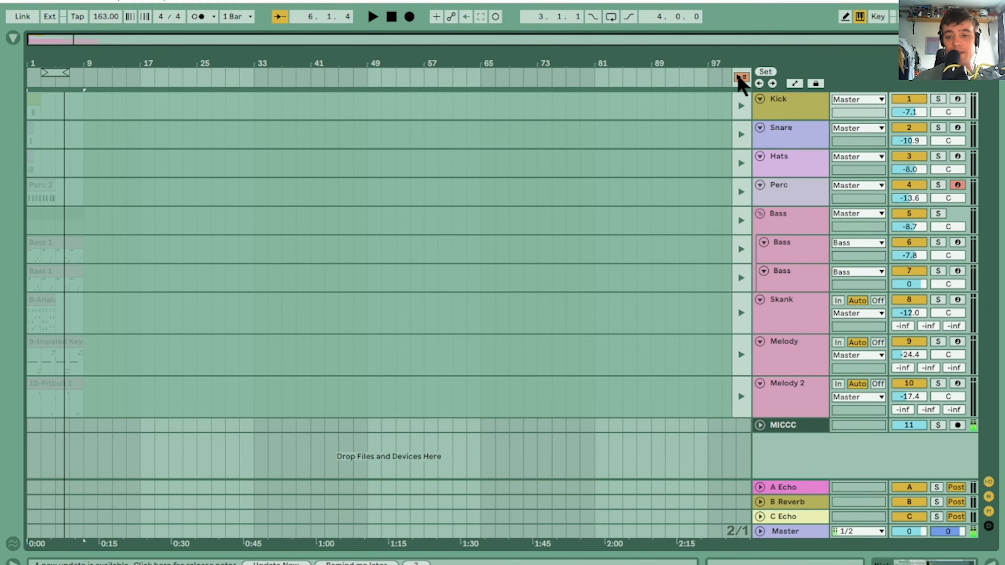
click(740, 78)
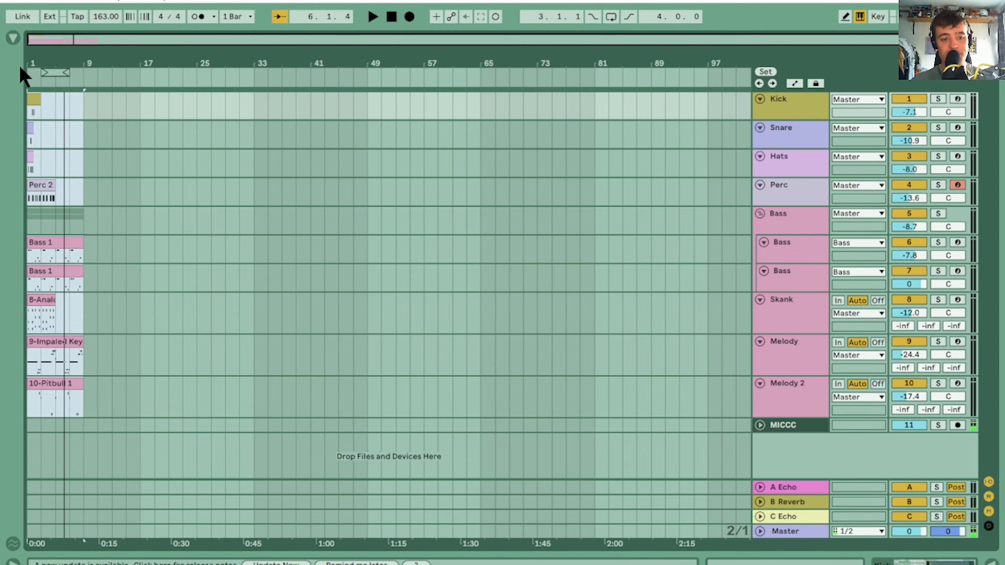
Extend the Kick, Snare, Hats, Perc and Skank clips to bar 9 and play the resulting loop
drag(34, 60, 34, 166)
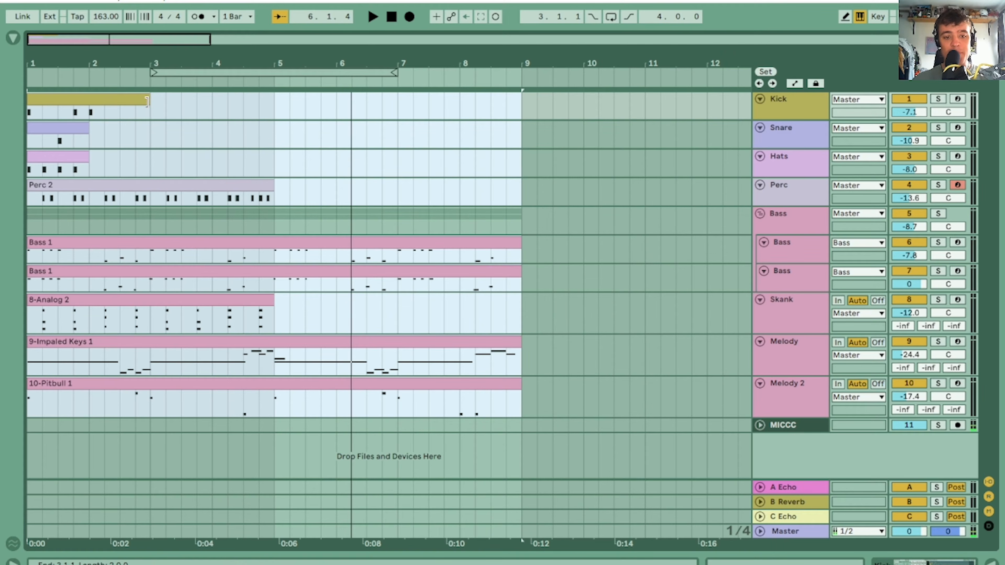
drag(147, 102, 516, 107)
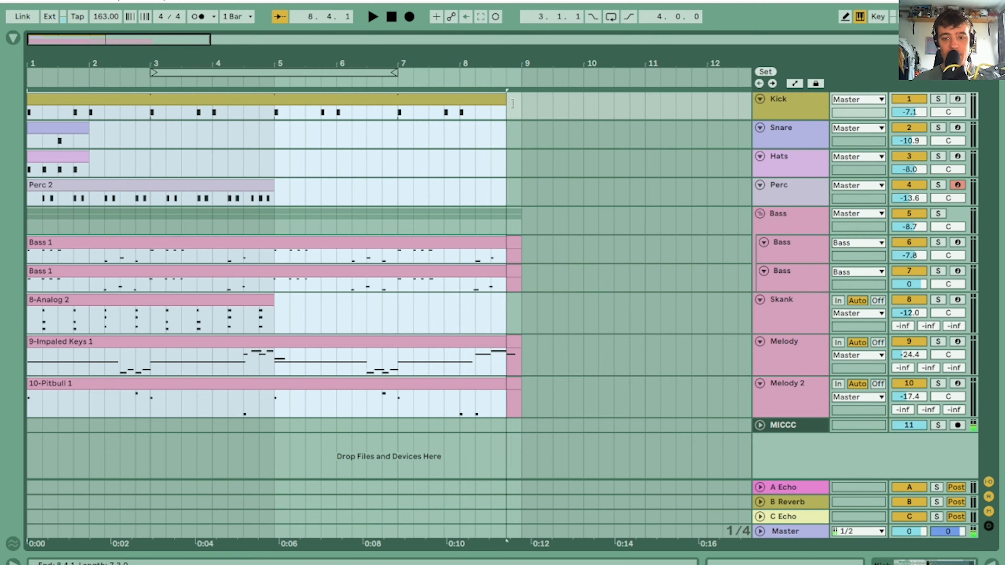
click(432, 151)
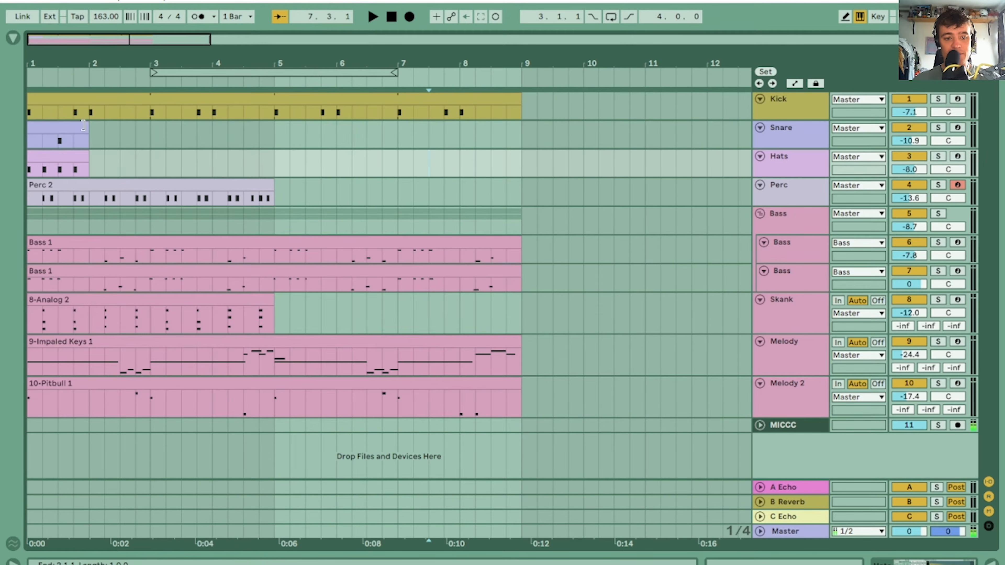
drag(83, 126, 513, 142)
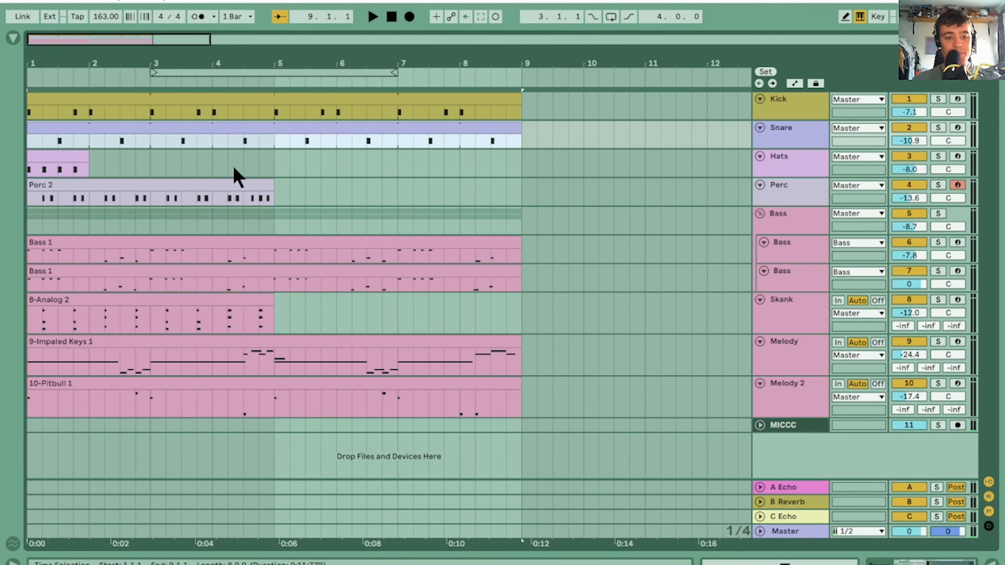
drag(92, 156, 526, 155)
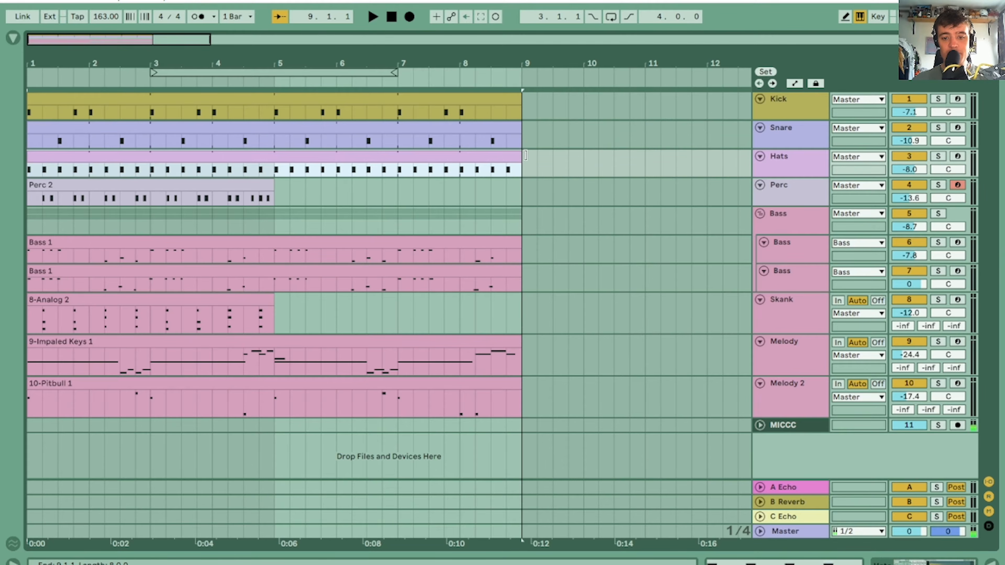
drag(269, 184, 516, 186)
drag(273, 299, 520, 309)
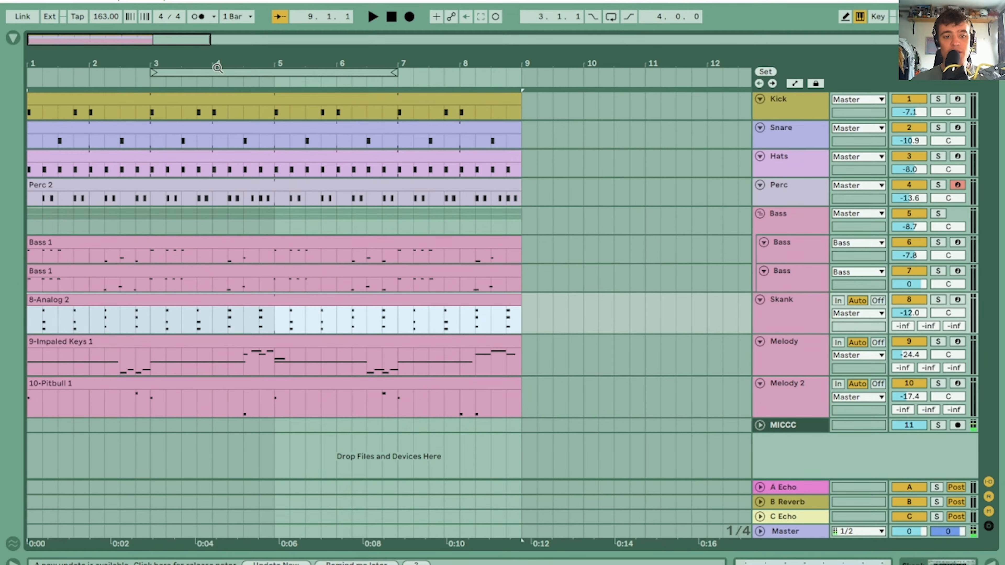
drag(217, 68, 153, 63)
key(space)
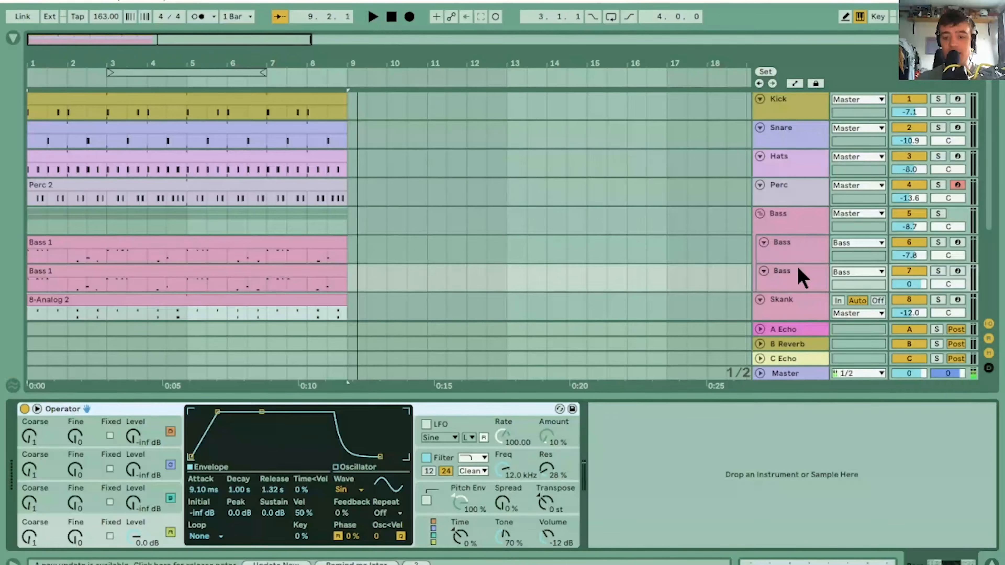
Audition the Bass group solo and in the mix, switching Osc2 of the first Bass track's Analog off and on
click(796, 253)
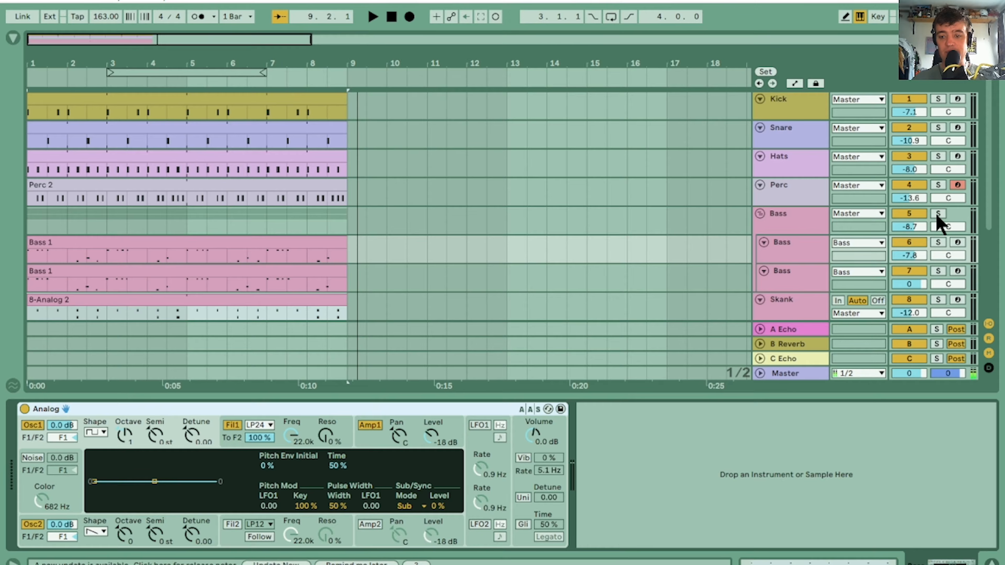
click(937, 214)
click(35, 524)
key(space)
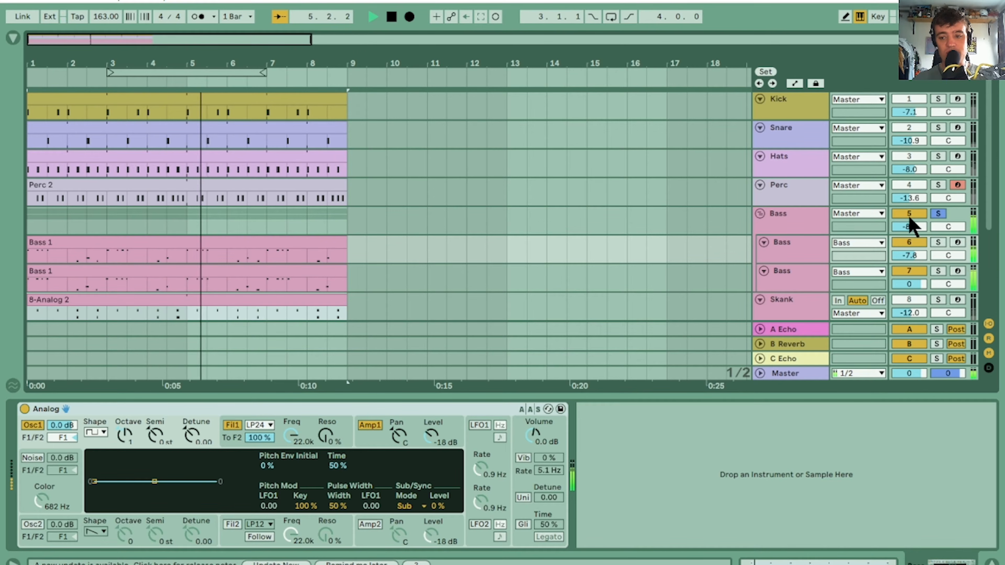
click(938, 213)
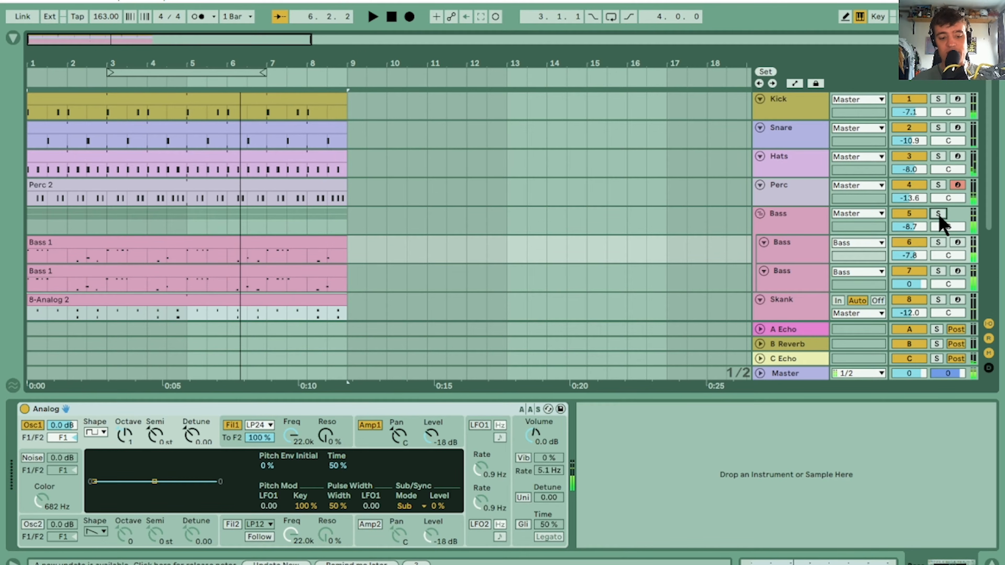
click(35, 526)
key(space)
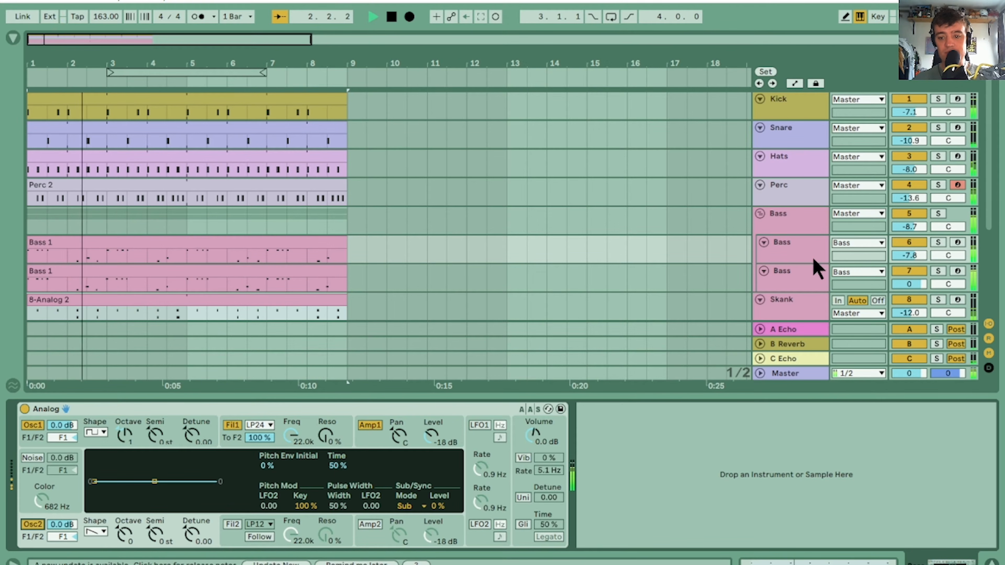
Solo the first Bass track and compare Osc1 and Osc2 of its Analog by switching them off and on
click(938, 242)
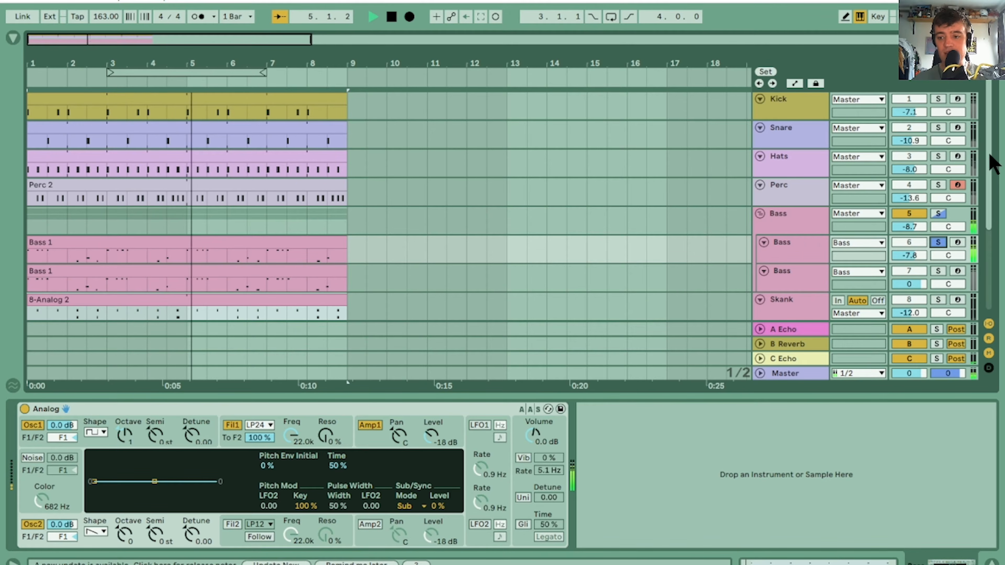
drag(989, 156, 959, 304)
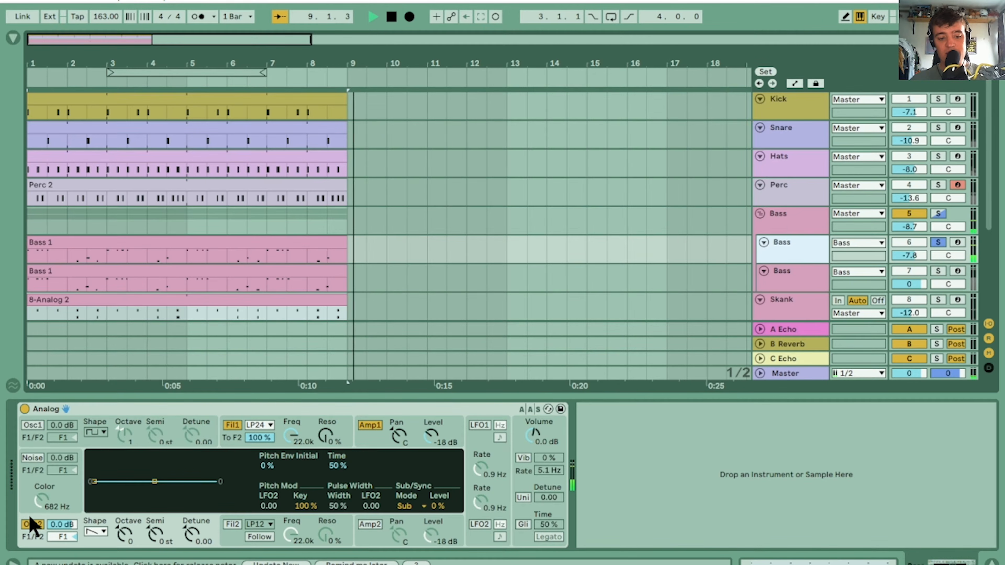
click(30, 425)
click(35, 526)
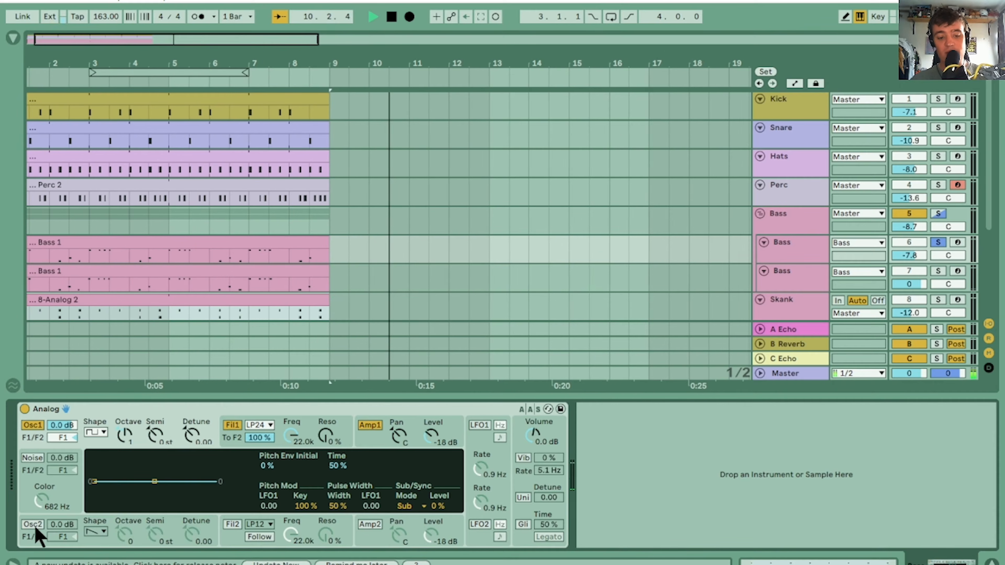
key(space)
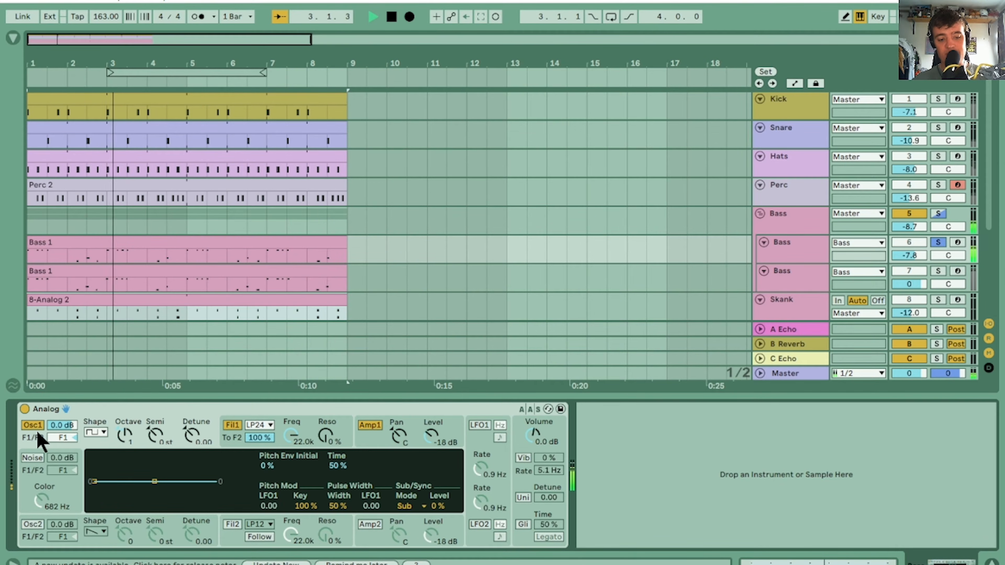
click(33, 525)
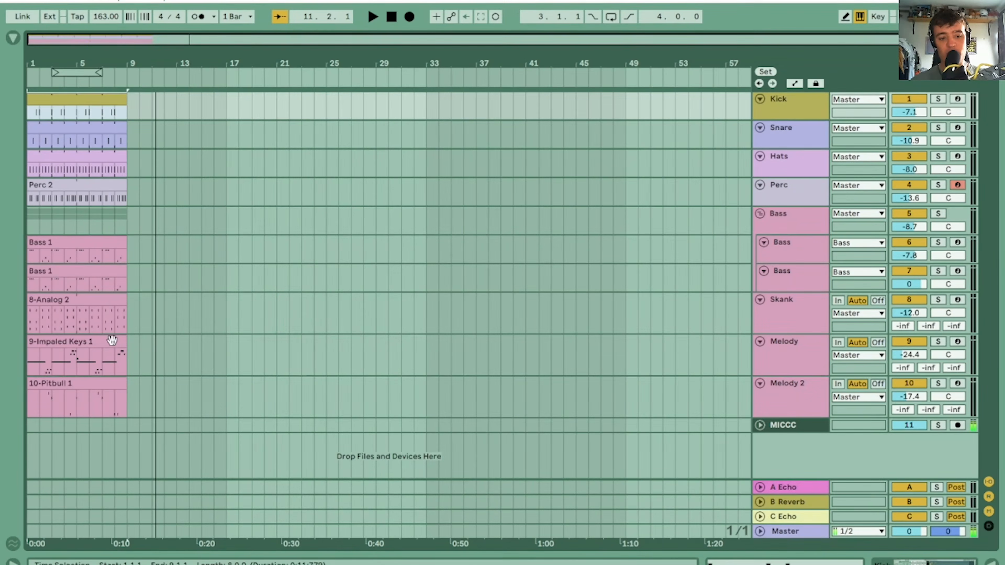
Select the clips from Kick to Melody 2 and extend them all together to bar 129
click(93, 384)
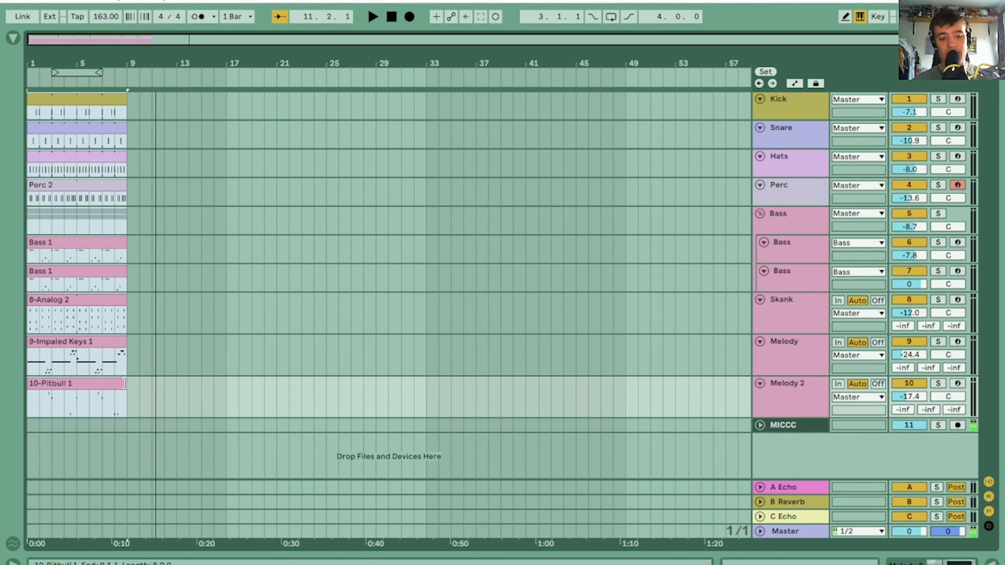
drag(125, 383, 592, 398)
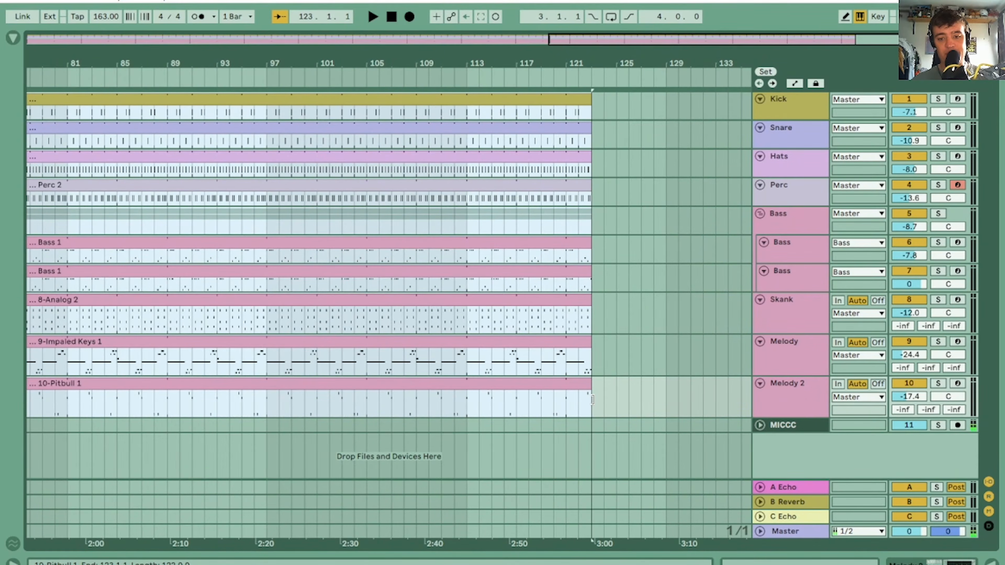
drag(245, 61, 244, 24)
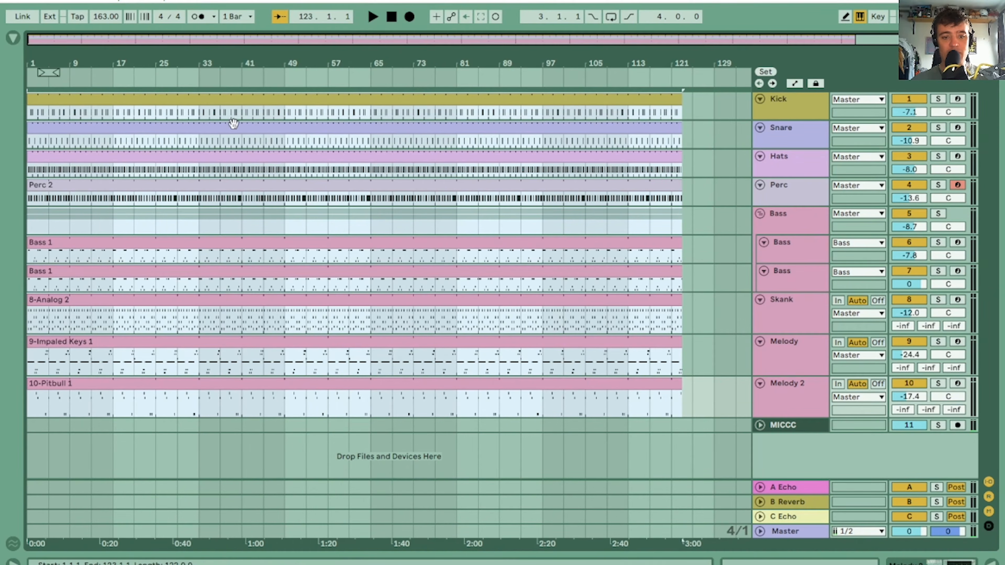
drag(678, 93, 715, 99)
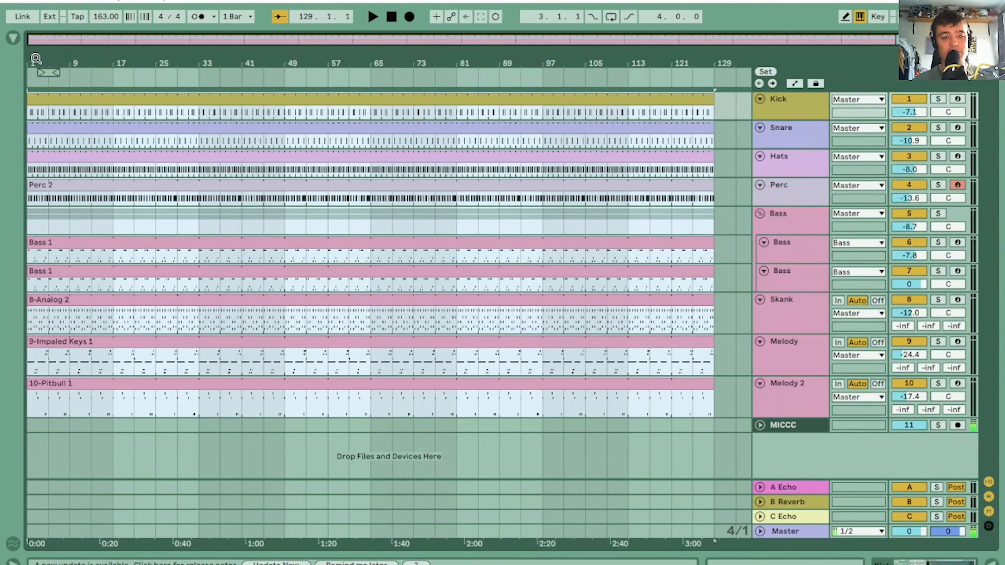
Trim the starts of the Melody clip and both Bass clips to bar 9
drag(36, 59, 36, 177)
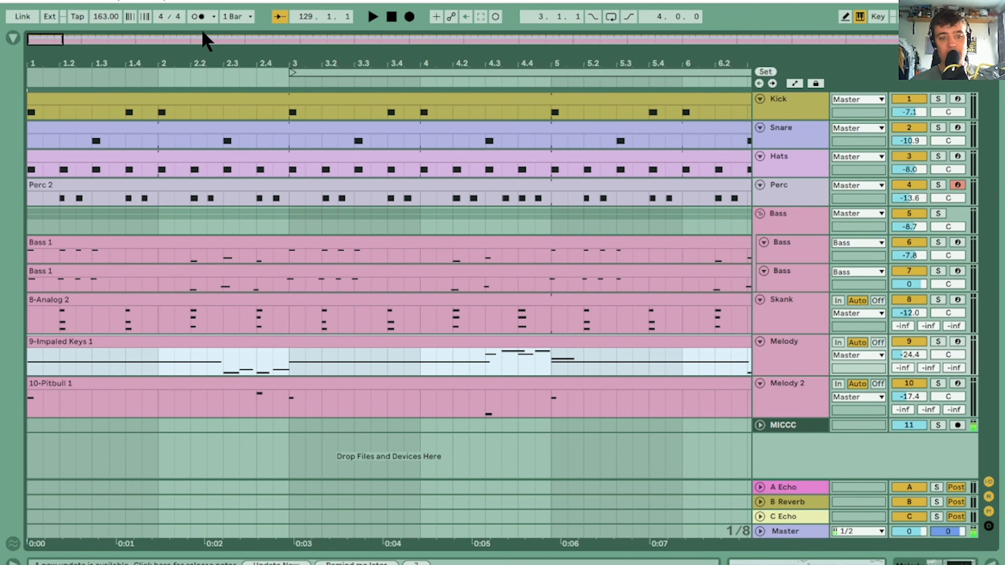
drag(65, 66, 65, 28)
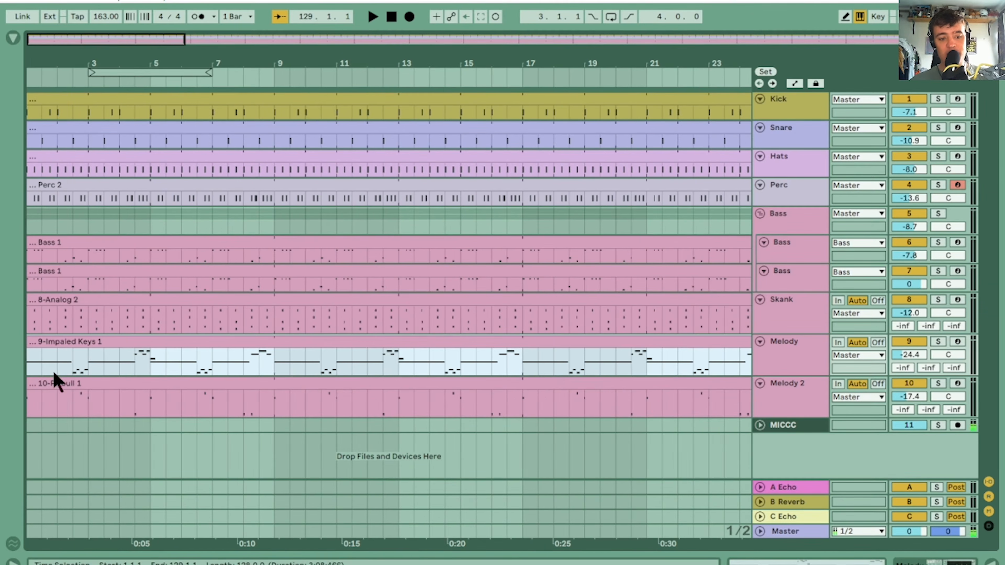
drag(33, 342, 271, 338)
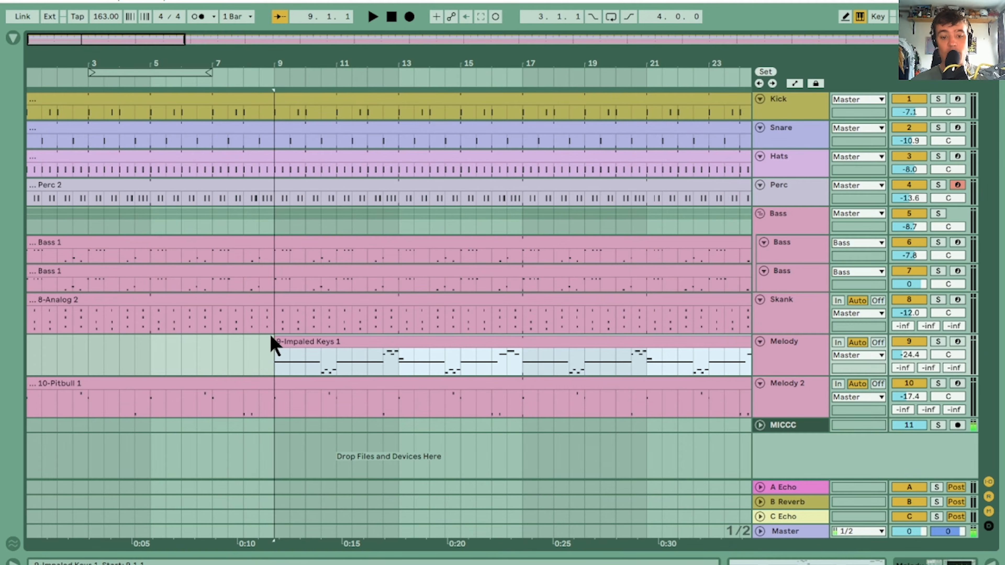
drag(60, 59, 117, 61)
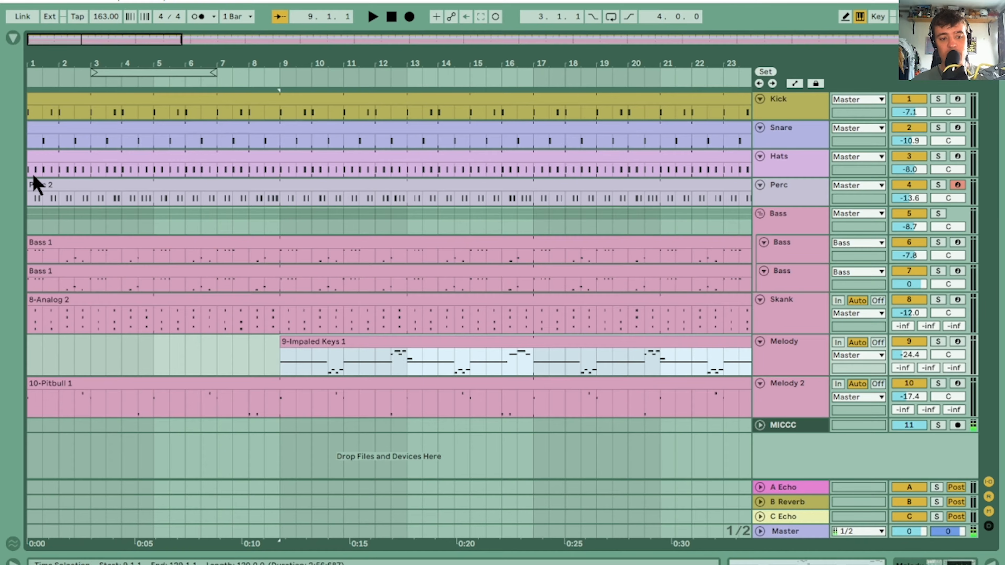
drag(34, 273, 249, 272)
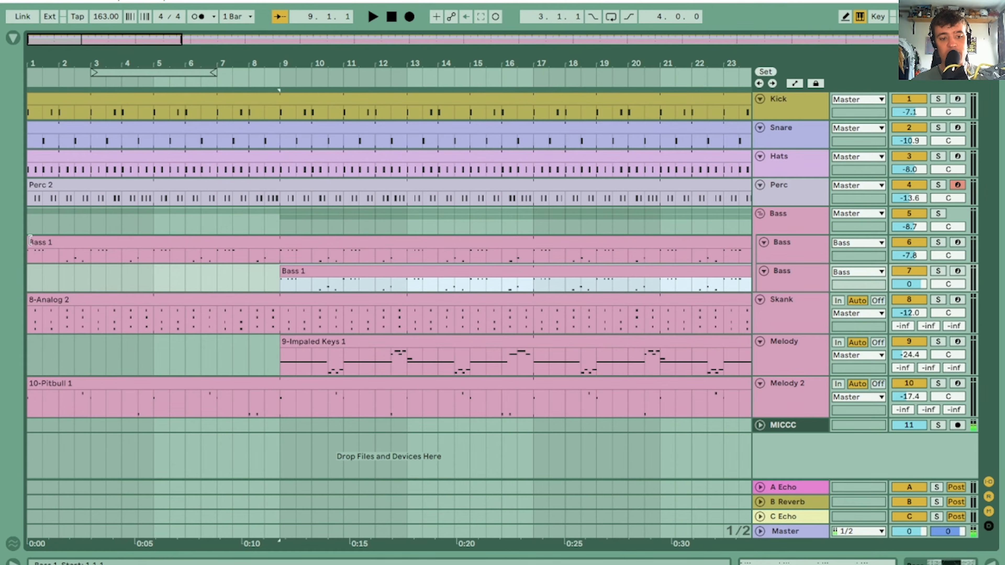
drag(30, 240, 265, 247)
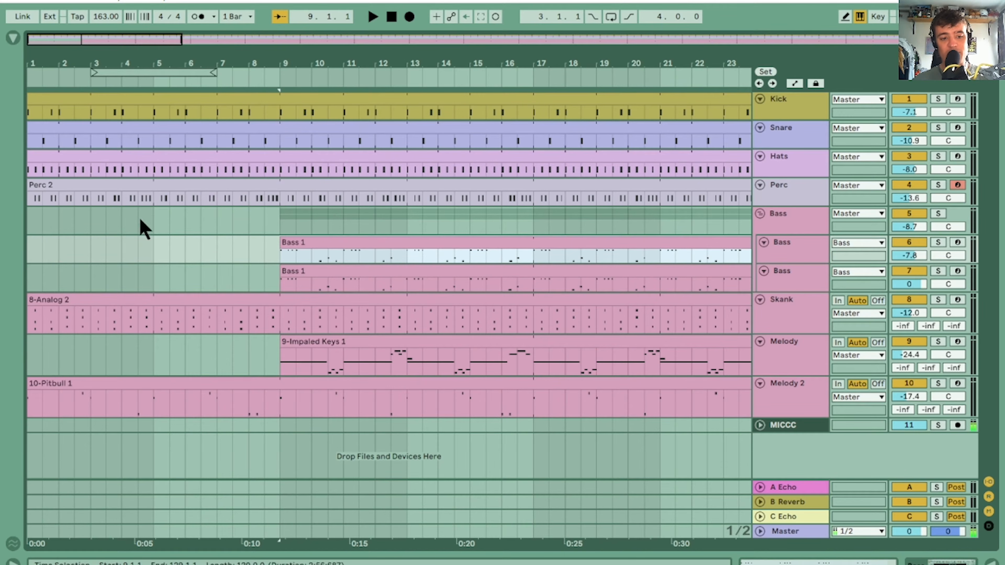
Trim the starts of the Kick, Snare, Hats and Perc clips together to bar 9
click(38, 184)
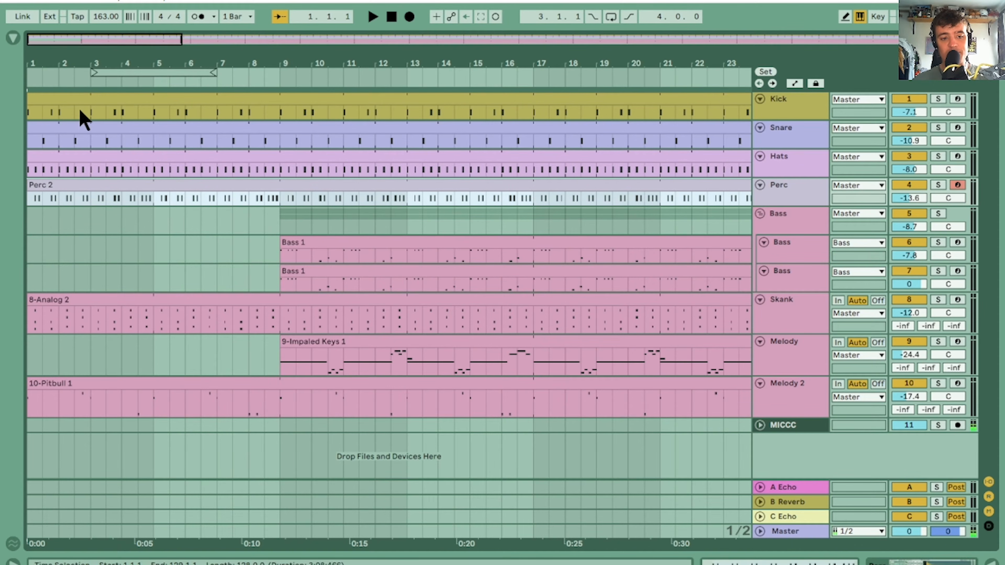
shift+click(83, 101)
drag(32, 127, 282, 144)
Play the intro with only Skank and Melody 2 from bar 1 to check it by ear
click(51, 300)
key(space)
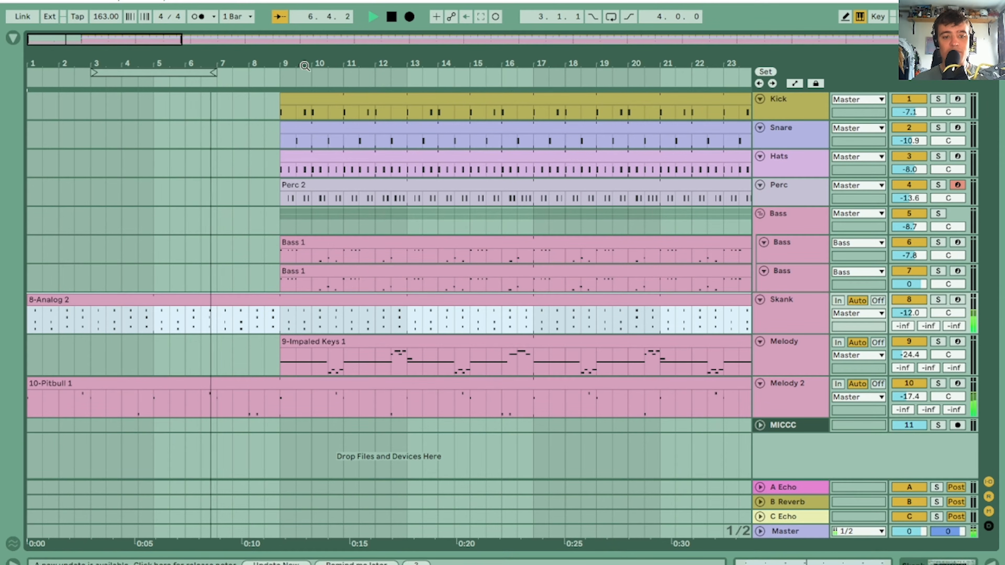
drag(302, 63, 137, 63)
key(space)
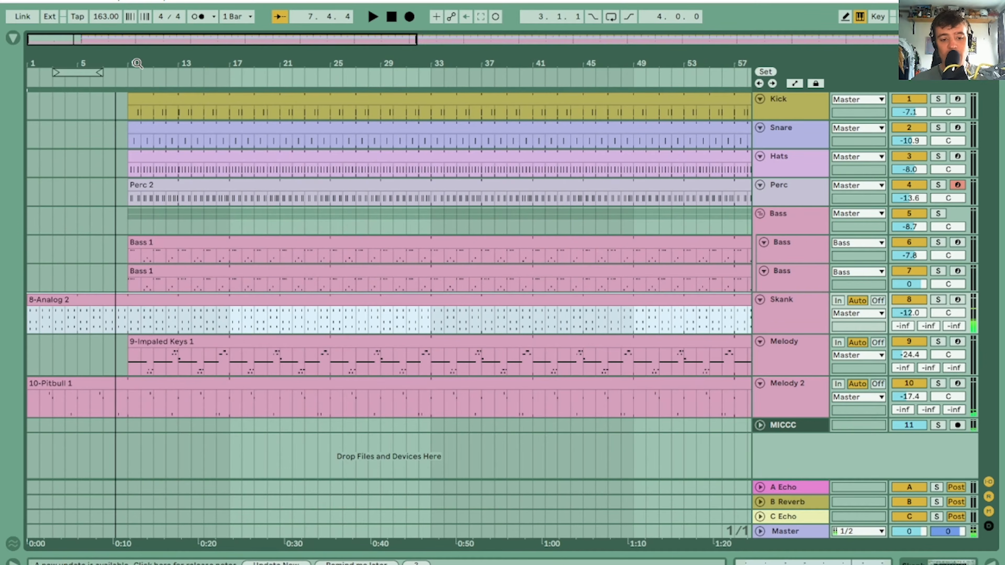
Trim the starts of the Melody, Perc, both Bass and Kick clips to bar 17
drag(130, 348, 229, 343)
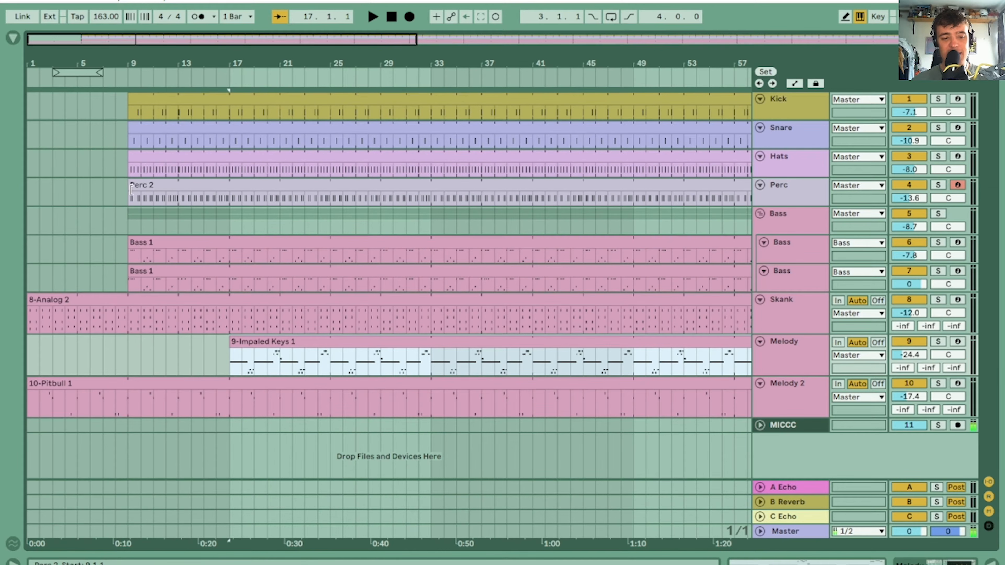
drag(131, 190, 228, 198)
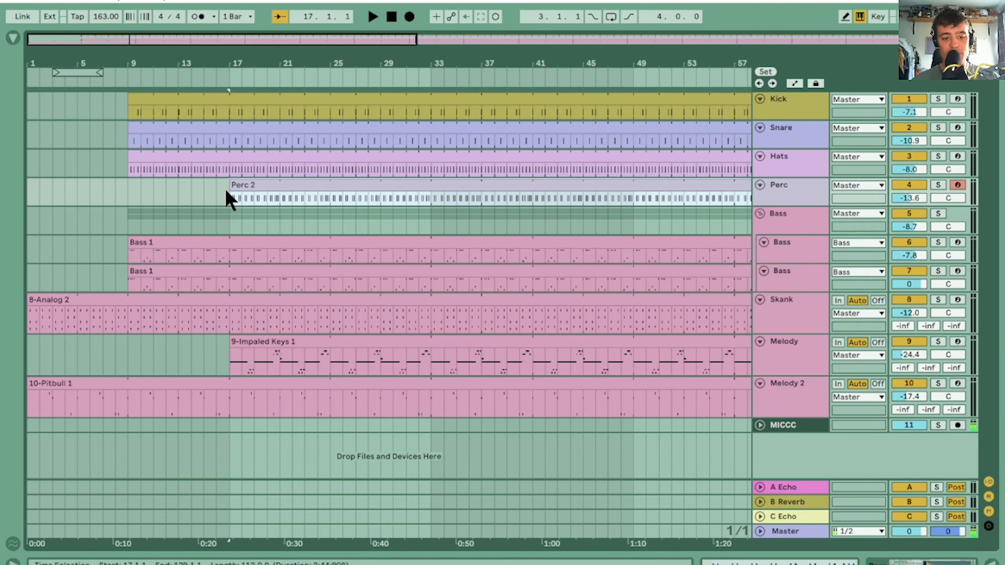
click(139, 244)
shift+click(158, 270)
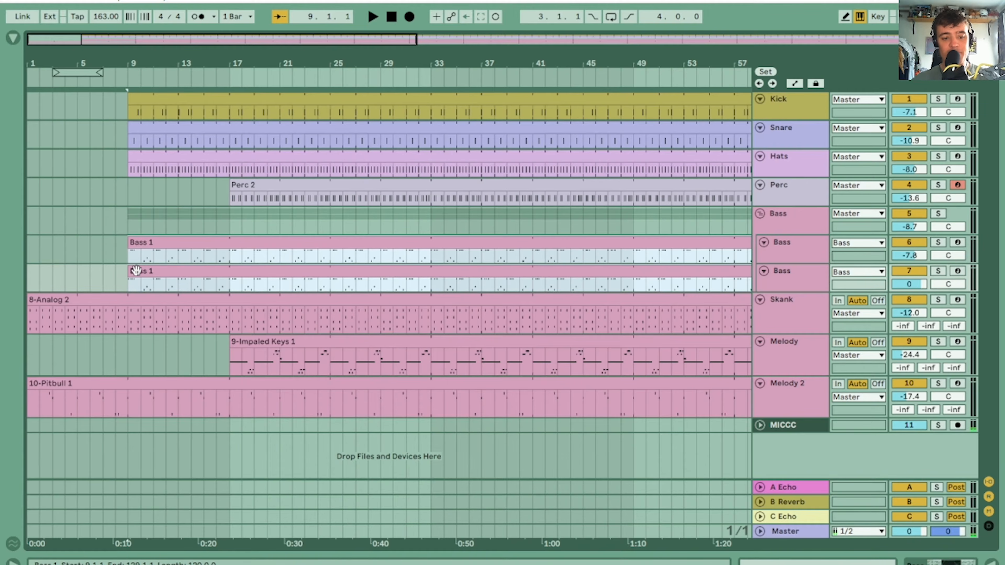
drag(132, 270, 229, 277)
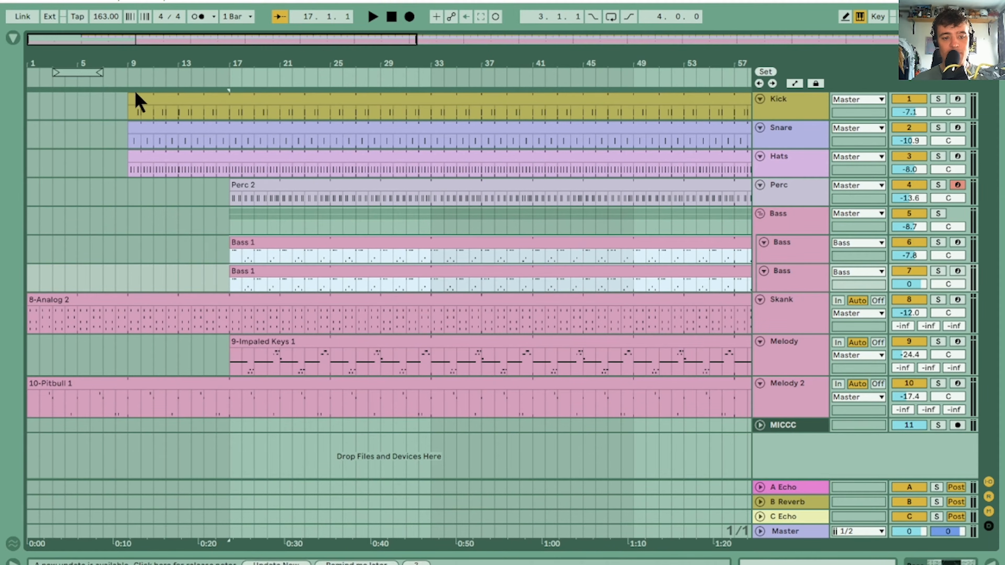
drag(138, 102, 232, 111)
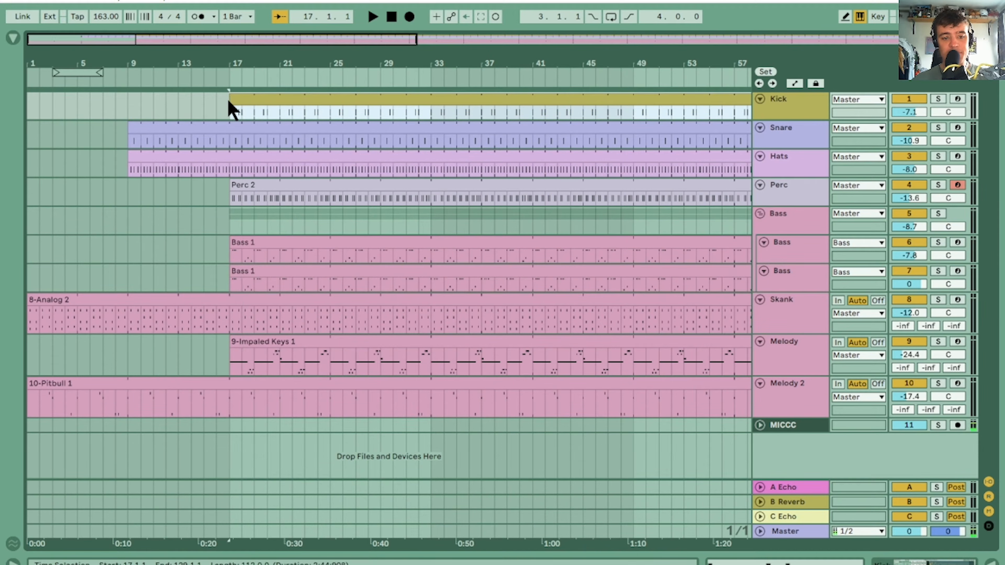
Play from bar 8 into bar 17 to check the staggered entries by ear
click(114, 131)
key(space)
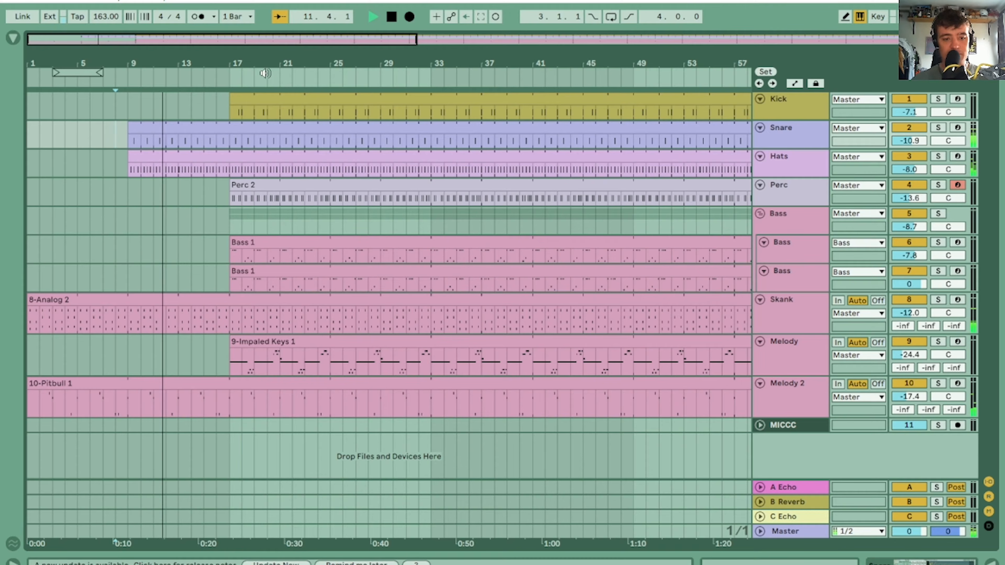
drag(261, 64, 232, 66)
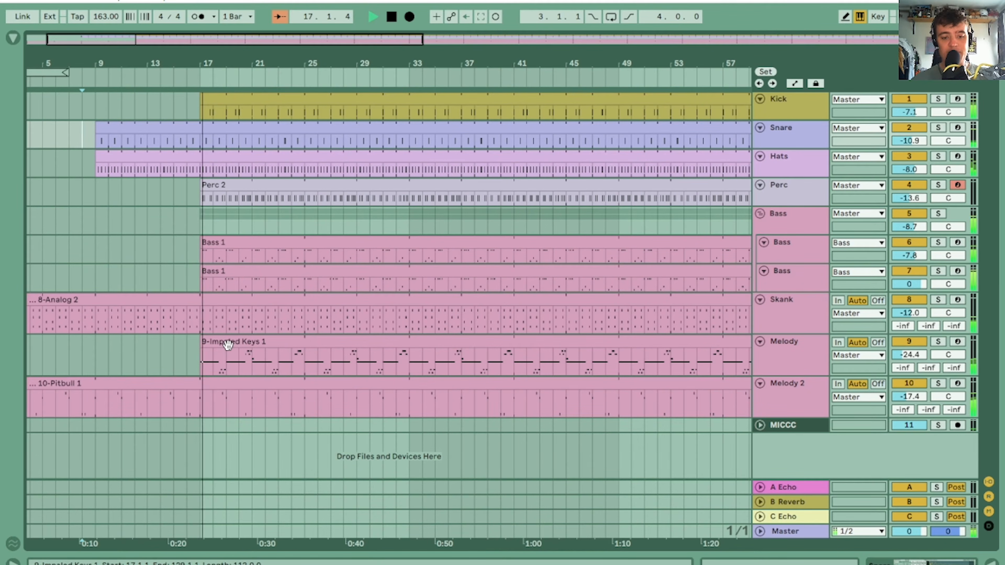
key(space)
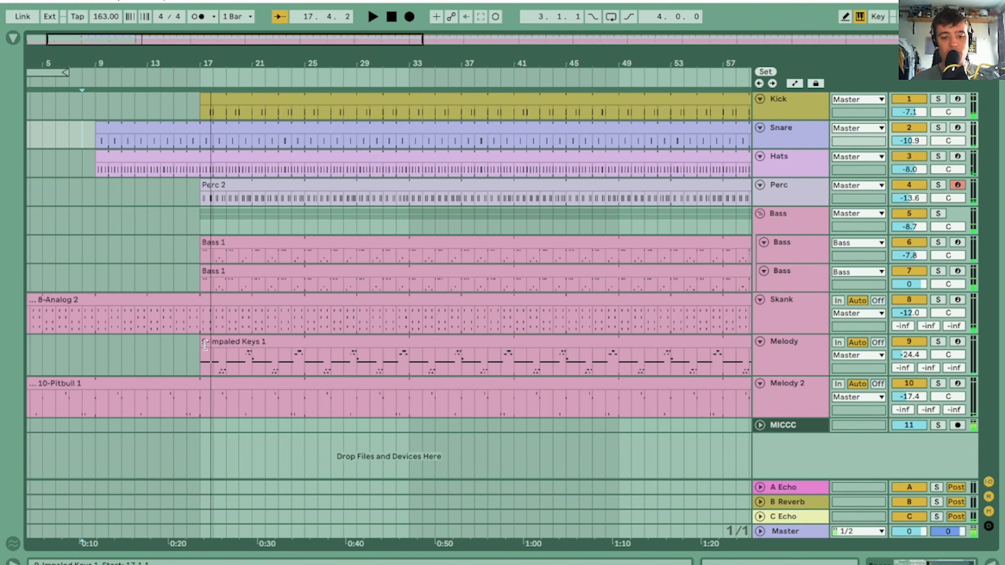
Trim the Melody clip's start to bar 33 and delete Melody 2 from bar 18 to bar 33
drag(205, 344, 413, 348)
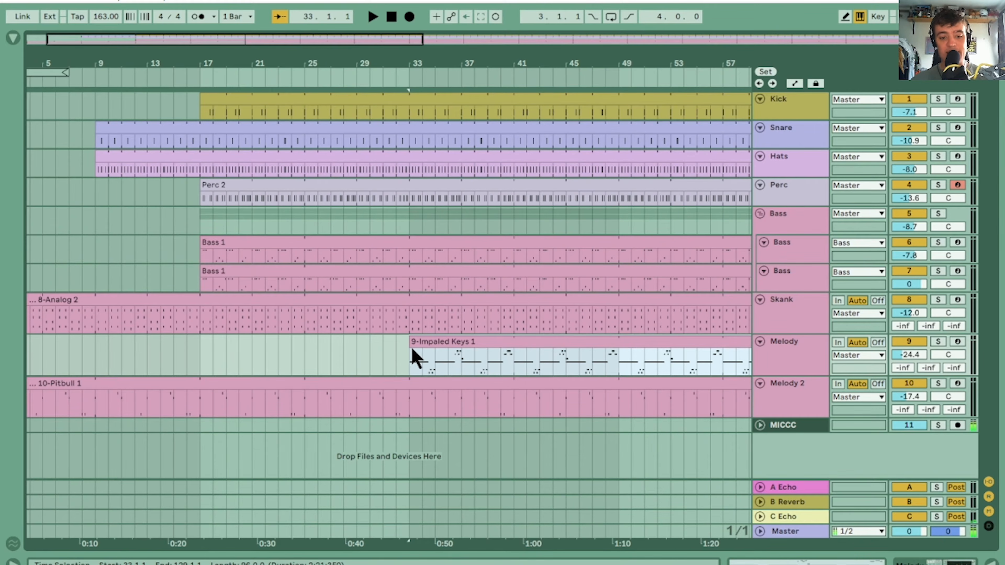
drag(211, 405, 394, 382)
key(Delete)
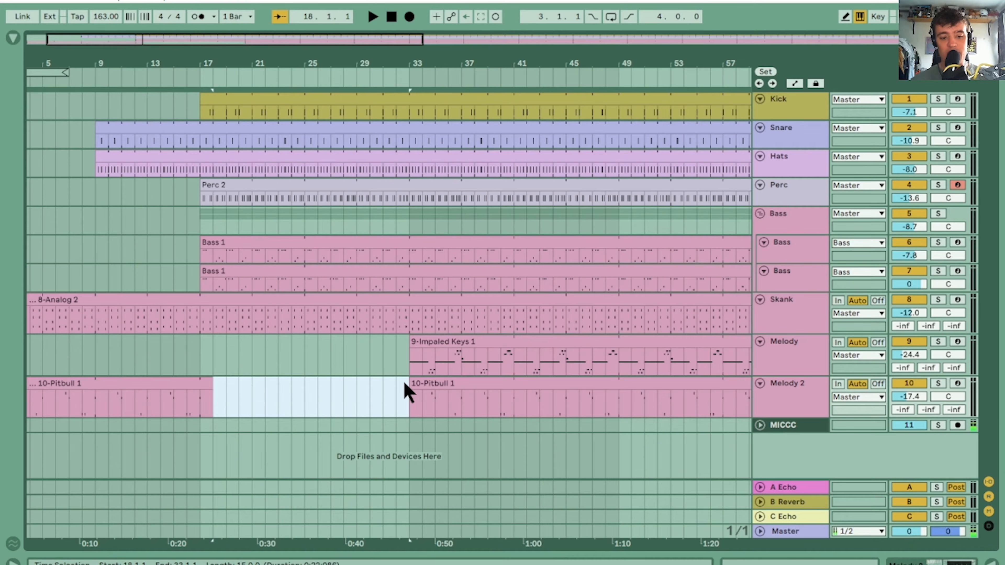
Play the arrangement around bar 17, briefly soloing Melody 2, to check by ear how its first section ends
click(229, 387)
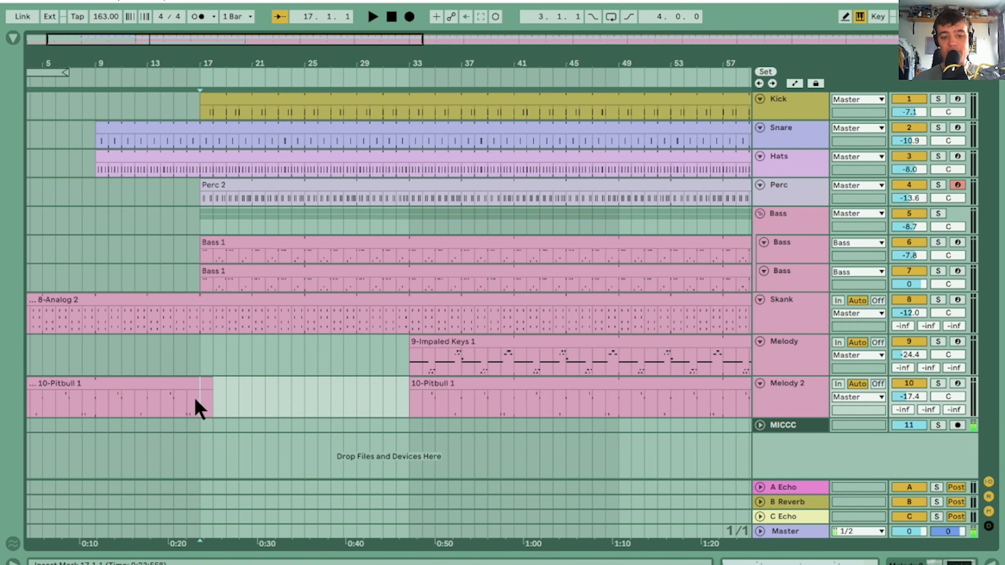
scroll(200, 407, left, 3)
key(space)
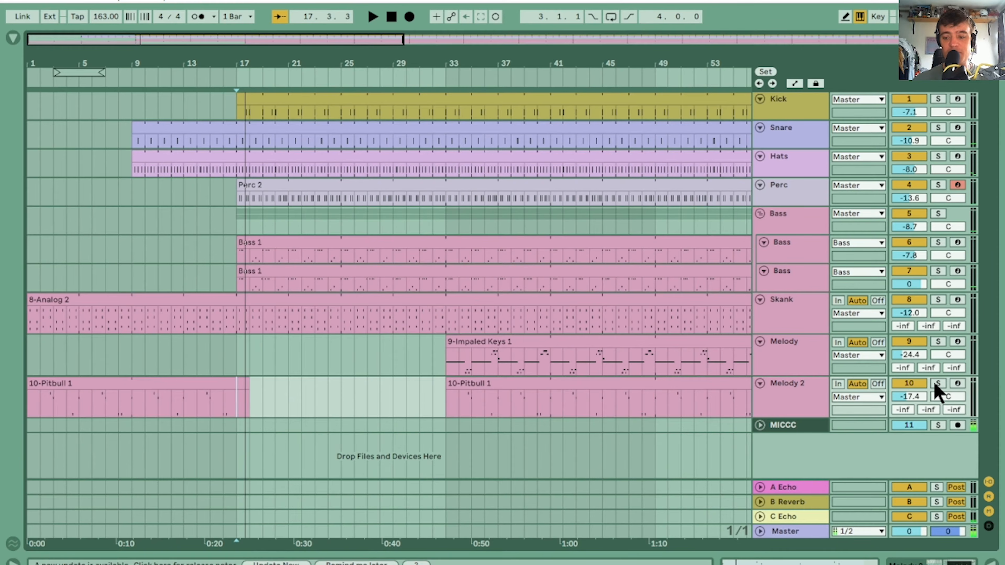
click(937, 384)
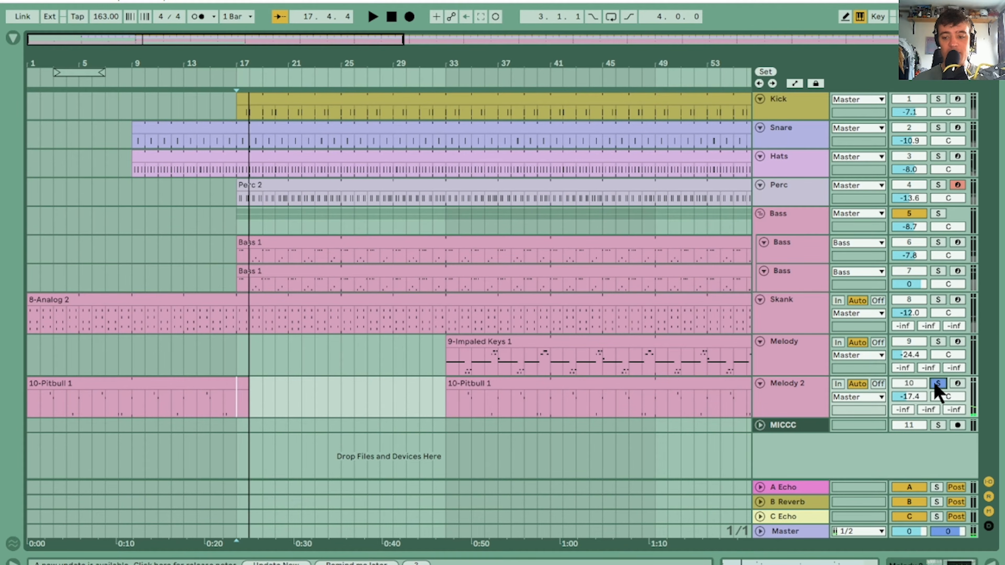
click(937, 384)
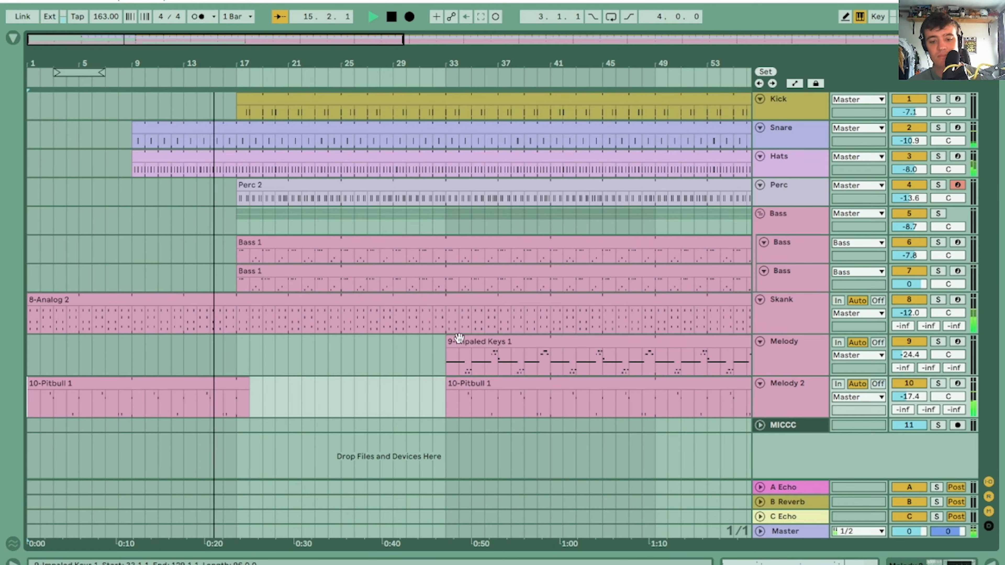
drag(448, 330, 486, 319)
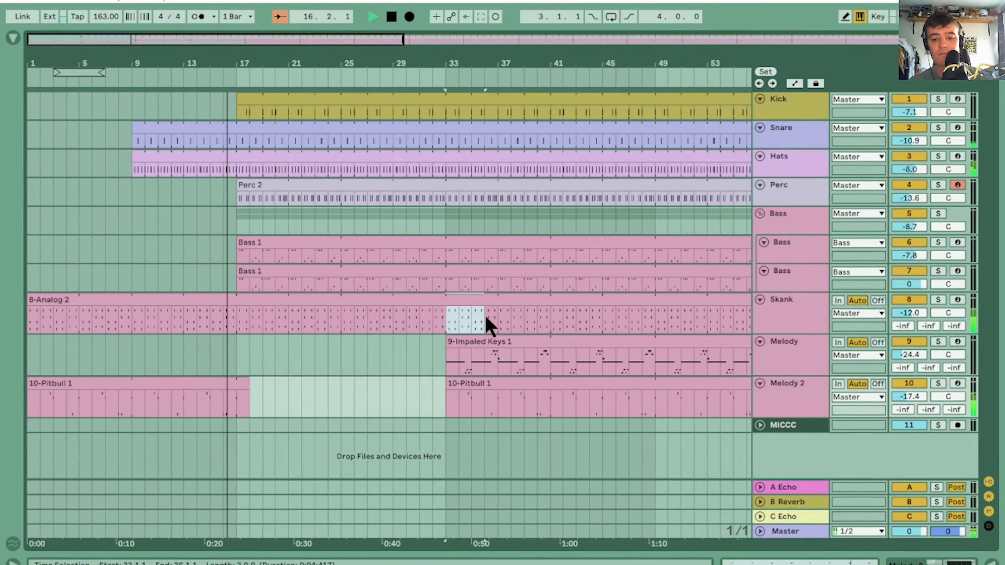
click(364, 374)
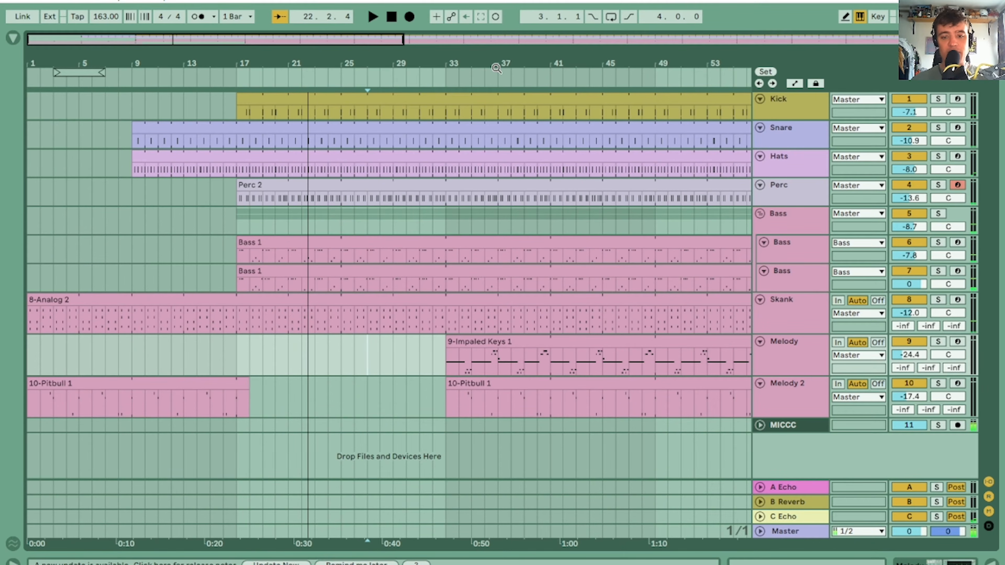
Delete the Skank part from bar 33 to bar 49
scroll(367, 172, right, 4)
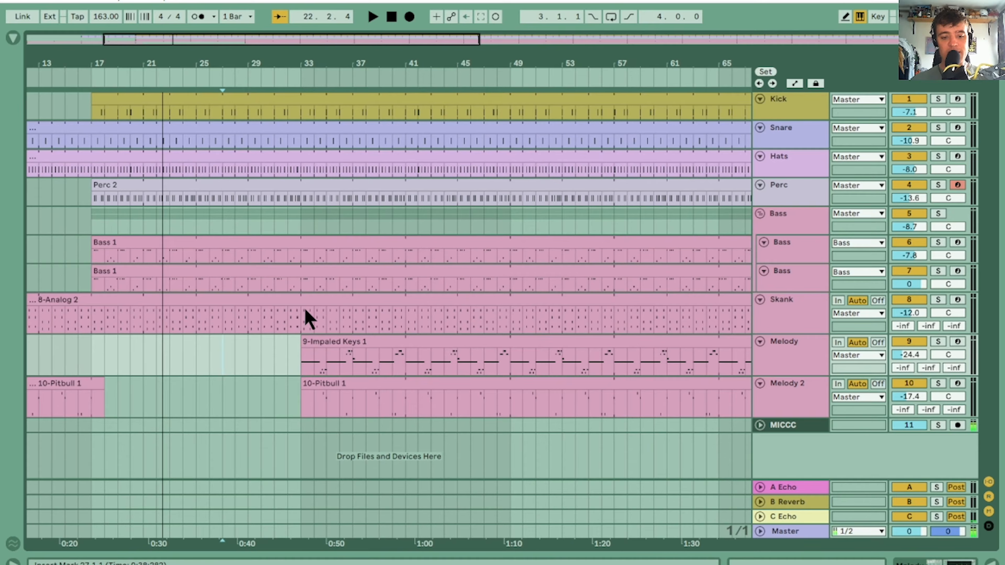
click(300, 325)
drag(300, 318, 436, 297)
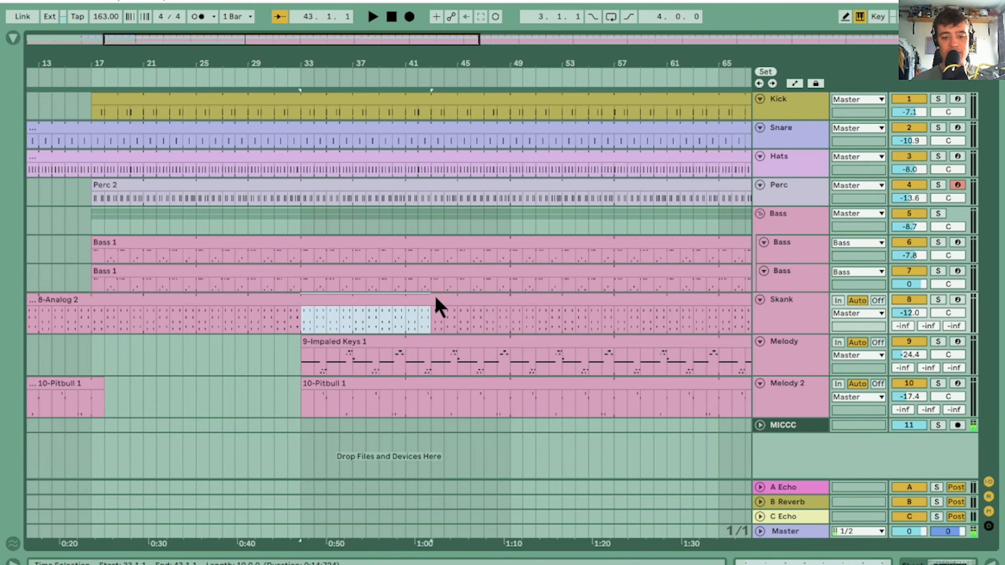
key(Delete)
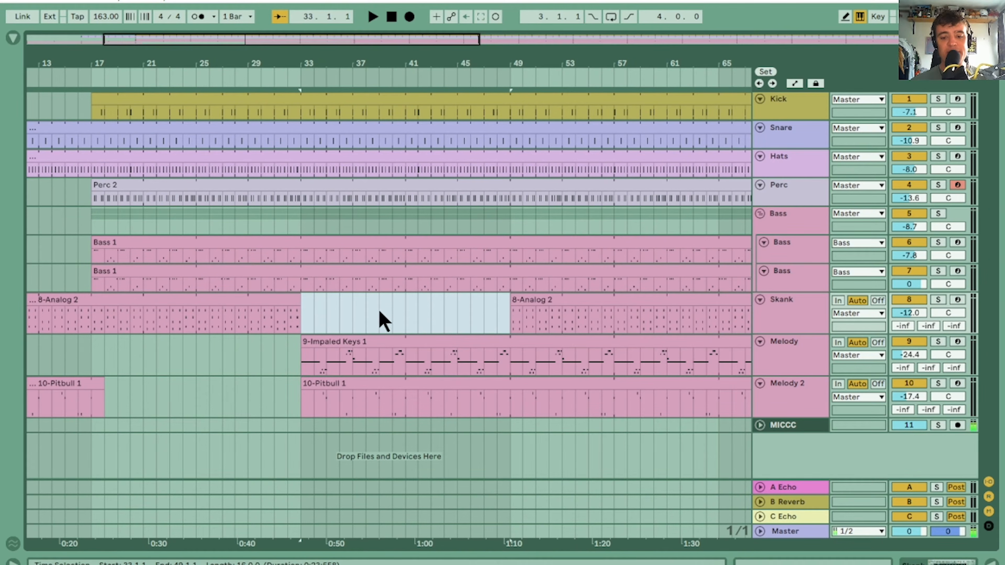
Play from bar 33 and extend the second Skank clip's start back to bar 41
click(302, 304)
key(space)
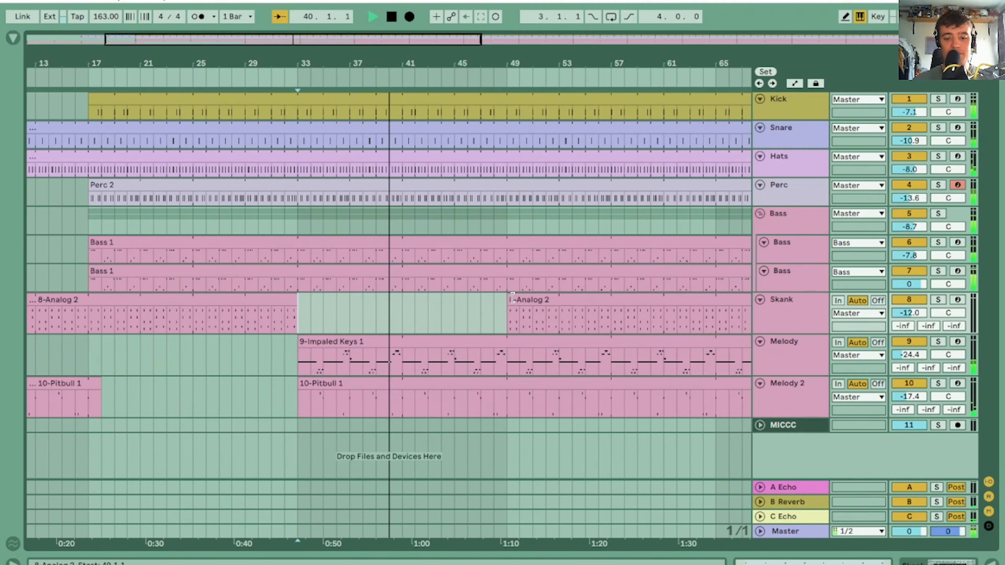
drag(516, 312, 405, 306)
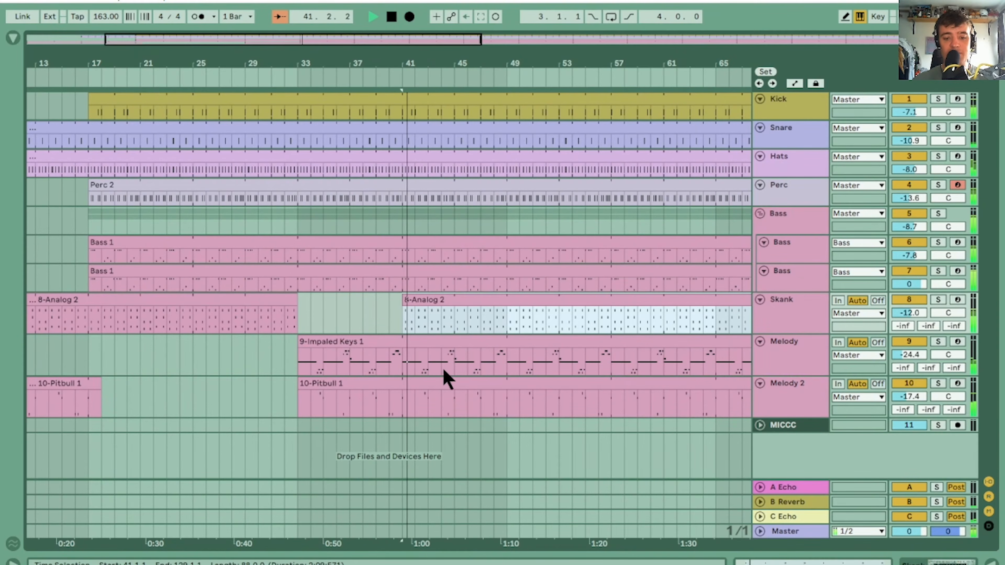
Delete Melody 2 from bar 42 to 49, and Skank, Melody and Melody 2 from bar 49 to 57
drag(507, 389, 428, 382)
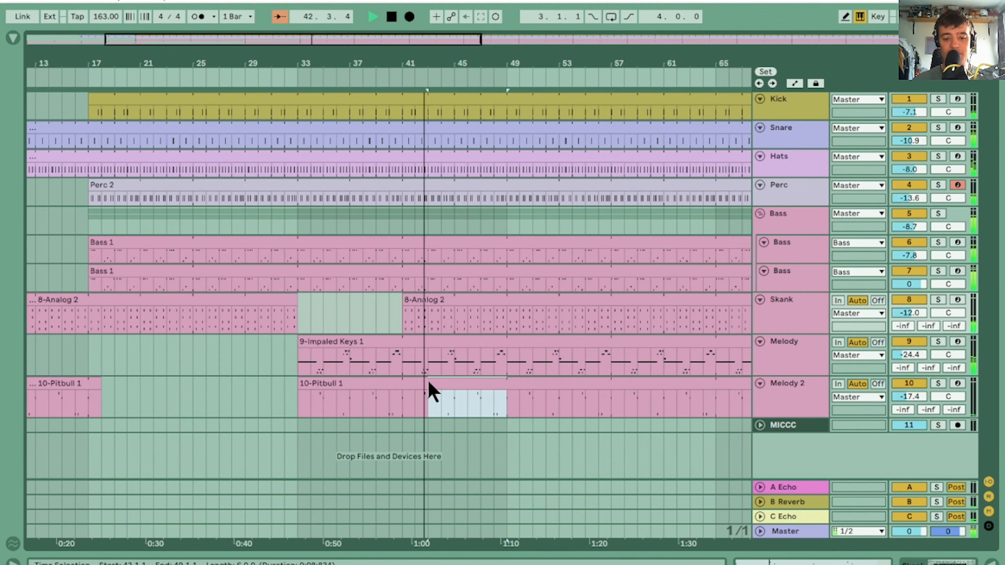
key(Delete)
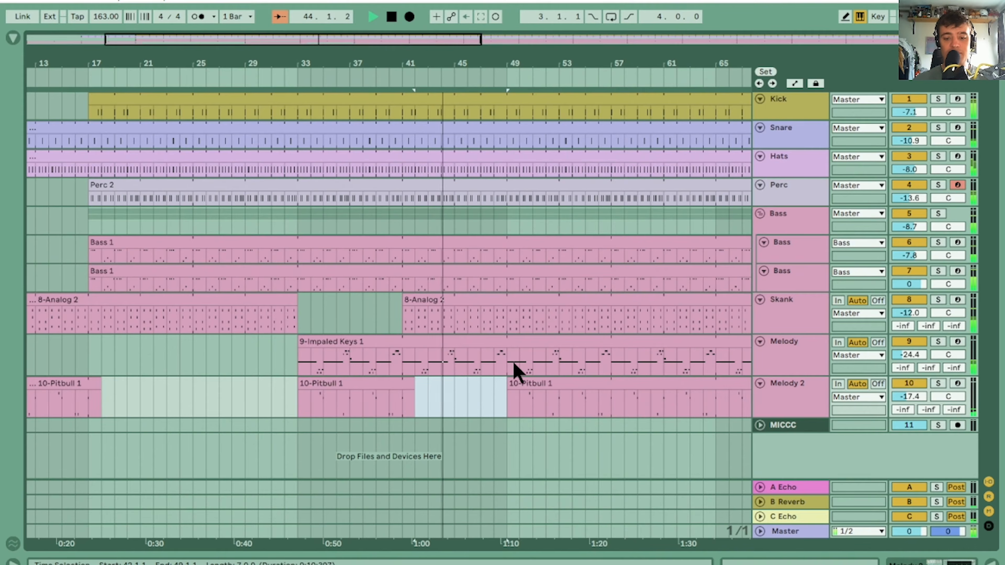
drag(508, 403, 611, 311)
key(Delete)
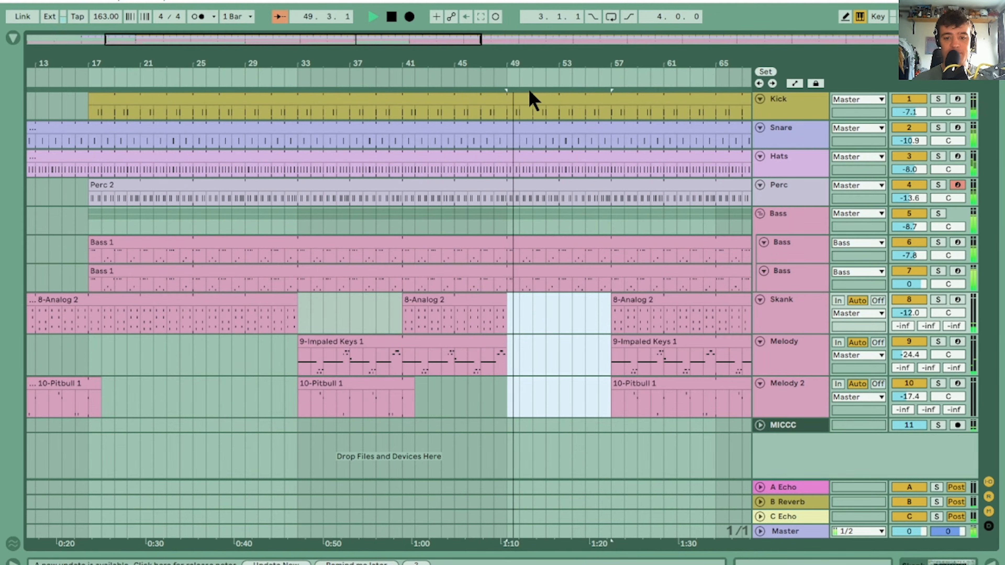
Clear Melody and Melody 2 up to bar 65, leaving Skank to enter alone at bar 57
drag(558, 61, 324, 65)
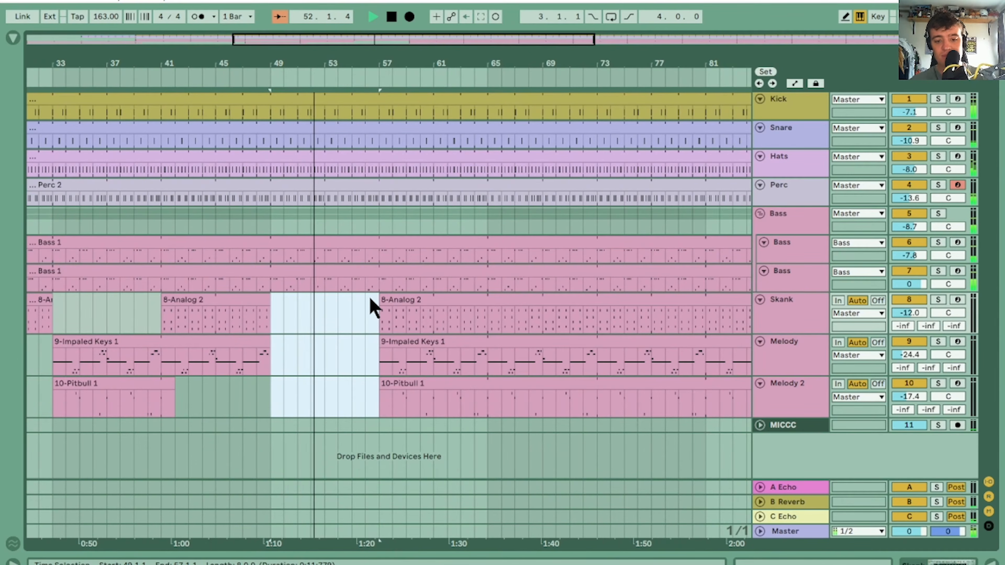
drag(370, 340, 487, 415)
key(Delete)
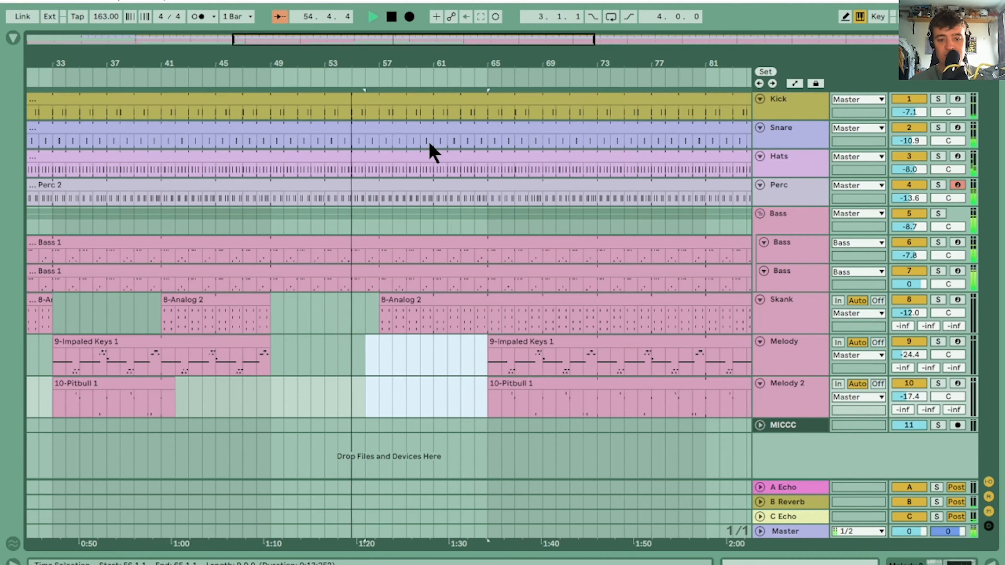
Try to delete the Skank part from bar 57.3 to 60.3, undo the deletion and stop playback
key(z)
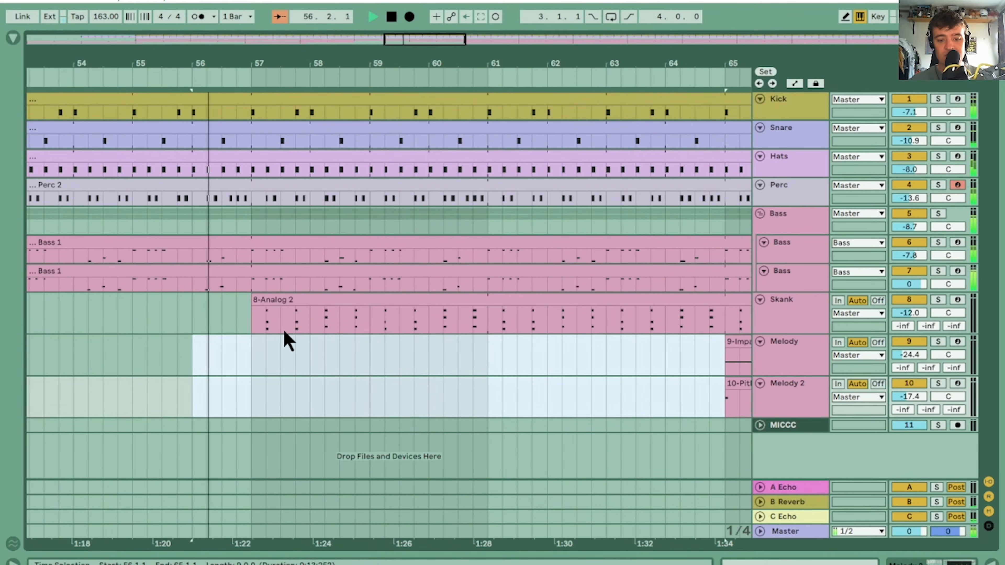
drag(283, 334, 465, 296)
key(Delete)
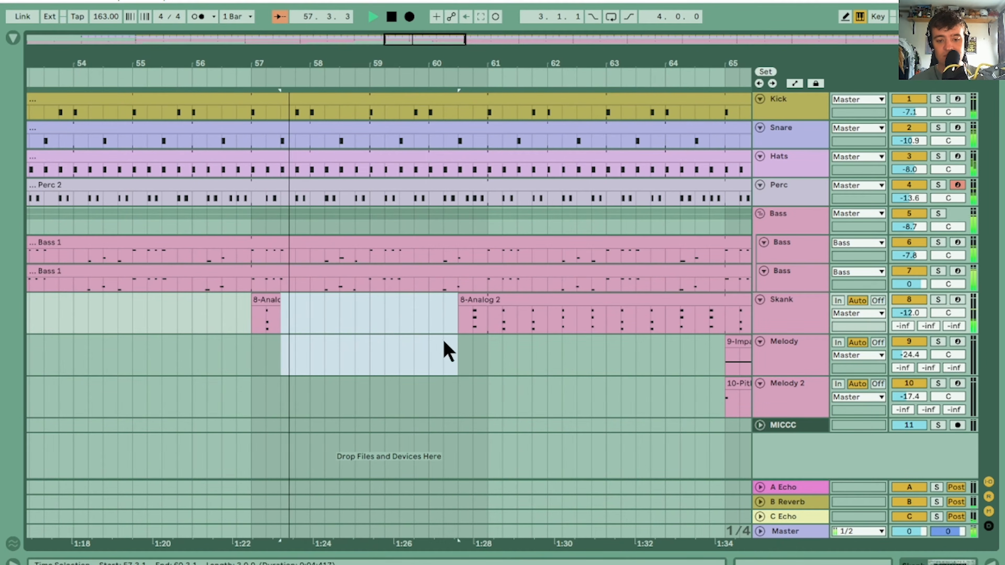
drag(439, 330, 675, 311)
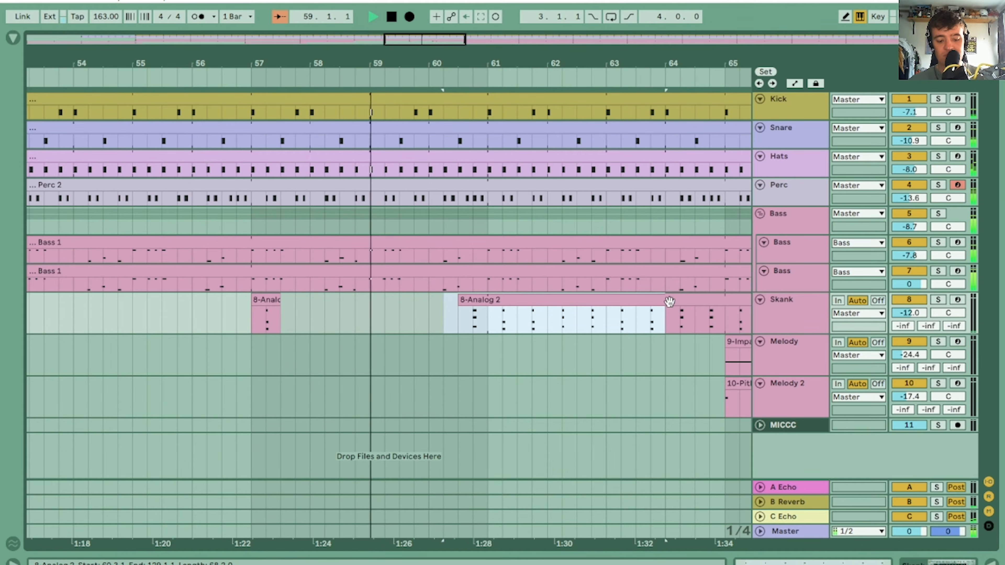
key(ctrl+z)
key(space)
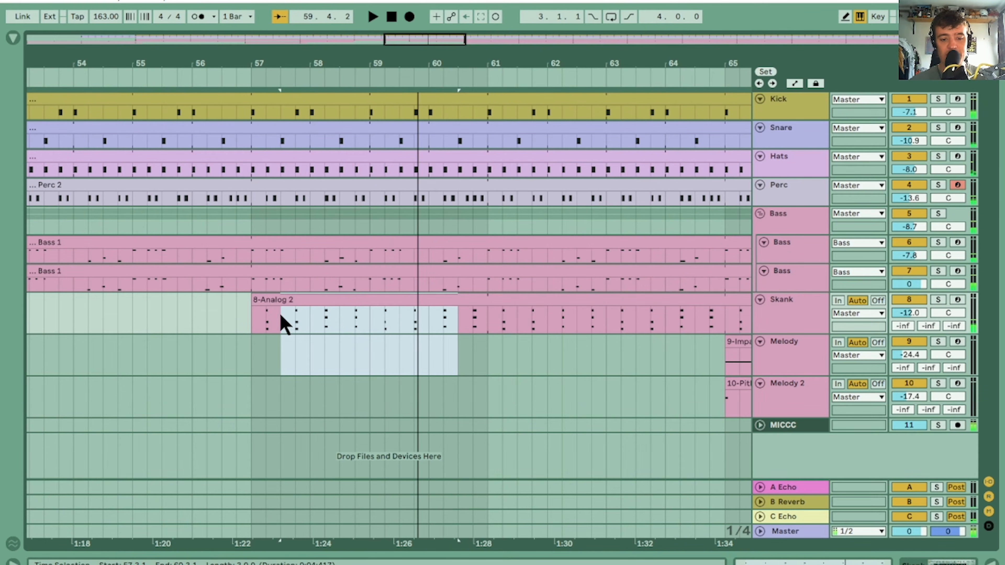
Cut the Skank part between bars 57 and 65 into two-beat stabs at bars 57, 59, 61 and 63 by deleting everything between them
drag(283, 324, 347, 319)
key(Delete)
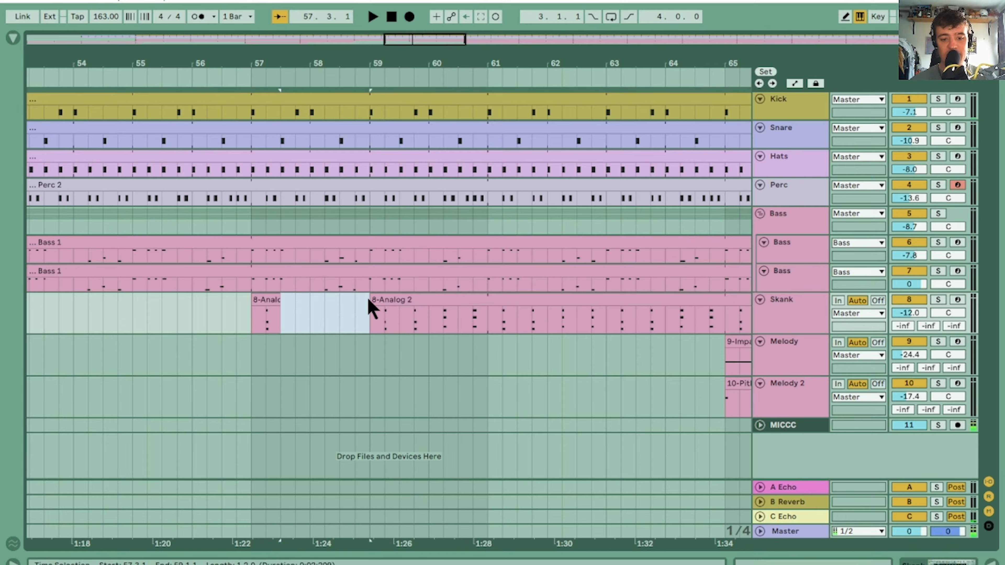
drag(405, 321, 484, 294)
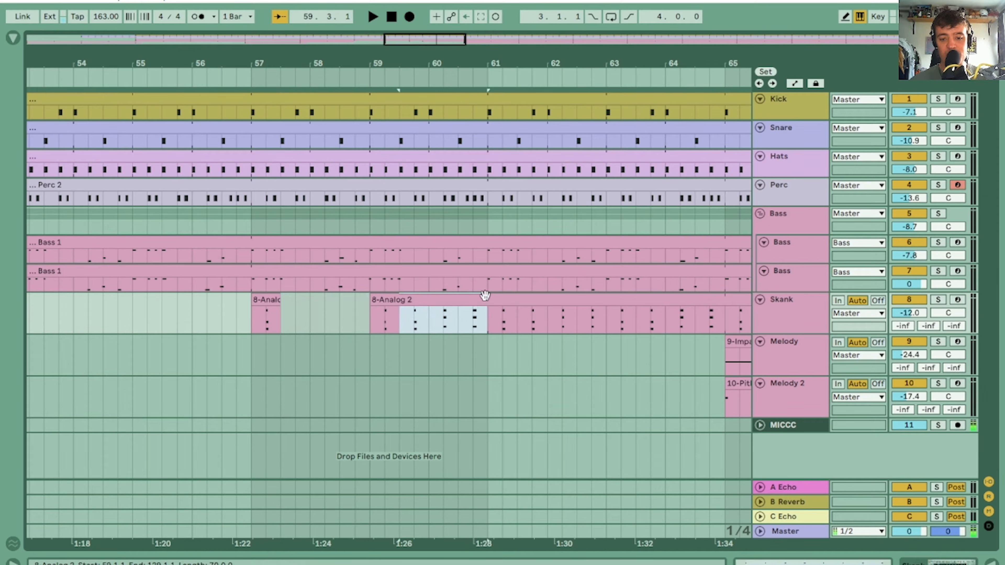
key(Delete)
drag(521, 323, 593, 300)
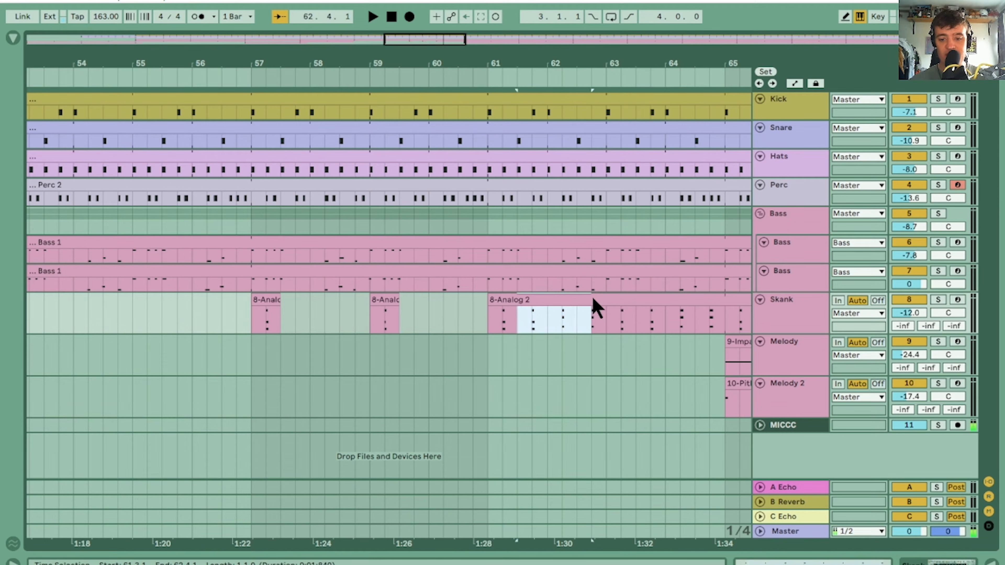
key(Delete)
drag(641, 327, 712, 308)
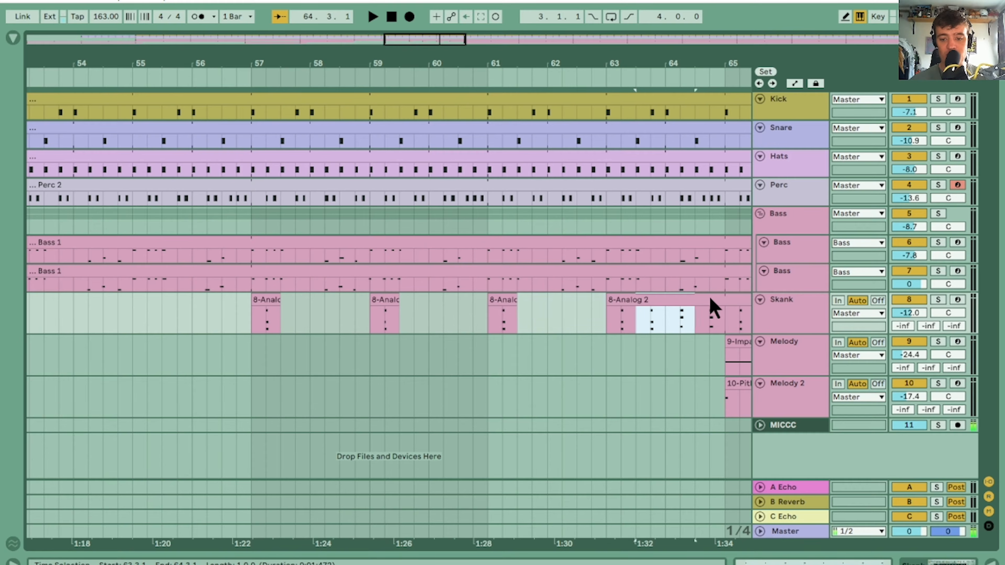
key(Delete)
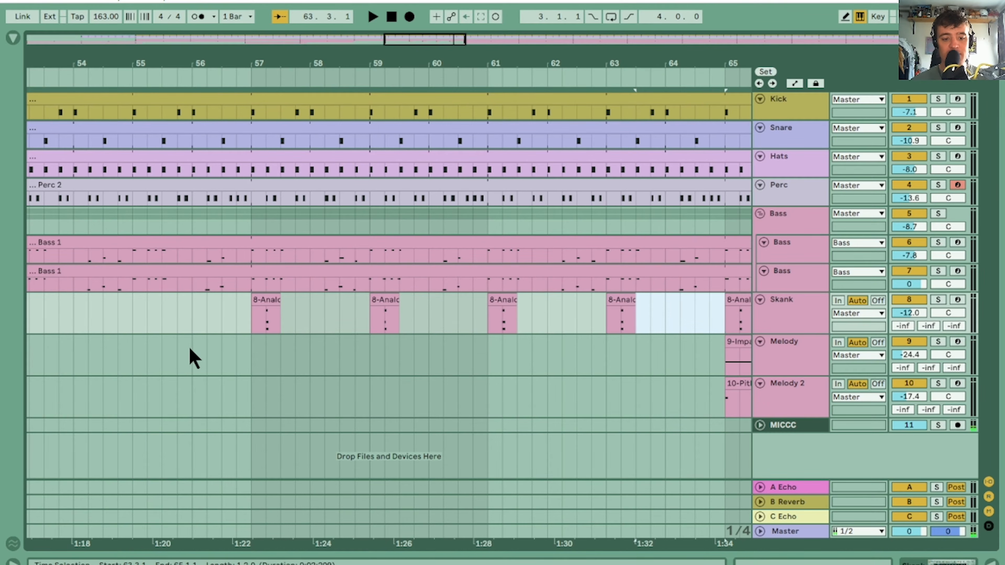
Play the arrangement from bar 55.3 to check the Skank stabs and the return of the melodies at bar 65
click(172, 327)
key(space)
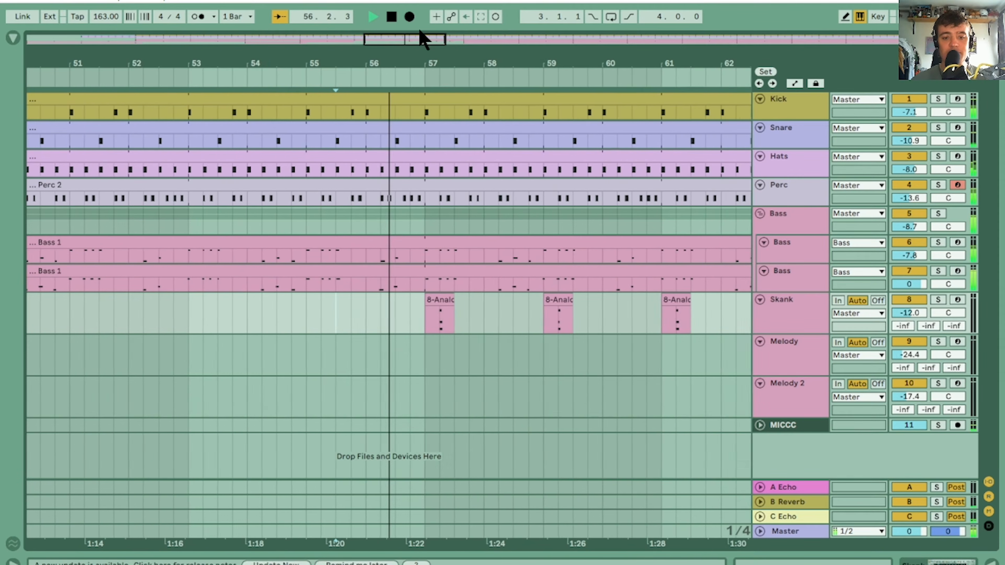
drag(398, 57, 329, 63)
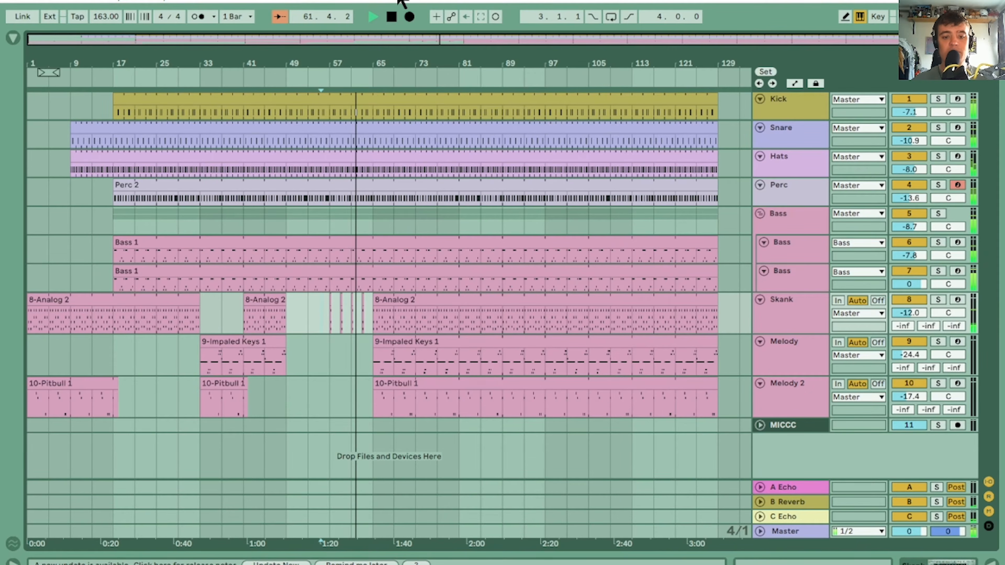
mouse_move(387, 60)
mouse_down()
mouse_move(386, 107)
mouse_move(370, 60)
mouse_up()
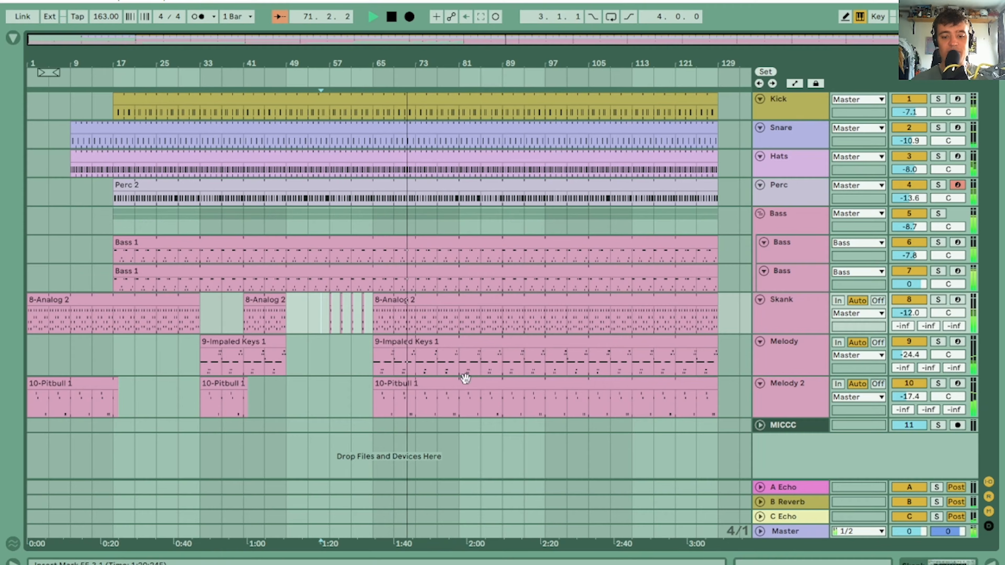
Try to delete both Melody and Melody 2 from bar 81 to 89, and undo the deletion
drag(460, 411, 502, 348)
key(Delete)
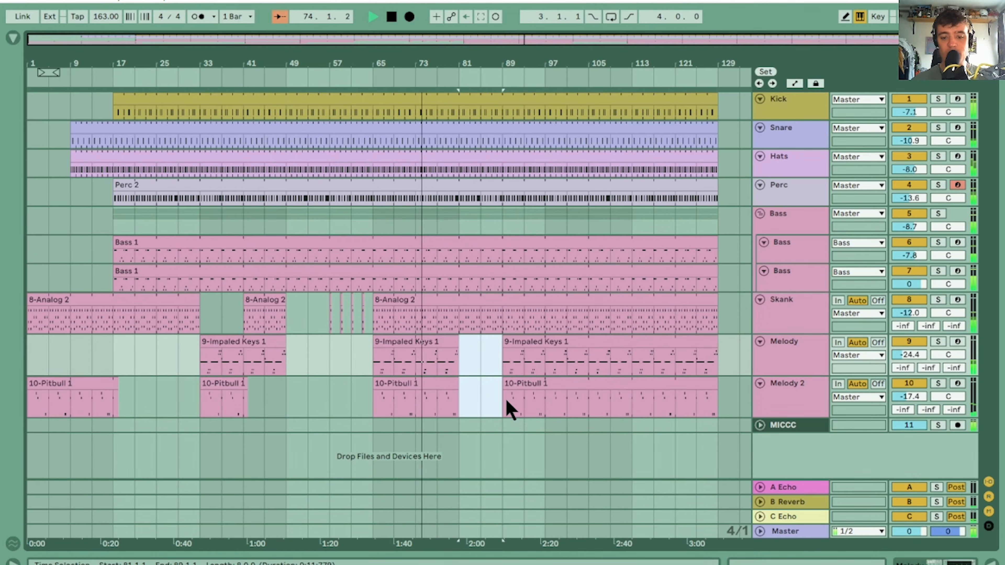
drag(540, 60, 540, 99)
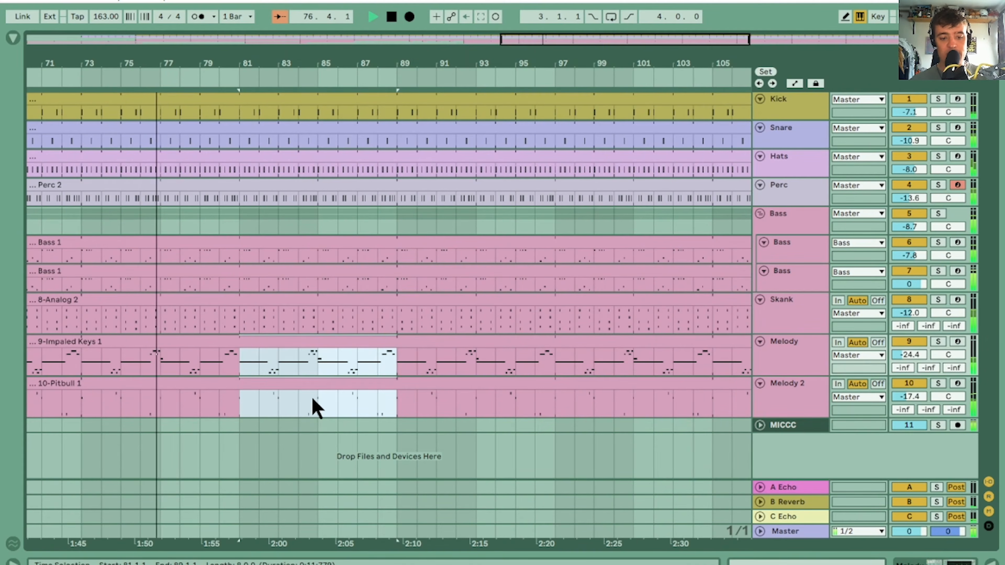
Delete Melody 2 from bar 81 to 89, and Melody from bar 82 to 89
drag(240, 397, 397, 386)
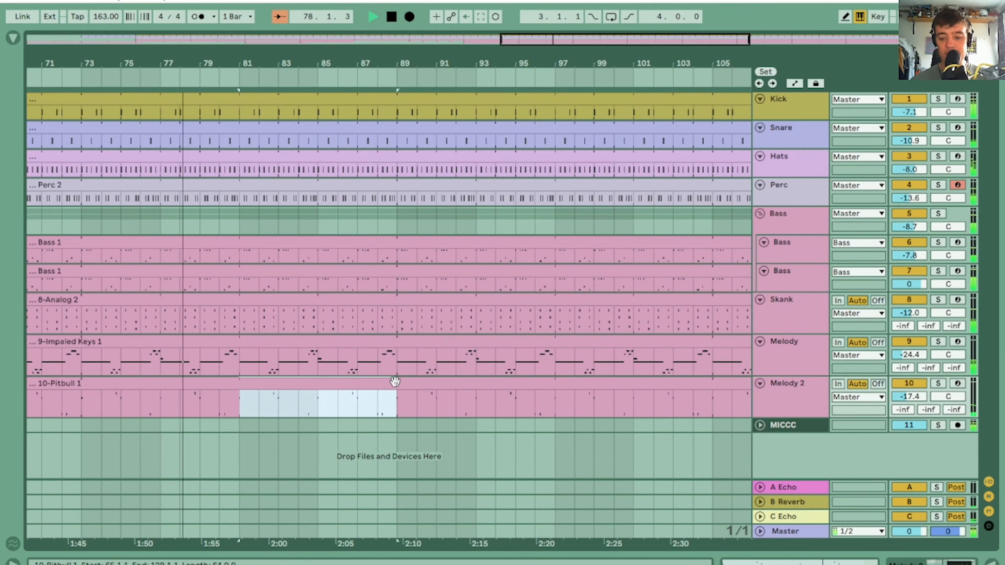
key(Delete)
click(264, 372)
drag(264, 373, 397, 345)
key(Delete)
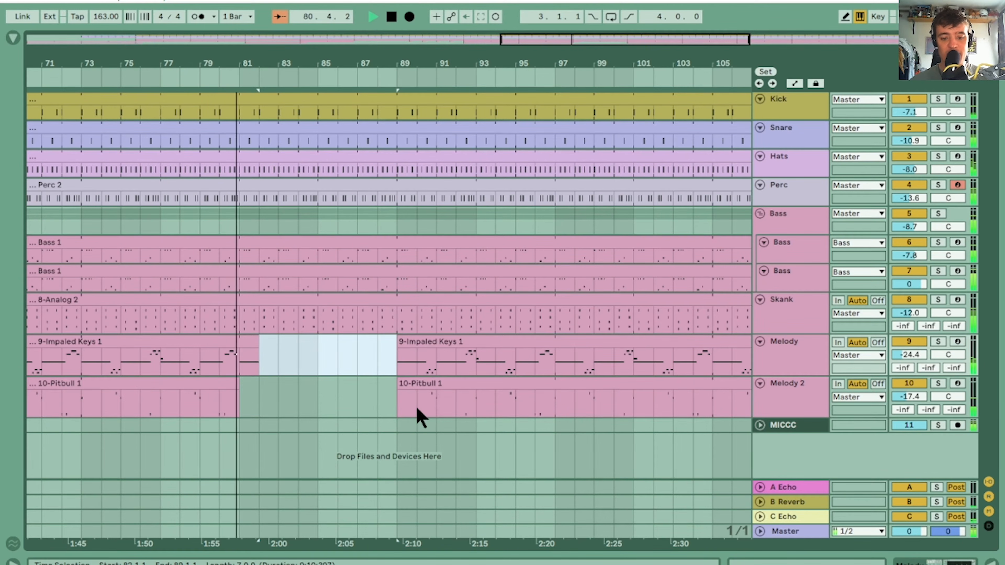
Delete Melody and Melody 2 from bar 90 to 97, and remove the one-bar Melody 2 remnant at bar 89
drag(416, 413, 550, 339)
key(Delete)
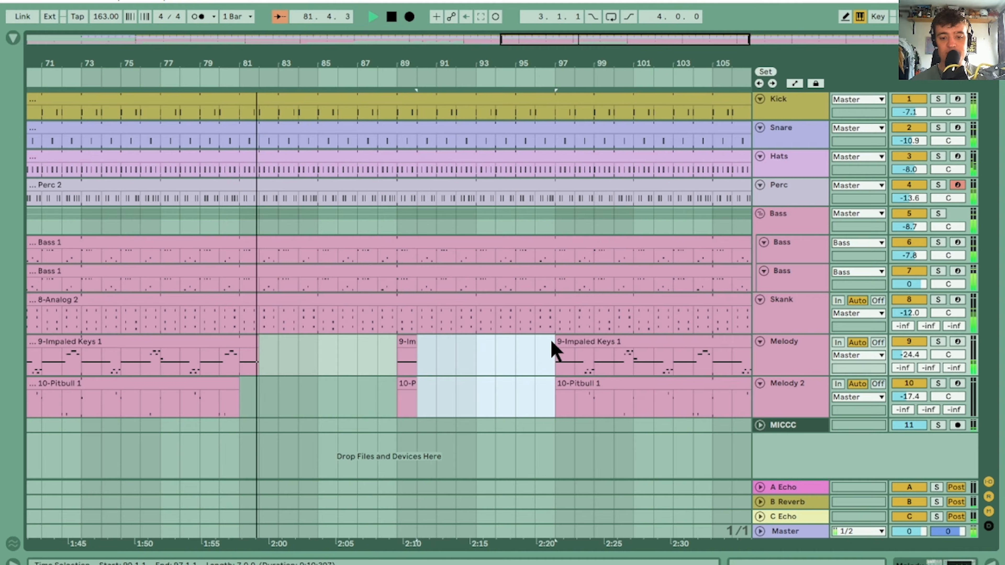
click(407, 394)
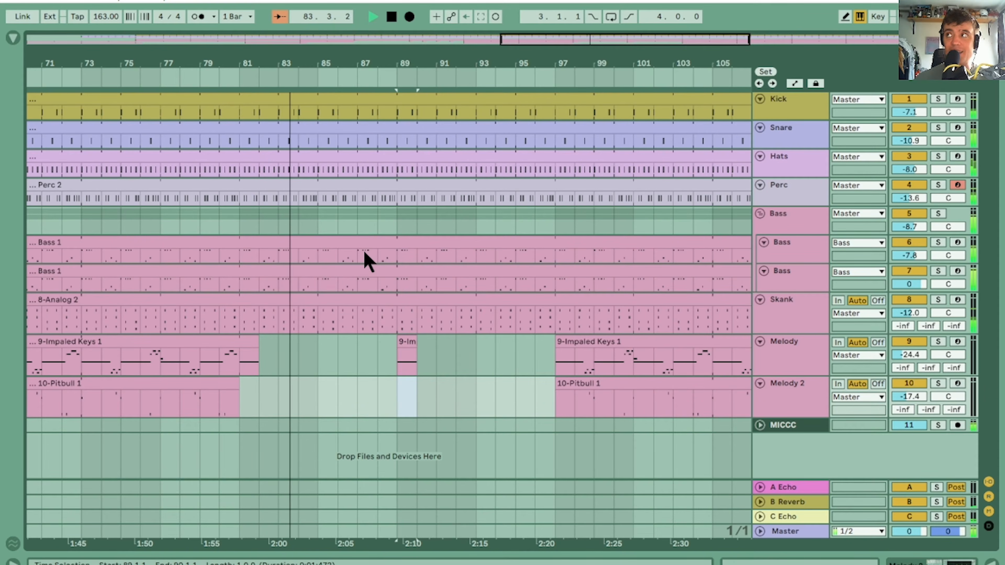
Delete the Perc part from bar 81 to 97
drag(410, 62, 506, 62)
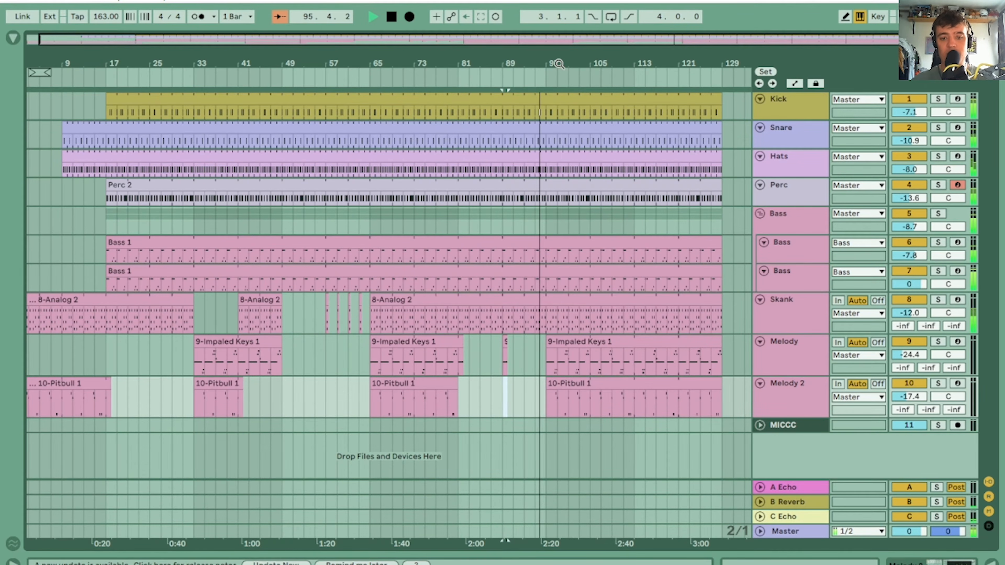
drag(559, 64, 464, 60)
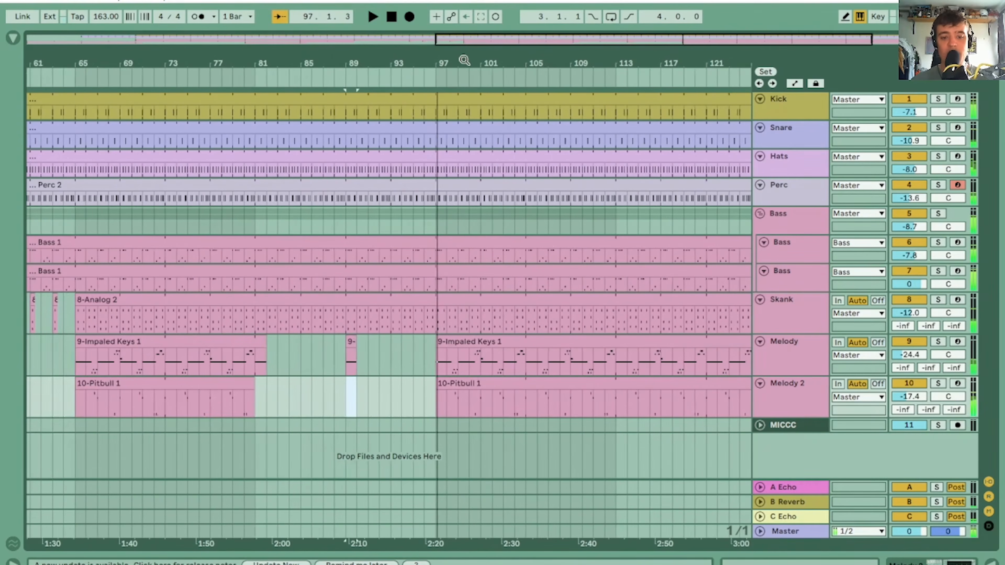
drag(257, 216, 425, 181)
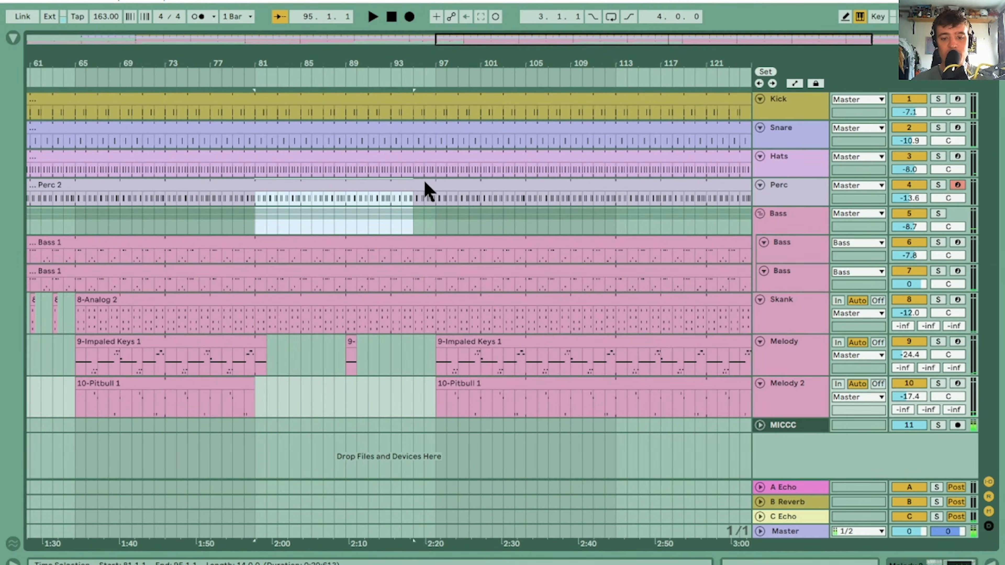
key(Delete)
Play the section without Perc from bar 81, check the transition from bar 96 into 97, and stop playback
click(258, 186)
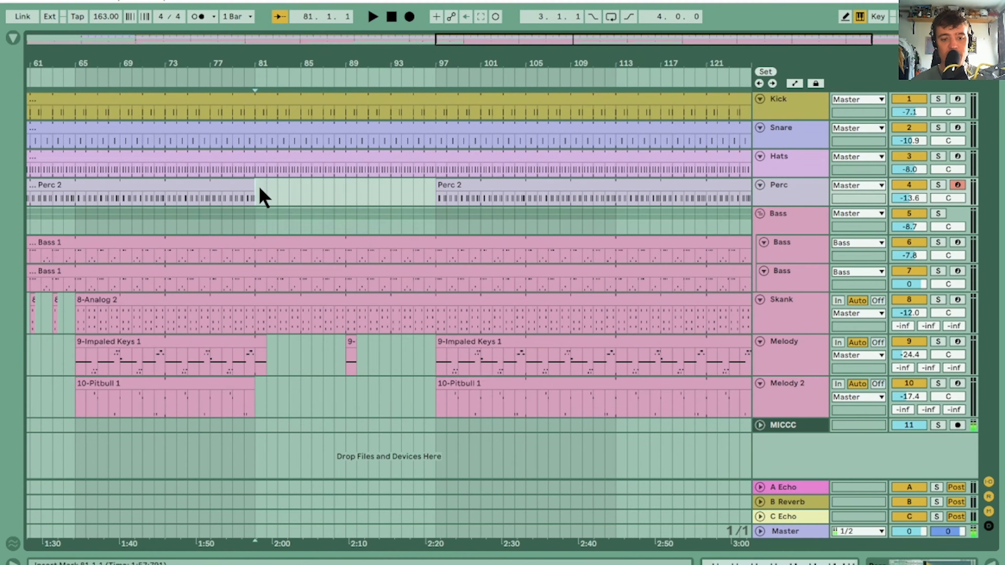
key(space)
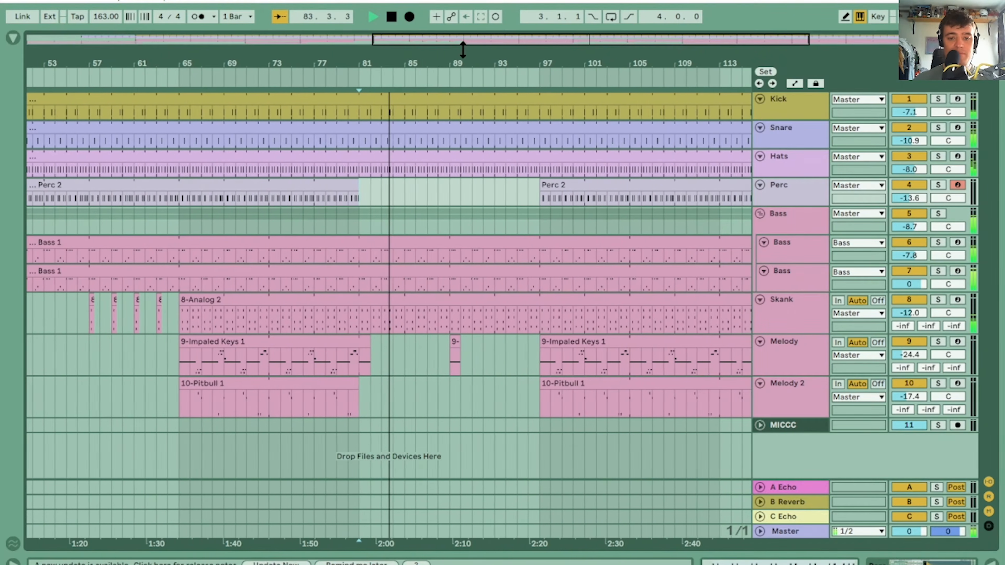
drag(462, 60, 510, 59)
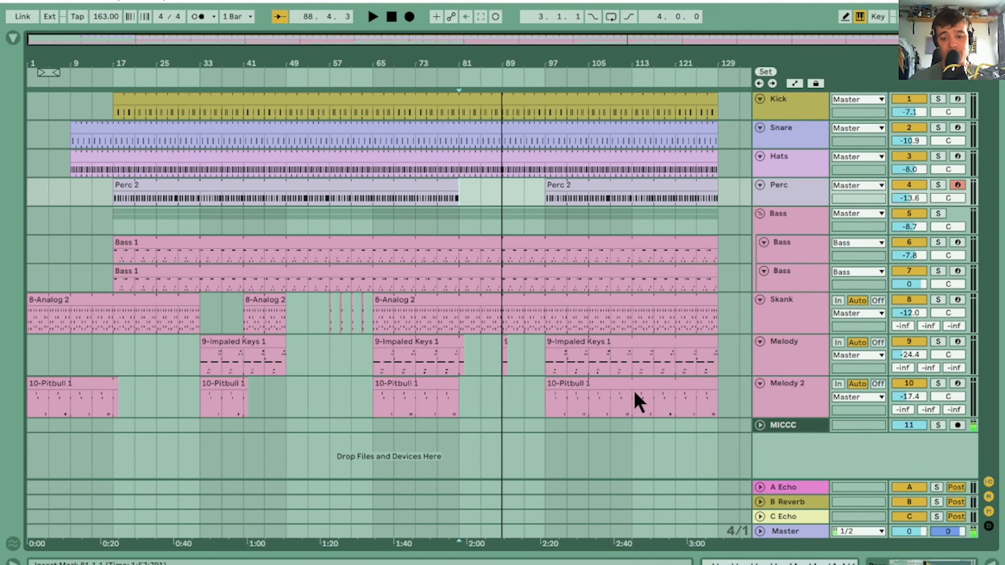
click(539, 73)
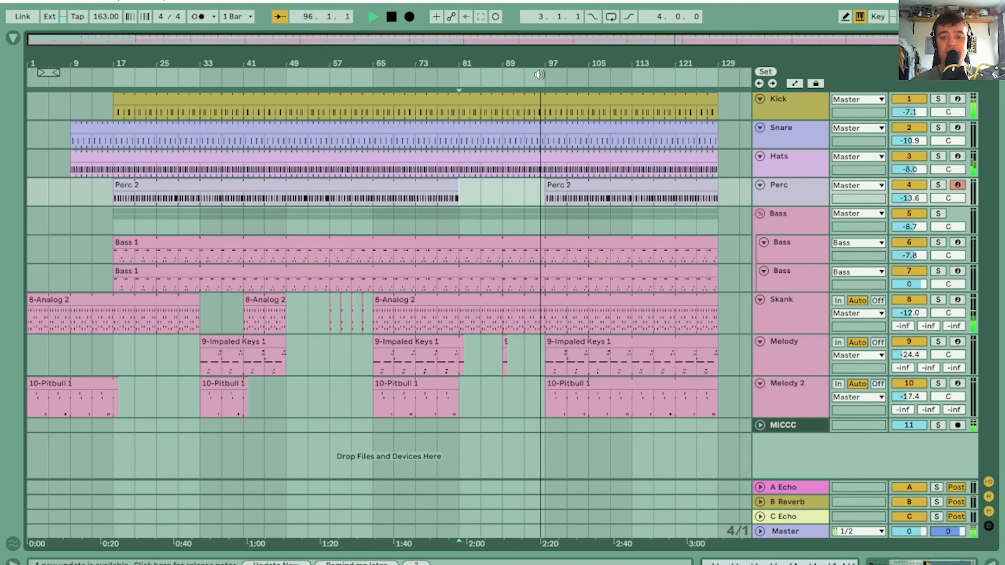
drag(561, 65, 497, 111)
key(space)
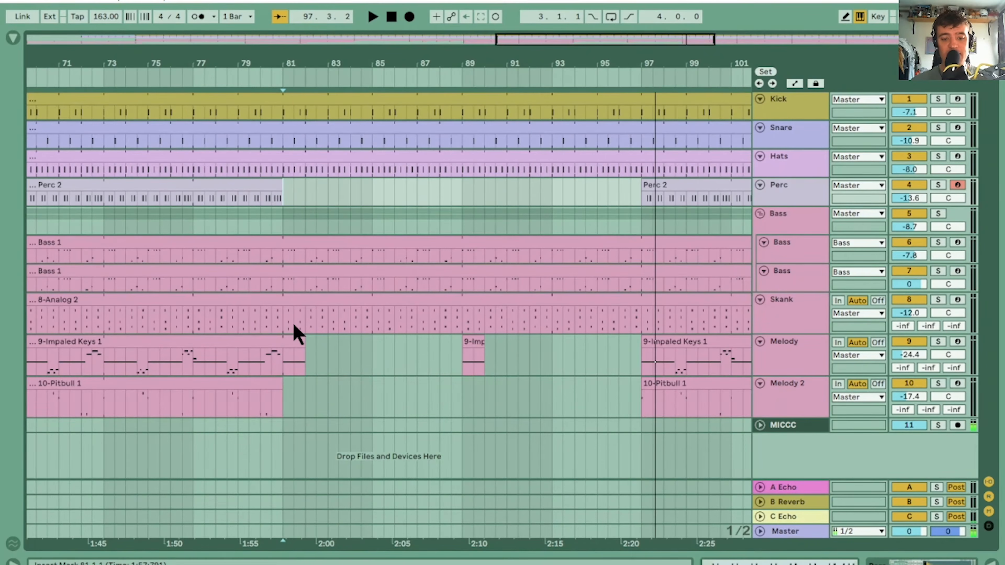
Delete the Skank part from bar 81.3 to 89
drag(295, 333, 463, 297)
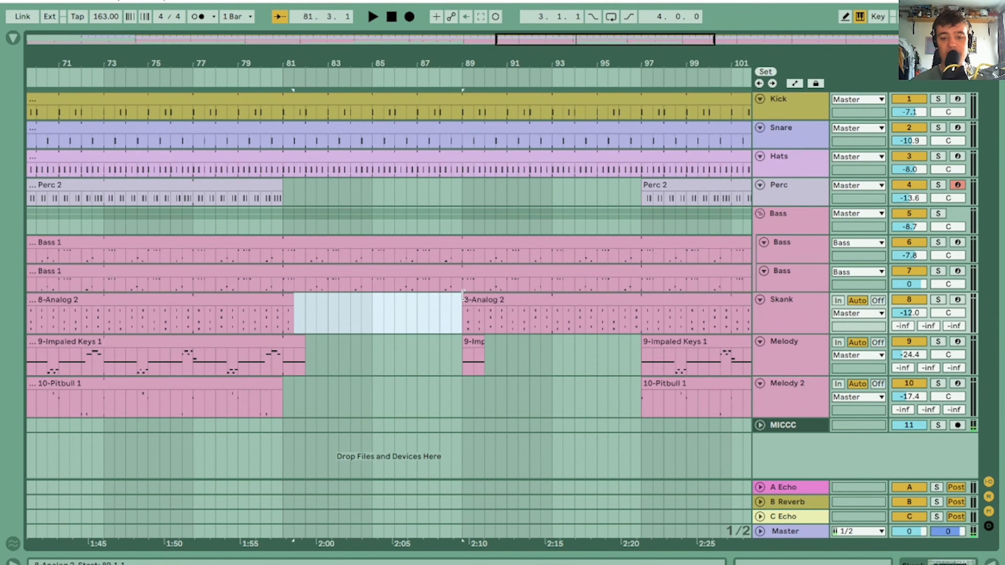
scroll(389, 382, right, 10)
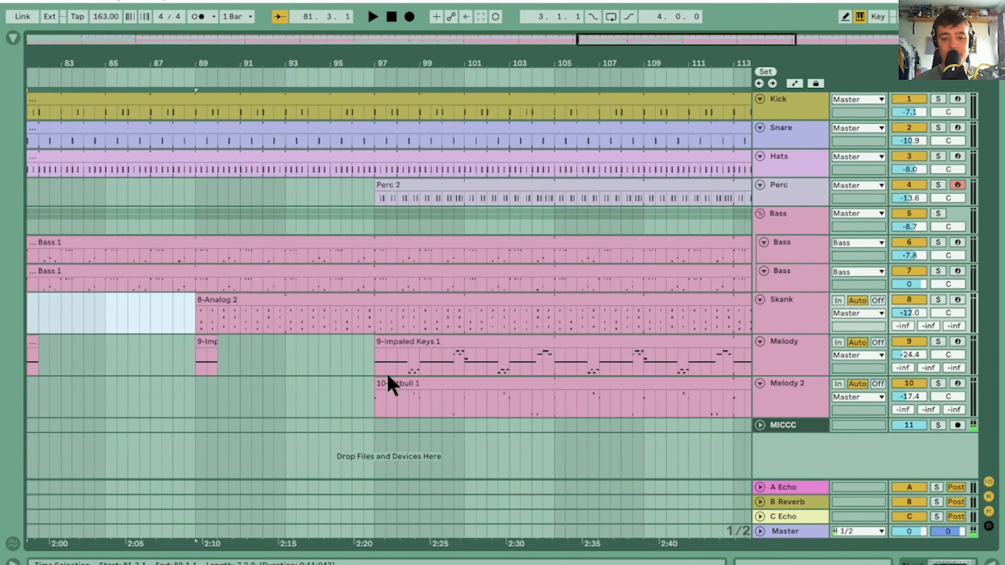
Delete the Melody part from bar 97 to 105 and from bar 113 to 121
drag(617, 48, 433, 144)
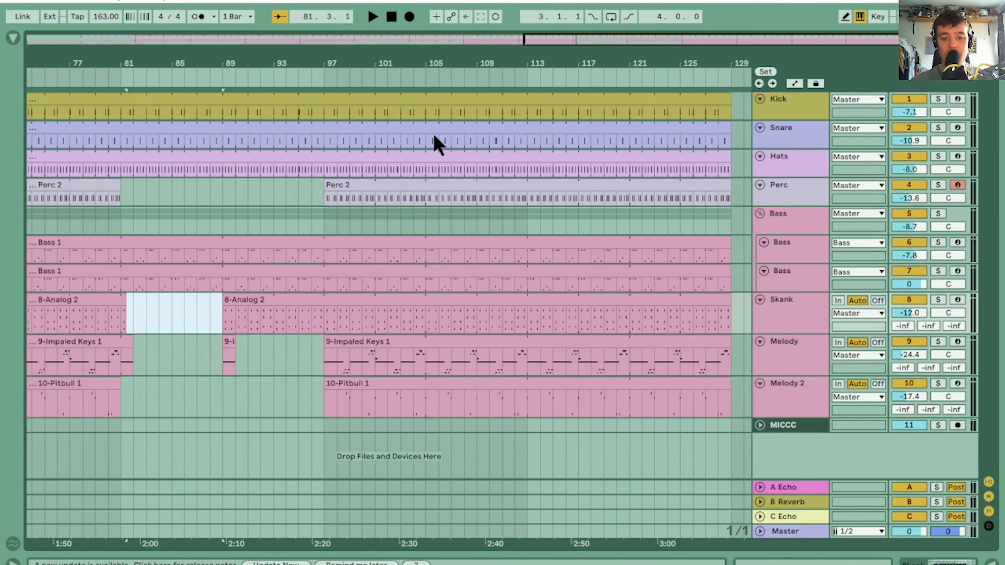
click(379, 347)
drag(329, 343, 428, 345)
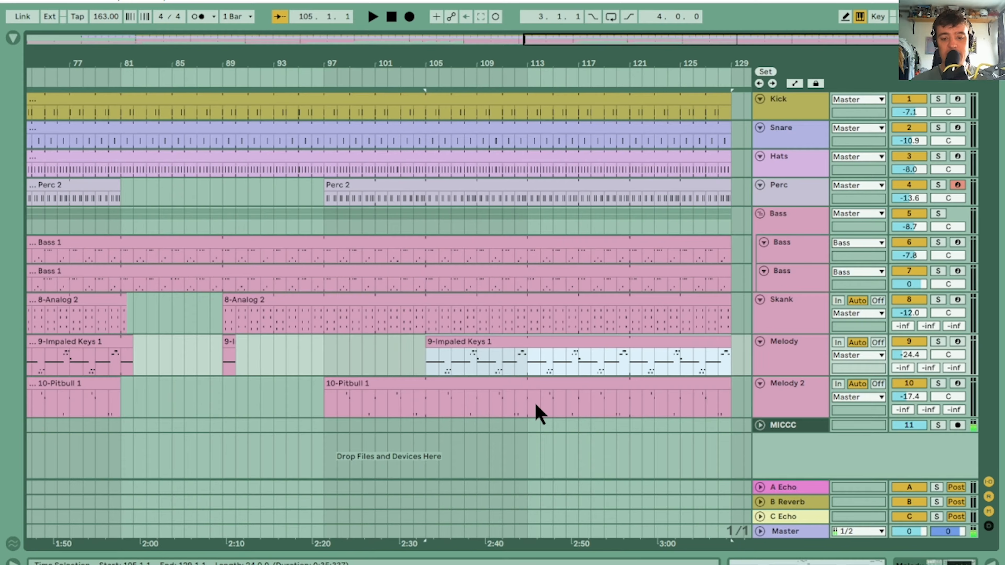
drag(529, 368, 623, 354)
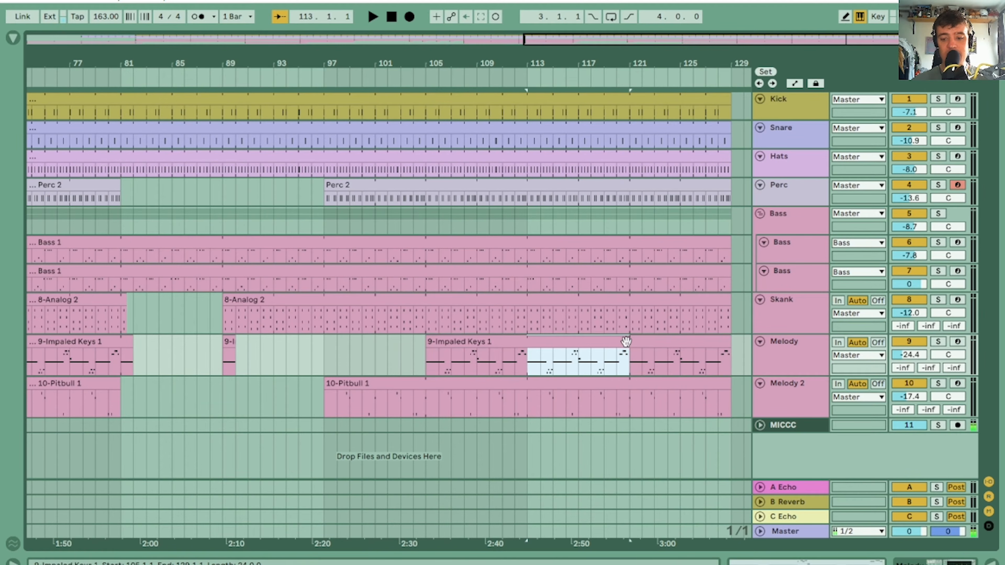
key(Delete)
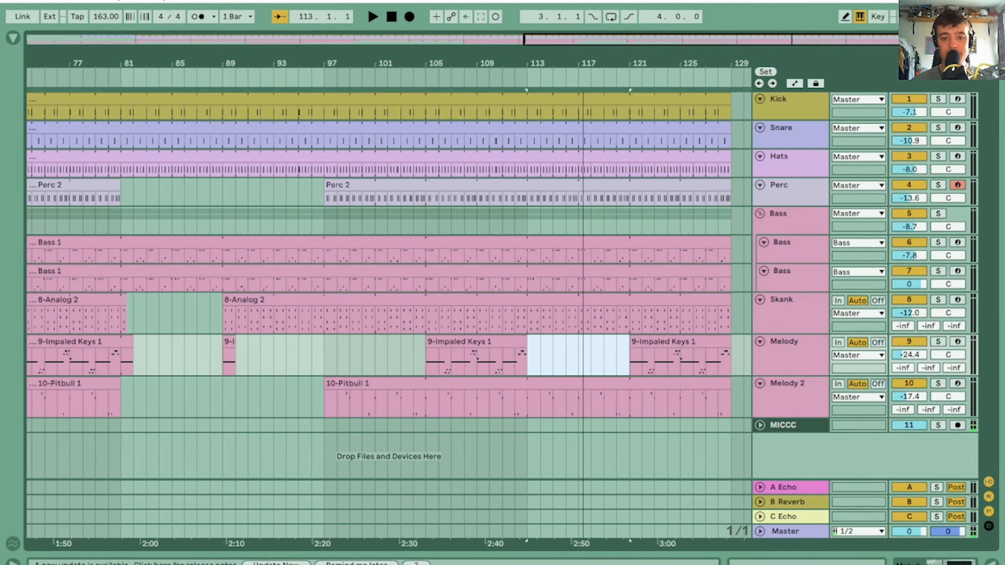
scroll(706, 354, down, 5)
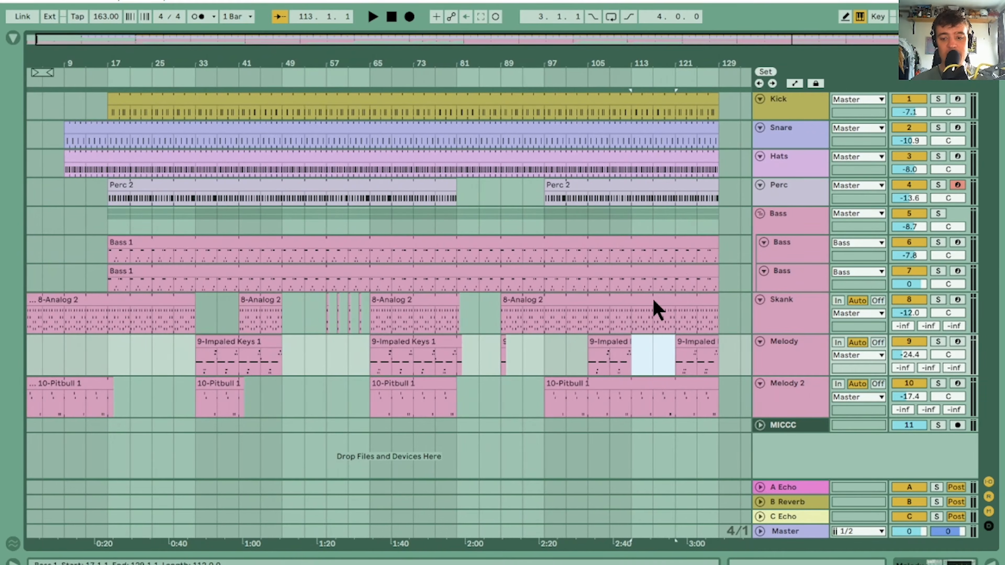
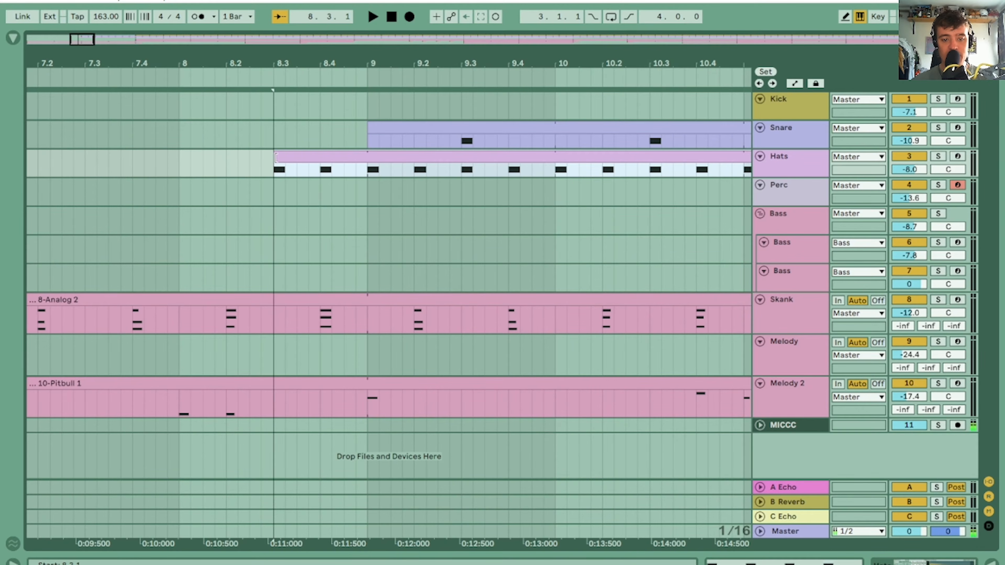
Separate the half bar of Hats from 8.3 to 9 into its own clip, open its notes and play it back
drag(367, 169, 279, 160)
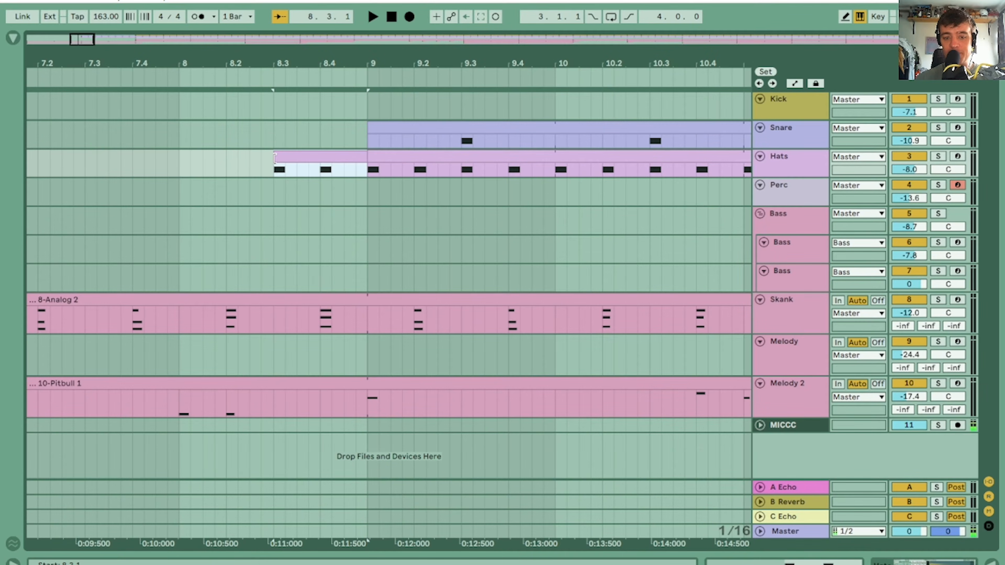
double_click(330, 158)
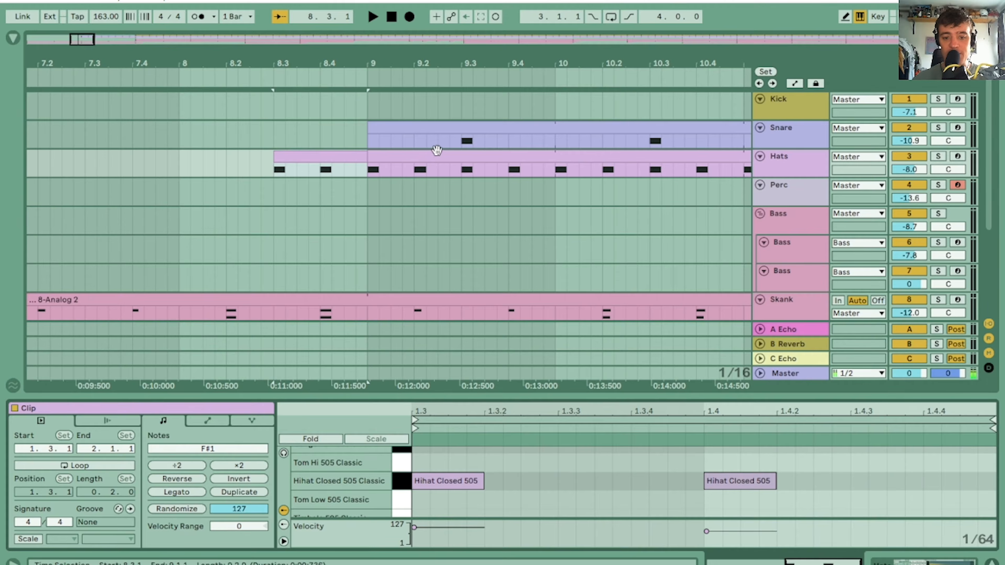
click(438, 154)
click(319, 150)
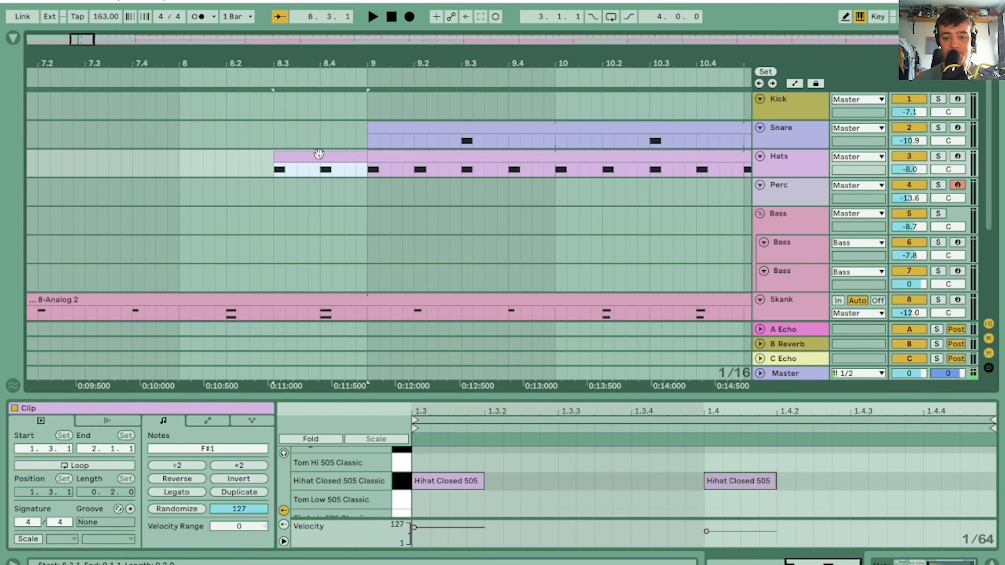
key(space)
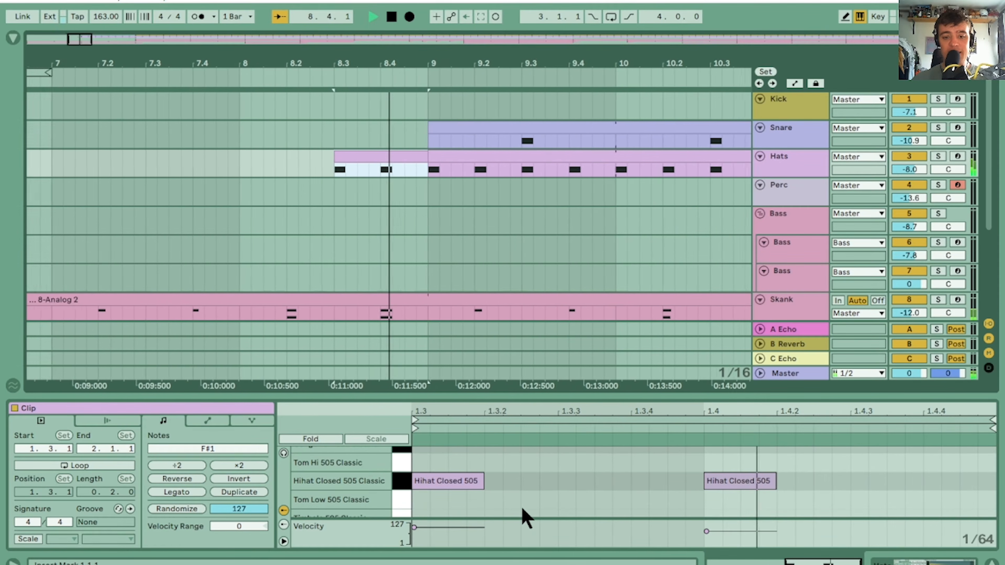
key(space)
Delete the closed hi-hat note at 1.3 and shorten the note at 1.4 to half its length
click(443, 479)
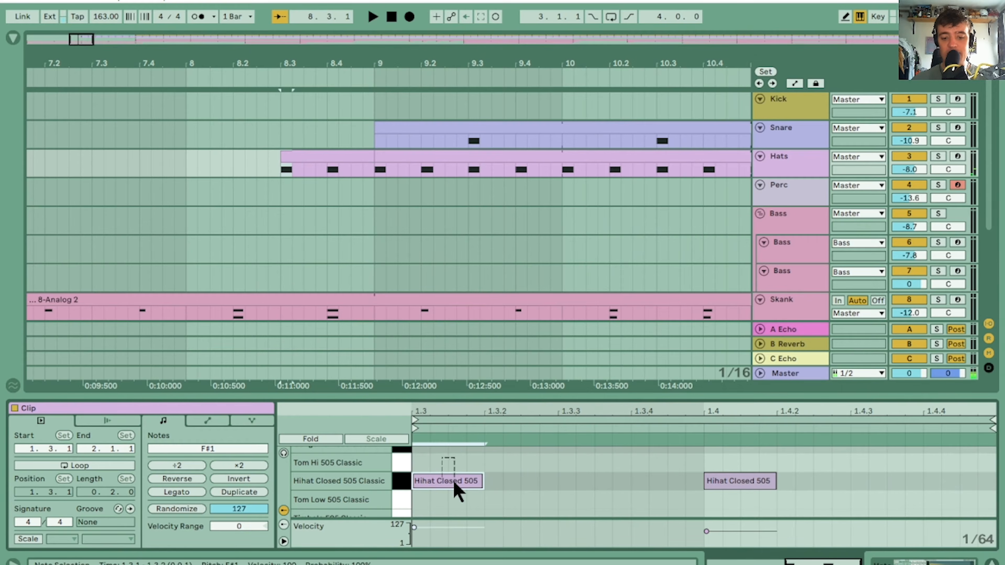
key(Delete)
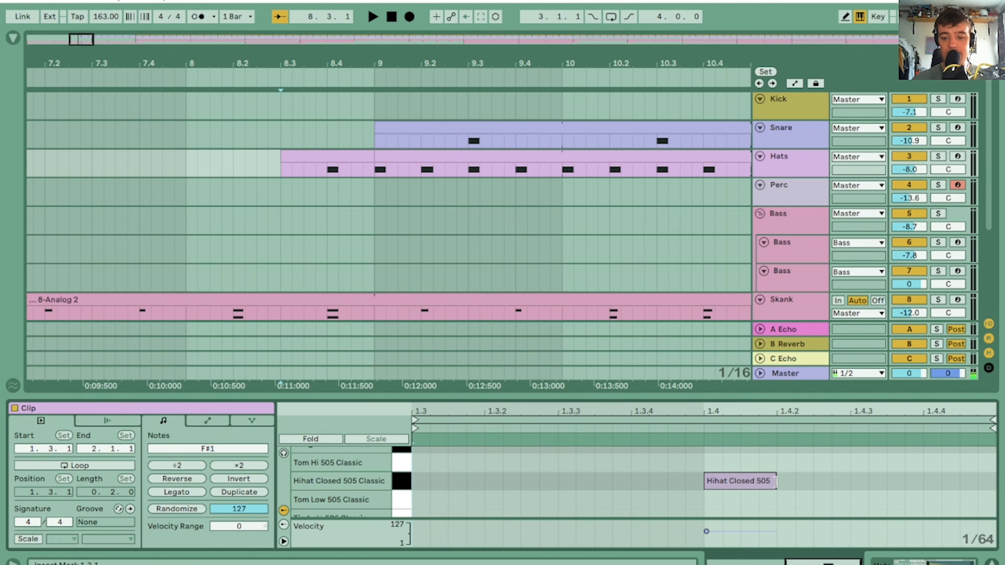
drag(775, 481, 738, 480)
click(717, 478)
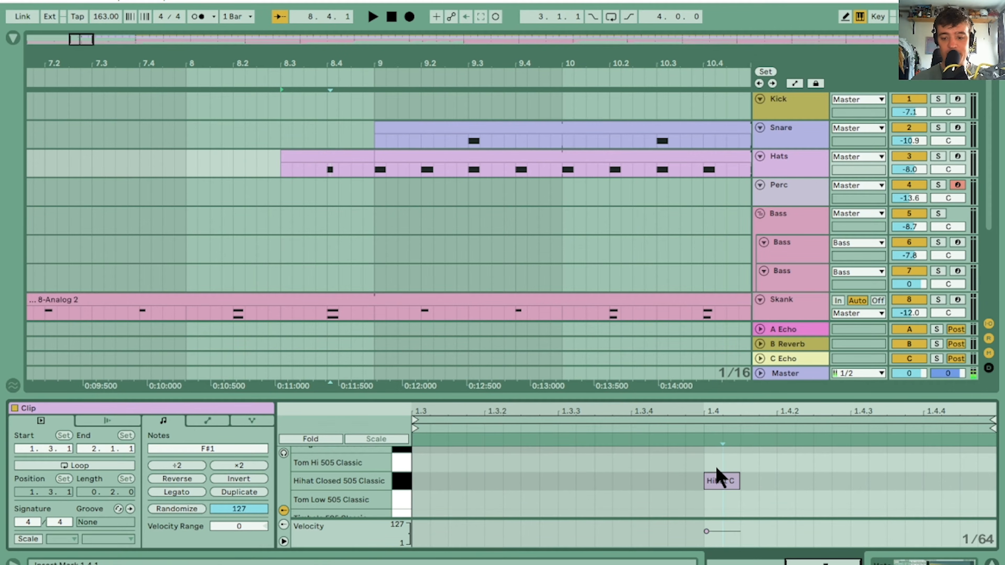
Duplicate the shortened hi-hat note onto 1.4.2, 1.4.3 and 1.4.4 to form a four-hit roll
key(ctrl+d)
key(Right)
key(Right)
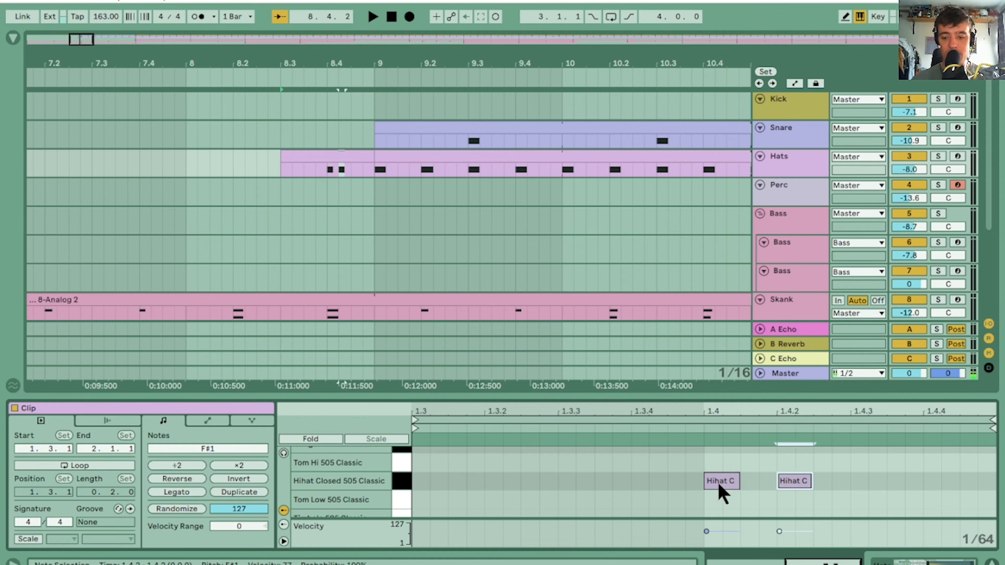
key(ctrl+d)
key(Right)
key(Right)
key(ctrl+d)
key(Right)
key(Right)
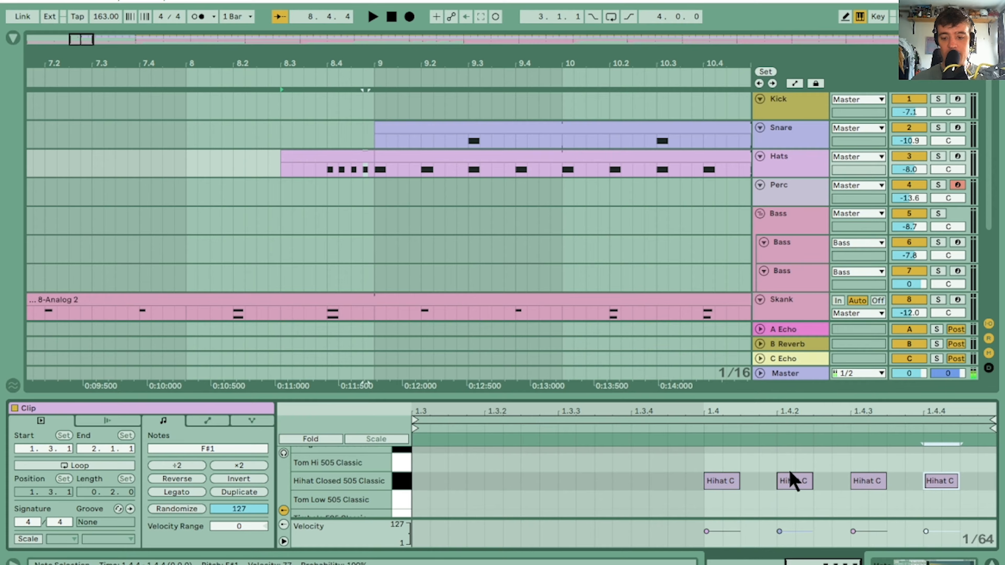
Enlarge the note editor and velocity lane, and ramp the four hi-hat velocities upward from 16 to 94
drag(811, 397, 813, 270)
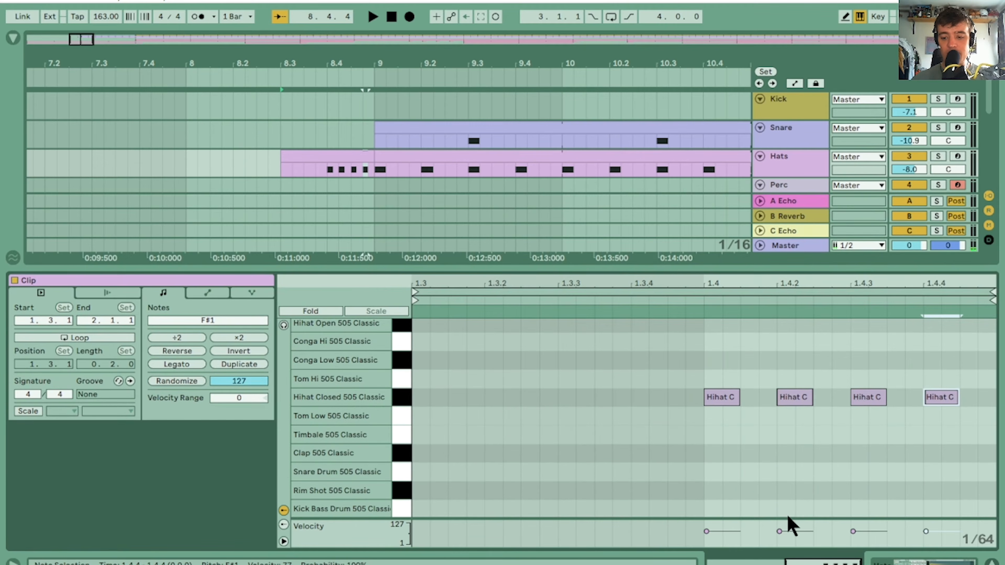
drag(788, 519, 770, 439)
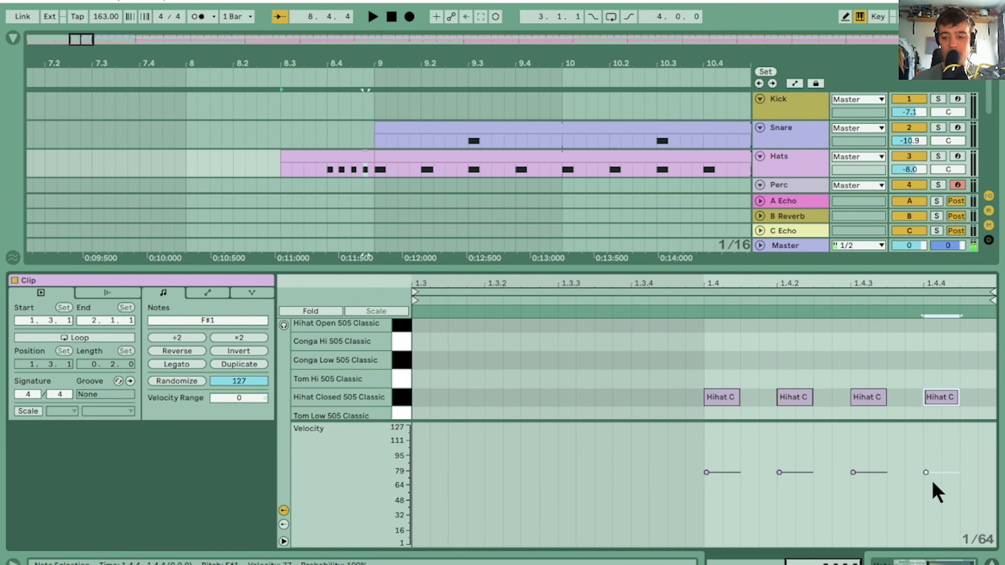
mouse_move(925, 472)
mouse_down()
mouse_move(925, 456)
mouse_move(879, 483)
mouse_up()
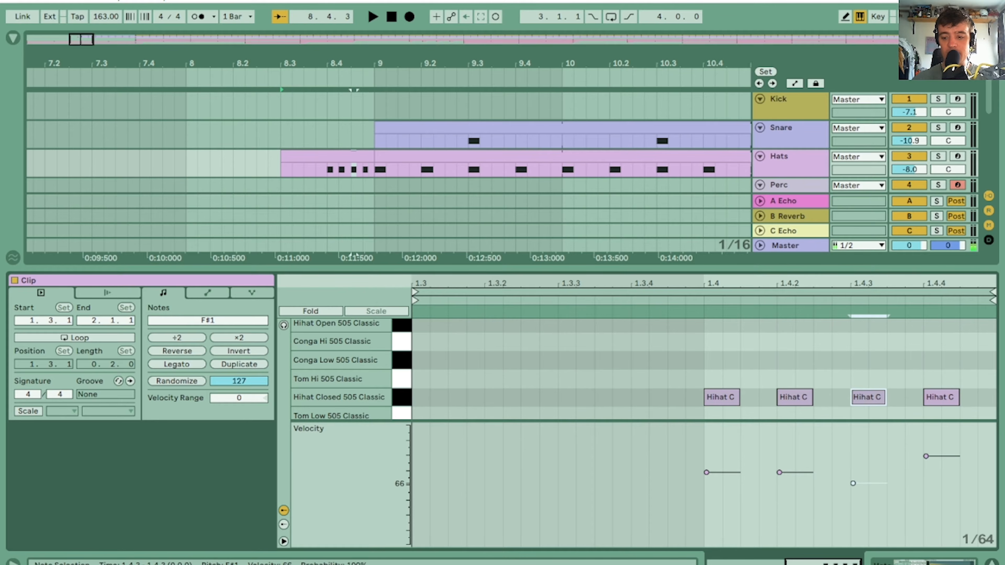
mouse_move(779, 472)
mouse_down()
mouse_move(727, 508)
mouse_move(727, 535)
mouse_up()
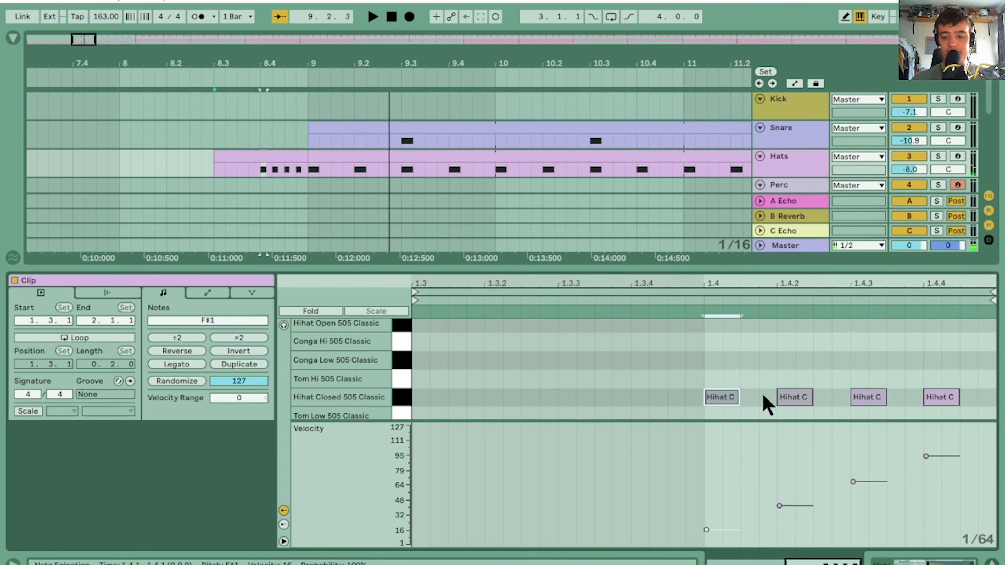
Shift all four hi-hat notes one sixteenth earlier so the roll starts at 1.3.4 and its last hit falls on 1.4.3
drag(715, 363, 868, 418)
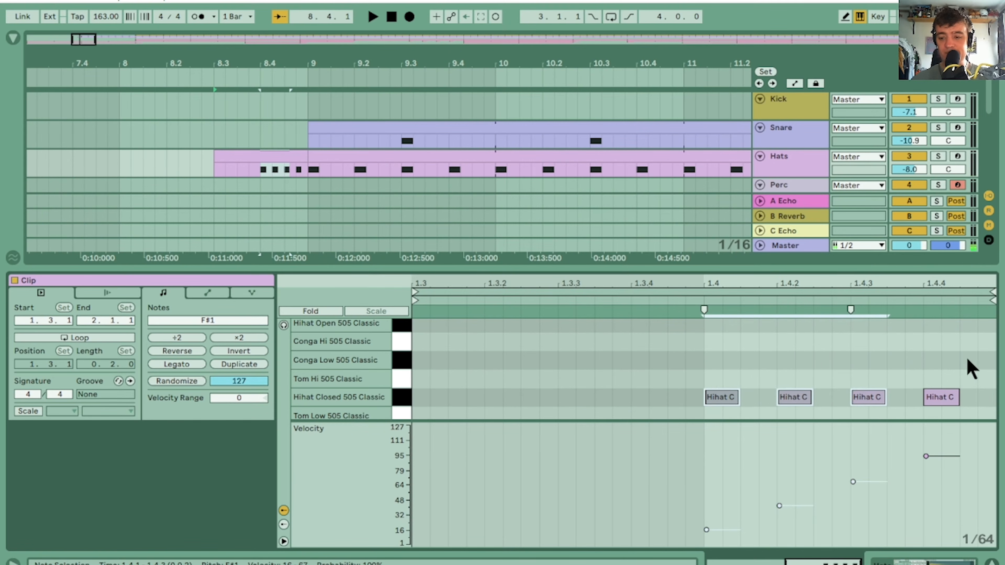
drag(967, 361, 626, 468)
key(Left)
key(Left)
key(Left)
key(Left)
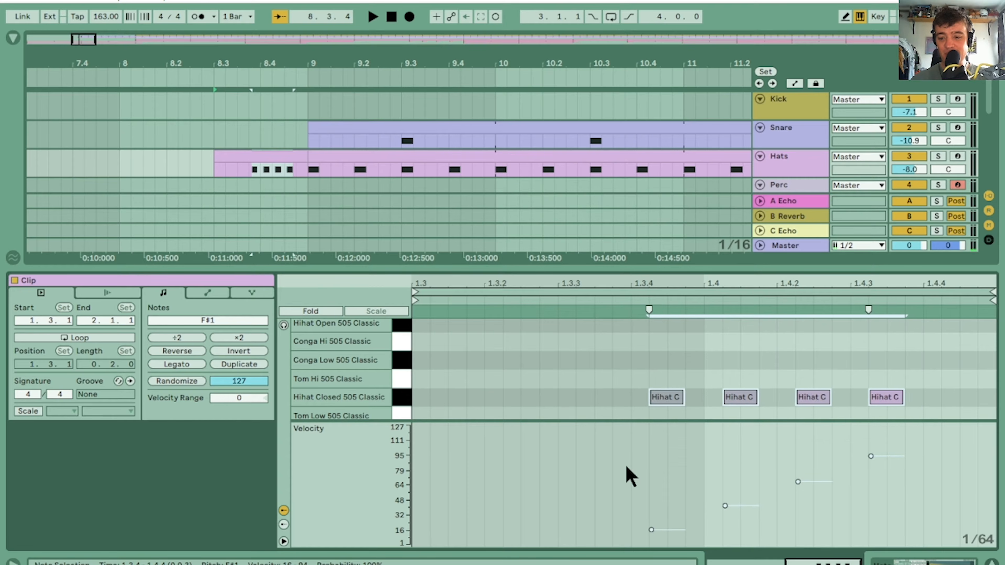
key(Left)
Spread the earlier hi-hat hits apart, placing the third on 1.4, the second on 1.3.3 and the first on 1.3.2
drag(807, 375, 512, 475)
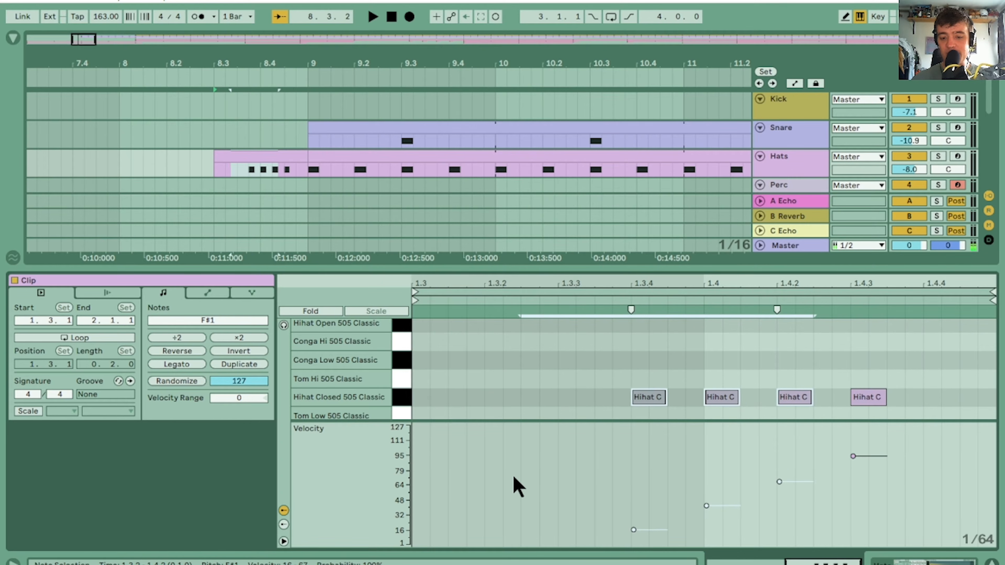
key(Left)
key(Left)
key(Left)
key(Left)
drag(662, 356, 520, 454)
key(Left)
key(Left)
key(Left)
key(Left)
Move the first hi-hat note to the clip's start at 1.3 so the four hits are evenly spaced
click(521, 411)
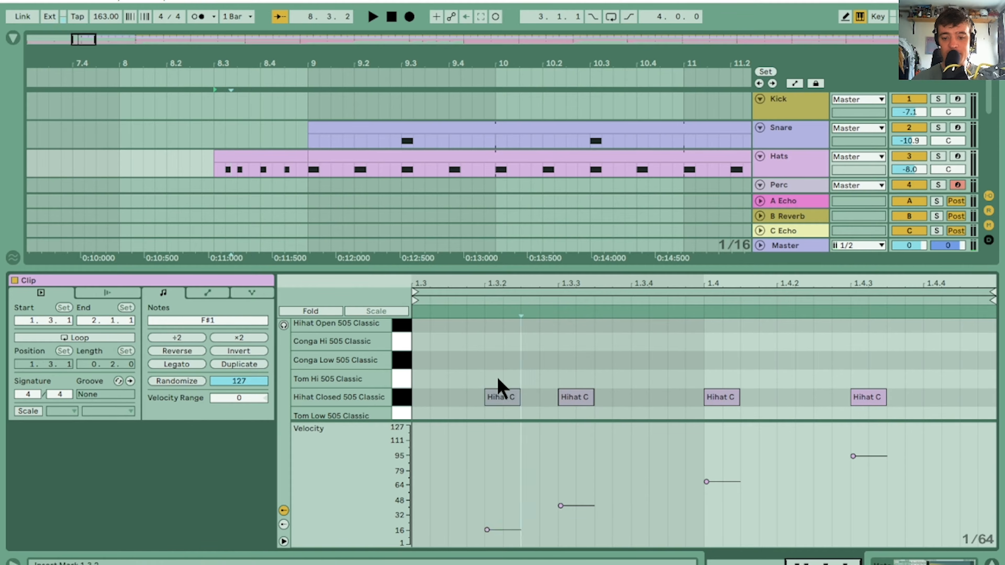
click(499, 396)
key(Left)
key(Left)
key(Left)
key(Left)
Play back the hi-hat fill and lower the velocities of its last two notes to about 58 and 81
key(space)
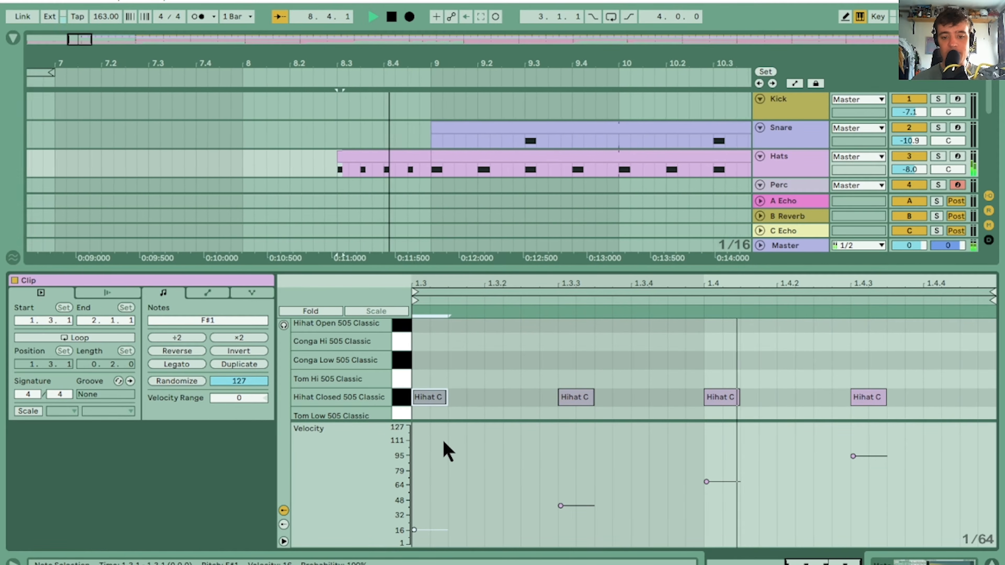
key(space)
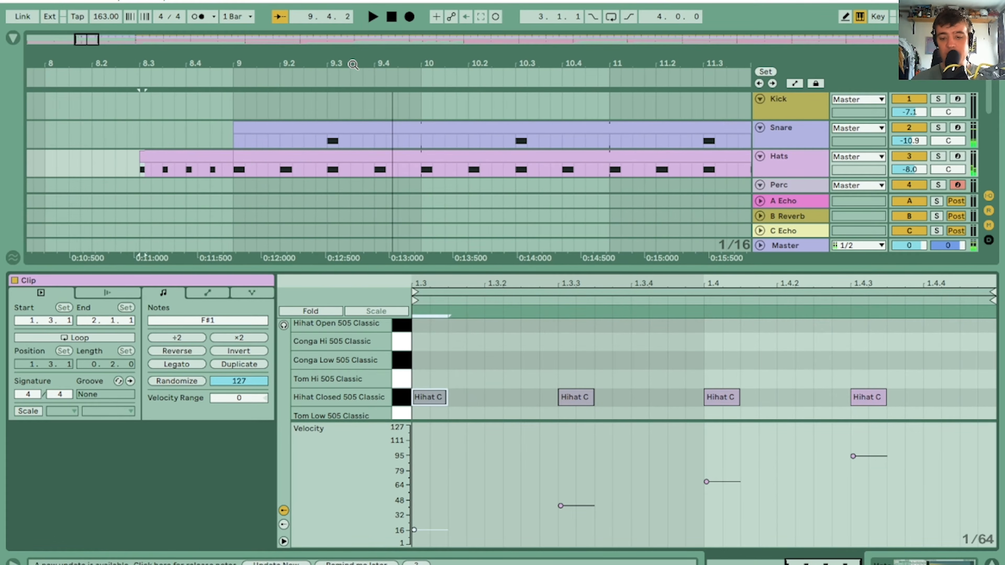
drag(569, 437, 902, 531)
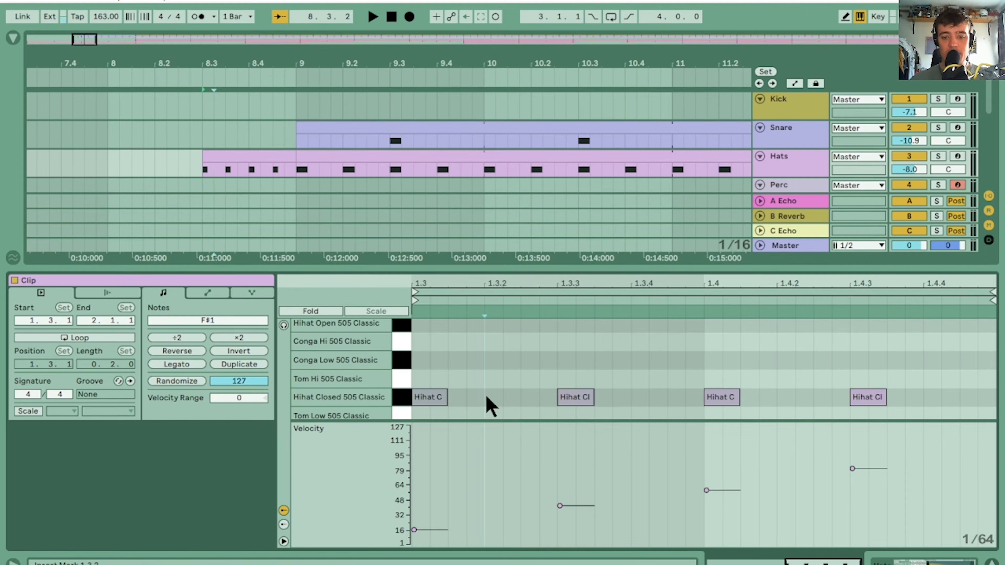
Try two extra short hi-hat notes between the first two hits, play the fill, and remove them again
double_click(487, 397)
key(Left)
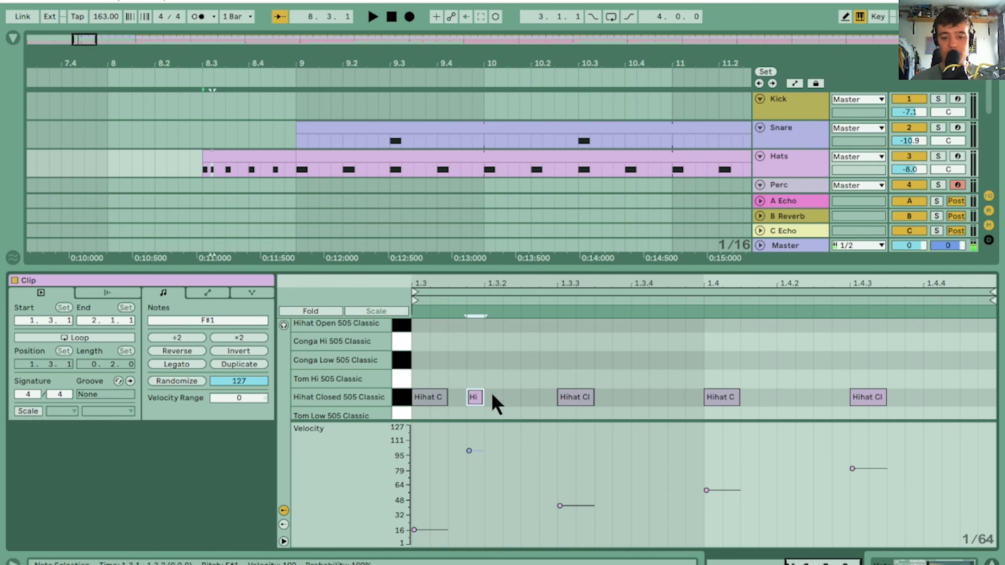
double_click(530, 398)
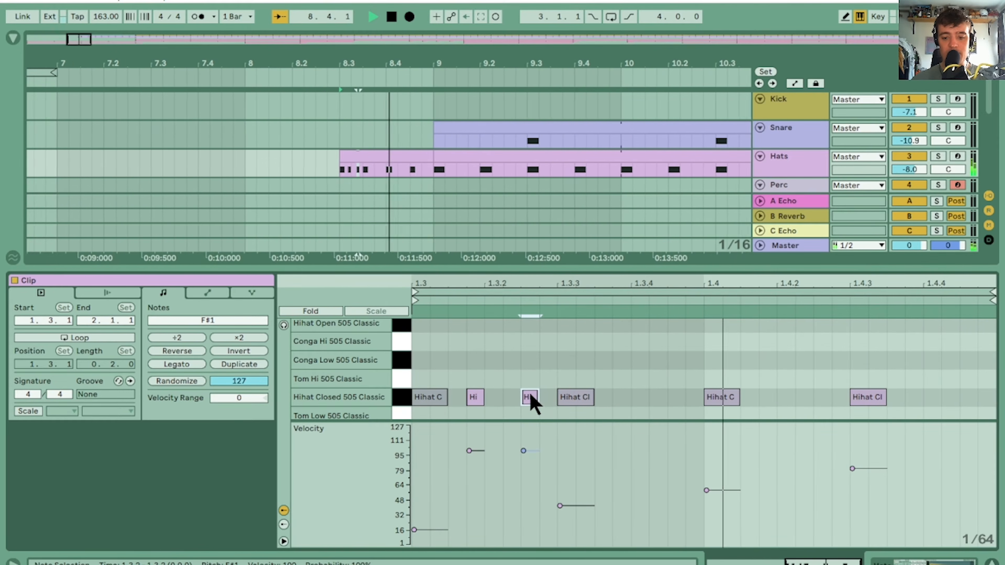
key(space)
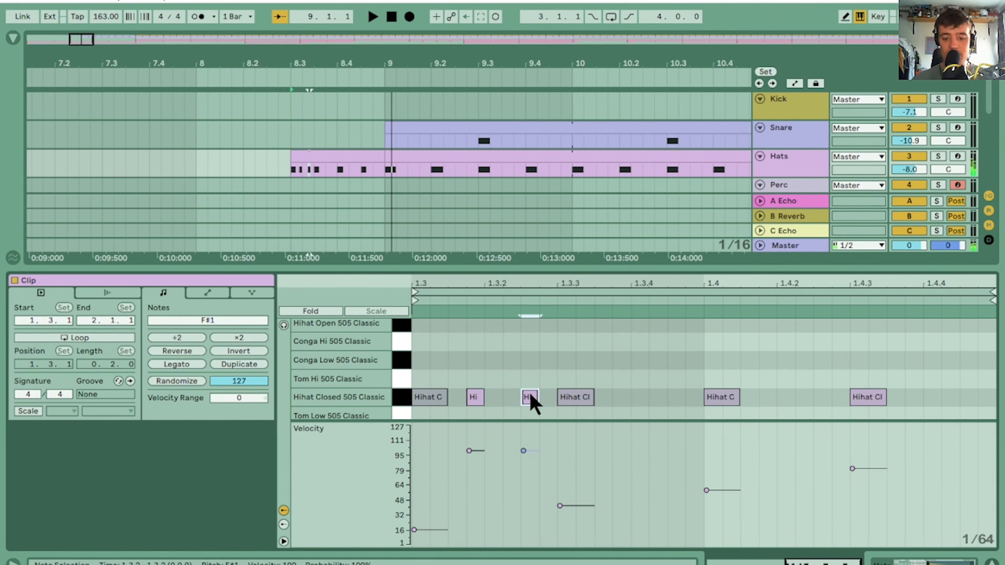
key(ctrl+z)
key(ctrl+z)
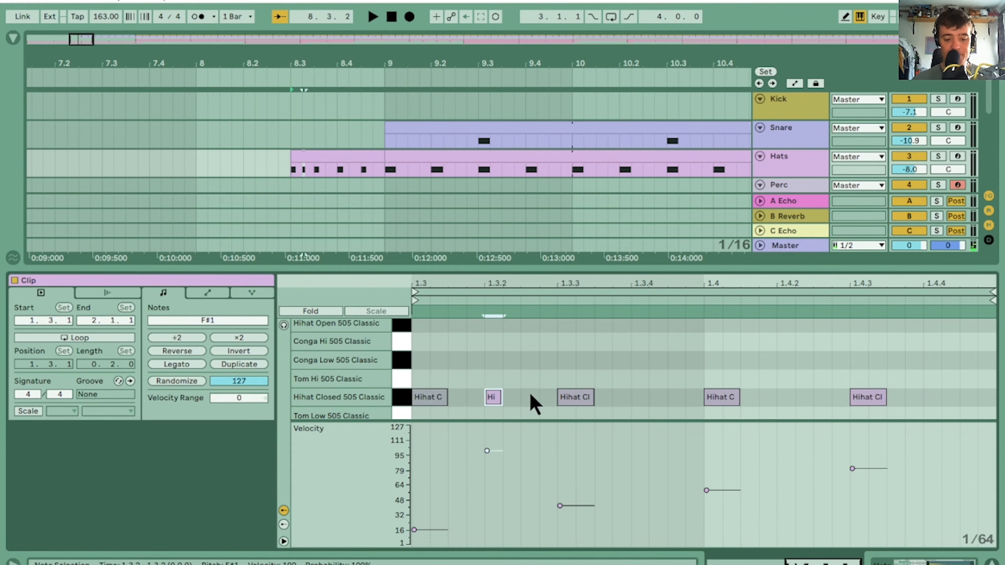
key(Delete)
Play the four-hit hi-hat fill from bar 8.3 to check how it leads into bar 9
key(space)
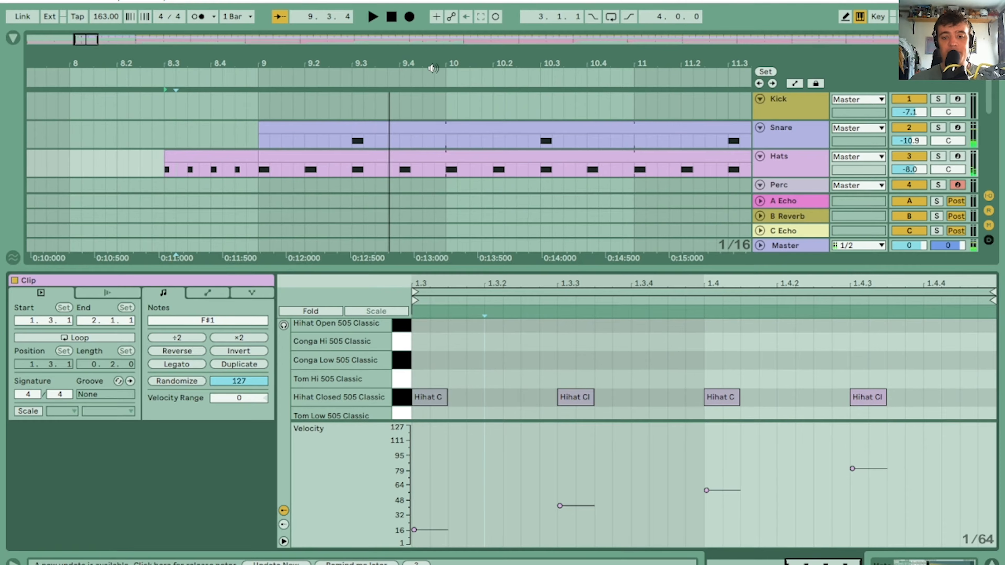
drag(438, 64, 444, 27)
drag(420, 61, 295, 42)
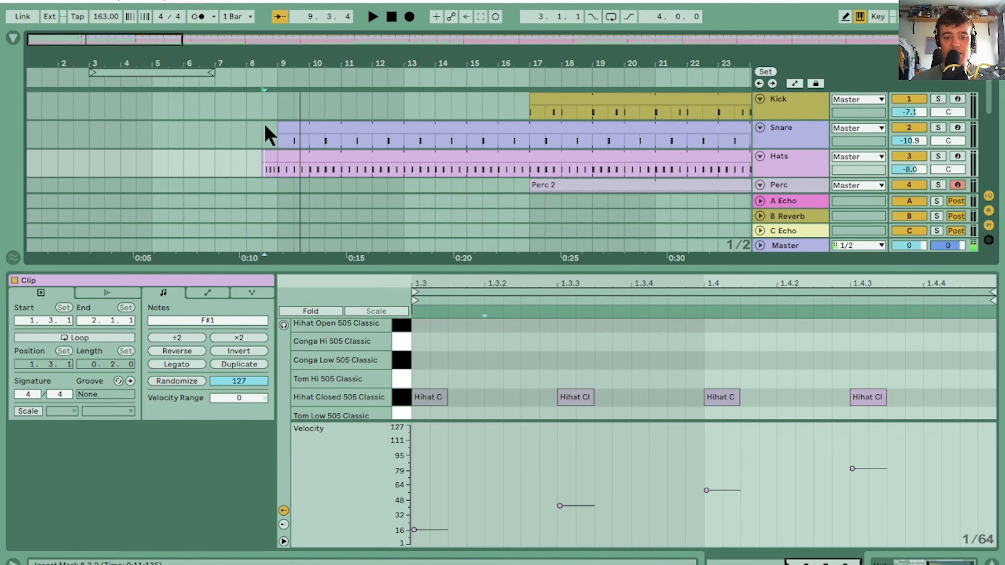
click(257, 80)
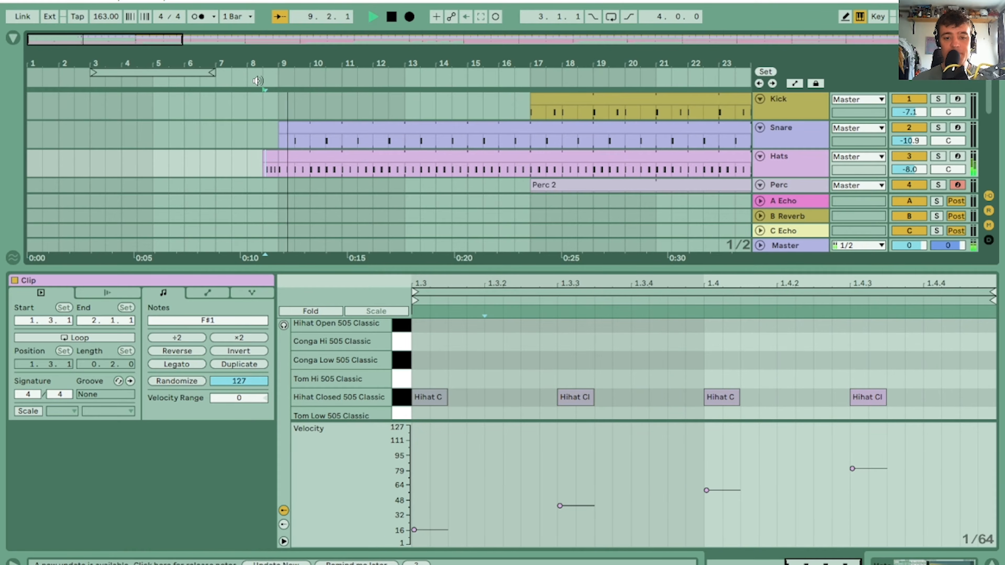
Extend the Kick part back to bar 16 and consolidate bar 16 to 17 into its own clip
drag(533, 61, 417, 98)
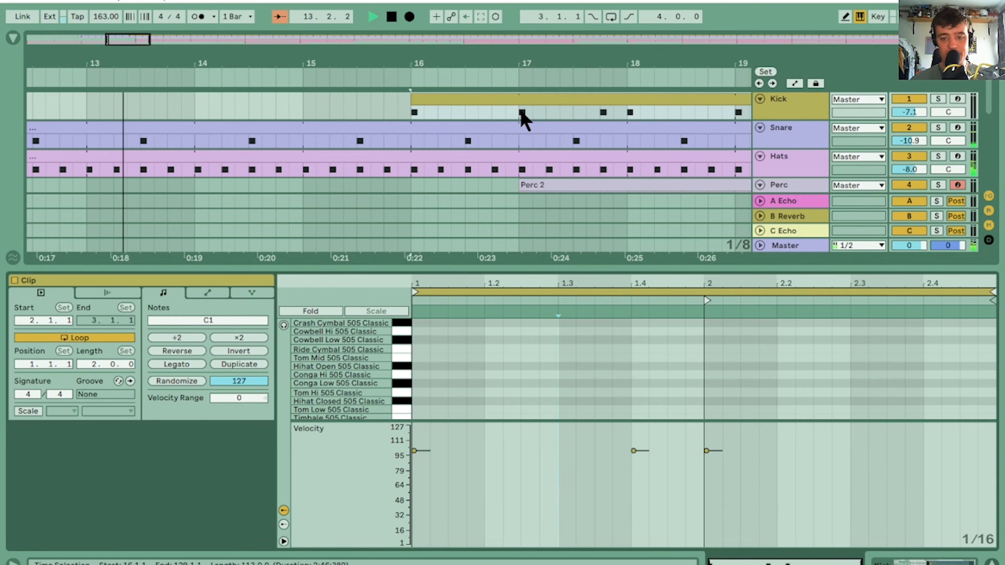
drag(519, 106, 414, 103)
key(ctrl+j)
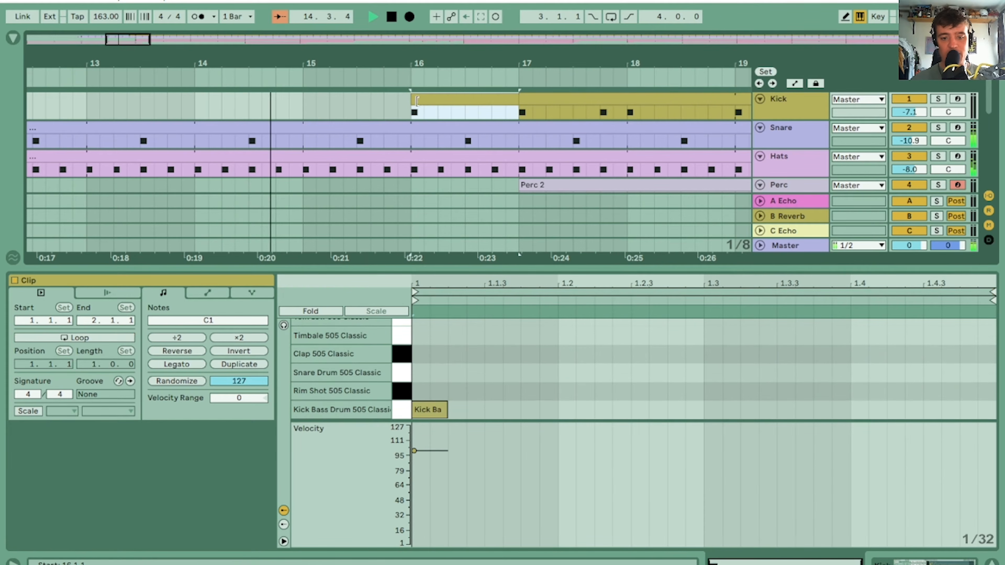
Add a short kick note to the bar 16 clip on beat 1.2
click(450, 105)
double_click(712, 410)
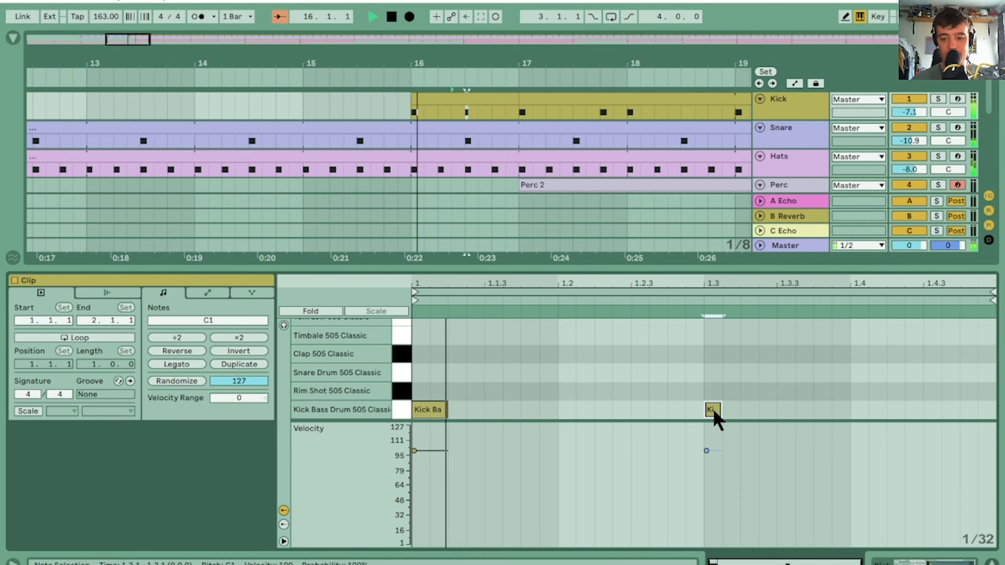
key(space)
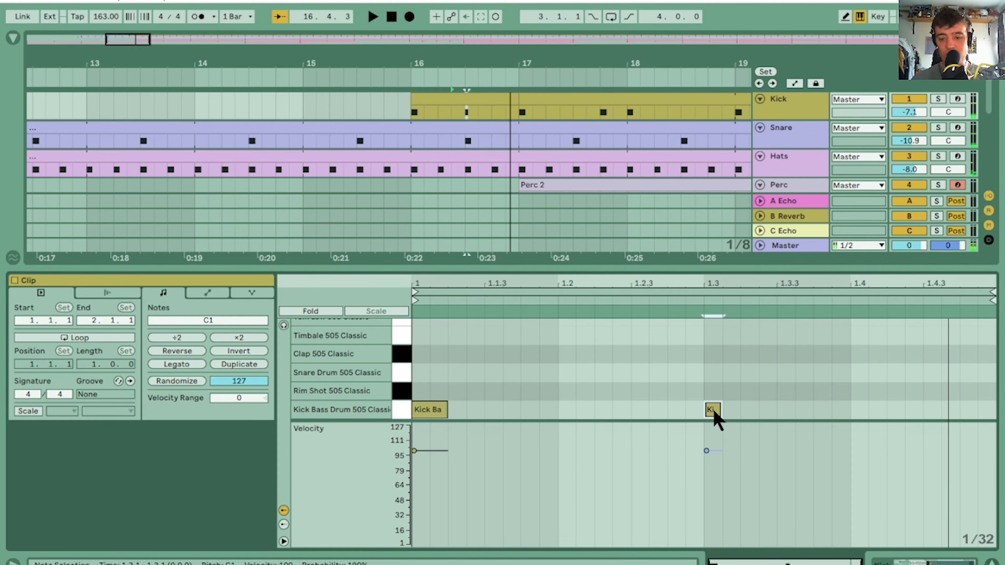
key(Left)
key(Left)
key(Left)
key(Left)
key(Left)
key(Left)
key(Left)
key(Left)
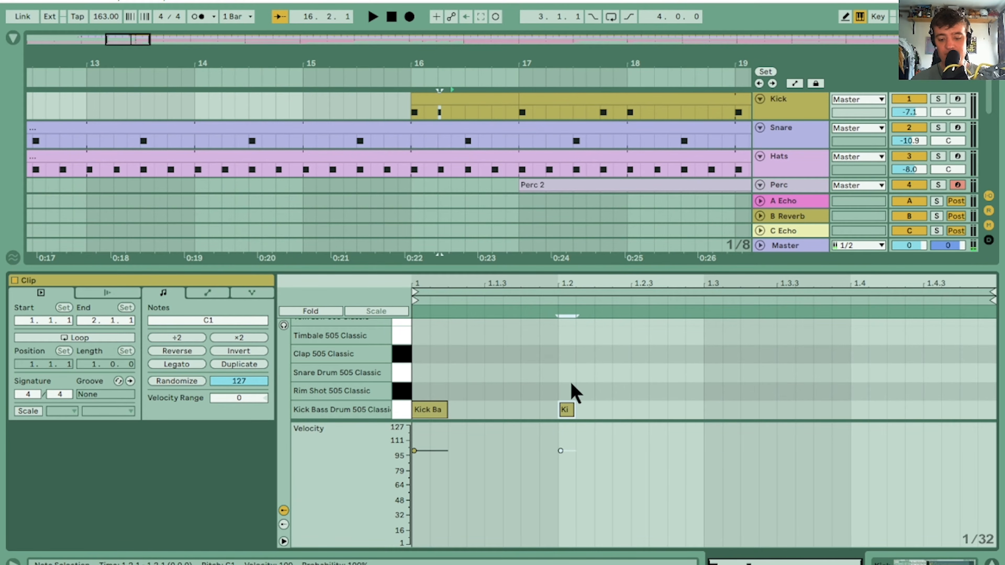
Duplicate the short kick note onto beats 1.3 and 1.4, and play back the kick fill
key(ctrl+d)
key(Right)
key(Right)
key(Right)
key(Right)
key(Right)
key(Right)
key(Right)
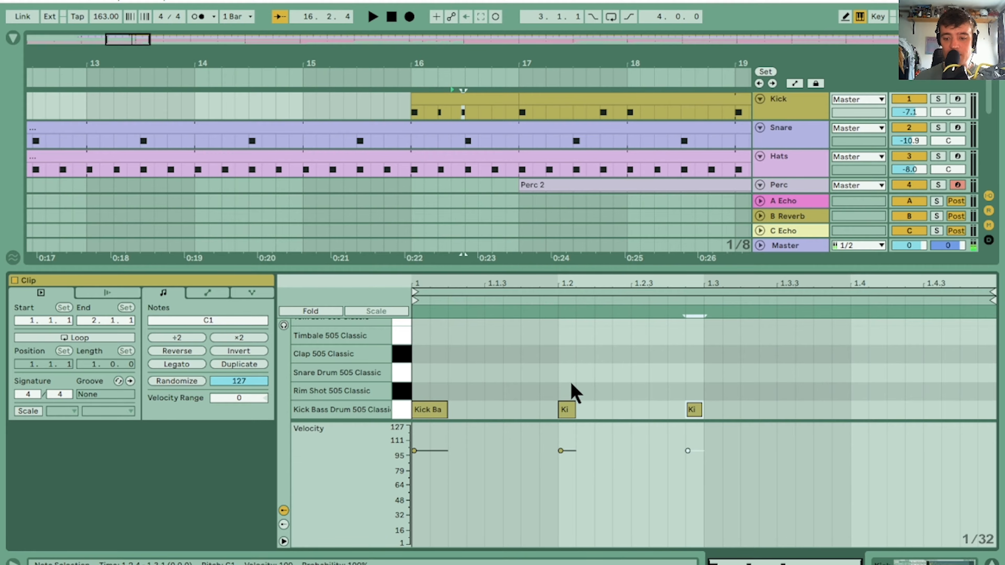
key(ctrl+d)
key(Right)
key(Right)
key(Right)
key(Right)
key(Right)
key(Right)
key(Right)
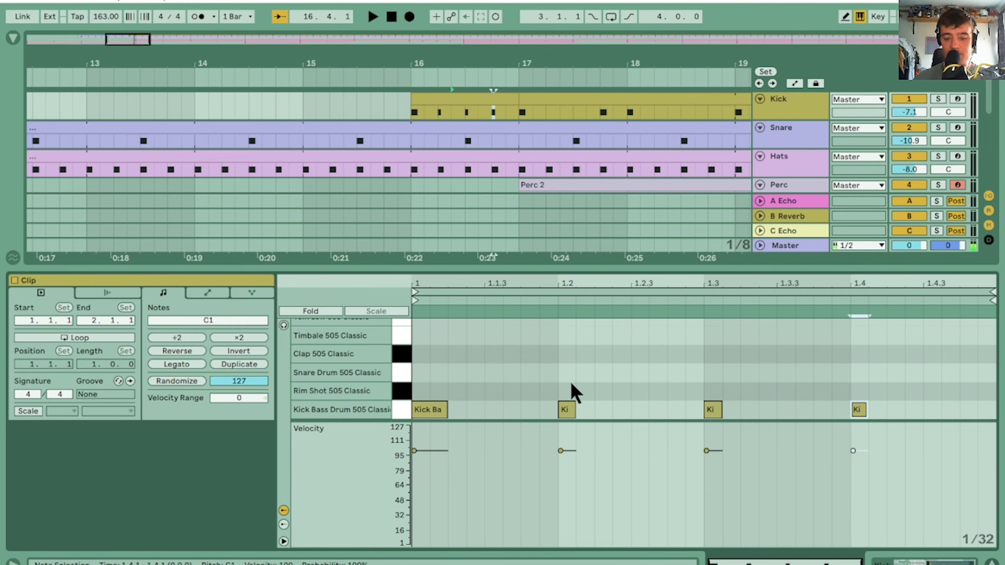
key(space)
key(space)
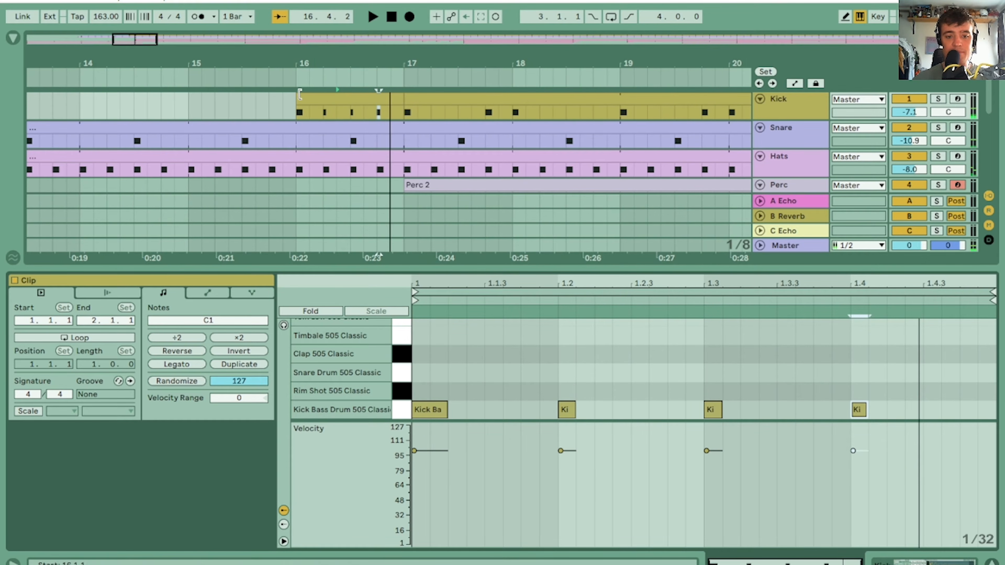
Play the kick fill from the start of bar 16 to check how it leads into bar 17
click(307, 107)
key(space)
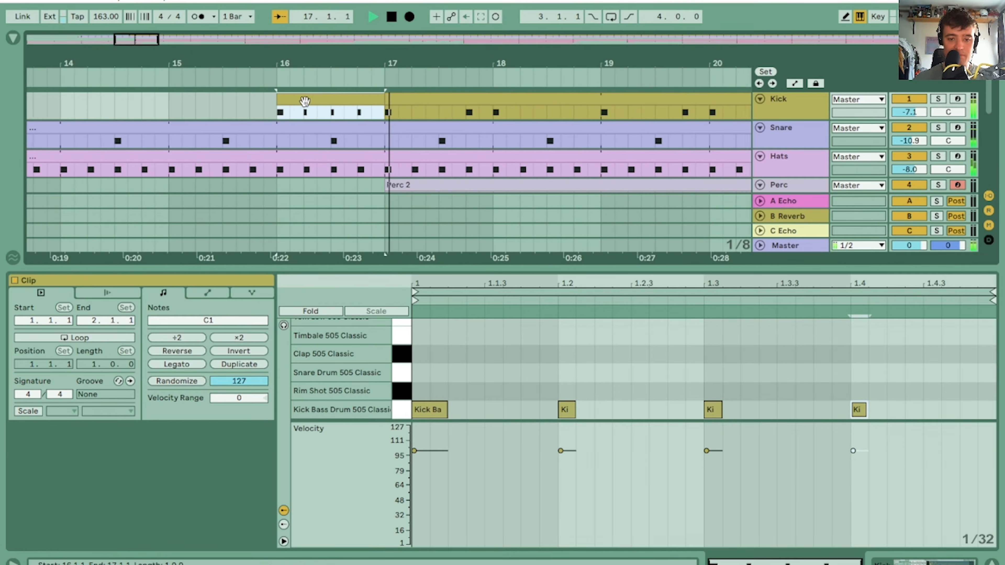
key(space)
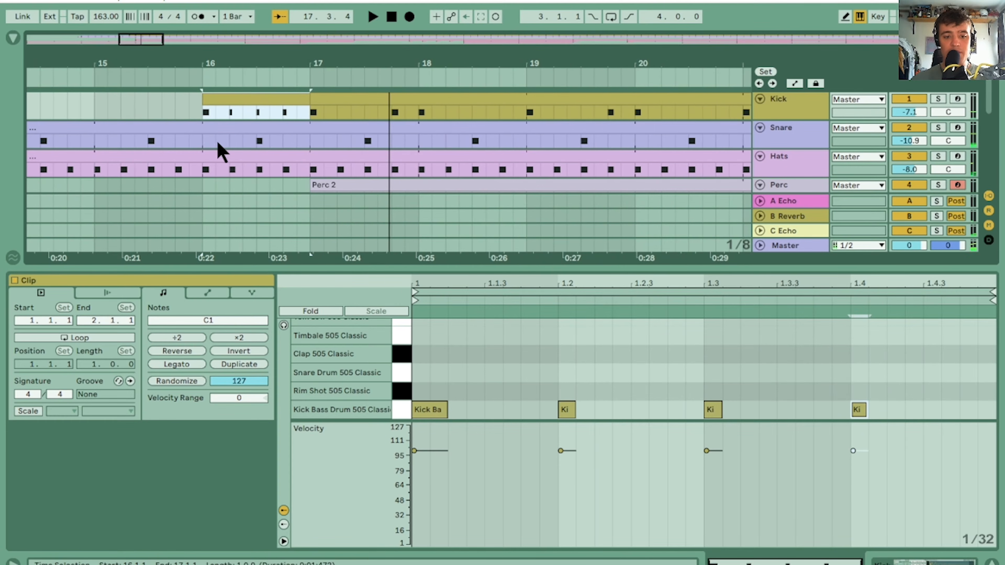
Consolidate the Snare part from bar 16 to bar 17 into its own clip
drag(205, 144, 309, 140)
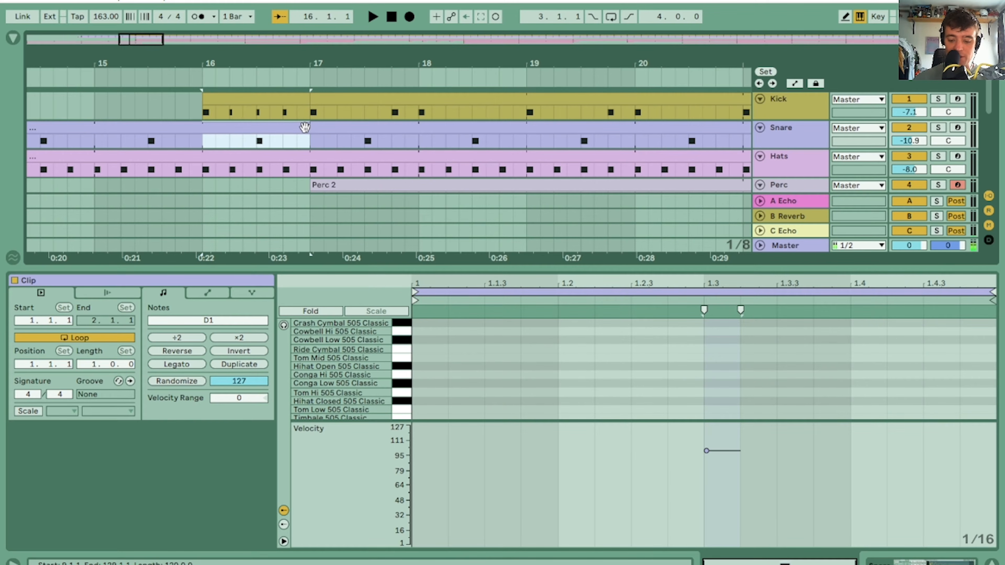
key(ctrl+j)
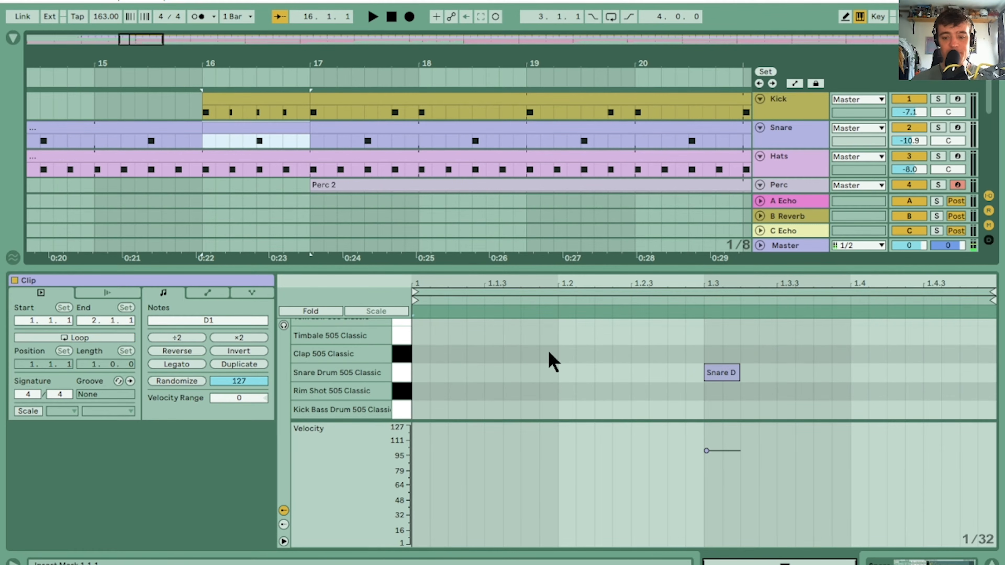
drag(747, 278, 747, 281)
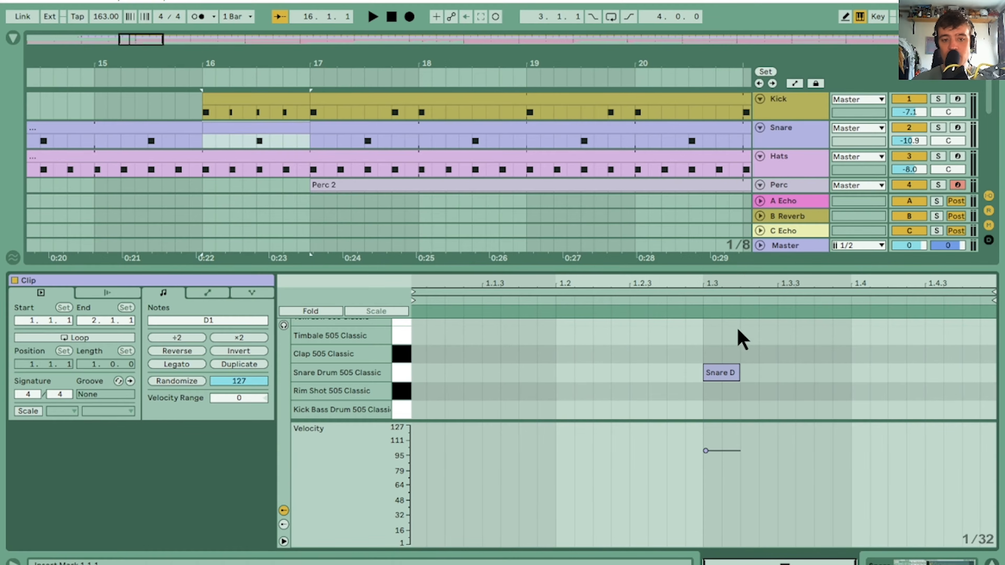
Duplicate the snare note on beat 1.3 onto 1.3.3, 1.4 and 1.4.3 to build a four-hit fill
click(731, 372)
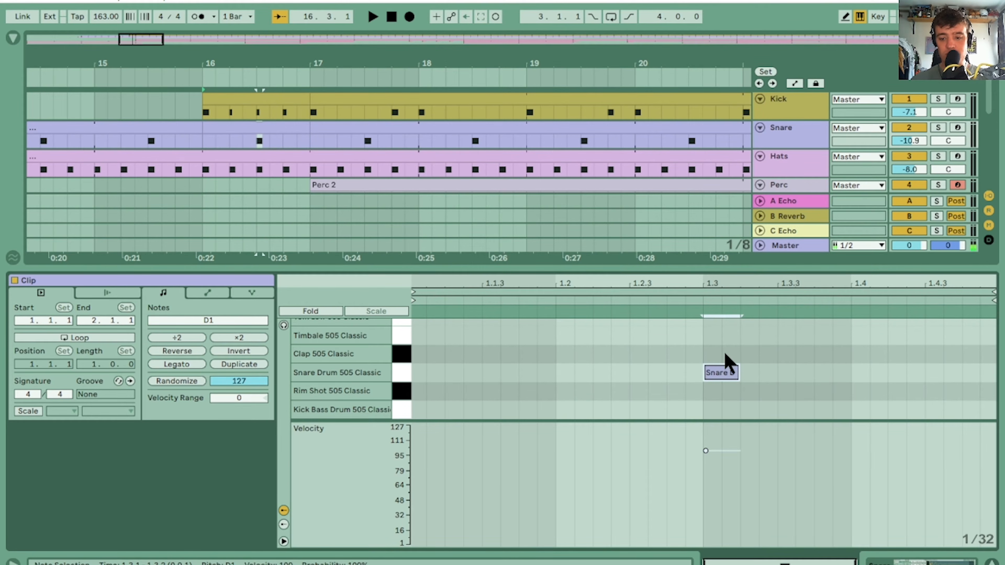
key(space)
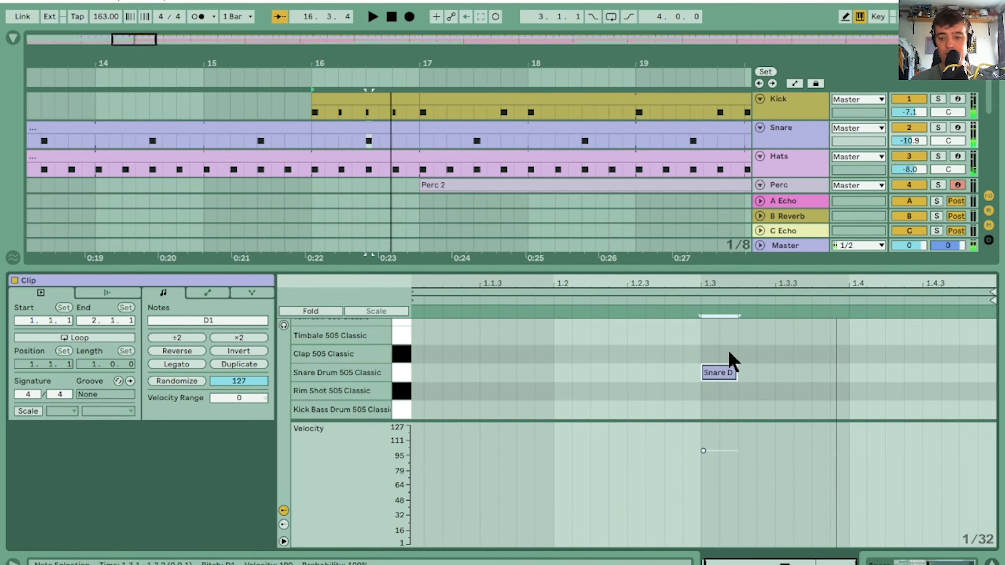
key(ctrl+d)
key(ctrl+d)
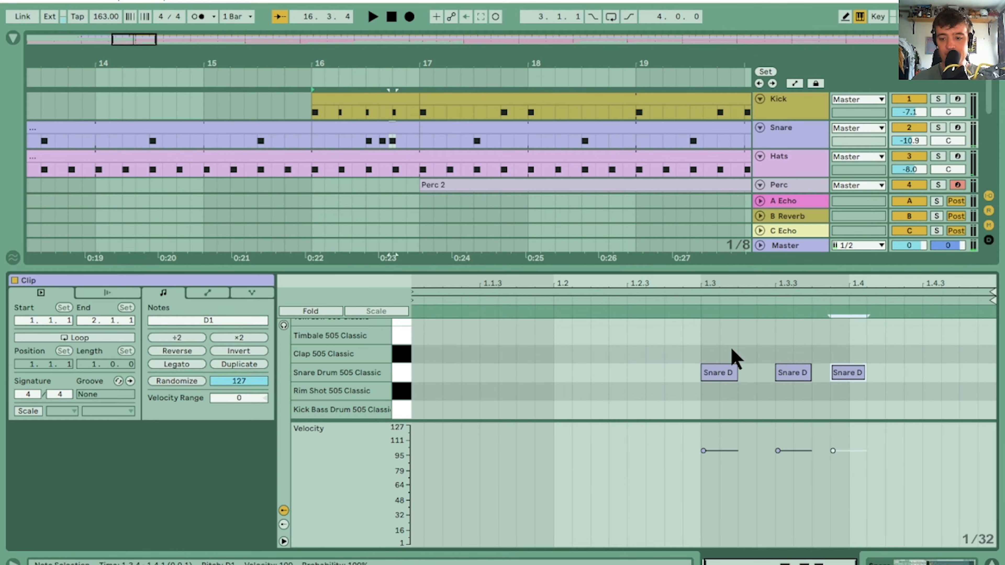
key(ctrl+d)
Ramp the snare fill's velocities upward, with the first hit at 23 and the third at 81, and play it back
drag(868, 471, 682, 438)
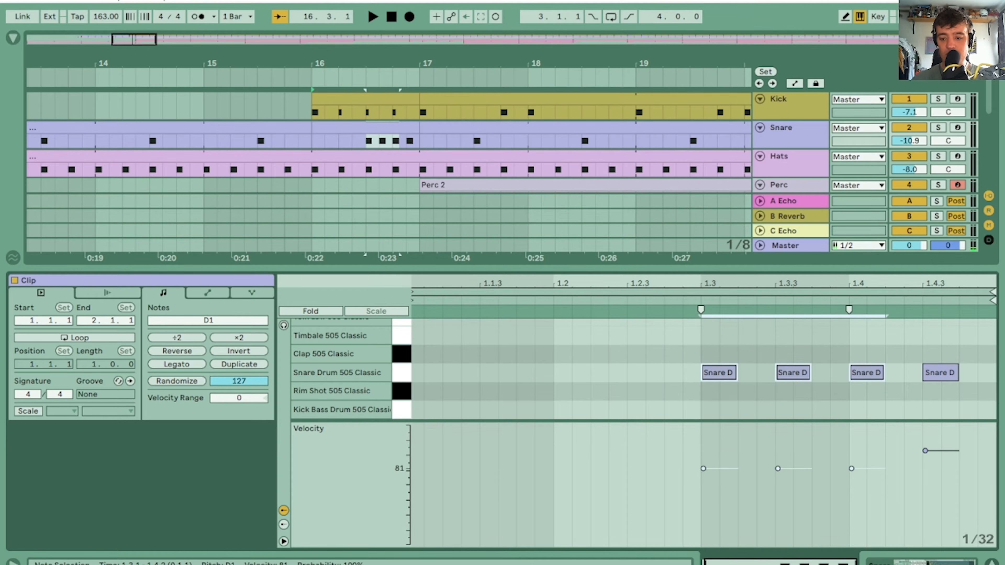
drag(821, 446, 668, 520)
drag(778, 469, 796, 497)
drag(746, 462, 721, 499)
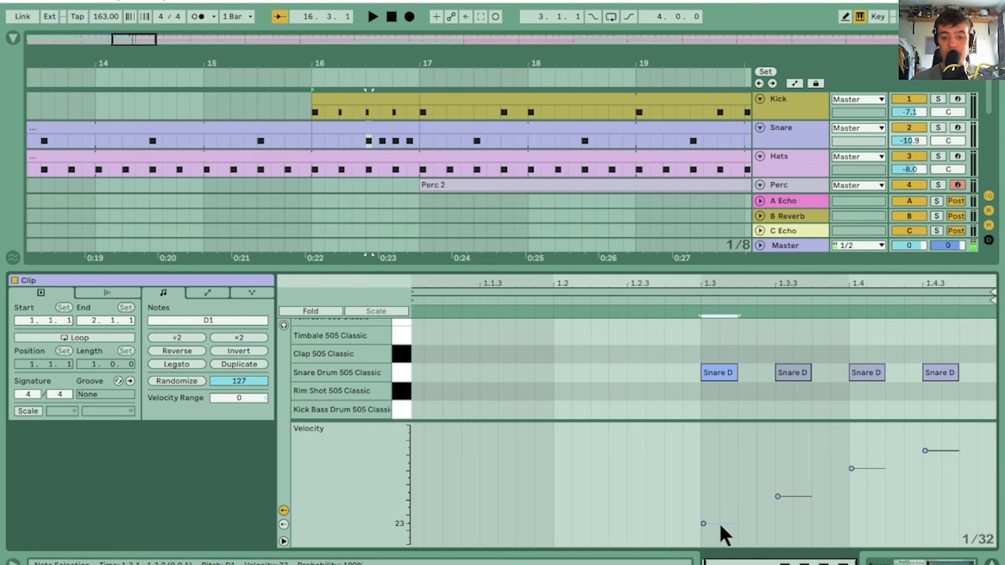
key(space)
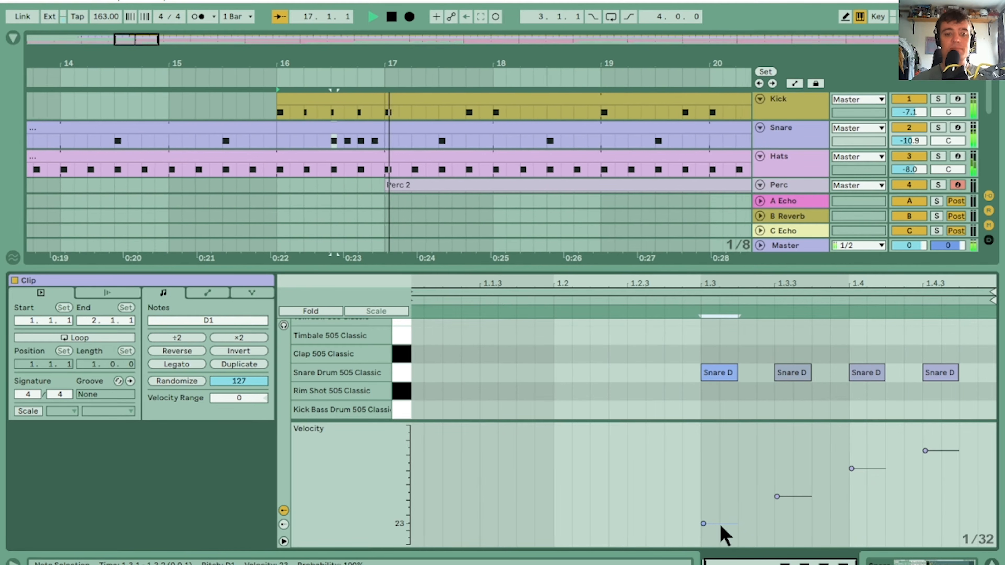
key(space)
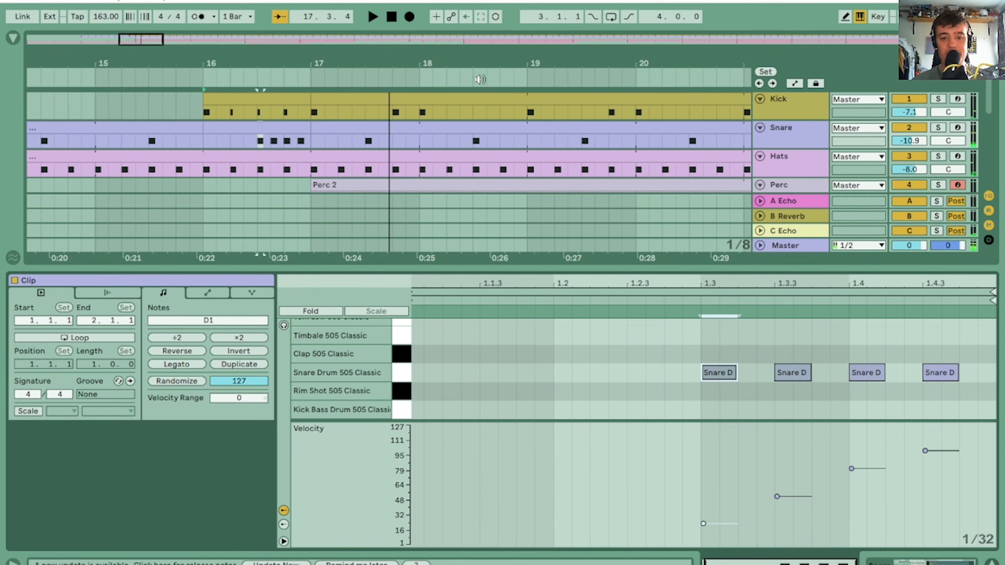
Enlarge the arrangement to show all tracks and play the drum fills leading into bar 17
drag(480, 67, 310, 67)
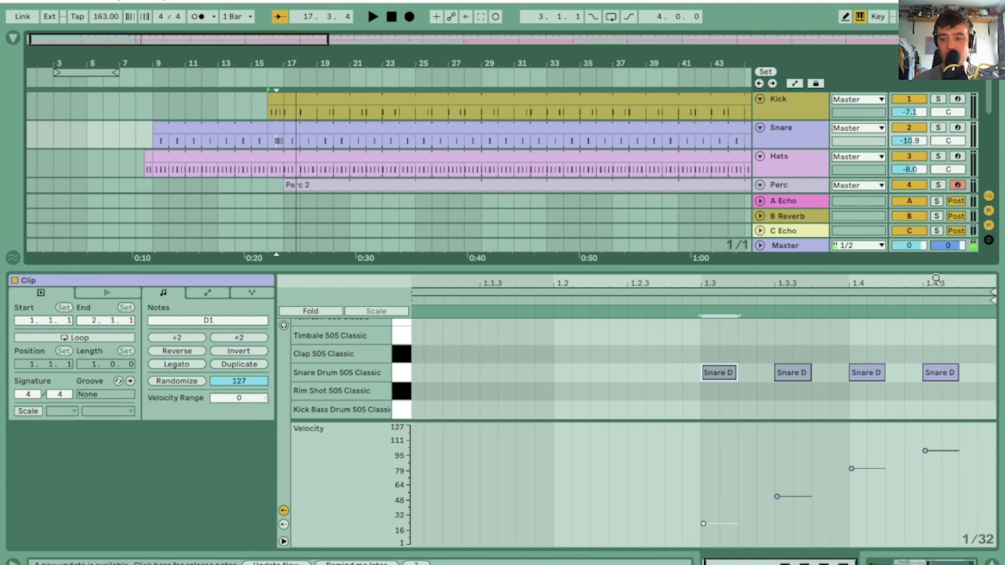
drag(938, 267, 944, 502)
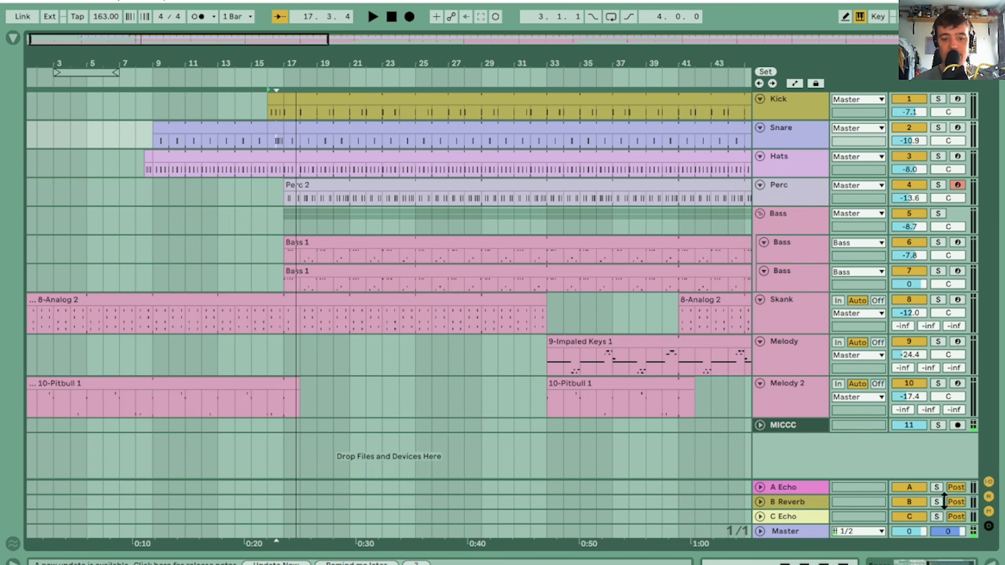
click(292, 240)
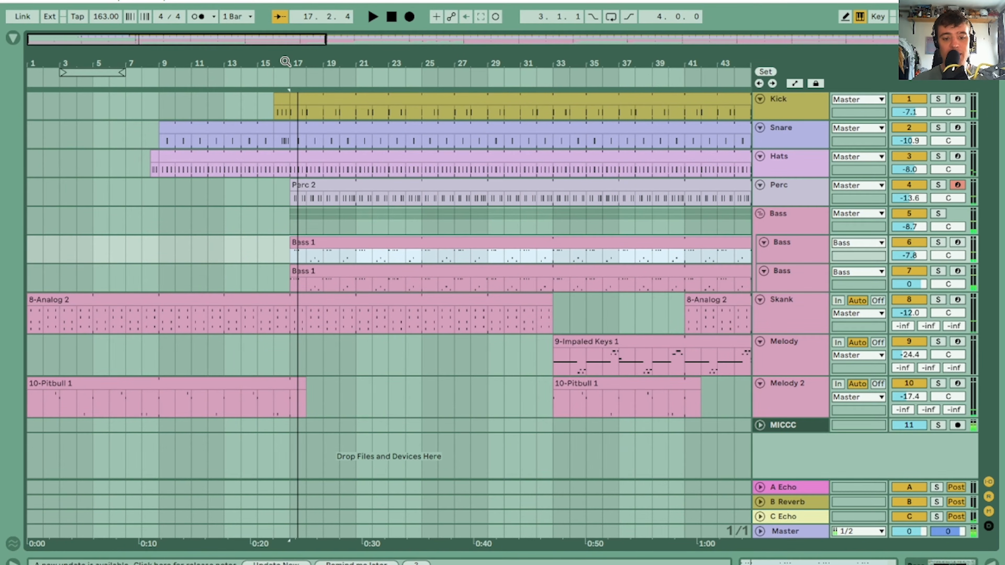
drag(285, 62, 286, 141)
click(87, 72)
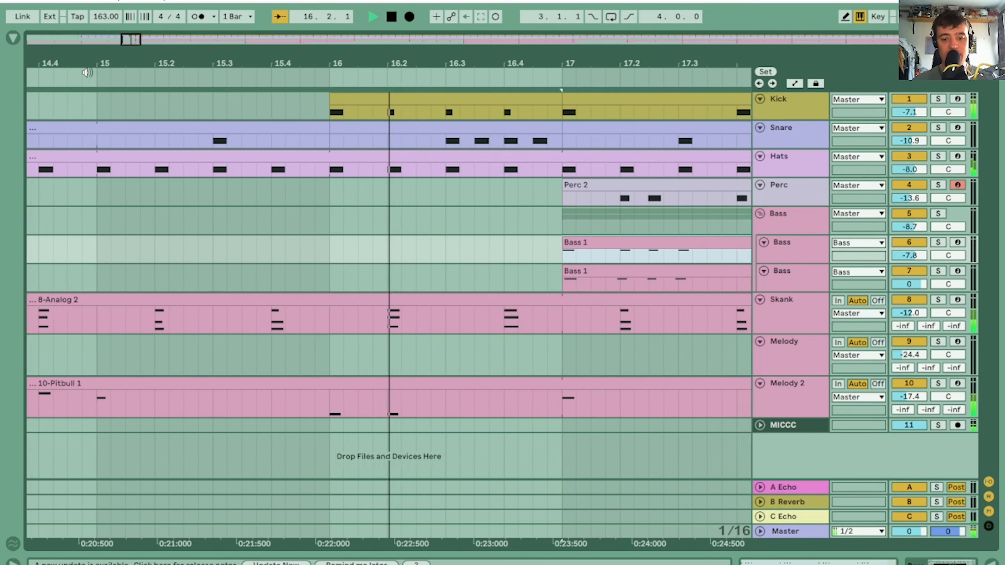
key(space)
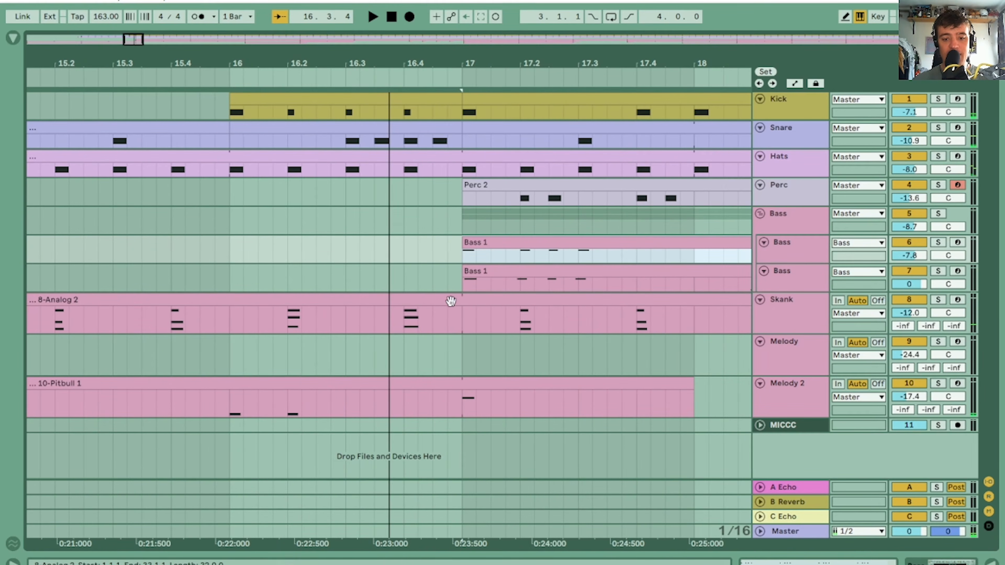
Split the Skank clip at bar 17, try shortening the part before it, and undo the shortening
click(463, 319)
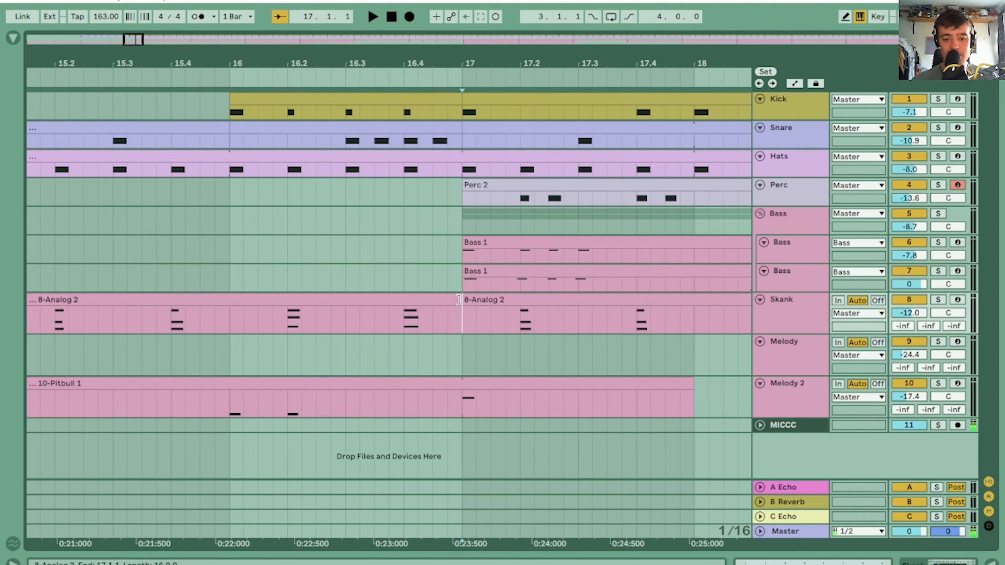
drag(459, 299, 359, 300)
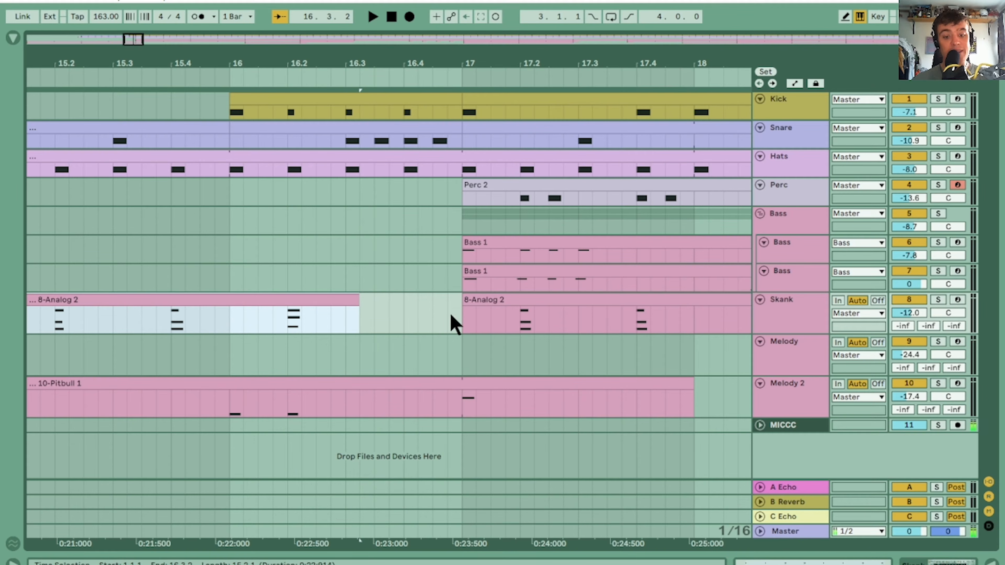
key(super+z)
click(461, 316)
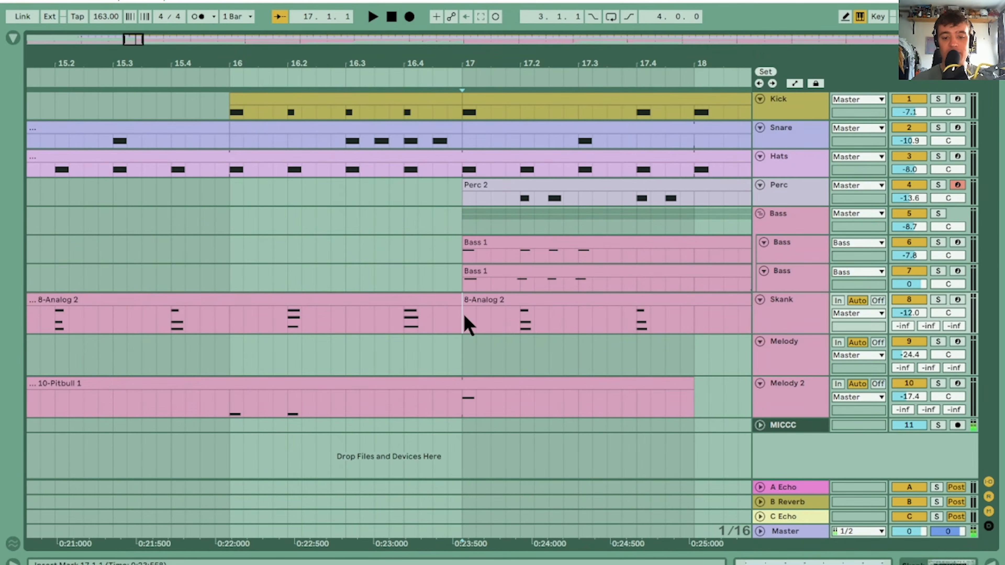
Split the Skank clip at bar 16, shorten the one-bar piece to end at 16.3, and play back the gap
click(415, 299)
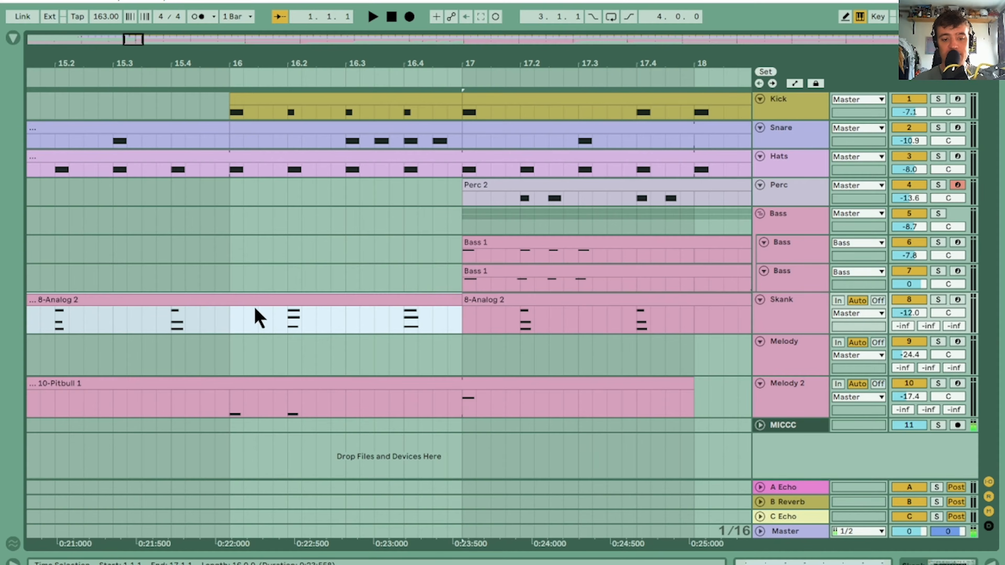
click(230, 319)
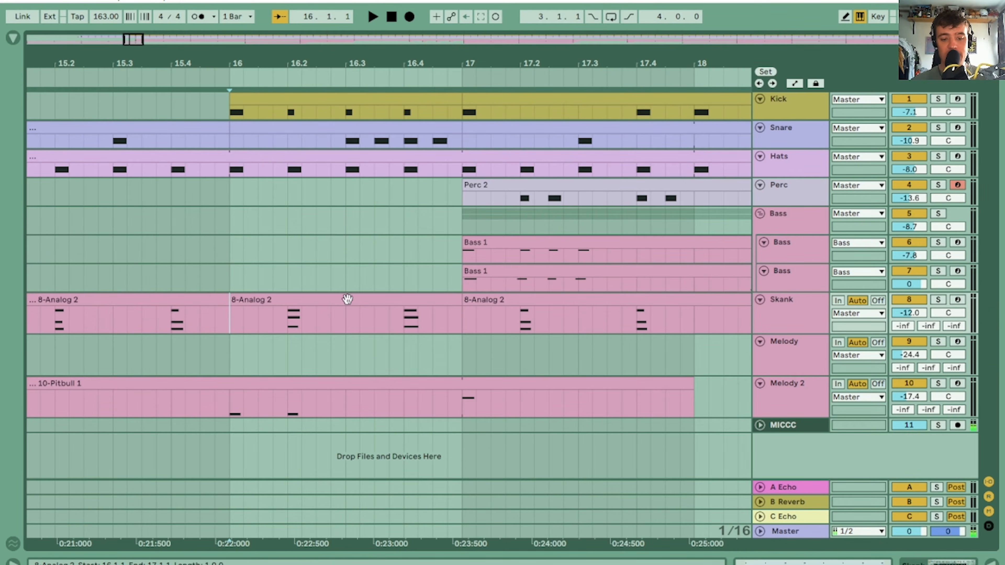
drag(463, 302, 345, 302)
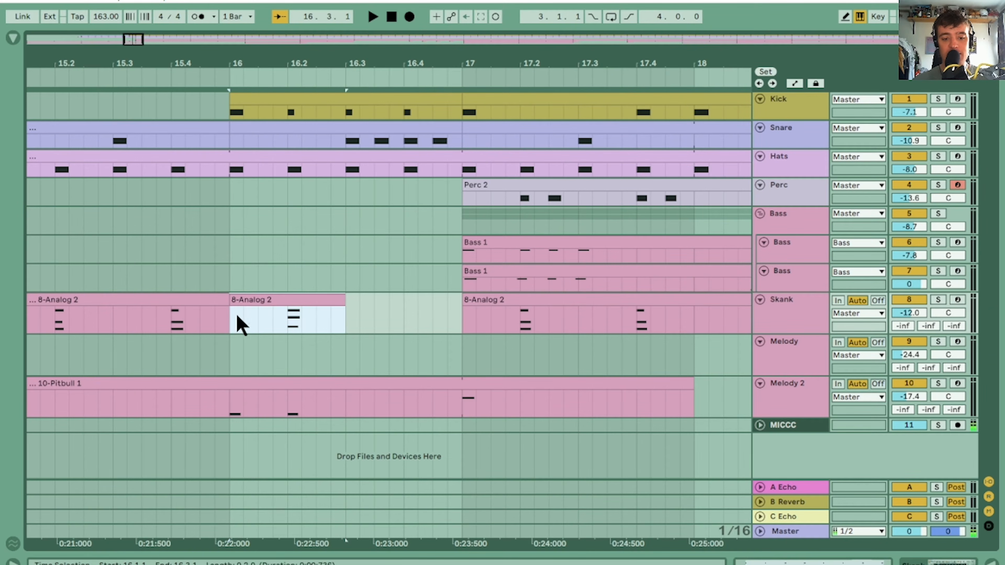
click(231, 316)
key(space)
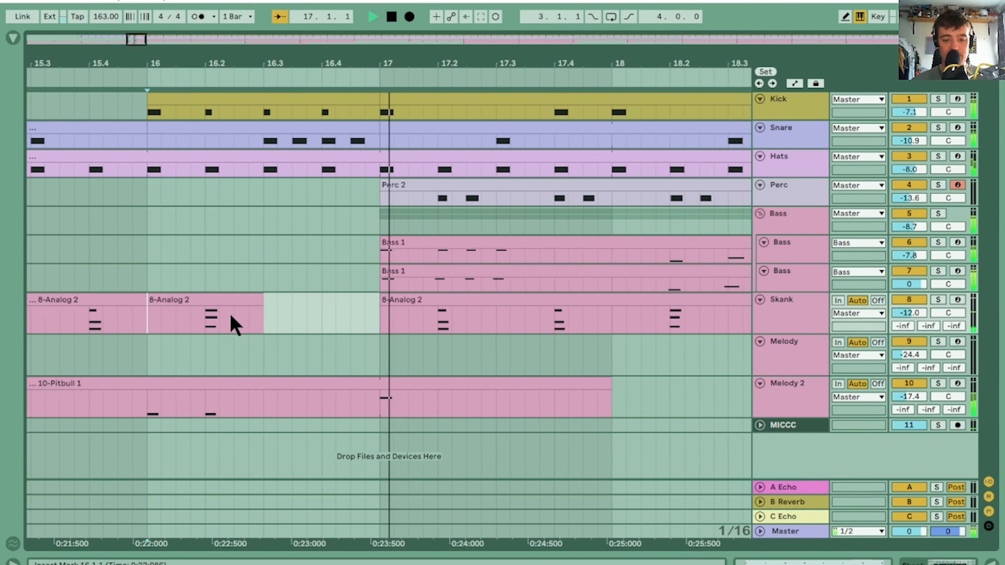
Insert a new audio track below Melody 2 and reduce its height
drag(346, 63, 231, 18)
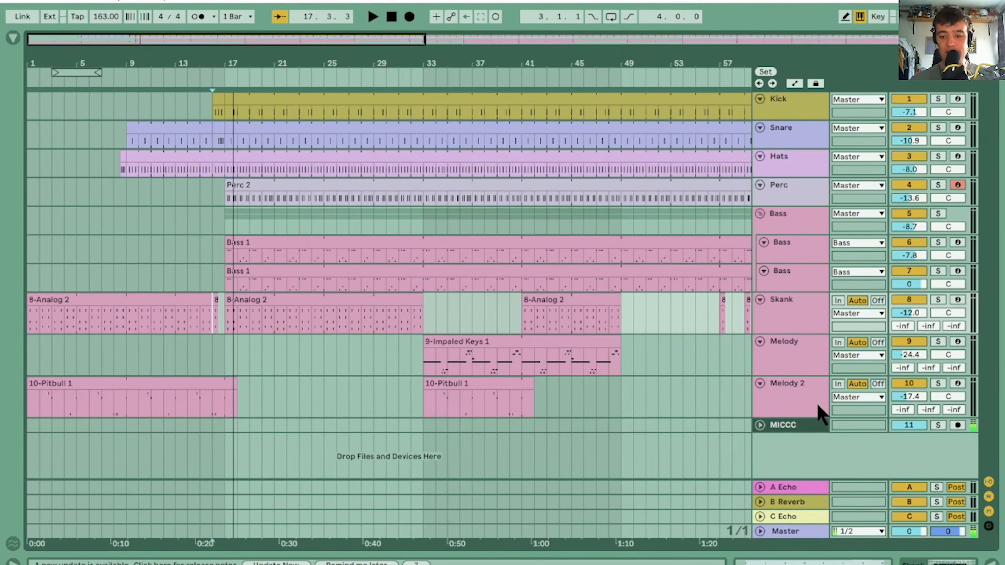
click(795, 405)
key(ctrl+t)
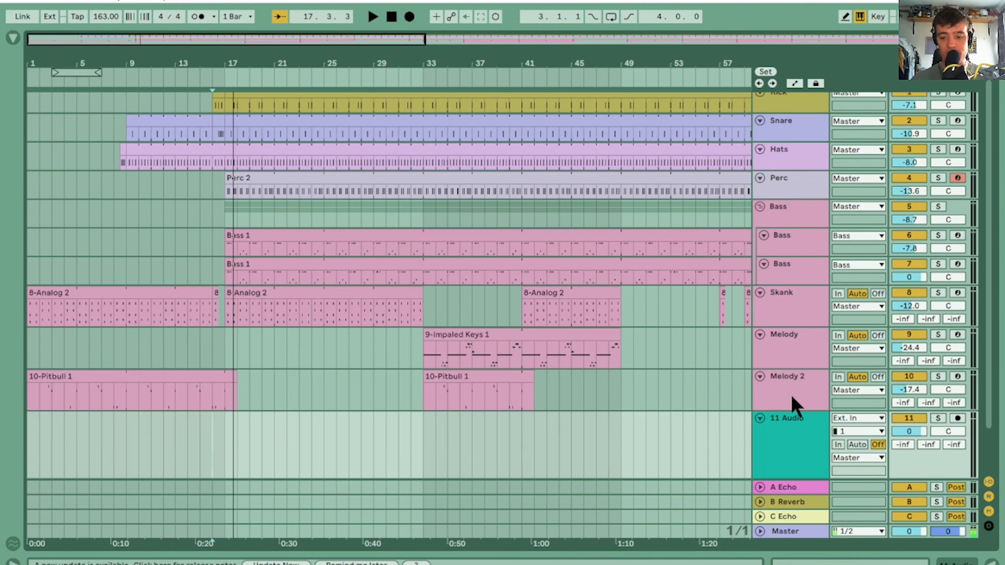
drag(987, 348, 995, 387)
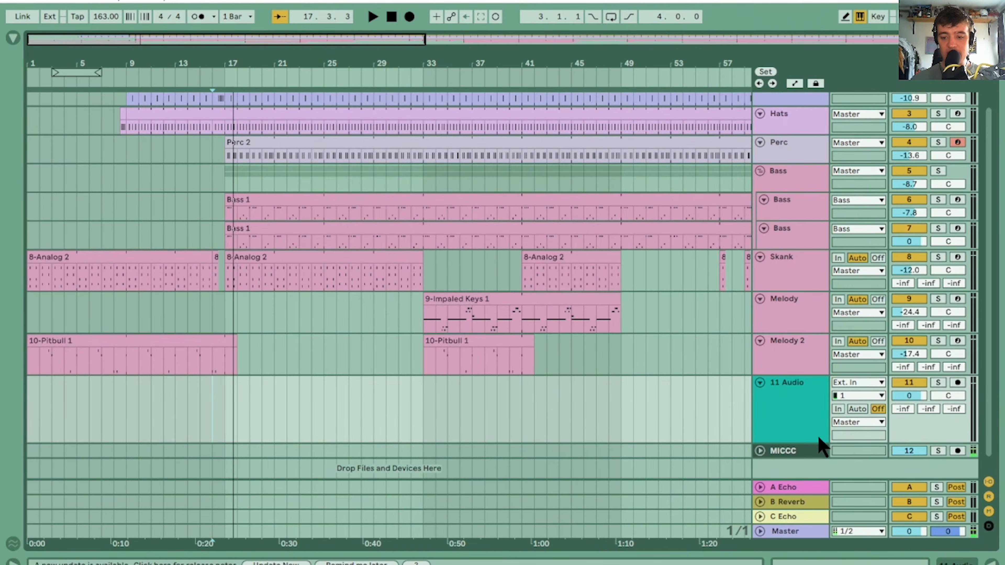
drag(808, 442, 808, 415)
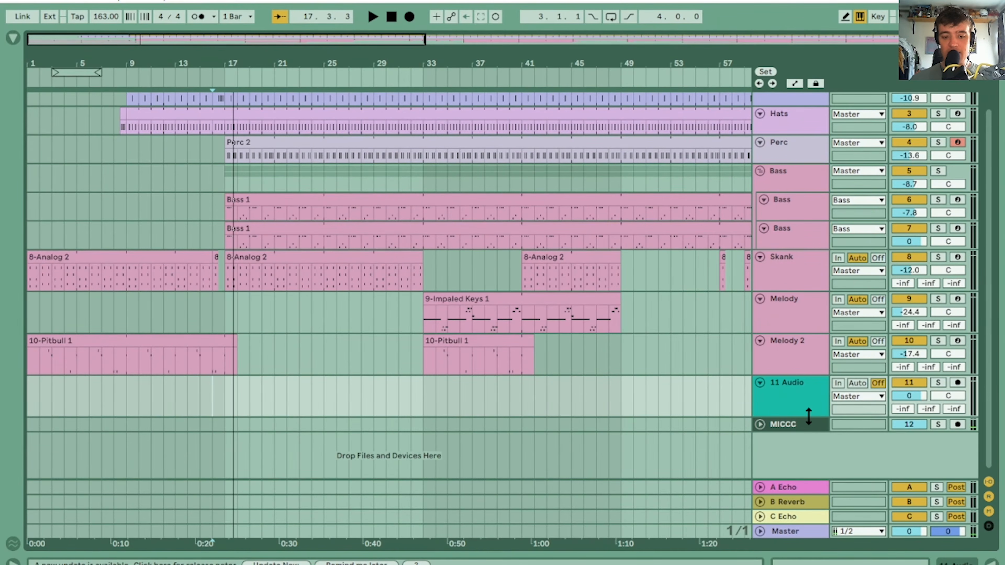
Open and widen the browser, and search the sample library for "lase"
click(15, 41)
click(42, 279)
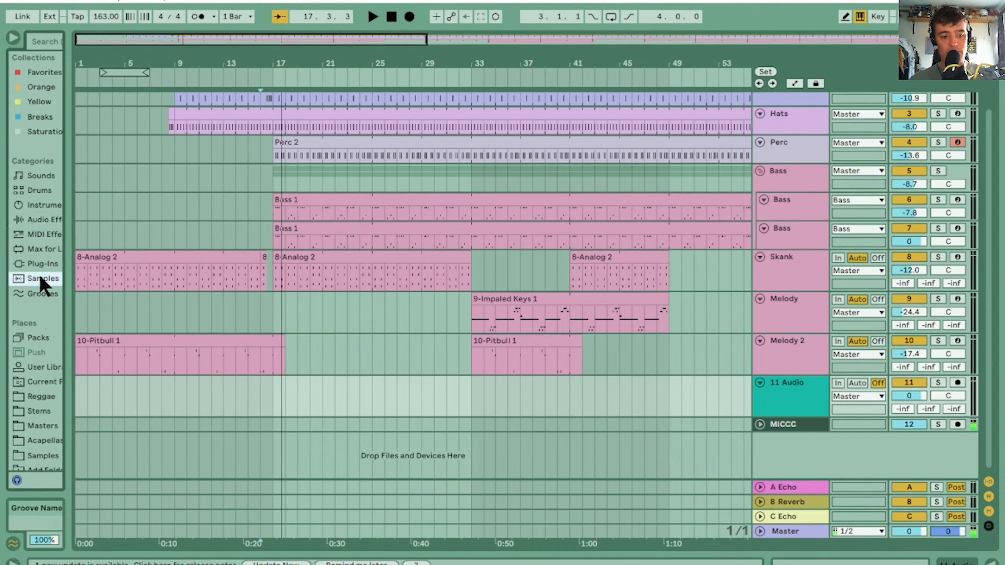
drag(73, 220, 191, 214)
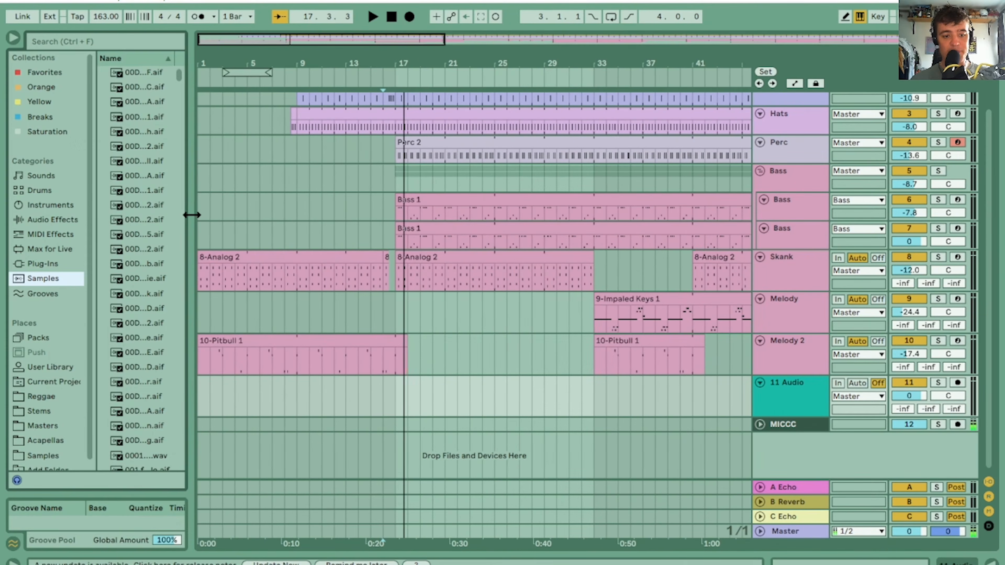
drag(189, 146, 247, 148)
click(136, 40)
text(lasedr)
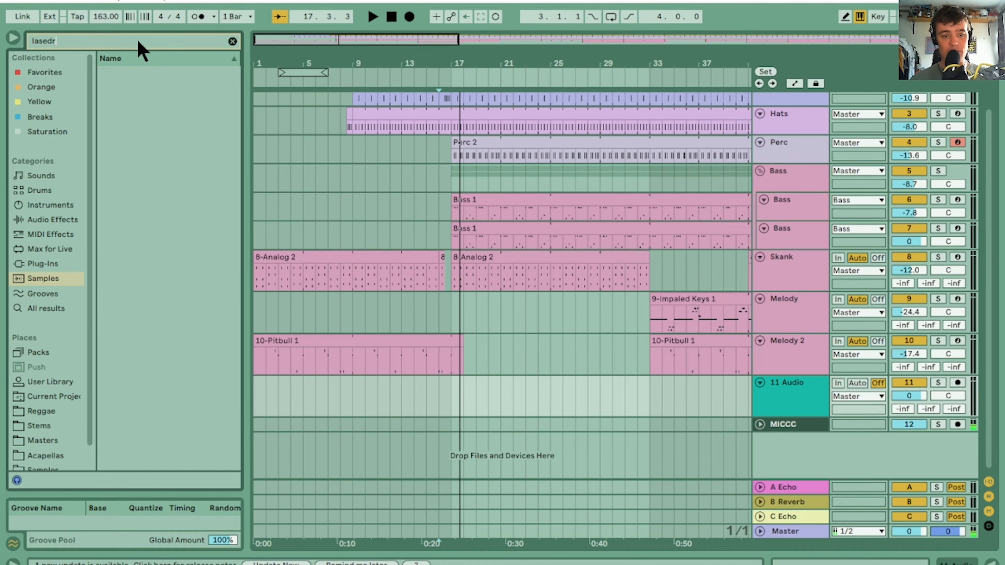
key(BackSpace)
key(BackSpace)
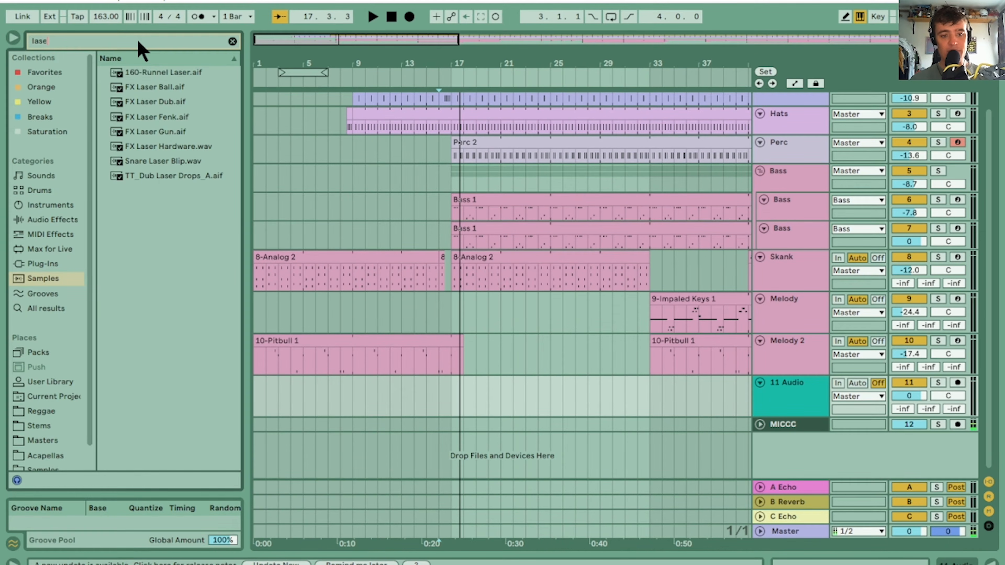
Audition the laser samples found in the library, including FX Laser Ball, Dub, Fenk, Gun, Hardware and Snare Laser Blip
click(154, 76)
click(155, 87)
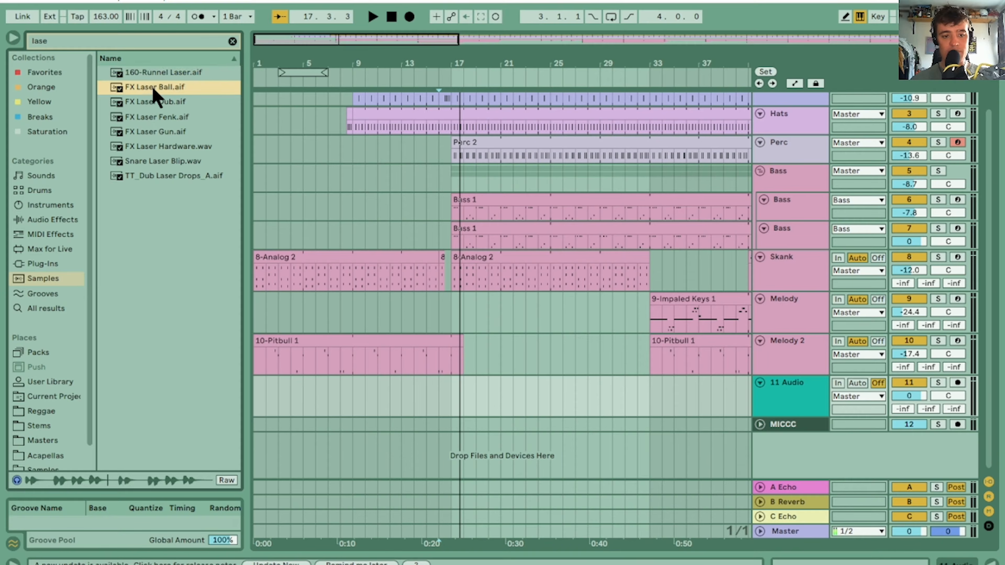
click(148, 103)
click(150, 117)
click(150, 132)
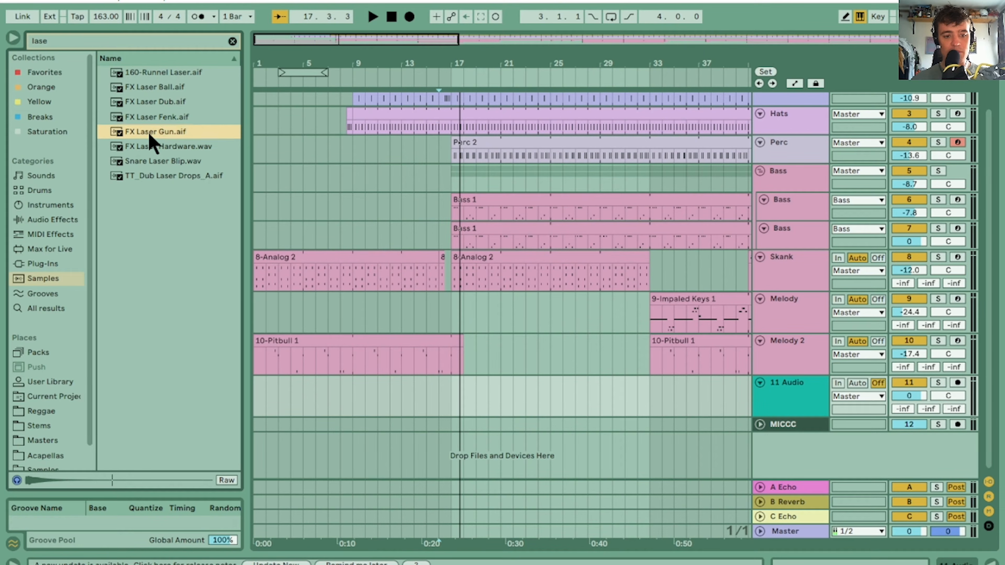
click(150, 148)
click(153, 161)
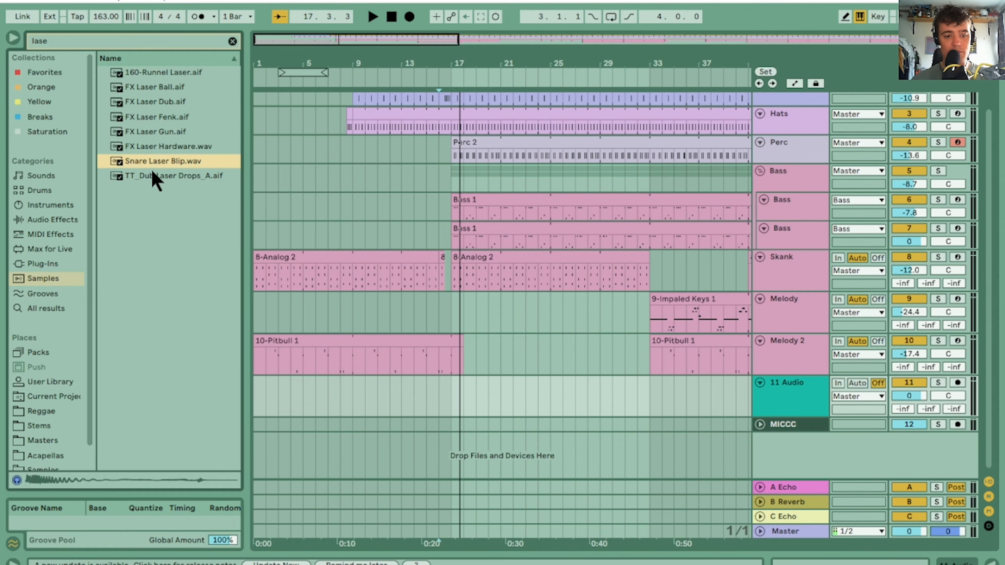
click(152, 175)
click(156, 102)
click(153, 88)
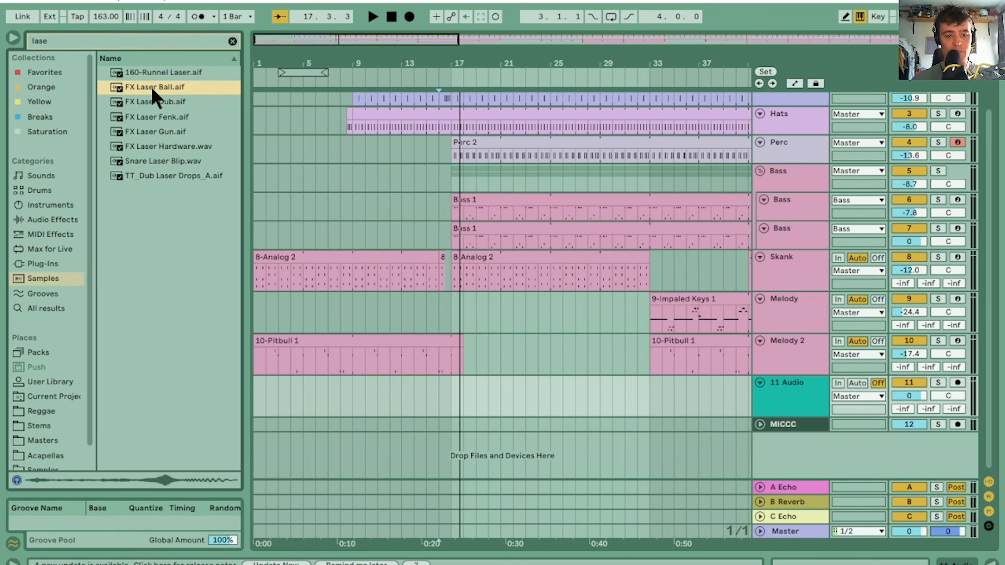
Place the FX Laser Dub sample at bar 16 on the new audio track and play it back
mouse_move(156, 102)
mouse_down()
mouse_move(601, 400)
mouse_move(408, 361)
mouse_move(348, 383)
mouse_move(441, 398)
mouse_up()
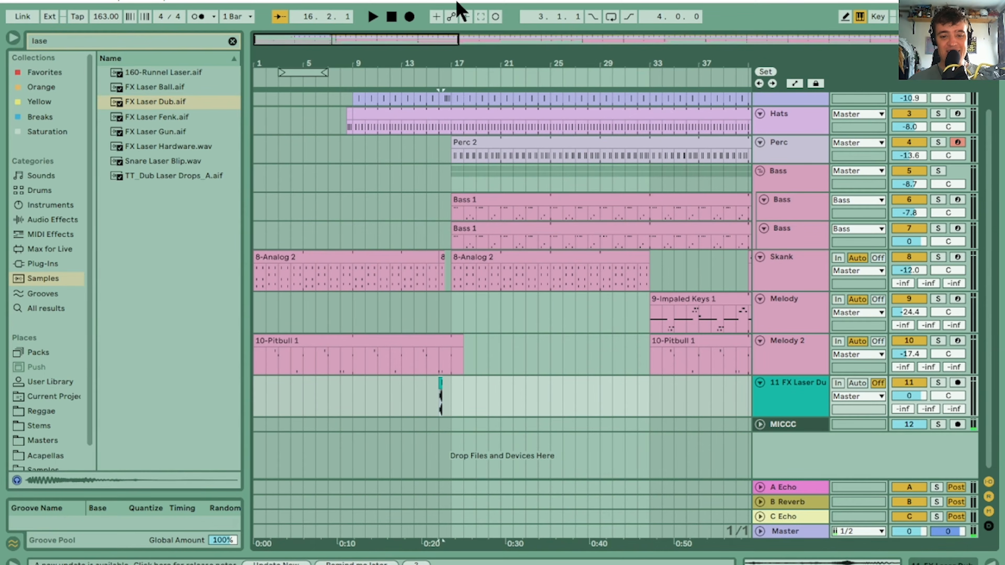
drag(440, 61, 438, 62)
key(space)
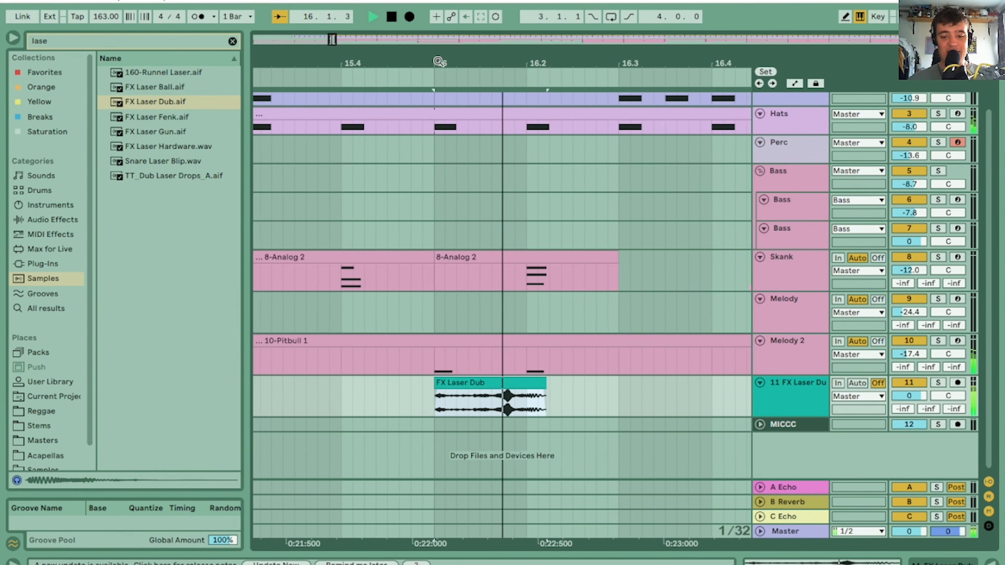
key(space)
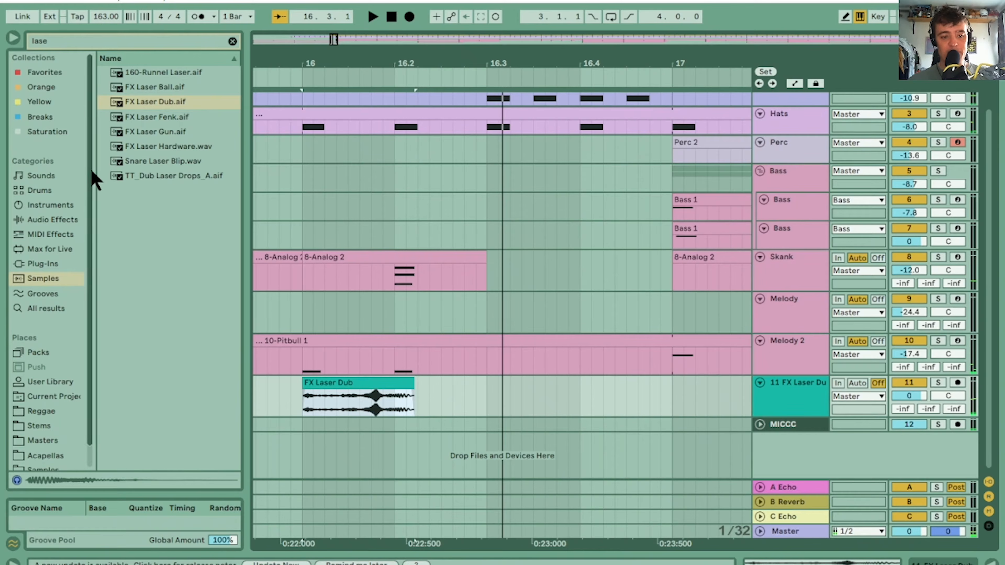
Add the Echo effect from Delay & Loop to the laser track and play back the transition into bar 17
click(38, 219)
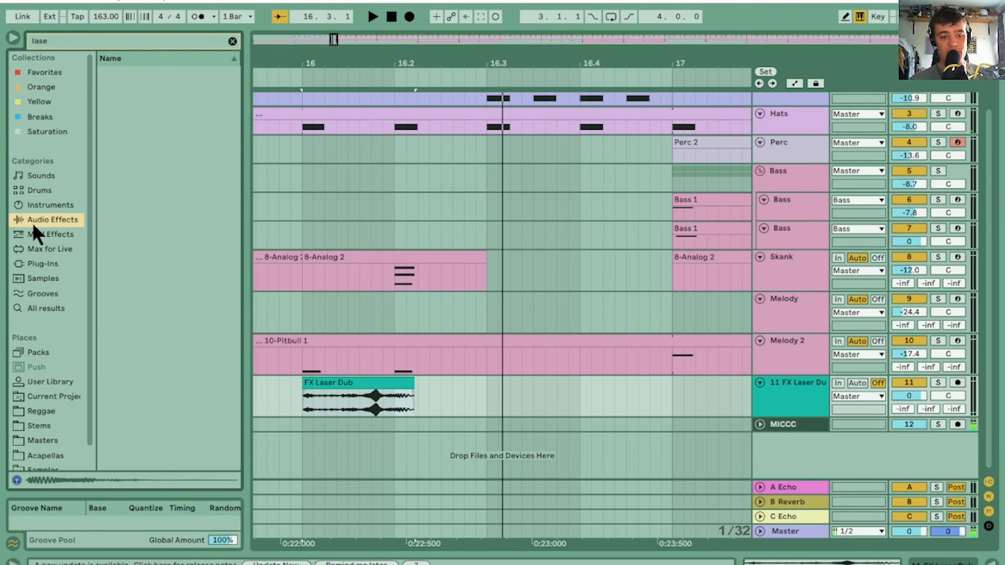
click(232, 41)
click(106, 73)
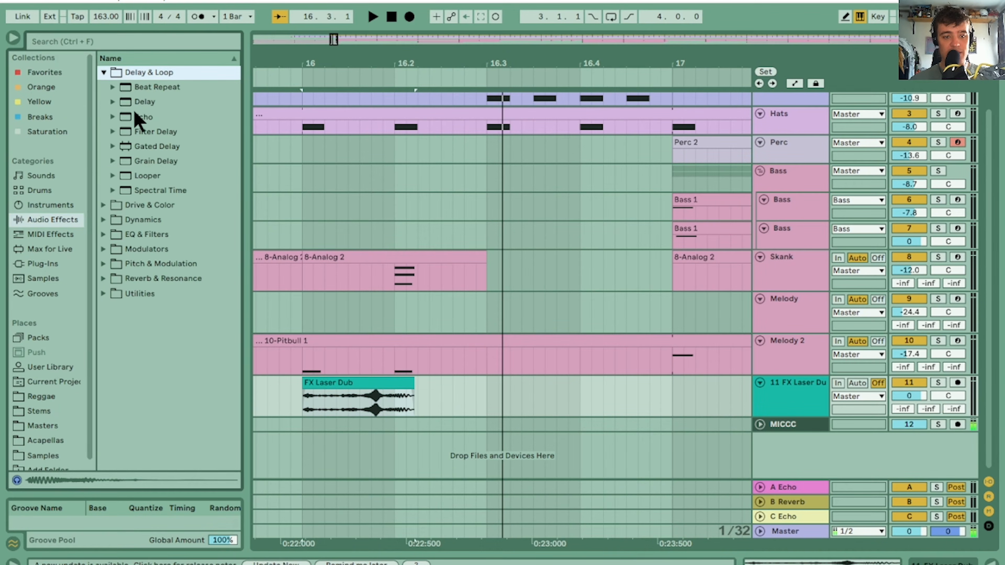
drag(136, 116, 338, 275)
drag(436, 397, 435, 398)
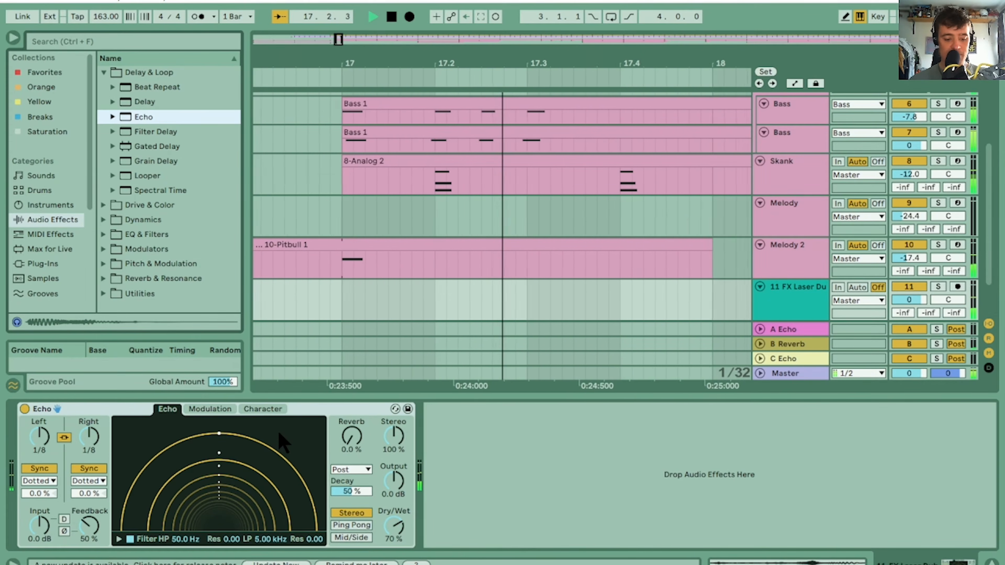
key(Tab)
key(space)
key(Tab)
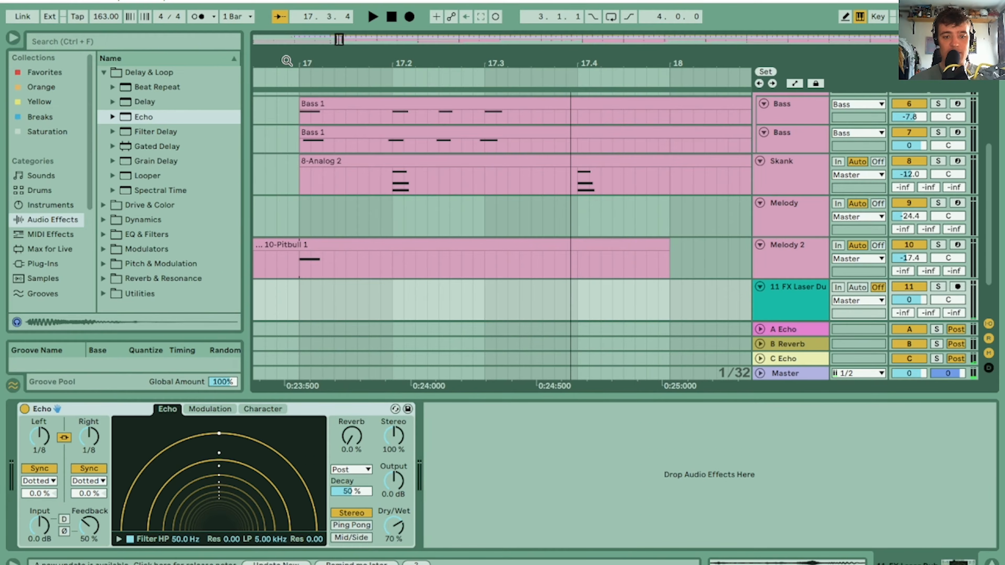
Trim the quiet beginning off the laser clip, align the clip with bar 16, and play it back
drag(257, 216, 690, 214)
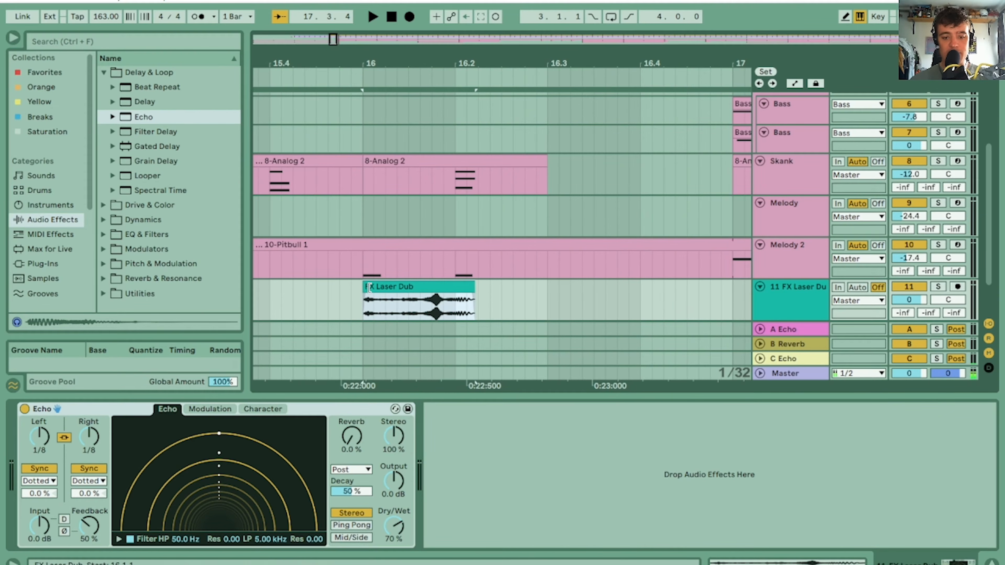
drag(369, 288, 401, 287)
key(space)
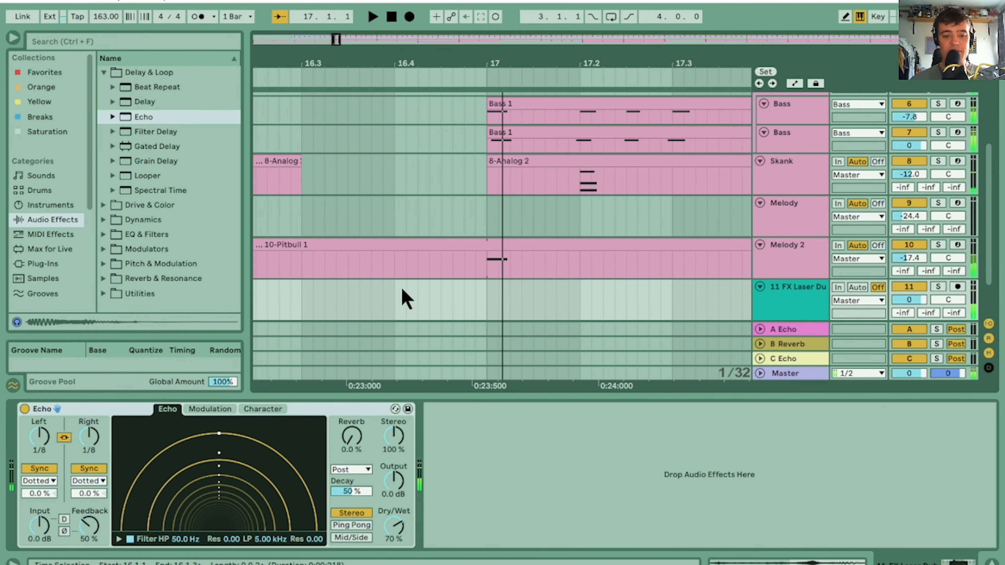
key(space)
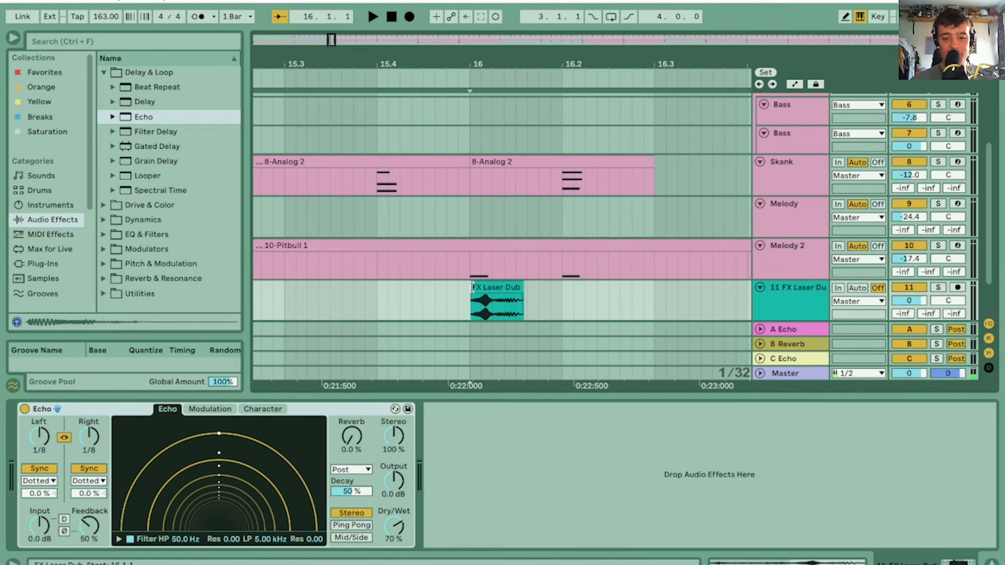
Copy the laser clip to 16.3, cut off the copy's loud beginning, and play back both clips
drag(472, 288, 673, 263)
click(468, 286)
drag(566, 52, 333, 35)
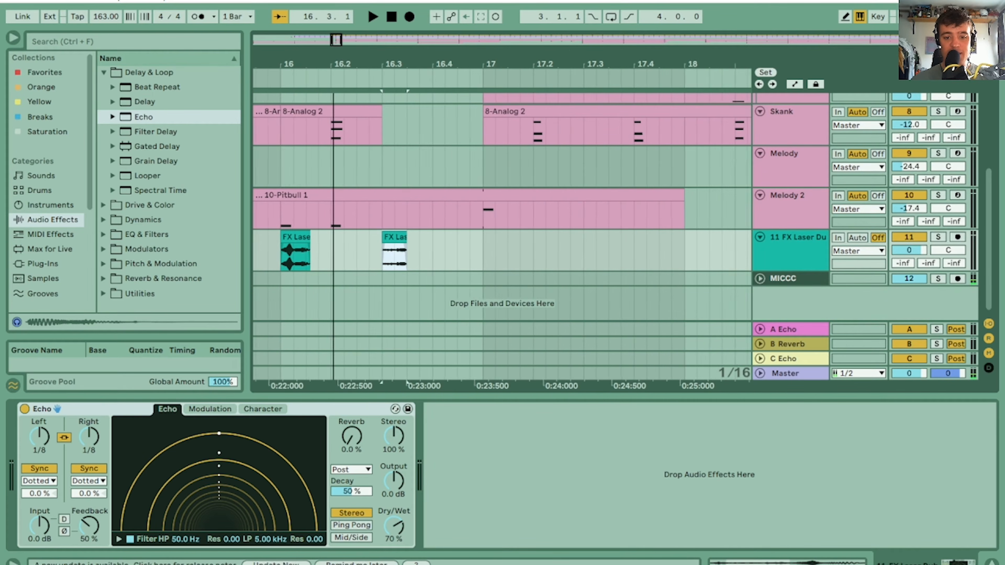
click(305, 249)
key(space)
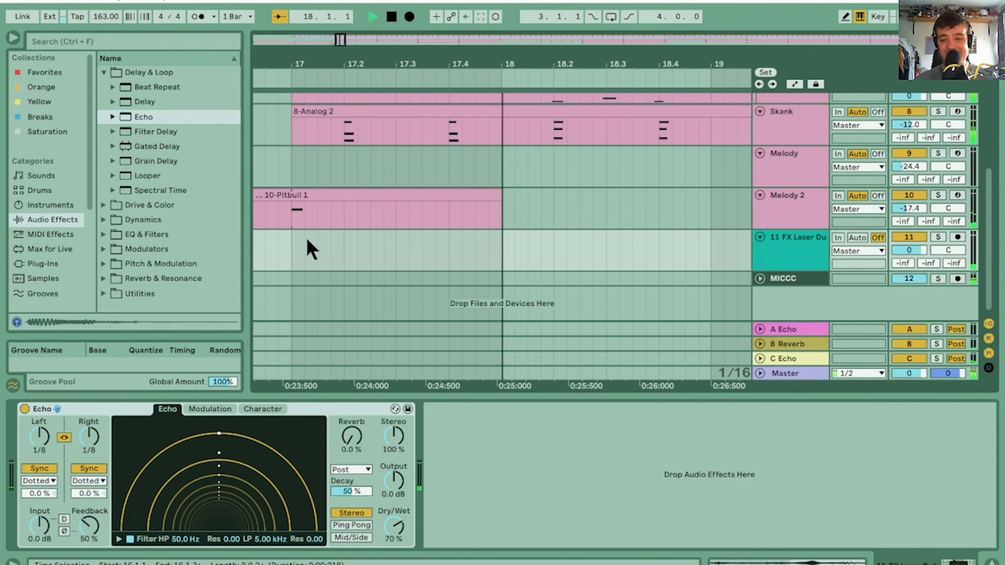
key(space)
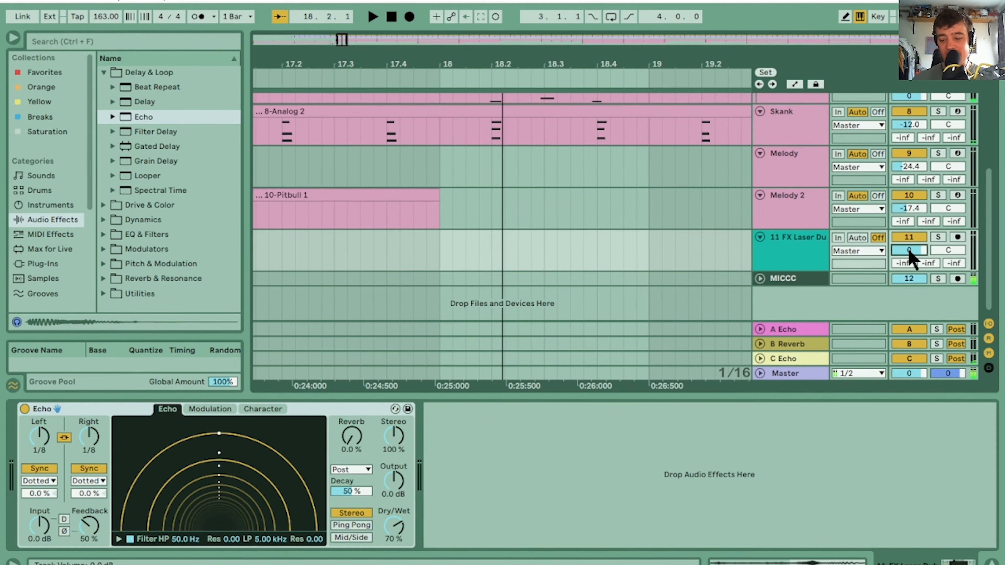
Lower the laser track's volume to -13 dB while playing back the transition
key(space)
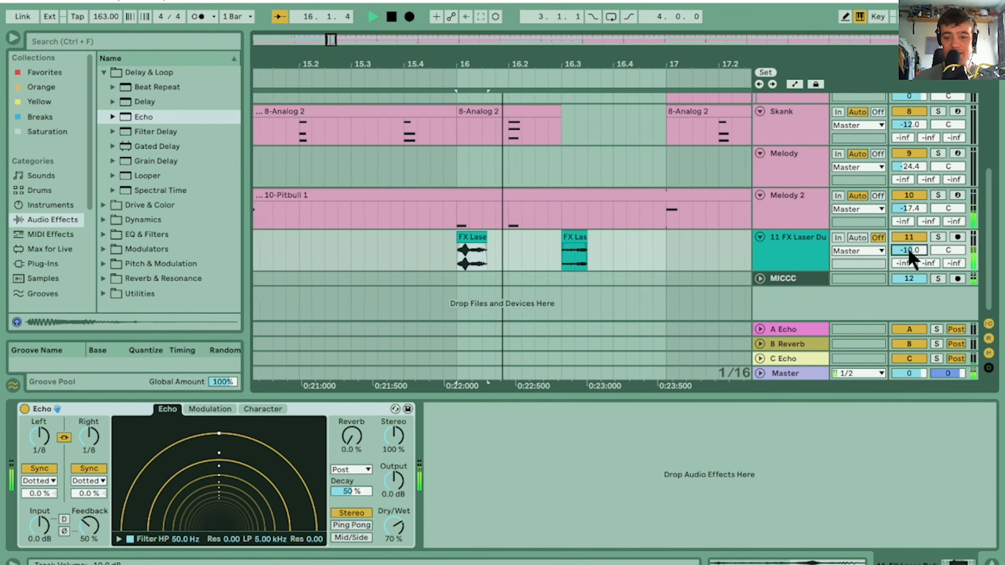
key(Down)
key(Down)
key(Down)
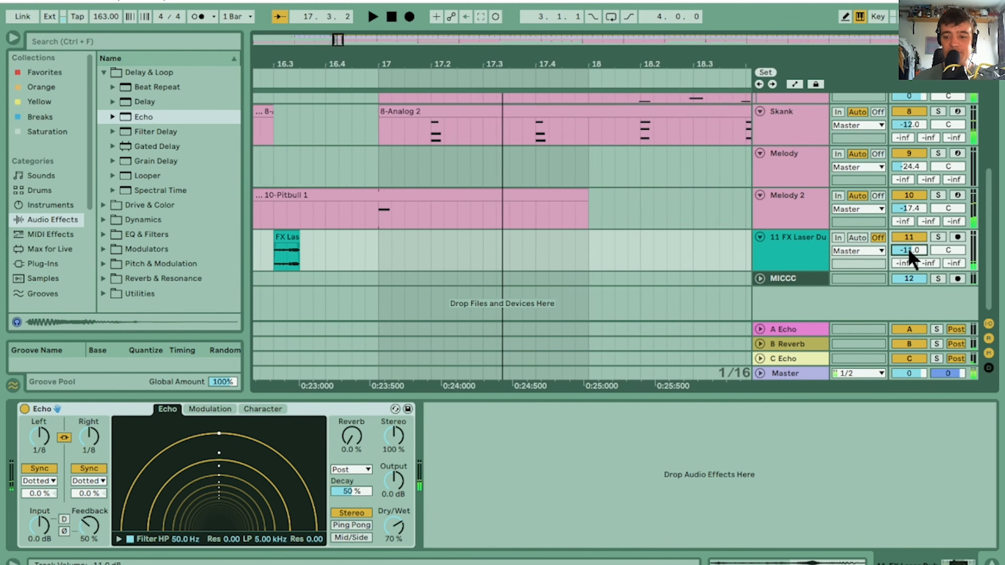
key(space)
key(space)
key(space)
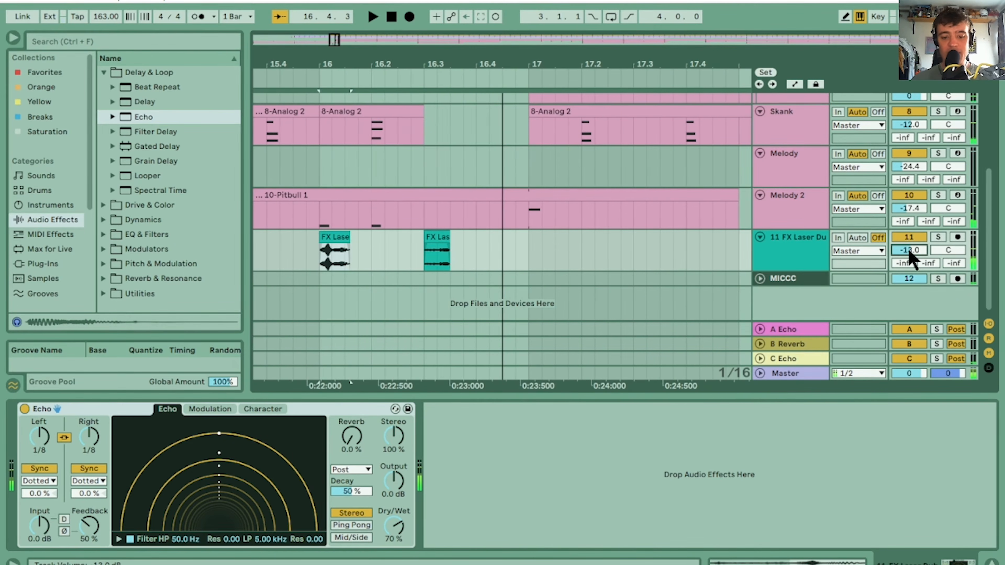
Set the Echo's feedback to 70%, raise it further to 90%, and play back the laser section
click(92, 526)
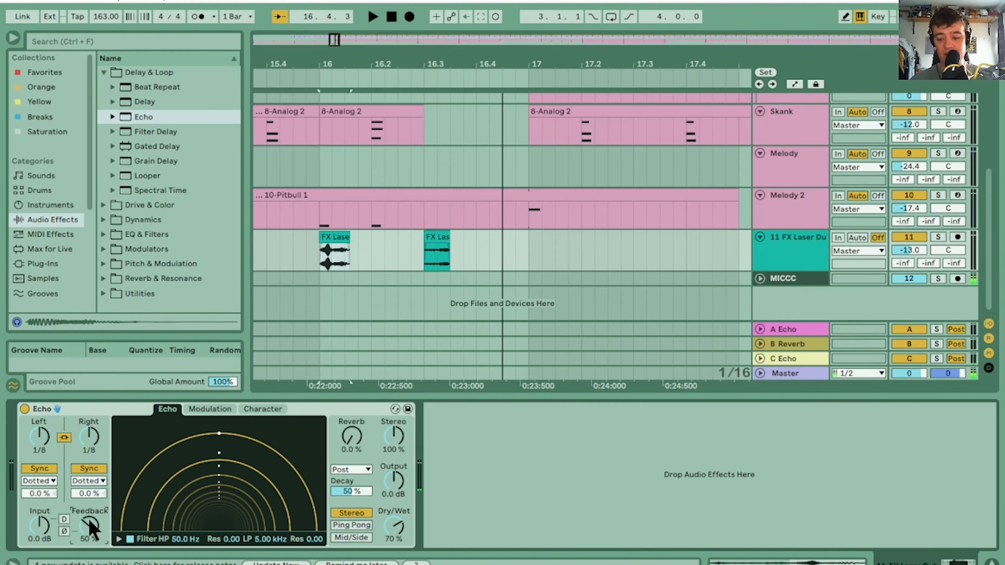
text(70)
key(Return)
key(space)
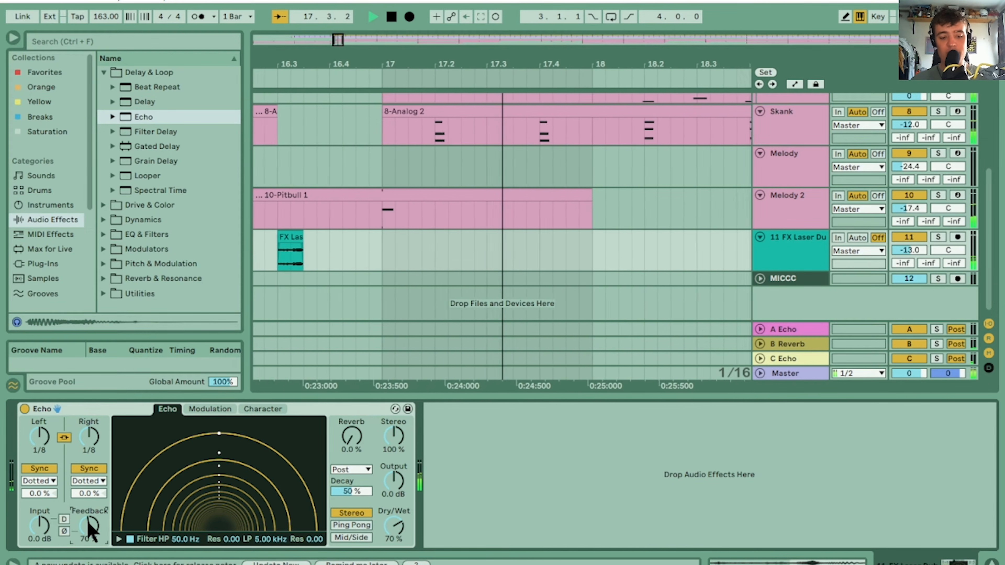
text(90)
key(Return)
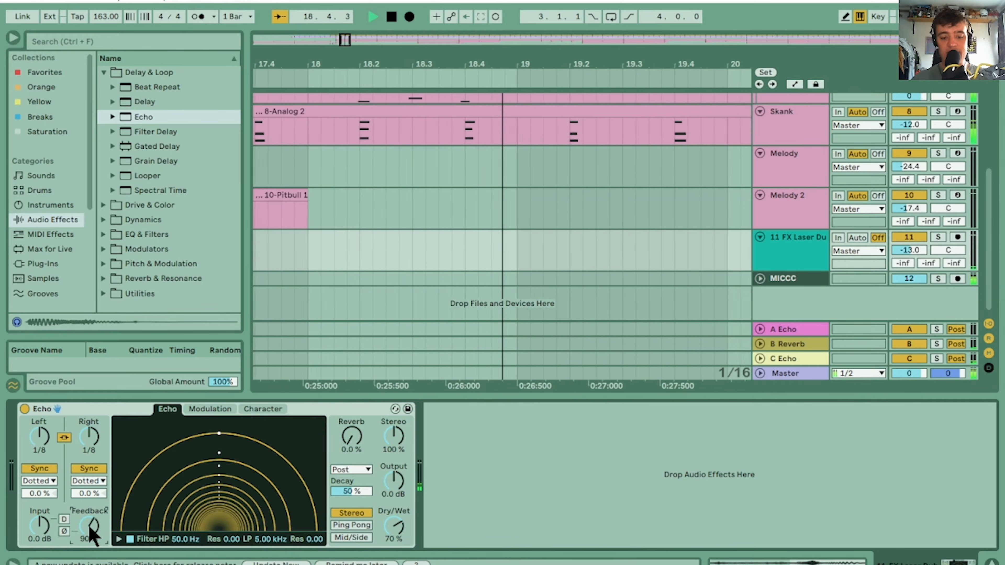
key(space)
key(space)
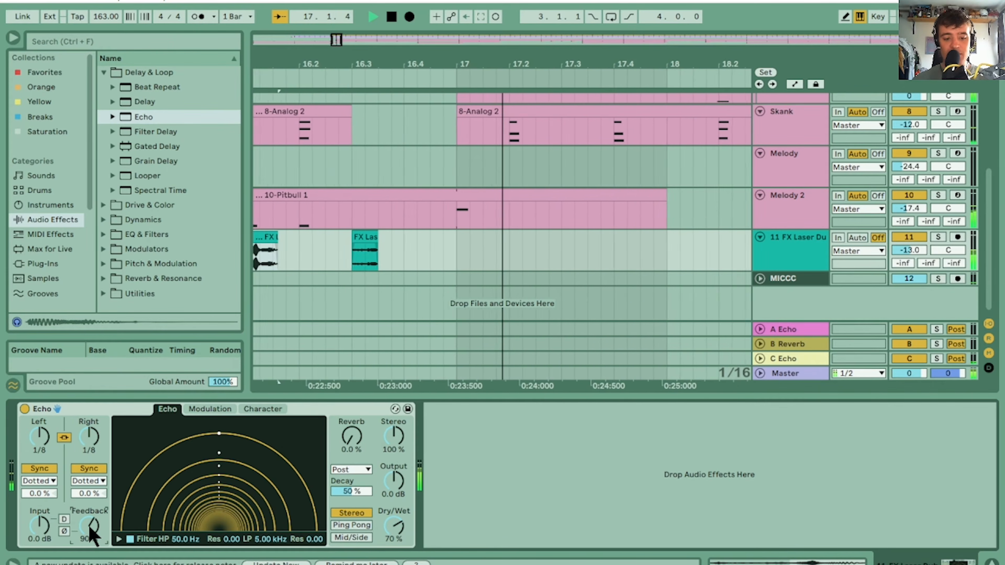
Turn on the Echo's D switch, raise its input to 3.2 dB, and replay the transition
key(space)
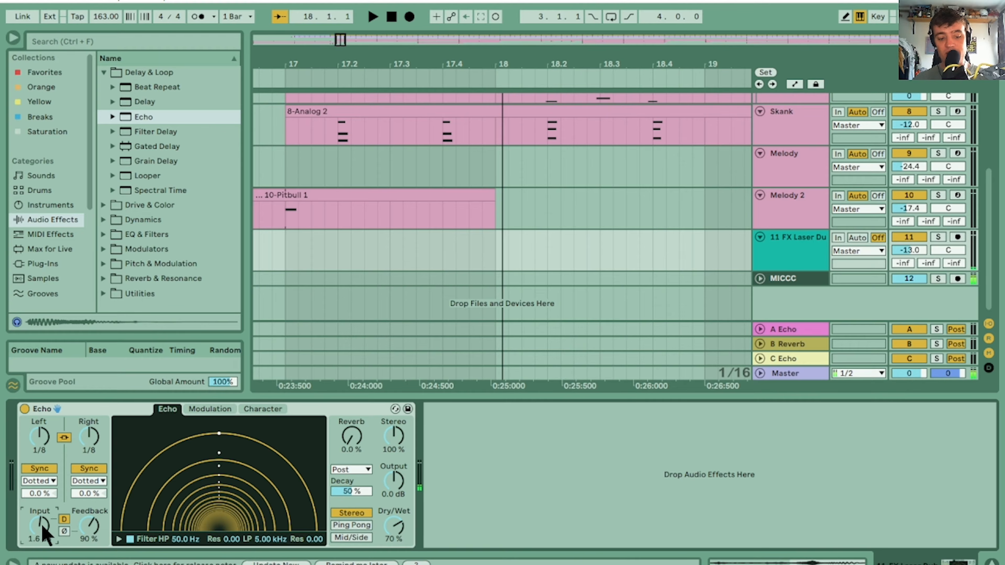
key(space)
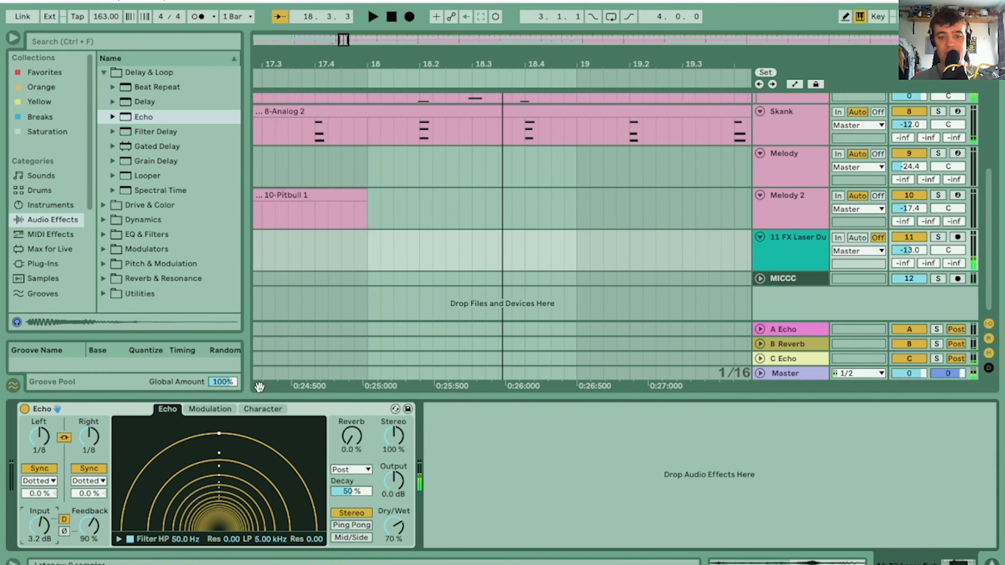
key(space)
drag(277, 69, 659, 69)
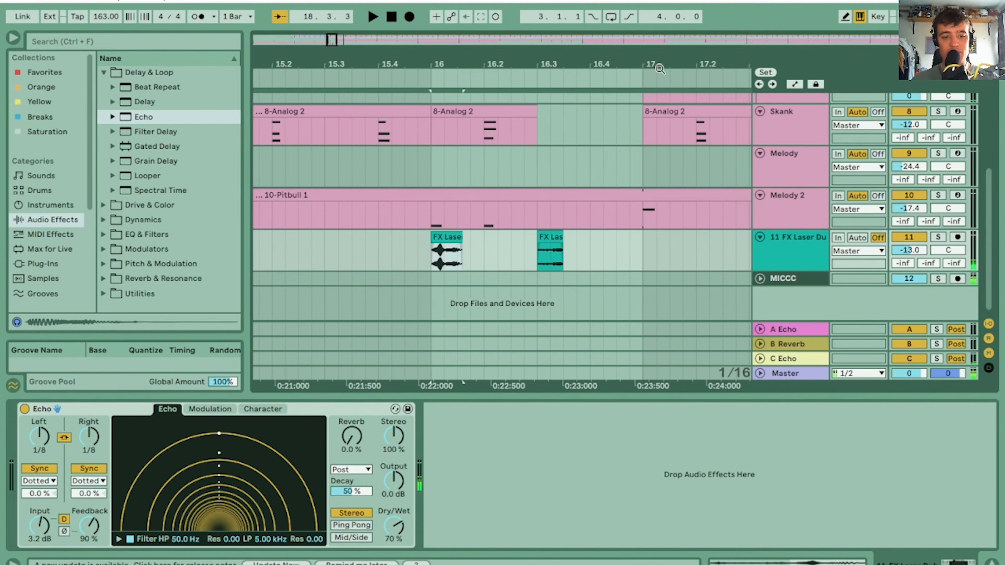
Add Overdrive from Drive & Color after the Echo, with its filter at 3.12 kHz, bandwidth 6.52 and dry/wet 0%
click(44, 205)
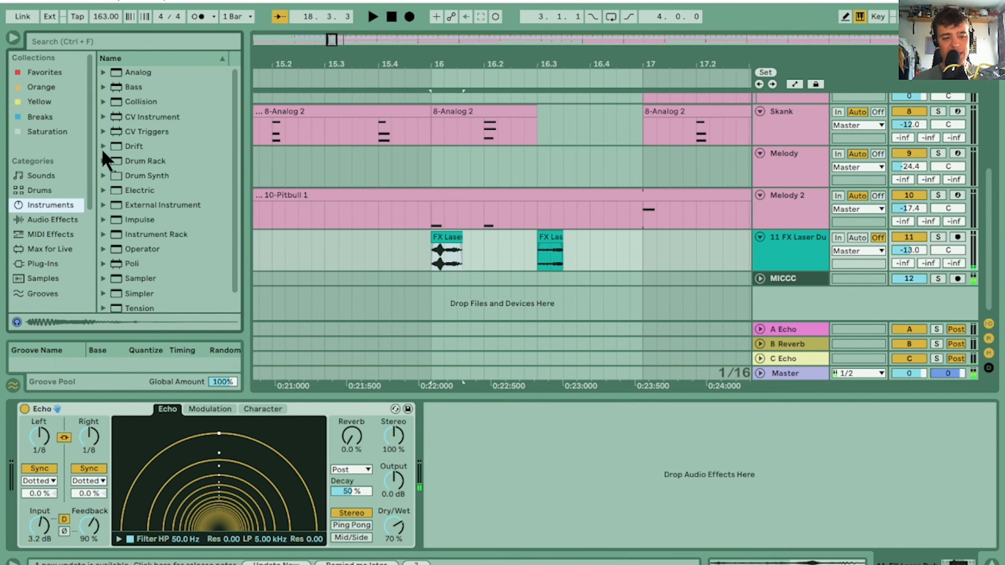
click(43, 219)
click(109, 72)
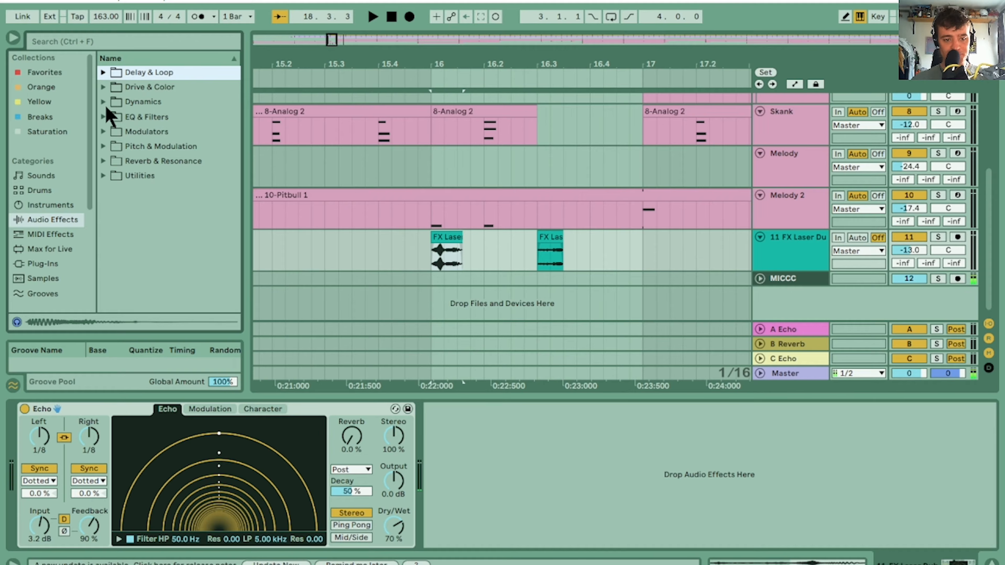
click(106, 101)
click(104, 88)
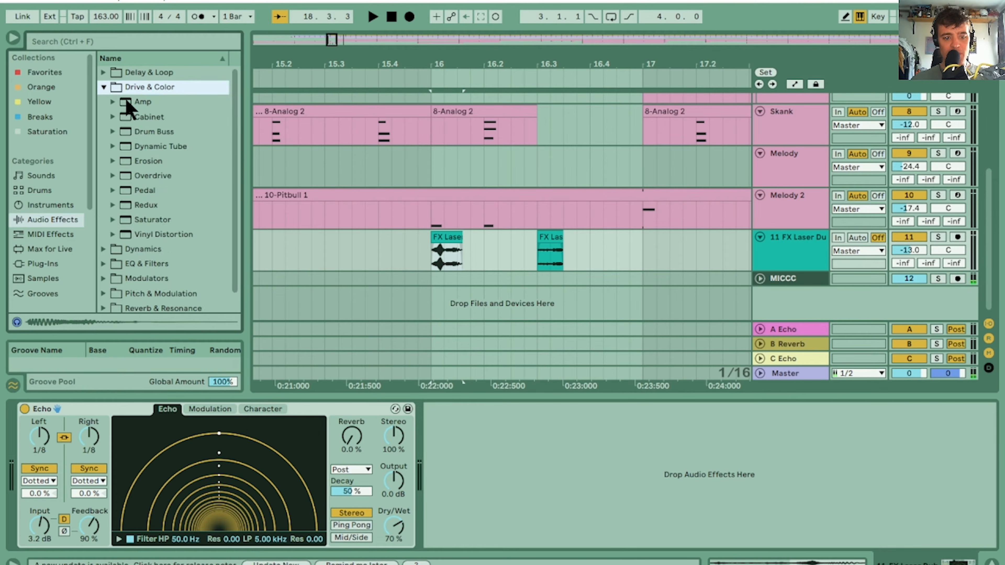
drag(157, 178, 507, 446)
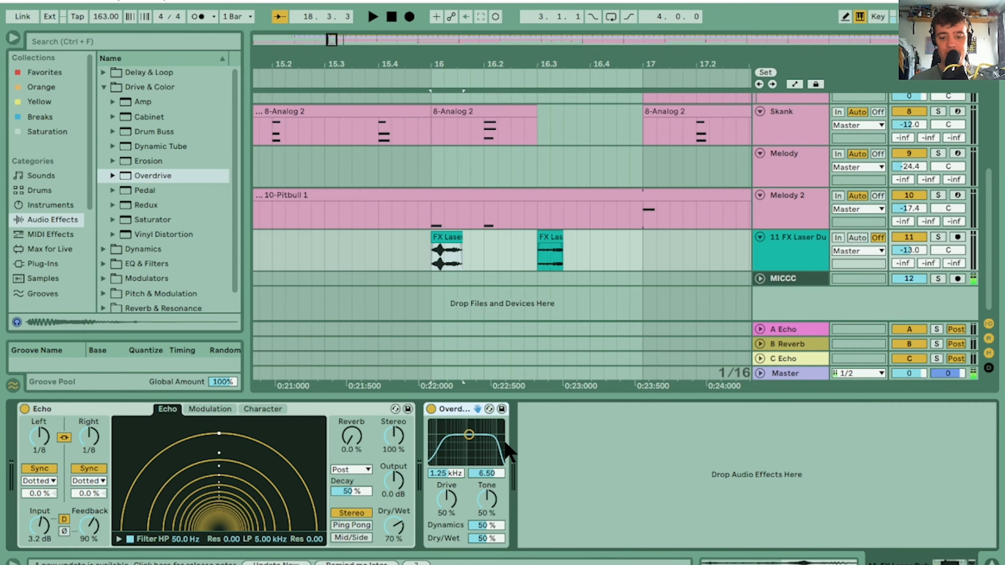
click(498, 536)
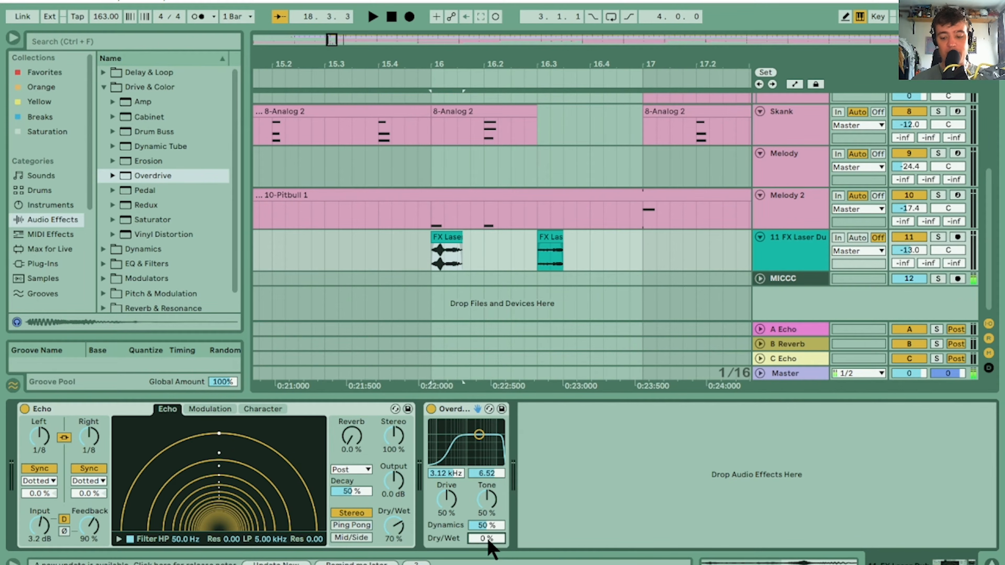
Solo the laser and MICCC tracks, set the Overdrive's dry/wet to 20%, and listen to the laser section
click(937, 278)
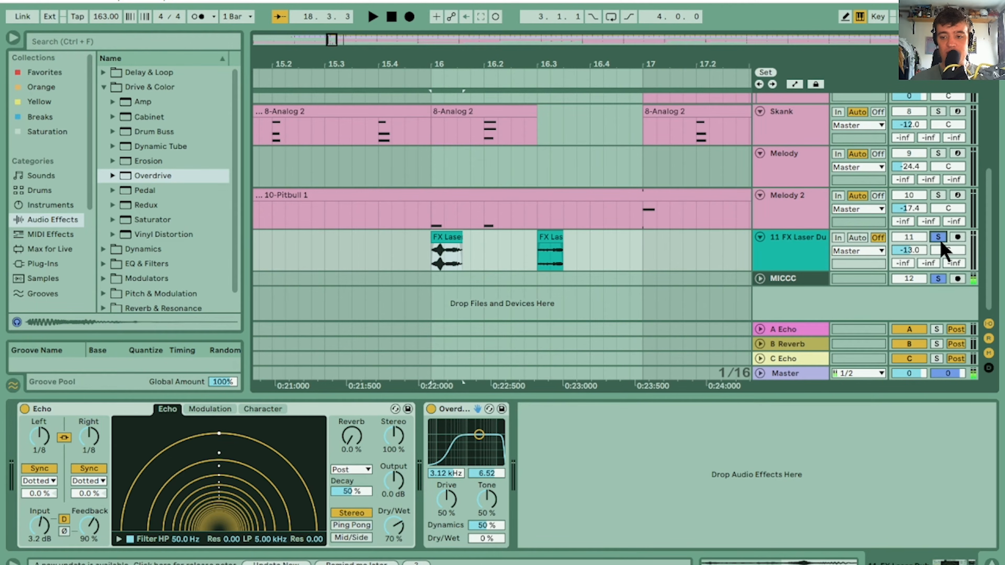
key(space)
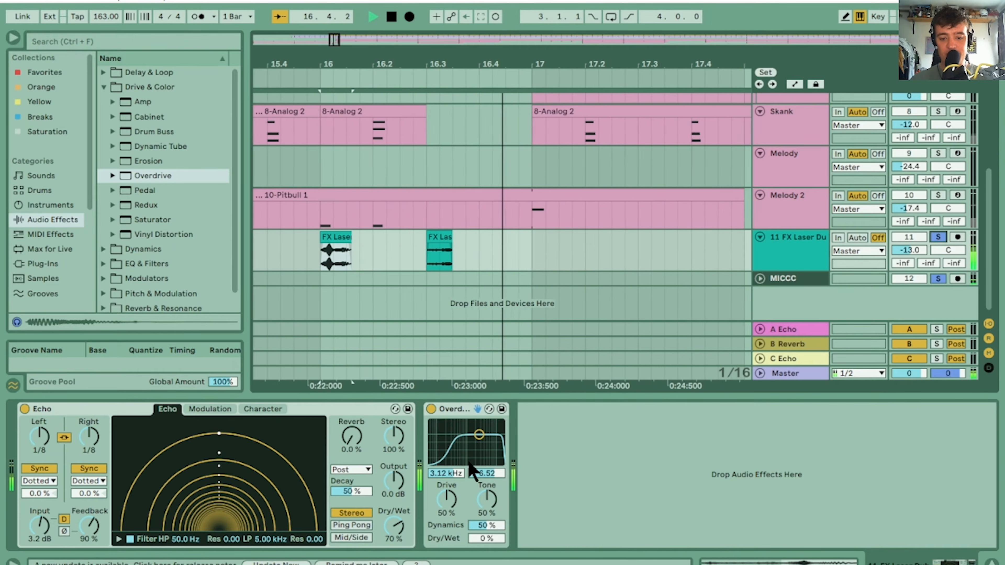
key(space)
click(489, 539)
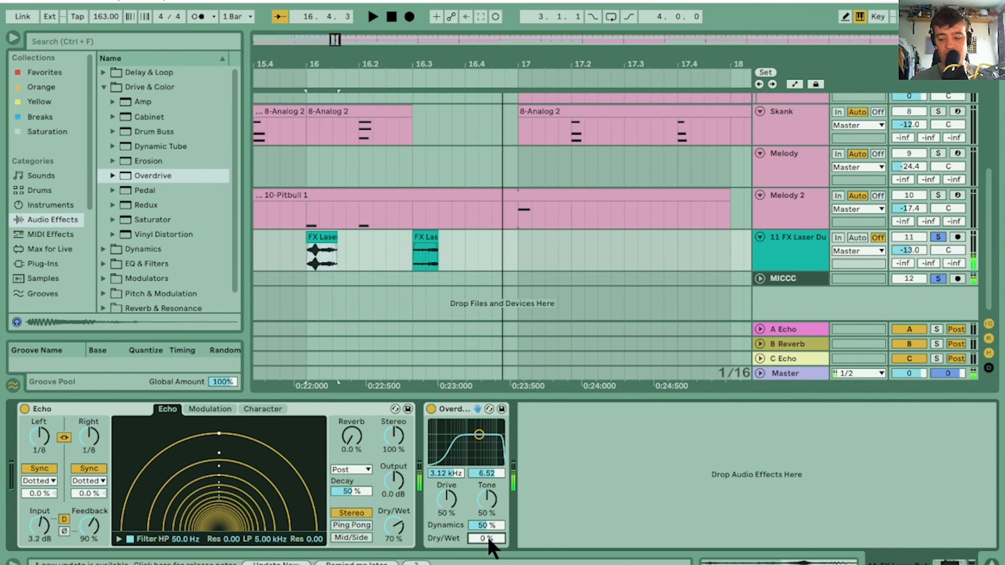
key(space)
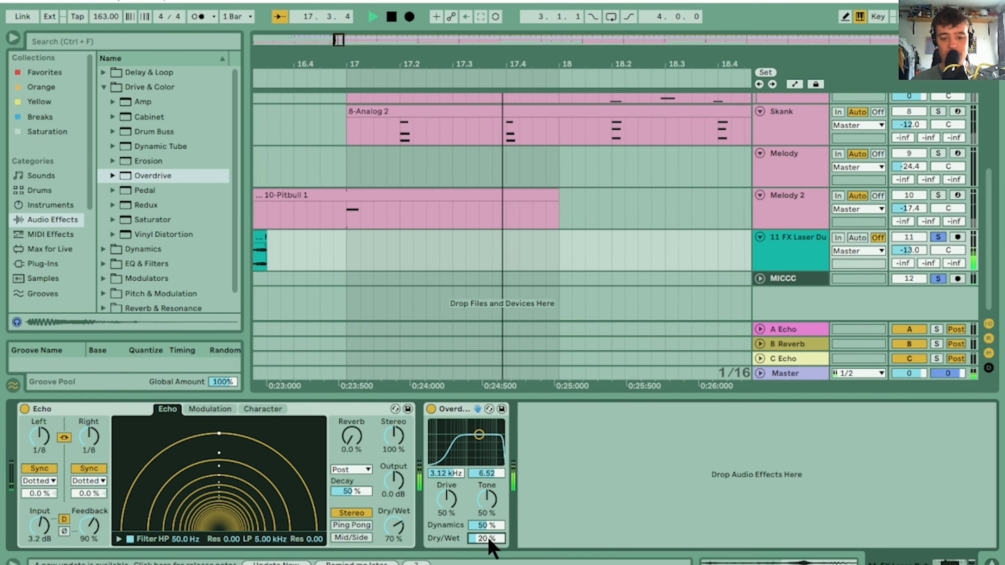
key(space)
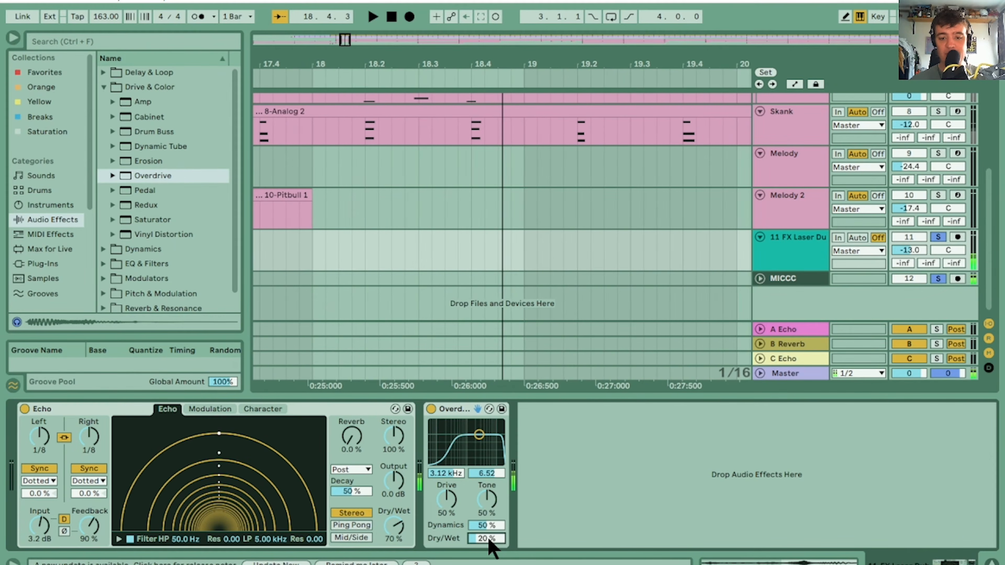
Unsolo the laser and MICCC tracks and lower the laser track's volume to -15 dB during playback
drag(348, 40, 348, 11)
click(944, 279)
key(space)
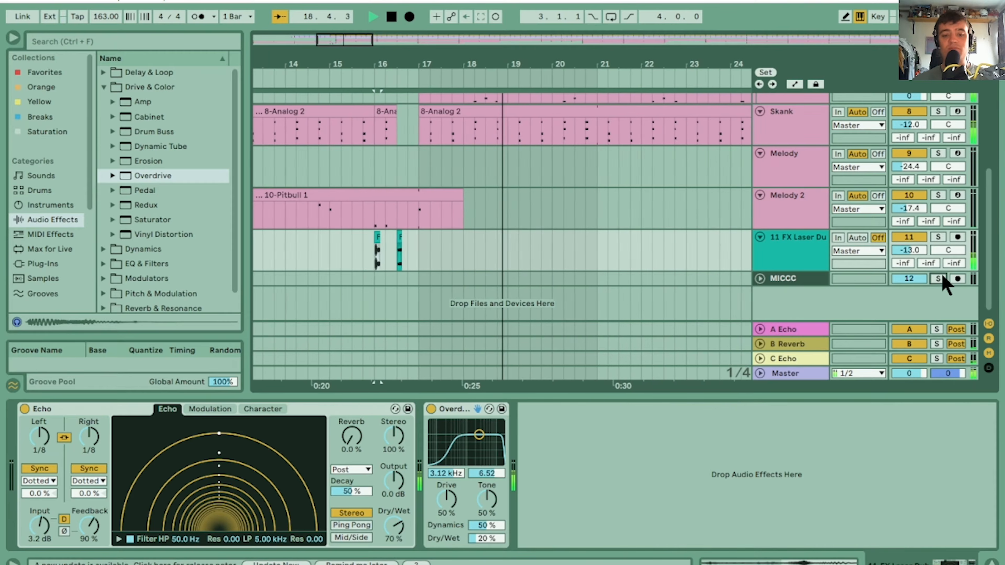
drag(910, 251, 910, 254)
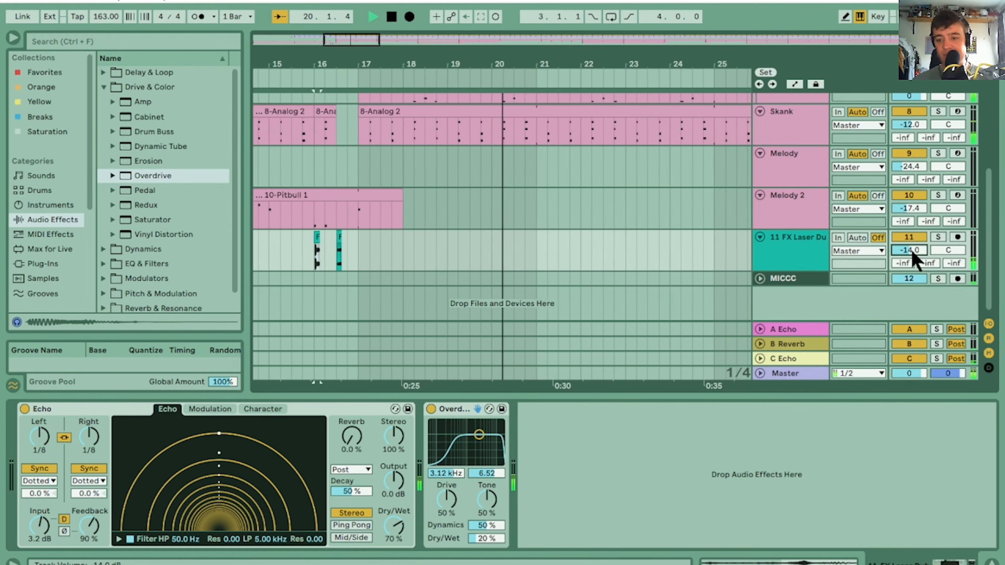
key(space)
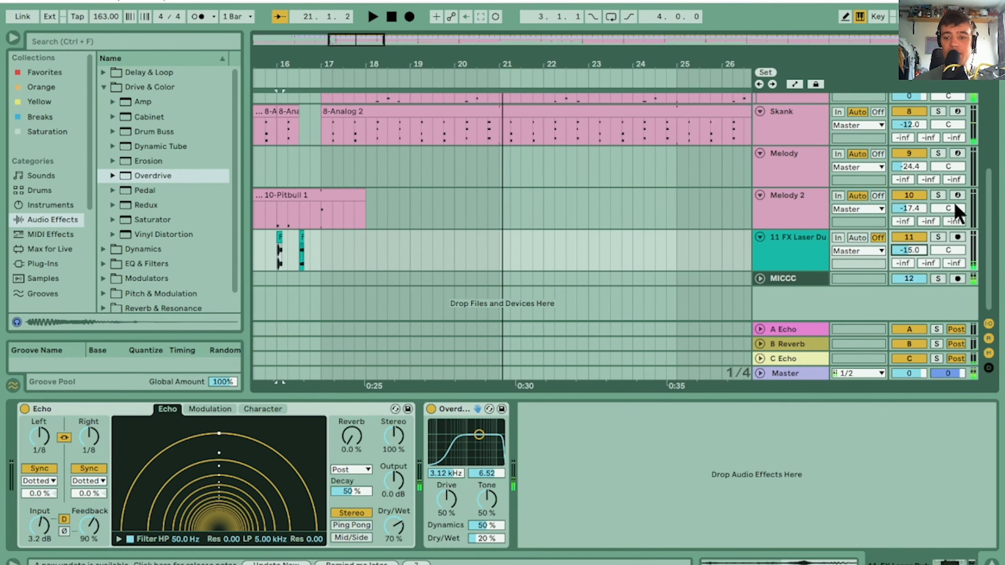
Duplicate bars 1 to 16 of the laser track repeatedly up to bar 129, then play back from bar 13
drag(569, 46, 432, 58)
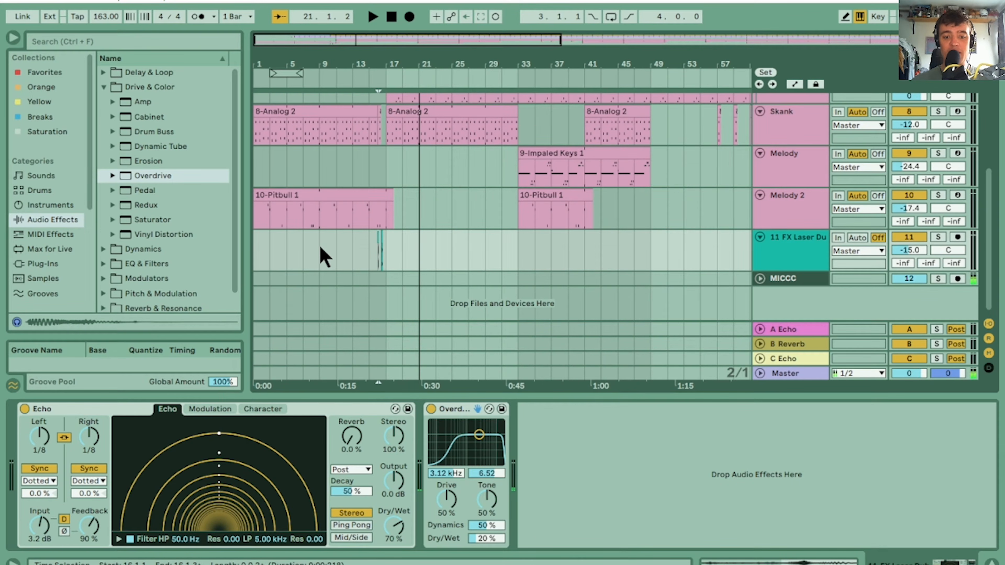
drag(258, 258, 396, 249)
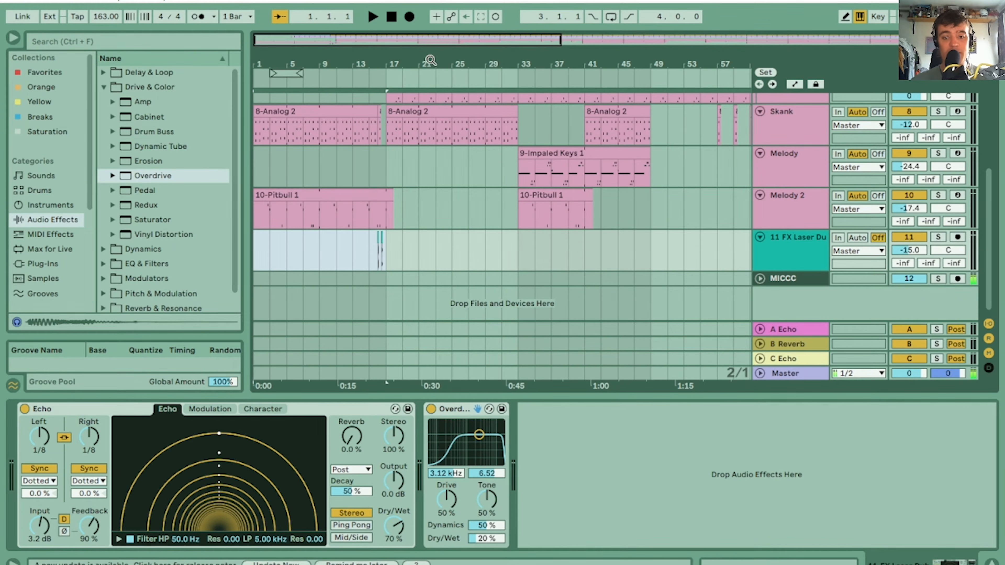
key(ctrl+d)
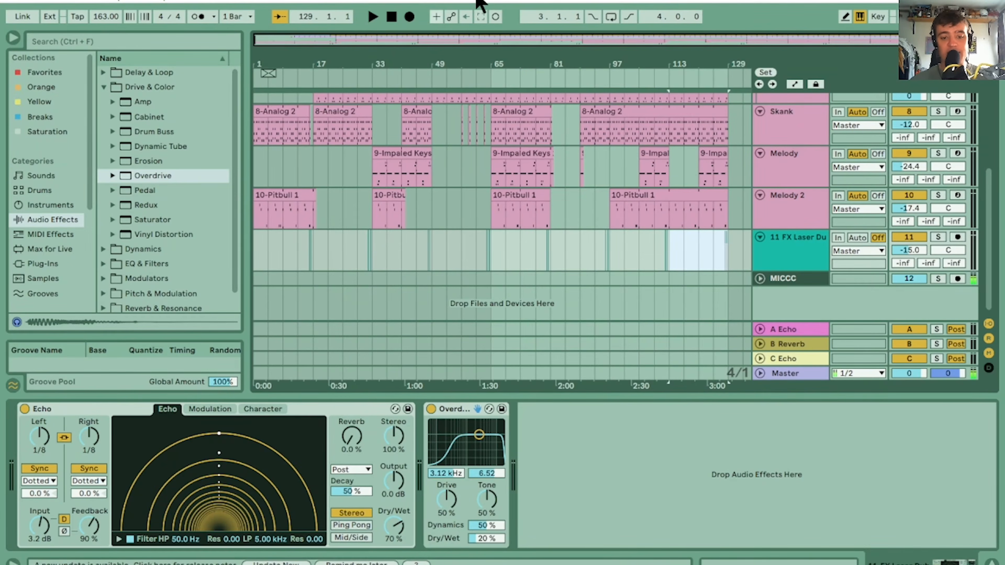
click(298, 245)
key(space)
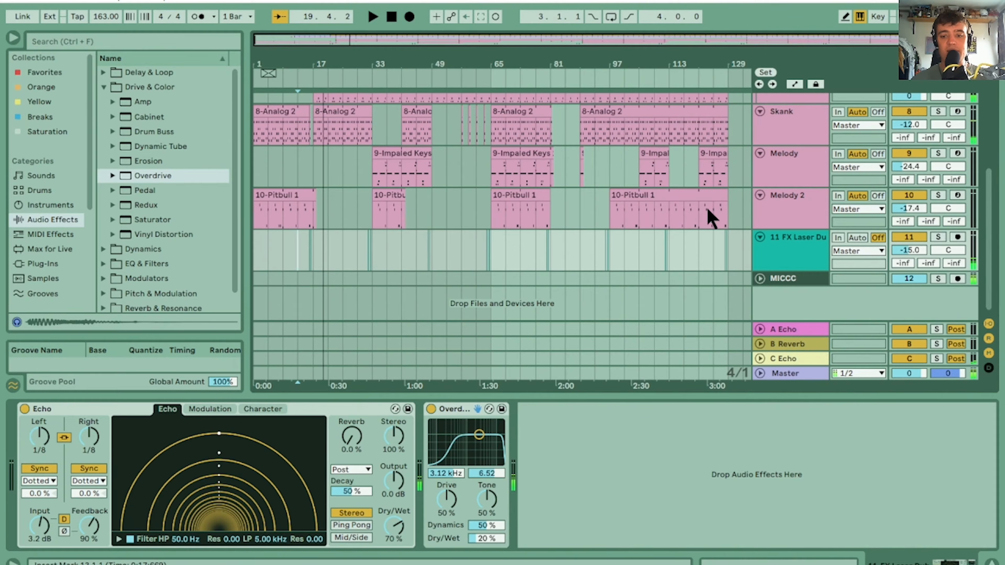
Play back the drum and bass section from bar 17 and turn off Follow
drag(987, 258, 997, 224)
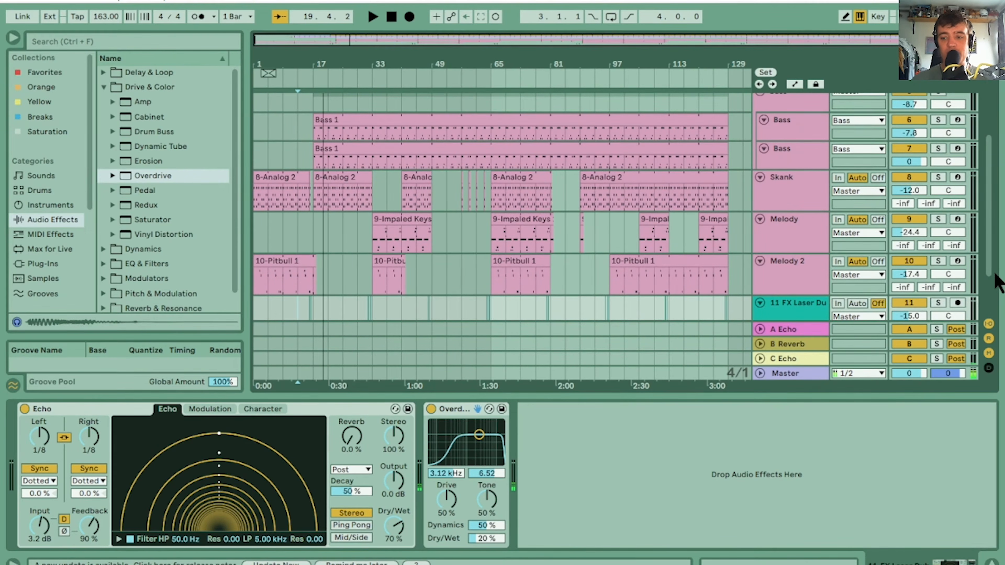
drag(994, 273, 987, 190)
drag(352, 58, 359, 180)
click(348, 191)
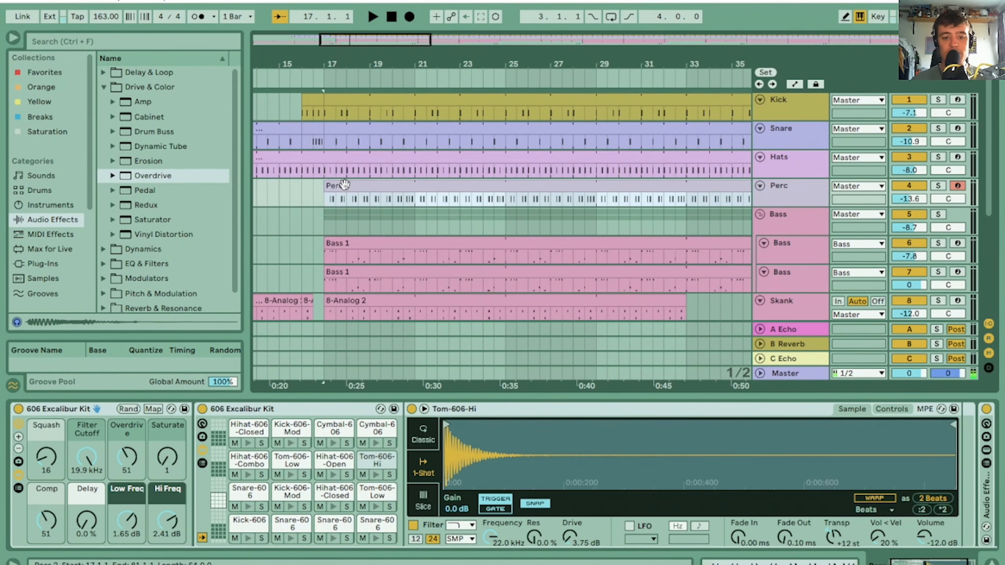
key(space)
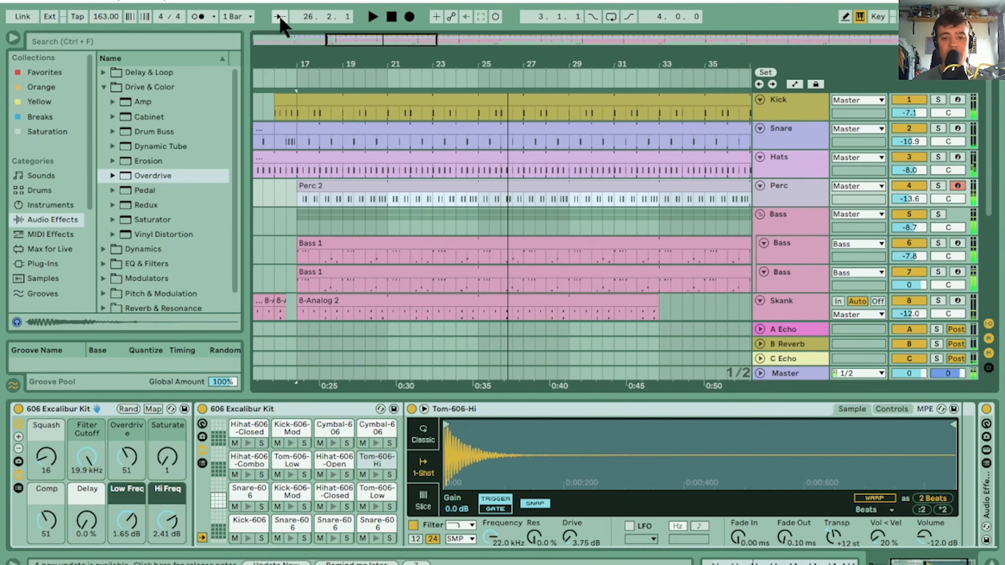
Split the four drum tracks' clips at bars 17 and 25, isolate bar 24 of the Snare track as its own clip, and open its notes
drag(481, 142, 321, 112)
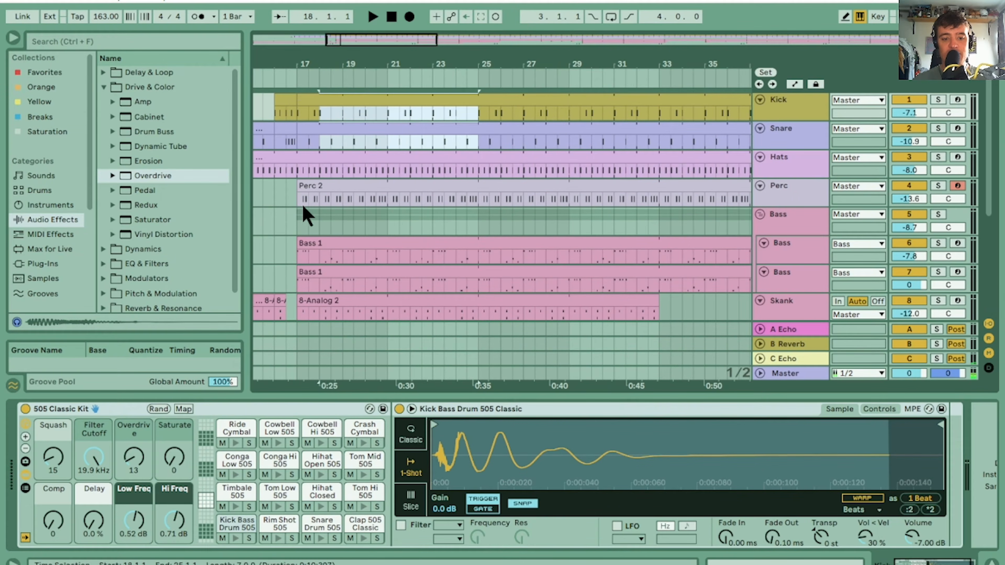
drag(303, 207, 477, 103)
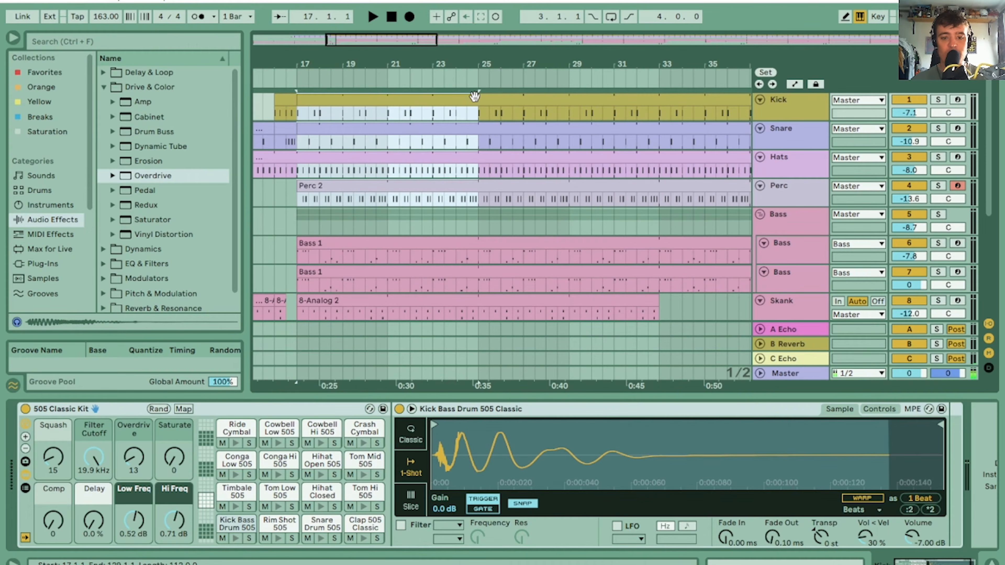
click(453, 100)
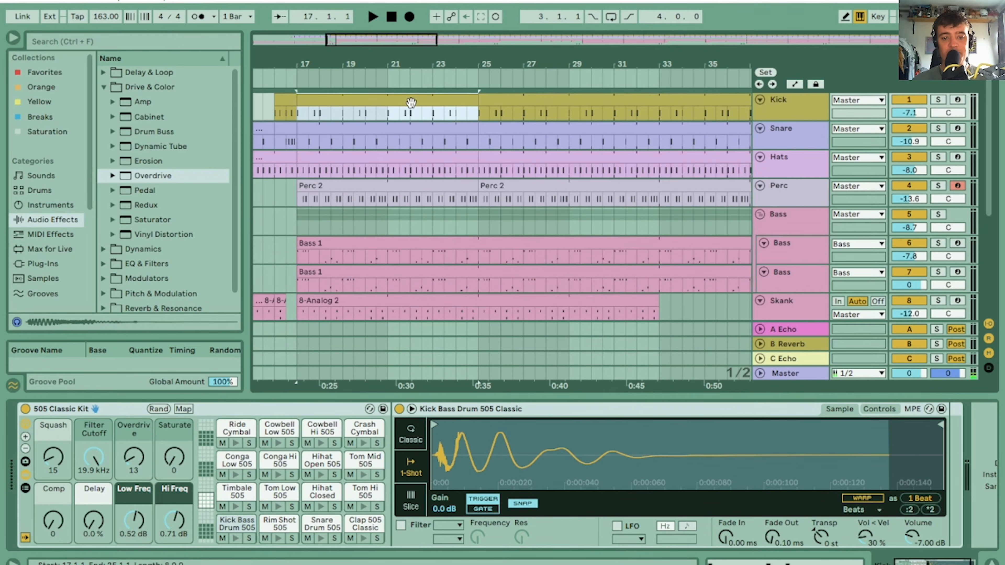
key(Down)
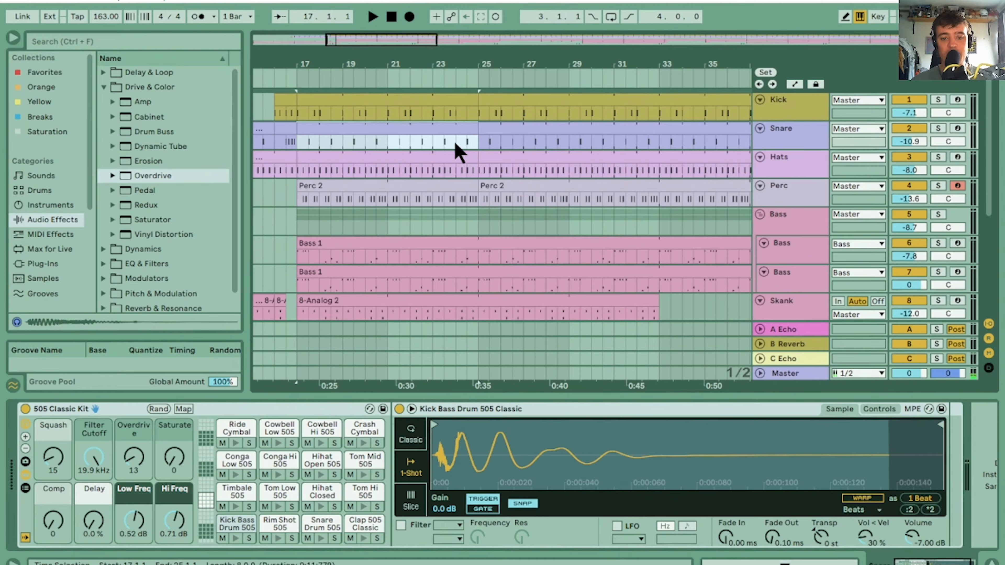
click(456, 143)
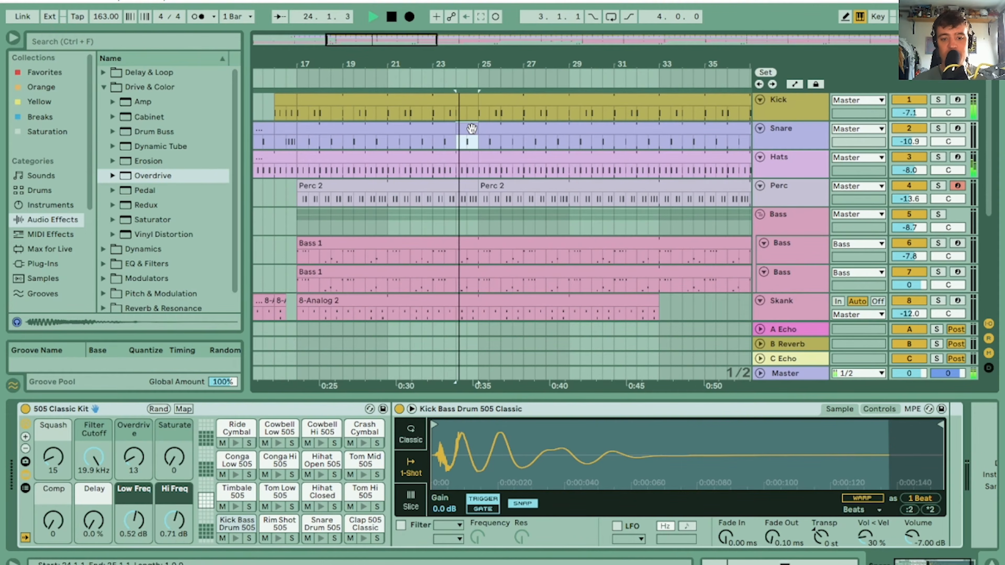
click(472, 128)
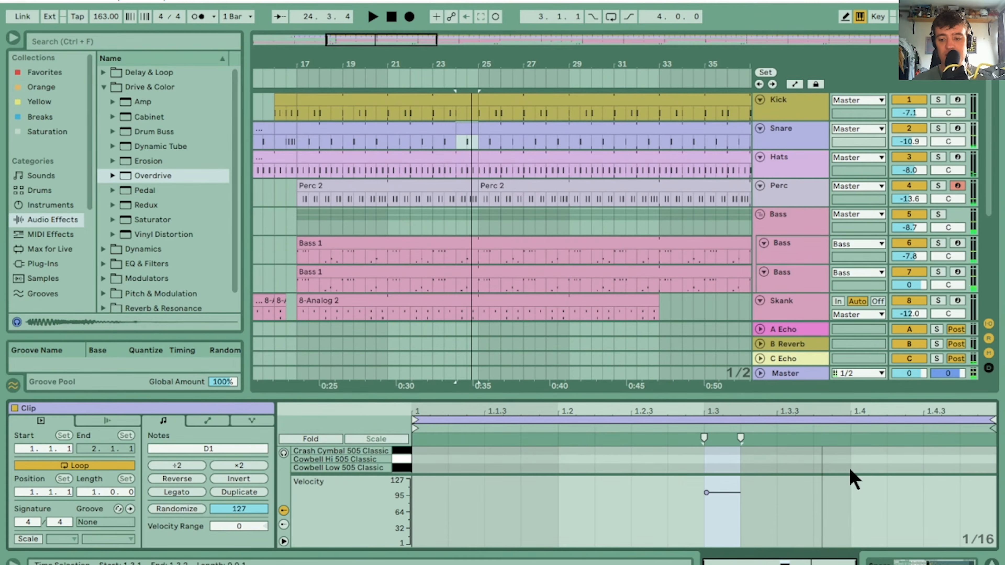
Enlarge the note lanes, move the bar-24 snare hit to beat 1.2, and duplicate it to 1.2.2
drag(851, 474, 859, 521)
double_click(396, 485)
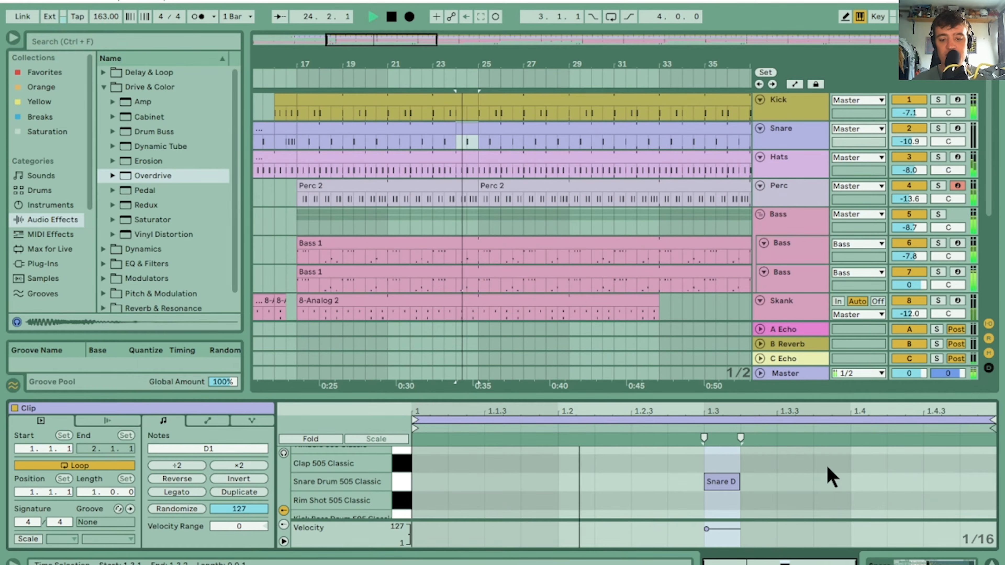
click(737, 475)
key(Left)
key(Left)
key(Left)
key(Left)
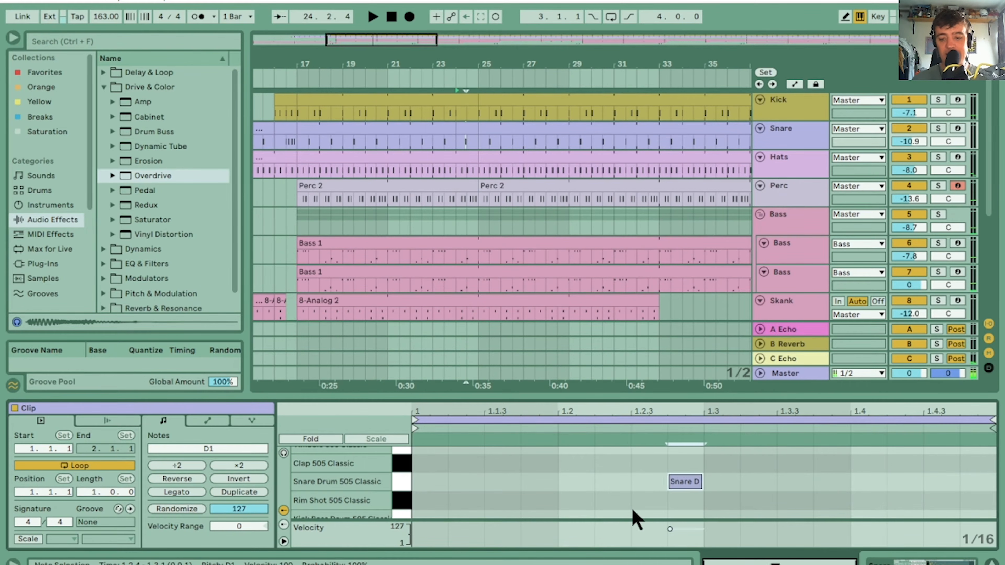
key(ctrl+d)
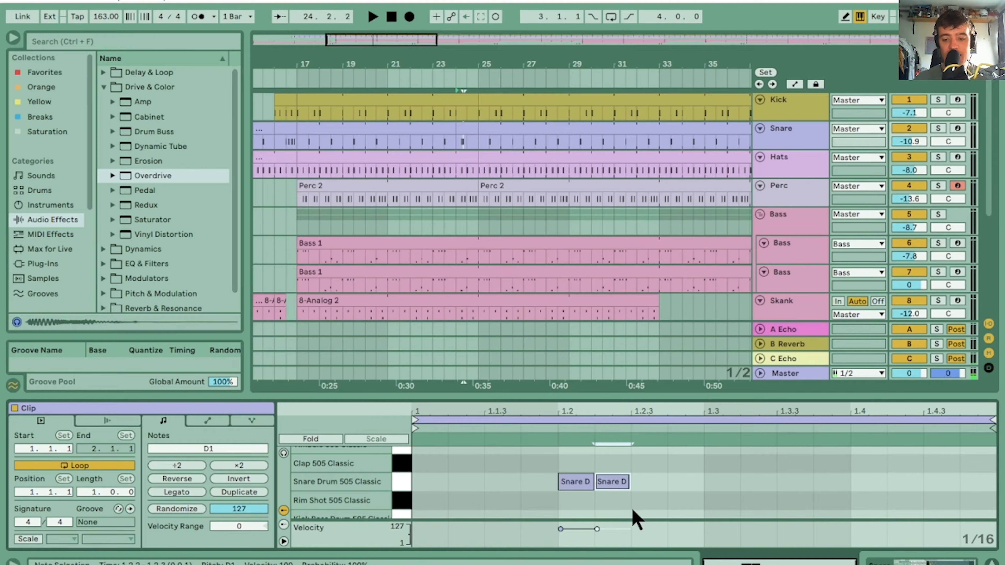
Shift the duplicated snare hit to 1.3.2, place another copy at 1.4, and play back the fill
key(Right)
key(Right)
key(Right)
key(Right)
key(ctrl+d)
key(Right)
key(Right)
key(Right)
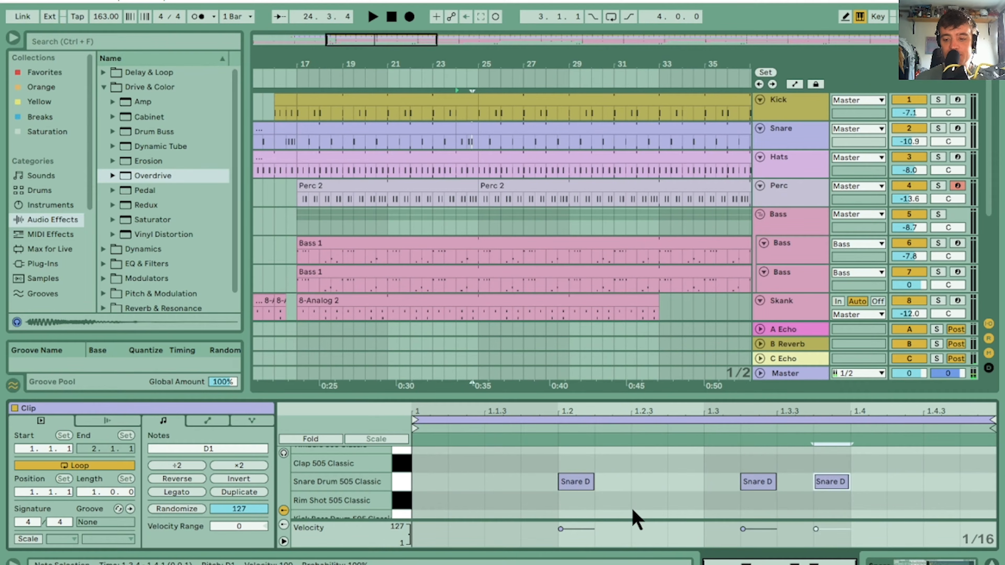
key(space)
key(Left)
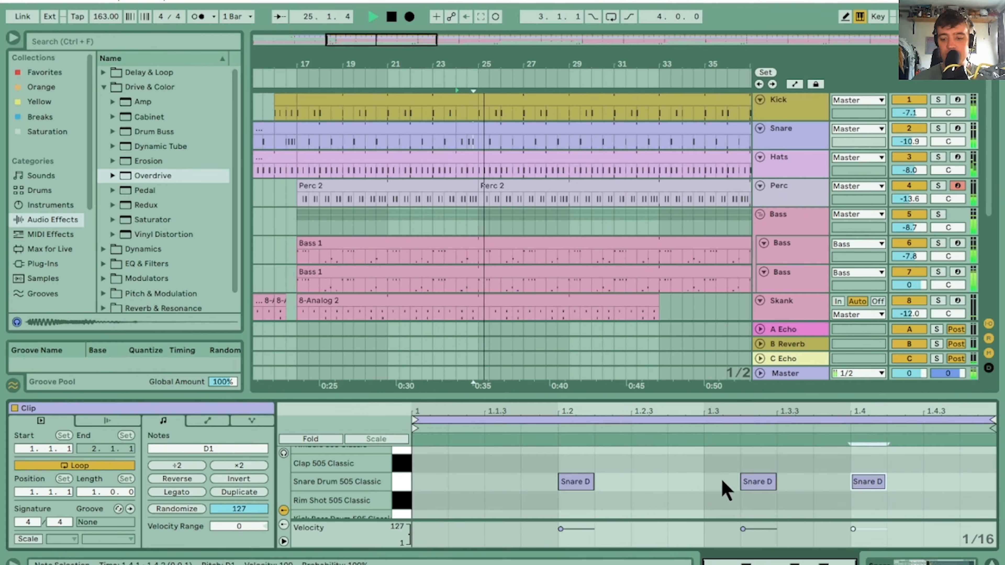
Move the middle snare hit to 1.3.3 and the last one to 1.4.3, replaying the fill
drag(753, 481, 775, 497)
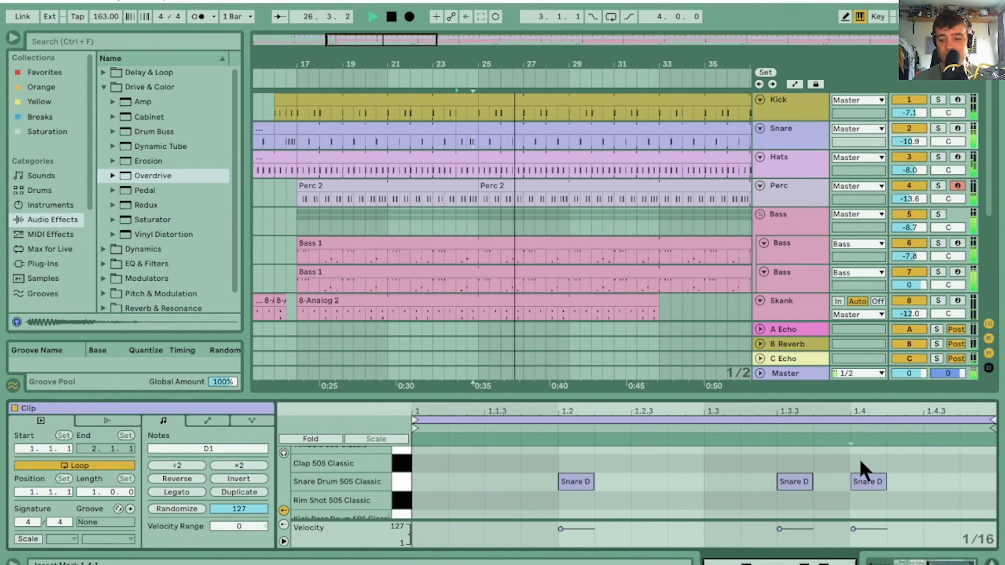
drag(868, 481, 898, 519)
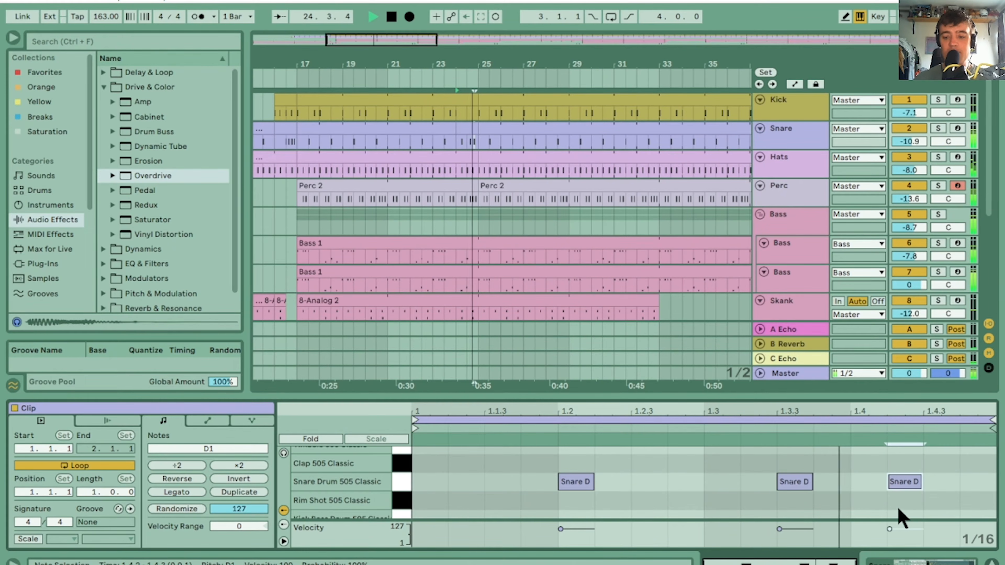
key(space)
key(Right)
key(space)
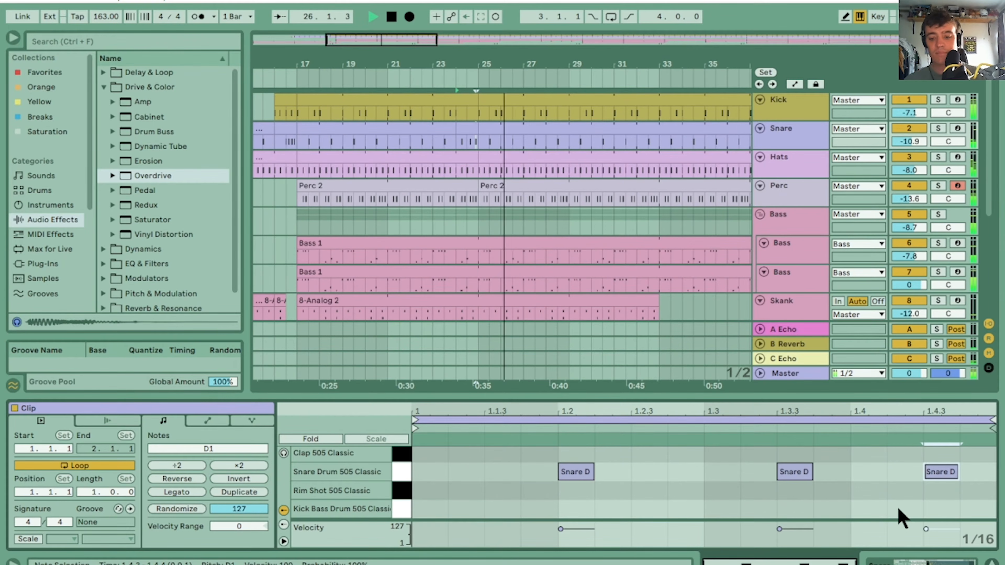
key(space)
key(space)
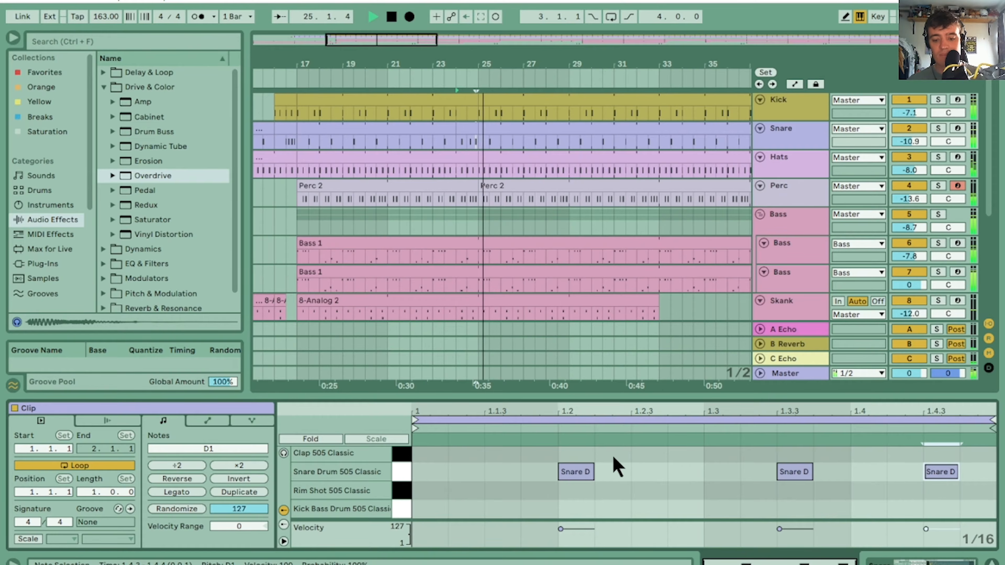
Delete the snare hit at 1.2 and play back the shortened fill into bar 25
drag(614, 456, 551, 480)
key(Delete)
key(space)
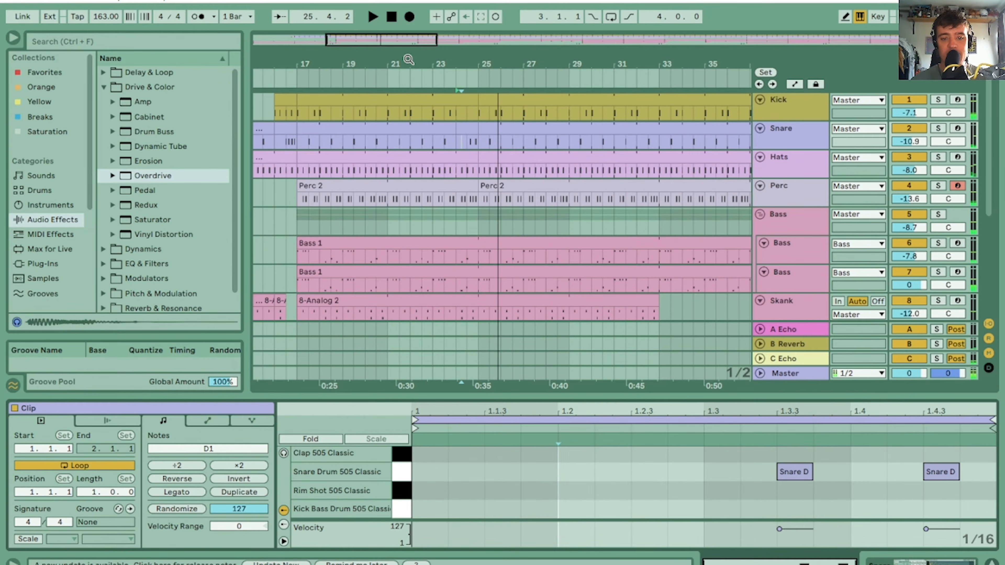
click(429, 78)
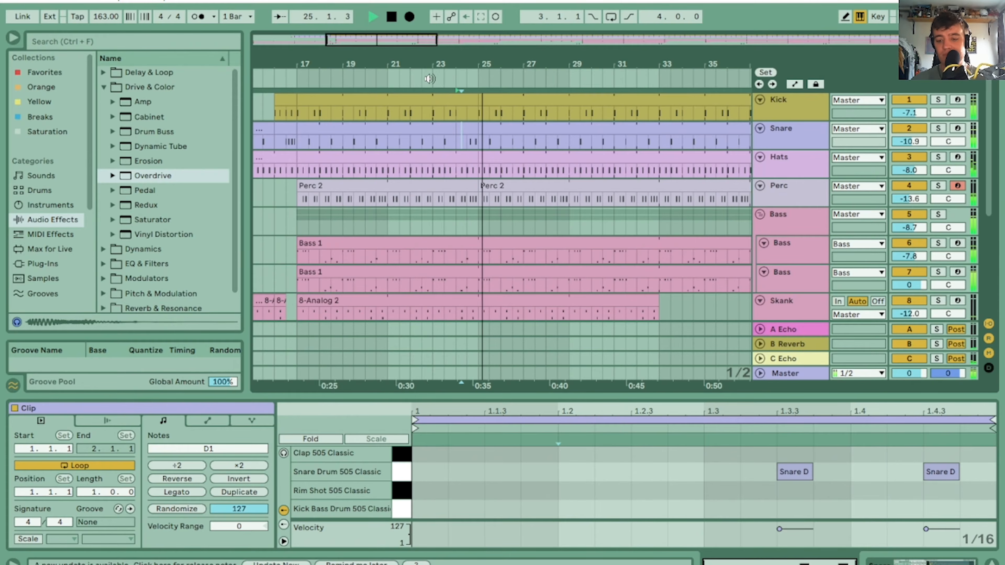
Try a kick drum hit at 1.3 in the snare fill and listen to it
double_click(718, 510)
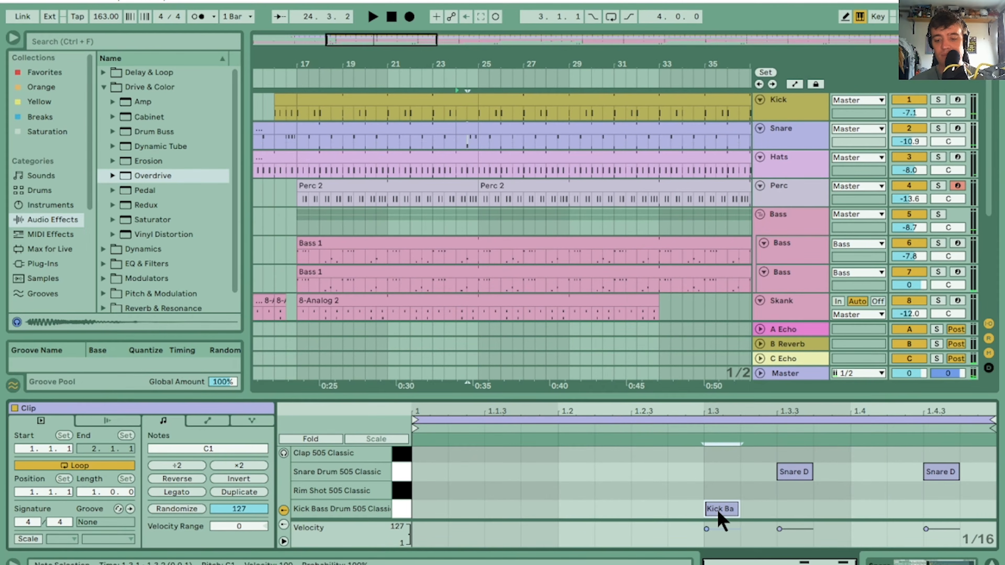
key(space)
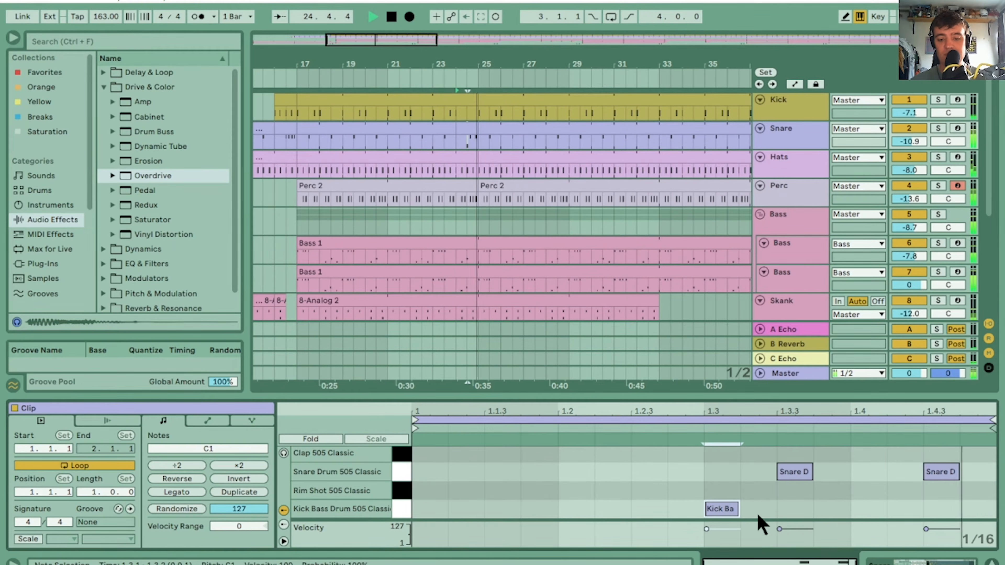
double_click(727, 510)
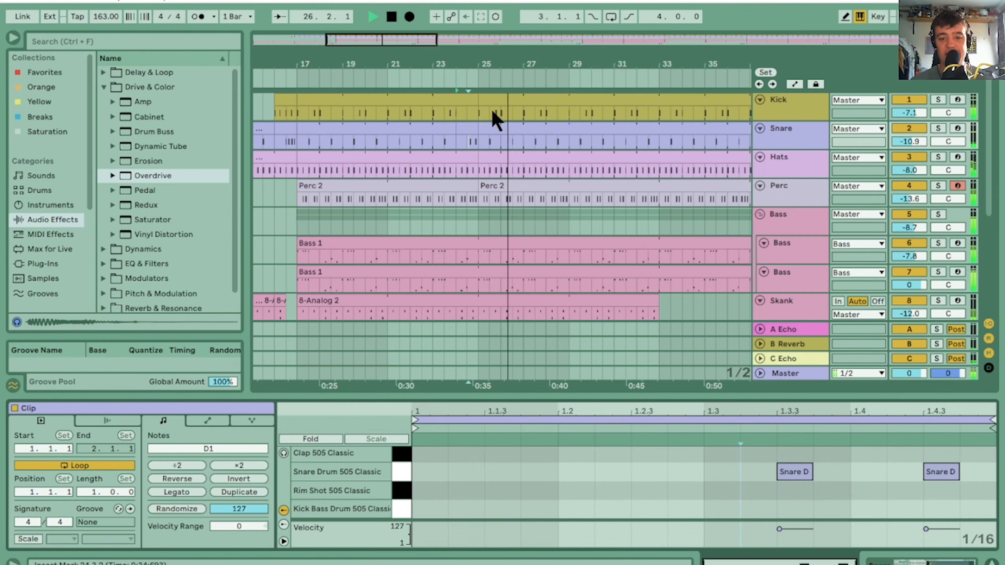
Play back the fill before bar 25 and add a kick hit on beat 3 of bar 24 in the Kick track
click(470, 100)
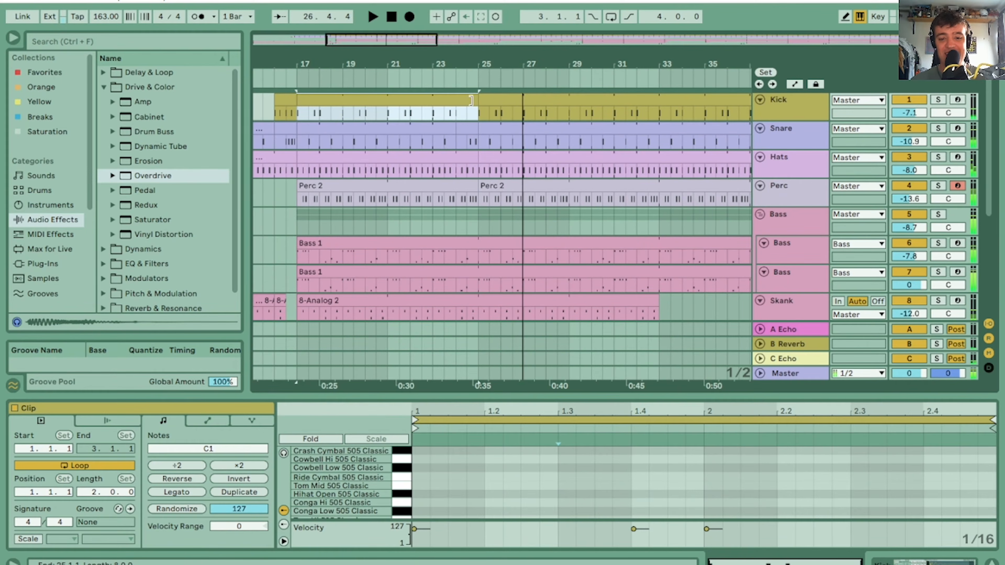
click(455, 113)
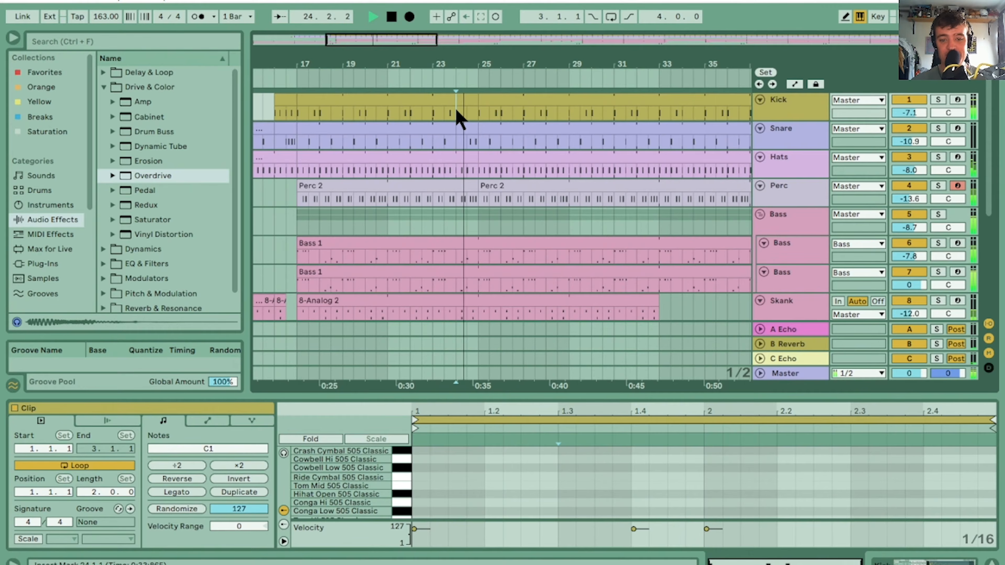
drag(456, 113, 466, 114)
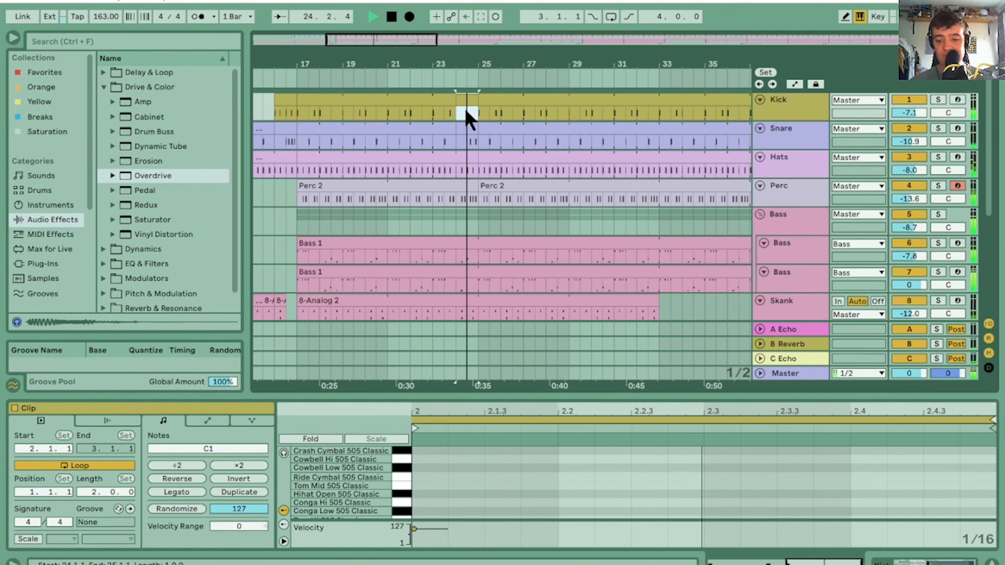
scroll(324, 502, down, 3)
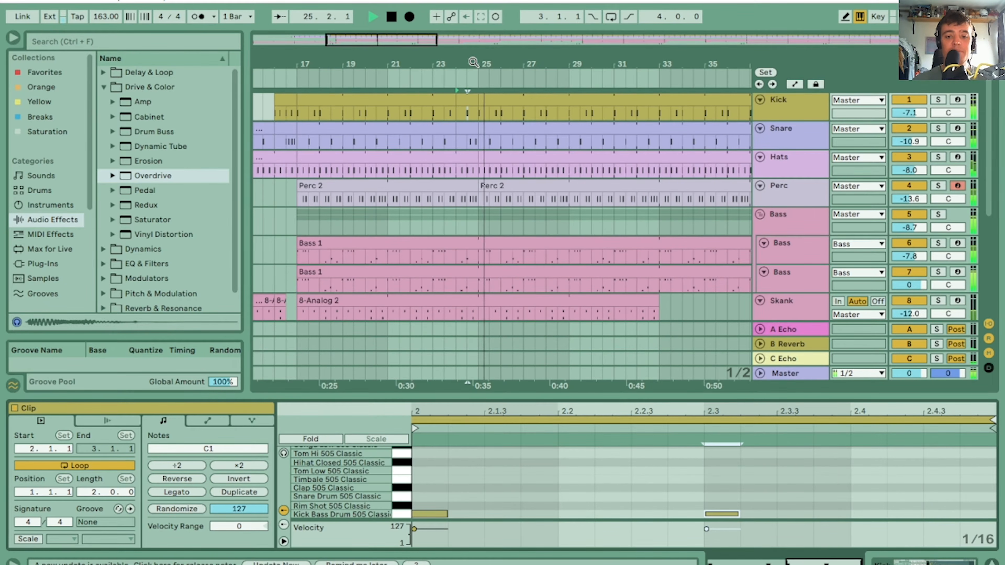
Duplicate the Kick, Snare, Hats and Perc section of bars 17 to 25 onto bars 25 to 33
drag(473, 62, 467, 36)
click(393, 100)
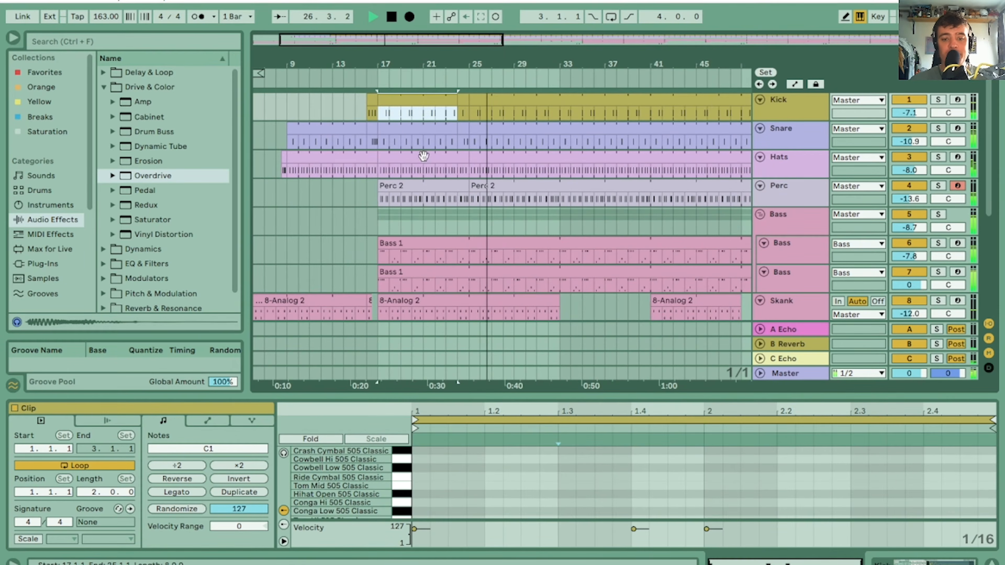
shift+click(462, 186)
key(ctrl+d)
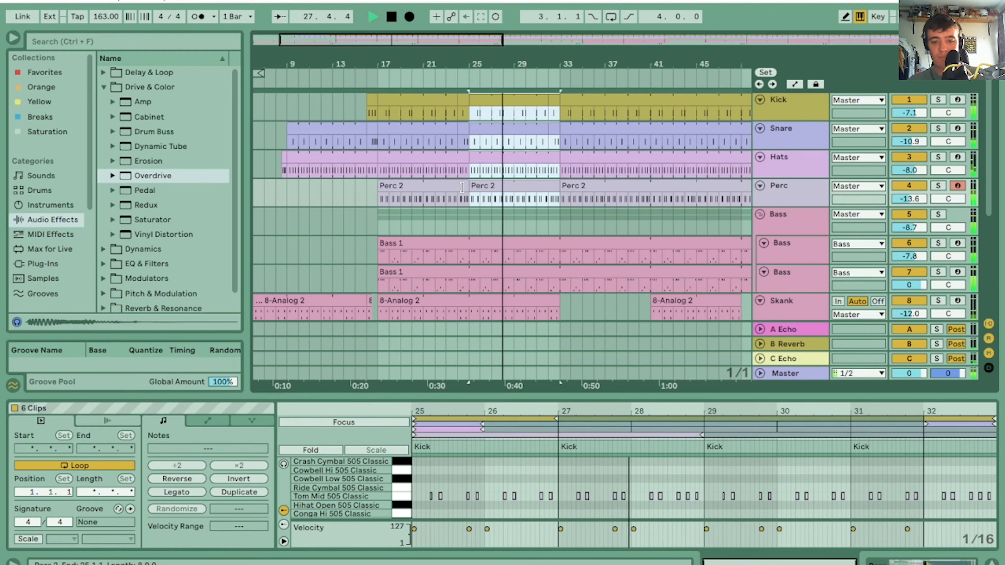
Keep duplicating the selected eight-bar drum and percussion section until it reaches bar 81
drag(466, 63, 369, 63)
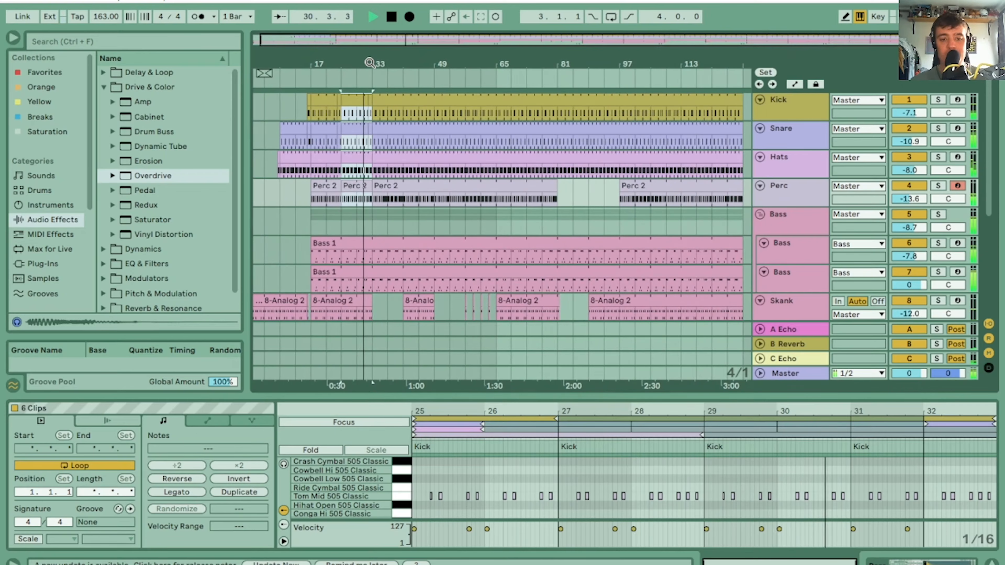
key(ctrl+d)
key(ctrl+d)
key(ctrl+d)
key(ctrl+d)
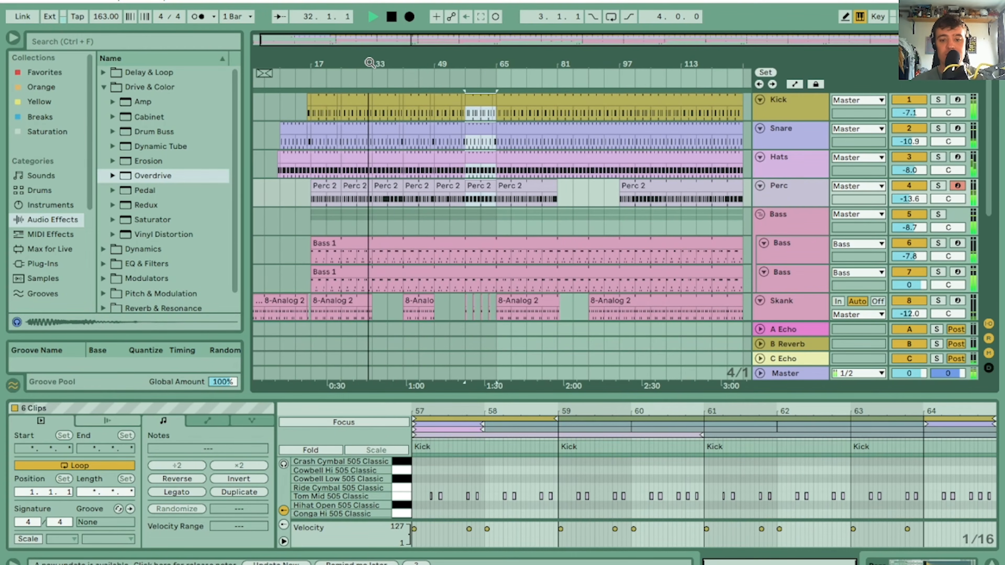
key(ctrl+d)
key(ctrl+d)
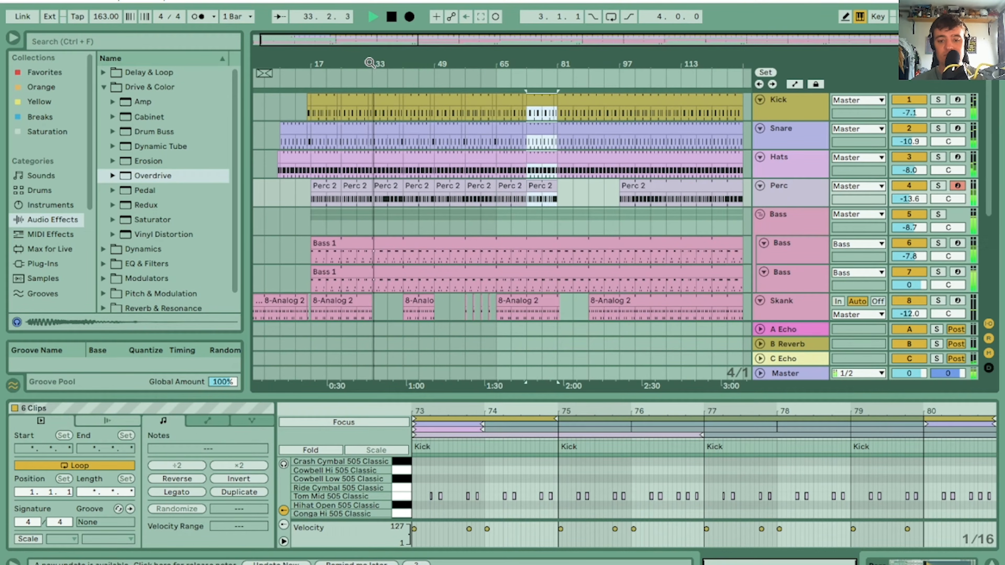
Repeat the Kick, Snare and Hats section from bar 73 through to bar 129, and copy the last Perc clip to bar 97
drag(529, 172, 556, 100)
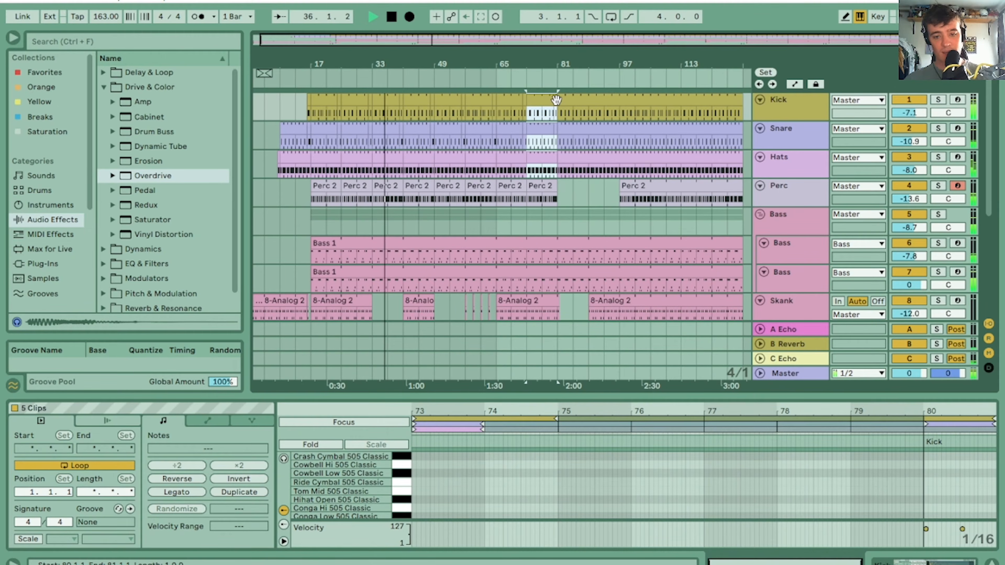
key(ctrl+d)
key(ctrl+d)
key(ctrl+d)
key(ctrl+d)
key(ctrl+d)
key(ctrl+d)
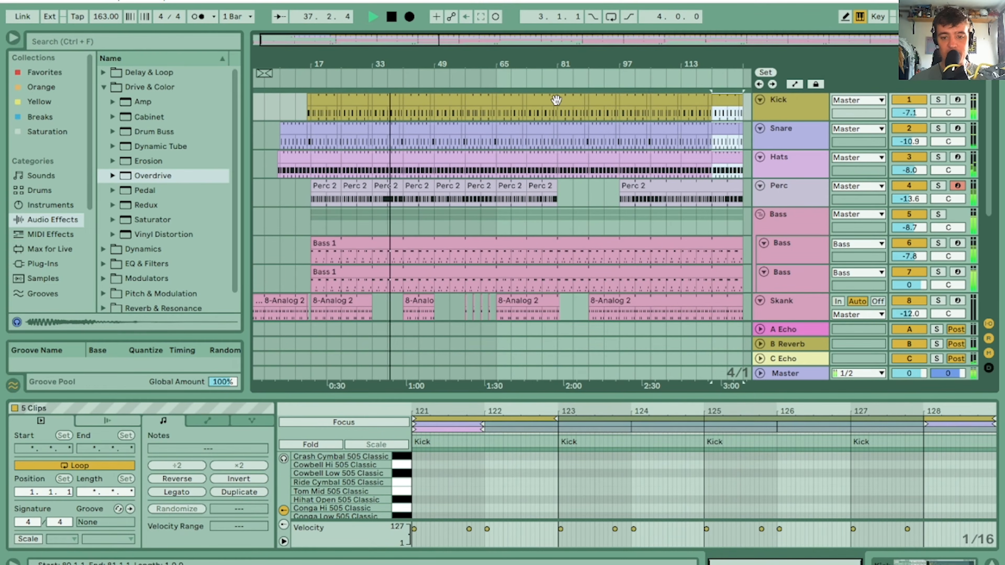
click(536, 183)
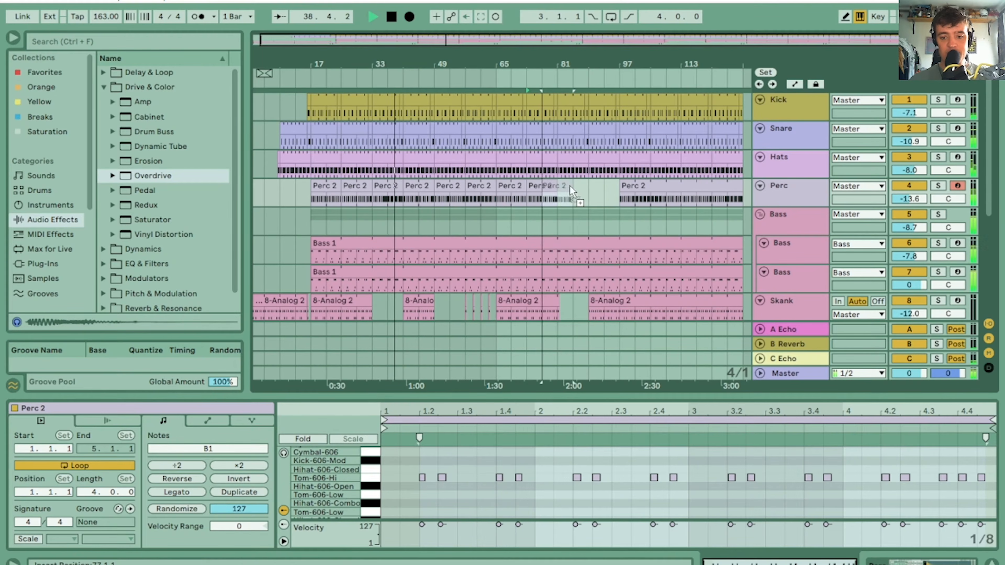
drag(570, 186, 633, 187)
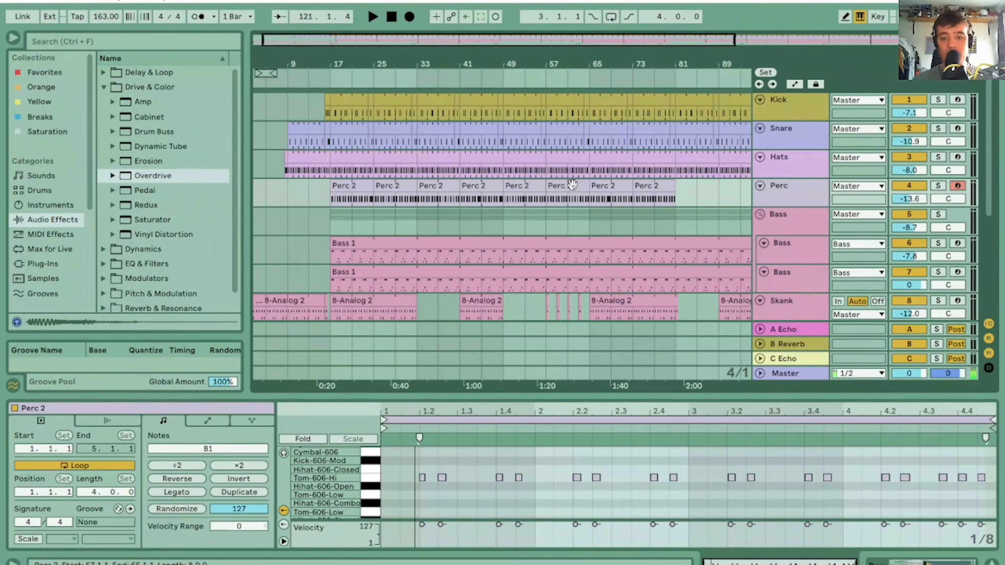
Select the snare section starting at bar 17 and play back the arrangement from there
drag(416, 63, 616, 85)
click(459, 130)
click(314, 129)
key(space)
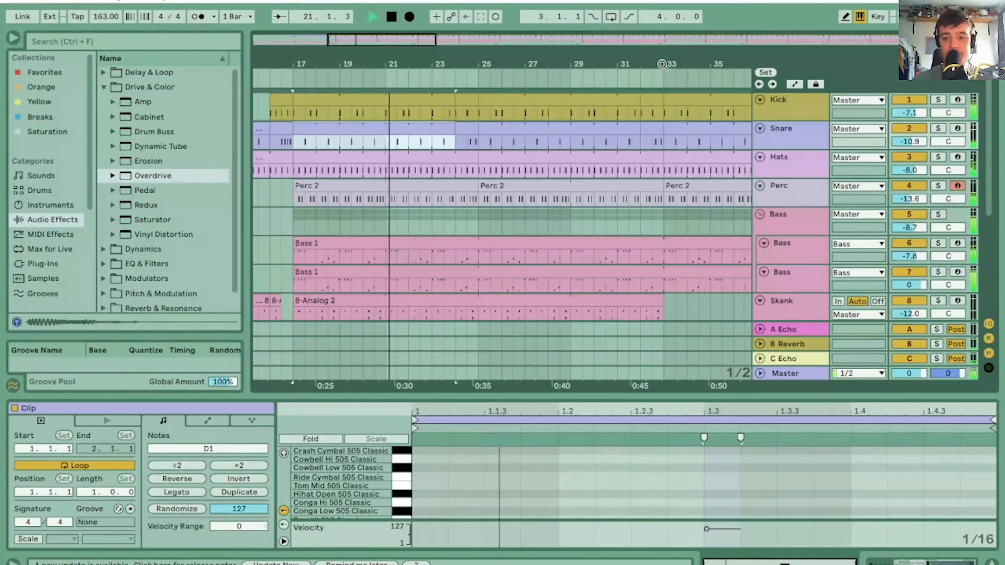
Try duplicating the first closed hi-hat hit of bar 32, and undo it
drag(662, 64, 553, 79)
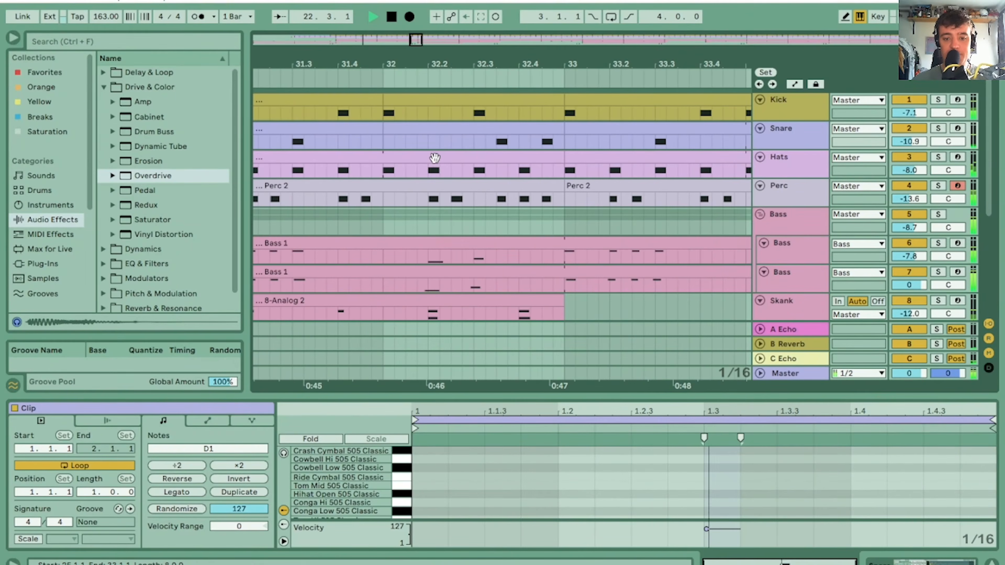
click(435, 159)
scroll(437, 489, down, 2)
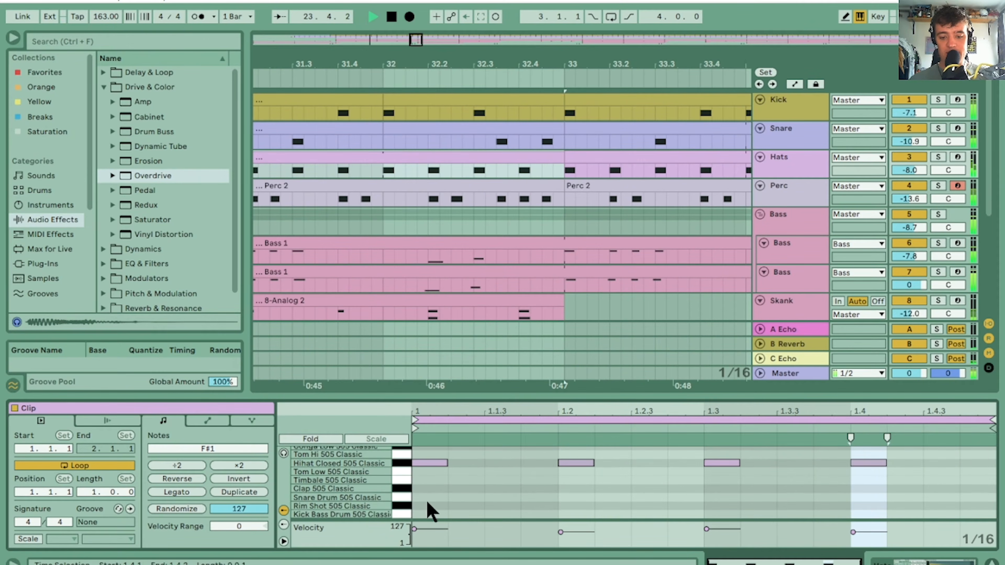
drag(434, 487, 440, 446)
key(ctrl+d)
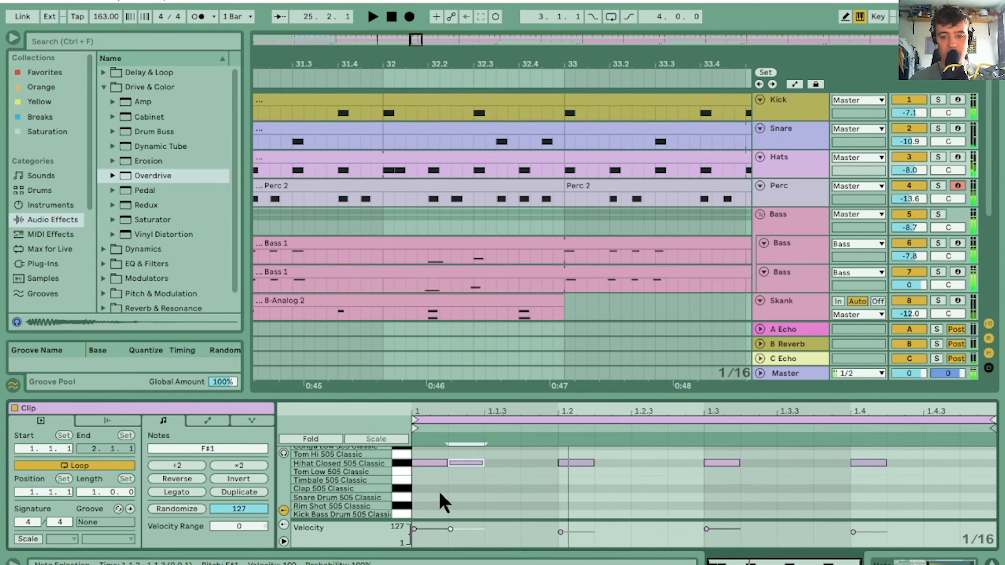
key(ctrl+z)
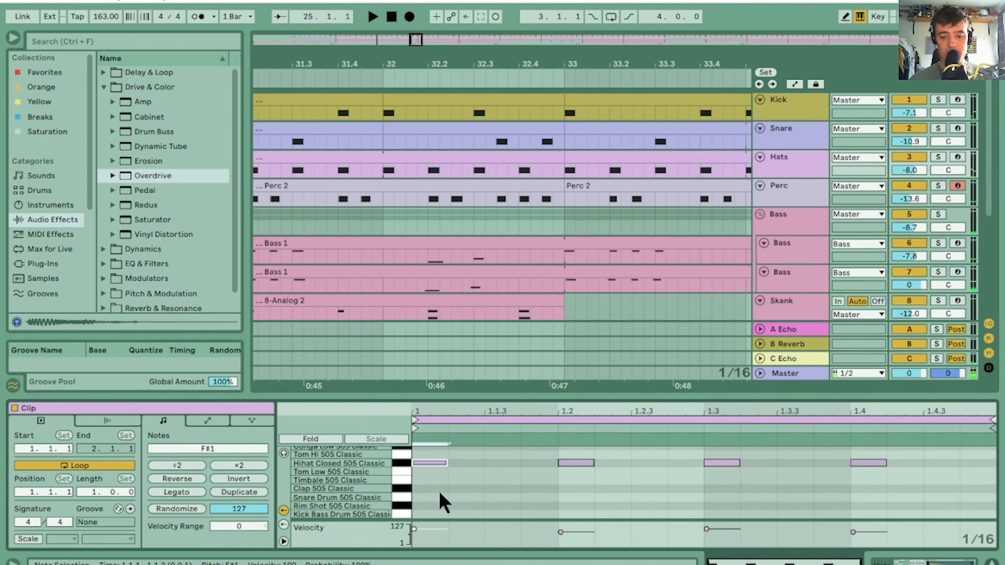
Select the one-bar Hats clip at bar 32 and loop playback over that bar
click(442, 186)
click(429, 159)
click(382, 172)
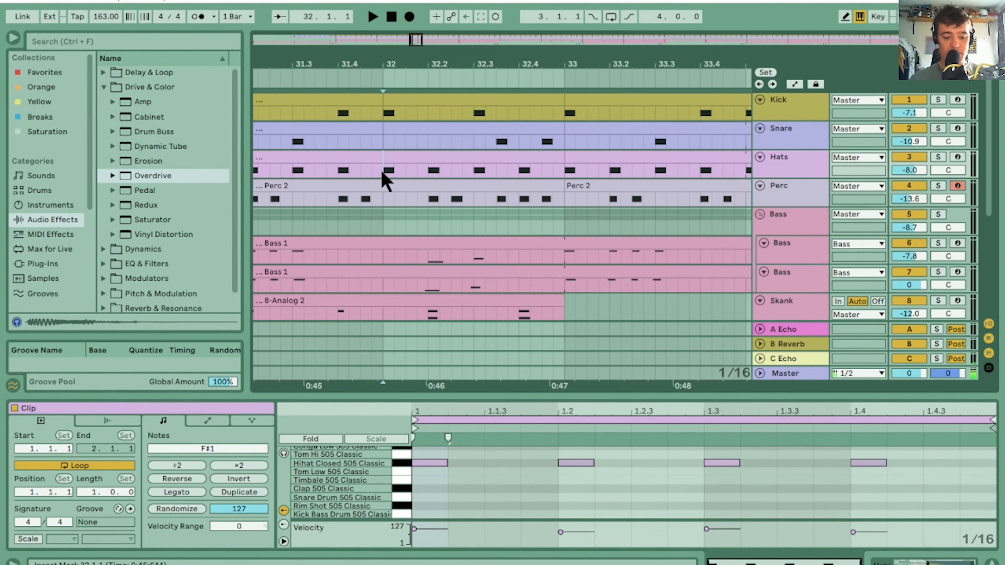
click(451, 155)
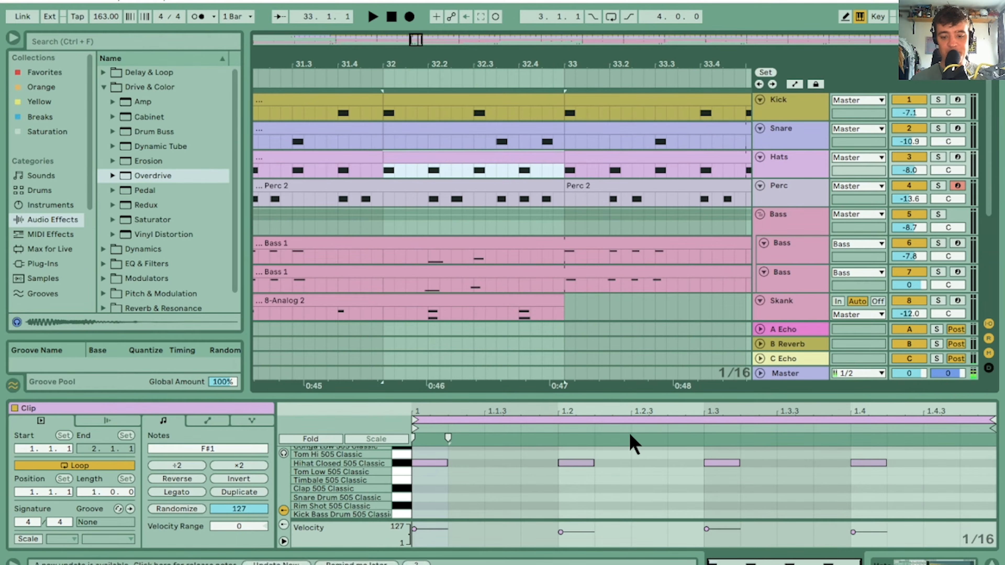
key(space)
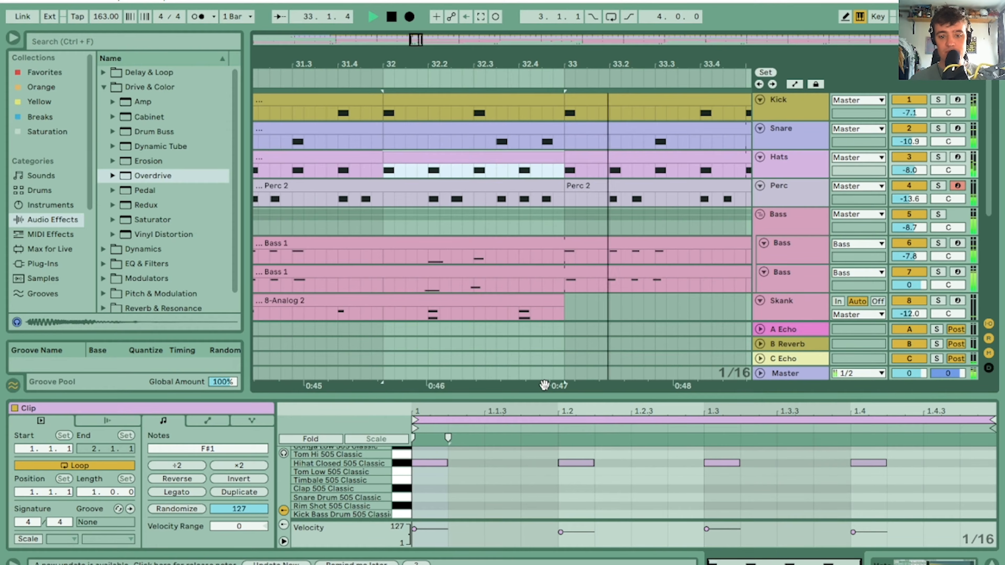
key(ctrl+l)
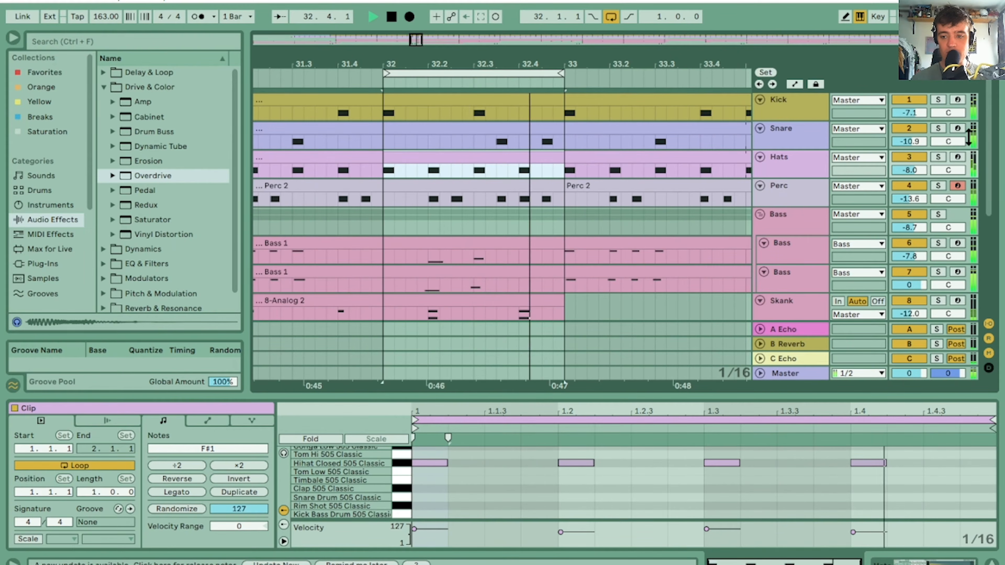
Solo the Hats track and draw extra closed hi-hat hits at 1.3.2, 1.3.3, 1.4.2 and 1.4.3
click(937, 157)
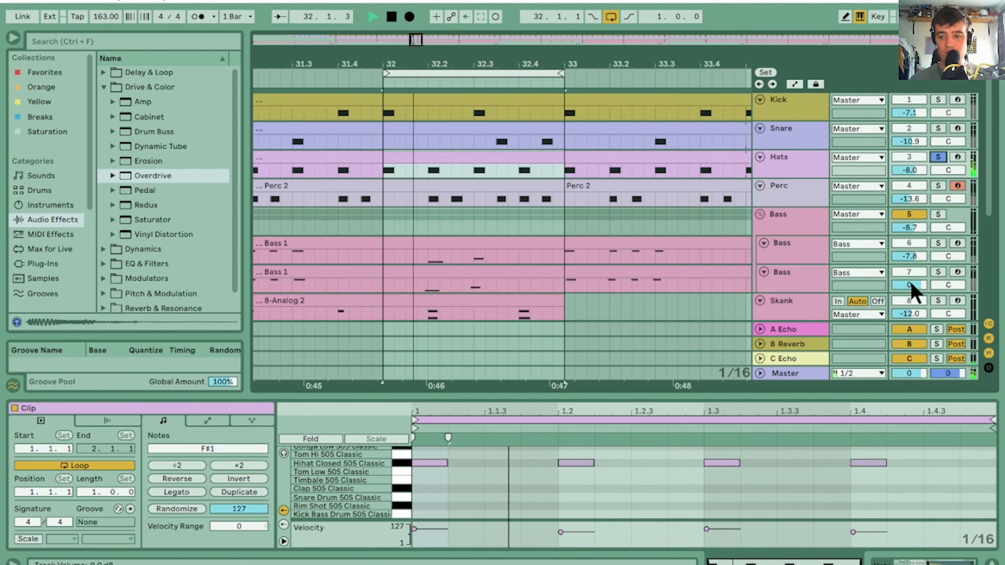
click(666, 472)
key(b)
click(762, 463)
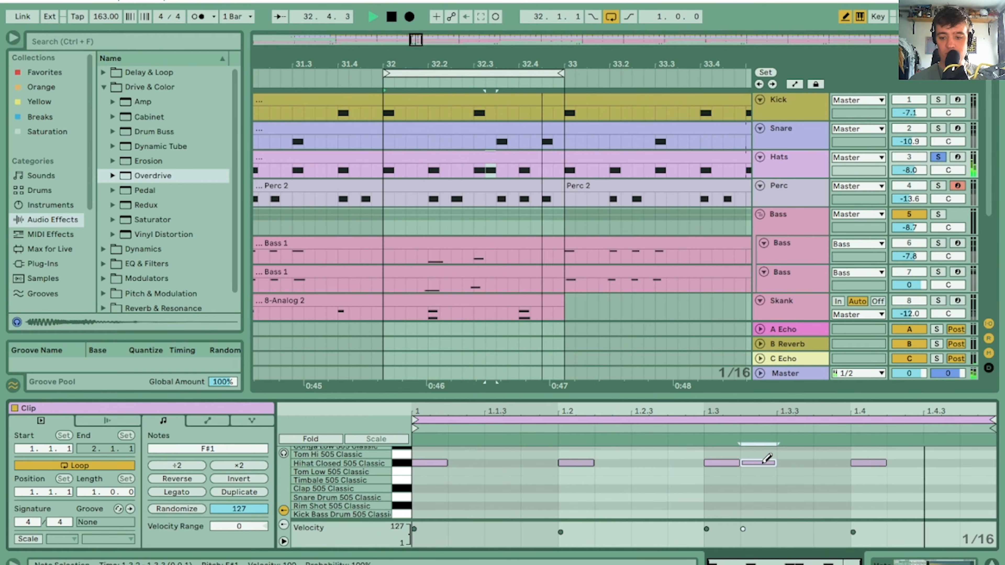
click(789, 463)
click(905, 463)
click(941, 463)
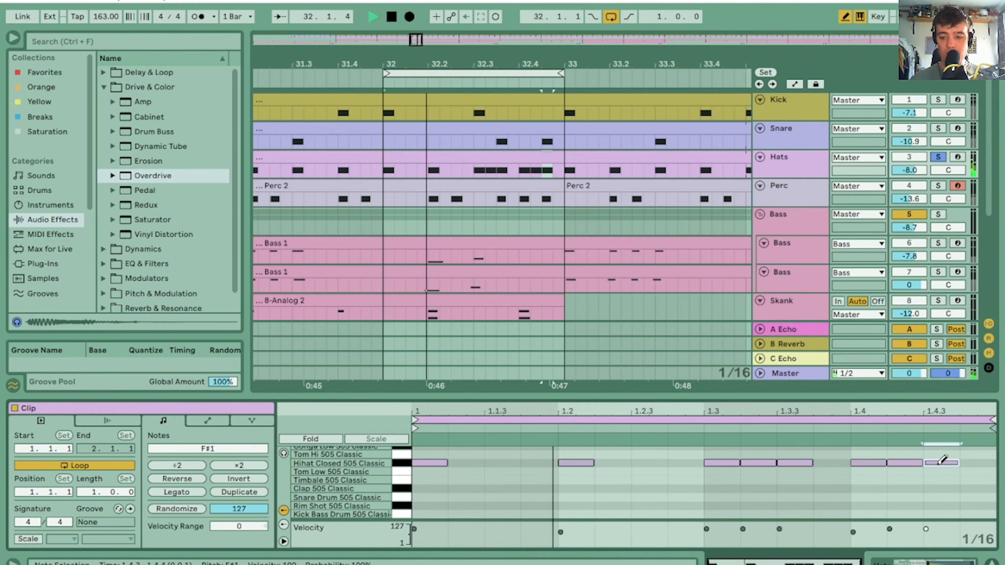
Lower the velocities of the added hi-hat hits so each roll fades downward, and unsolo the Hats track
drag(756, 474, 788, 461)
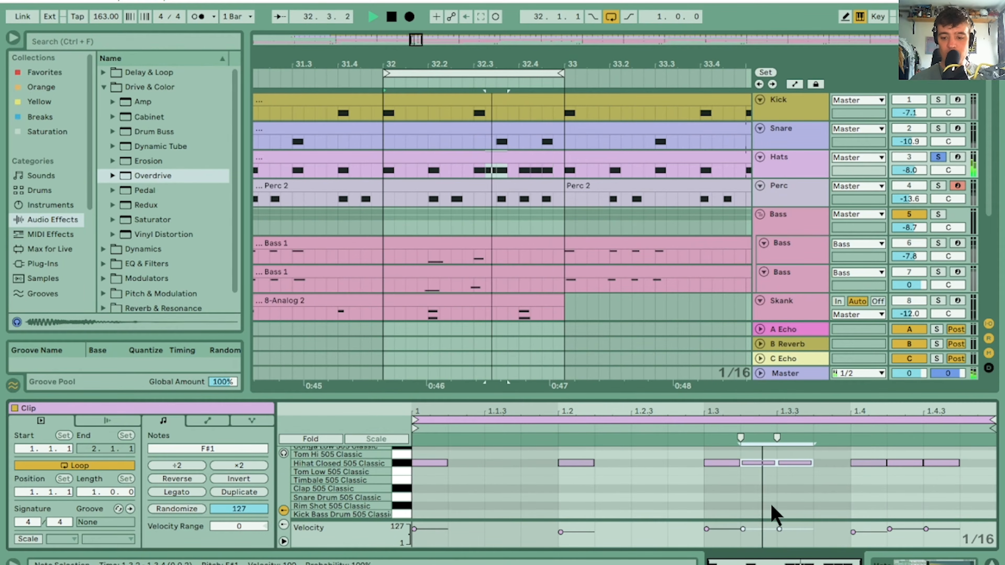
drag(763, 527, 795, 545)
click(794, 524)
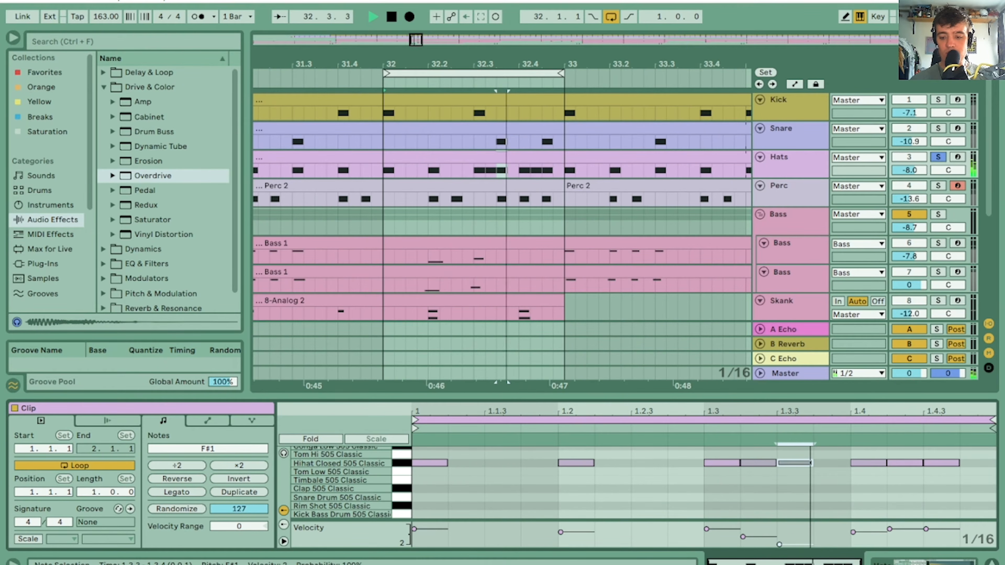
drag(895, 529, 928, 544)
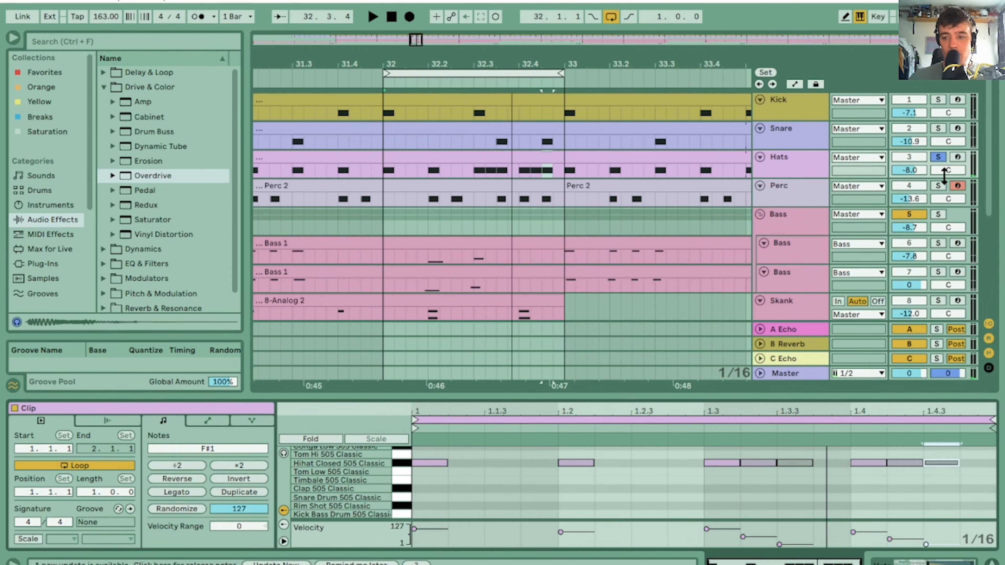
click(938, 158)
Shorten the six hi-hat hits of the two rolls and nudge the four added ones slightly earlier
drag(709, 475, 953, 461)
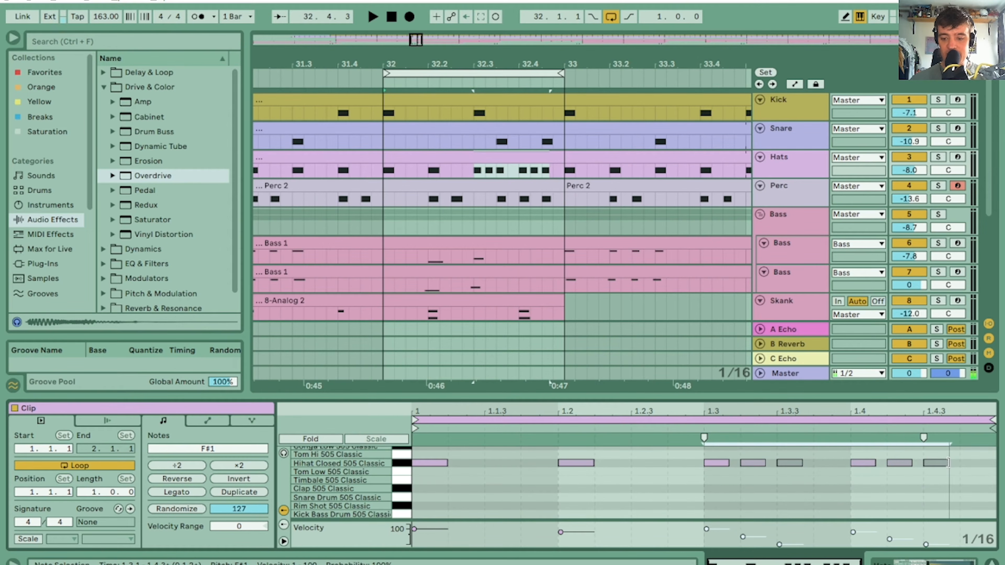
click(742, 488)
drag(747, 487, 816, 446)
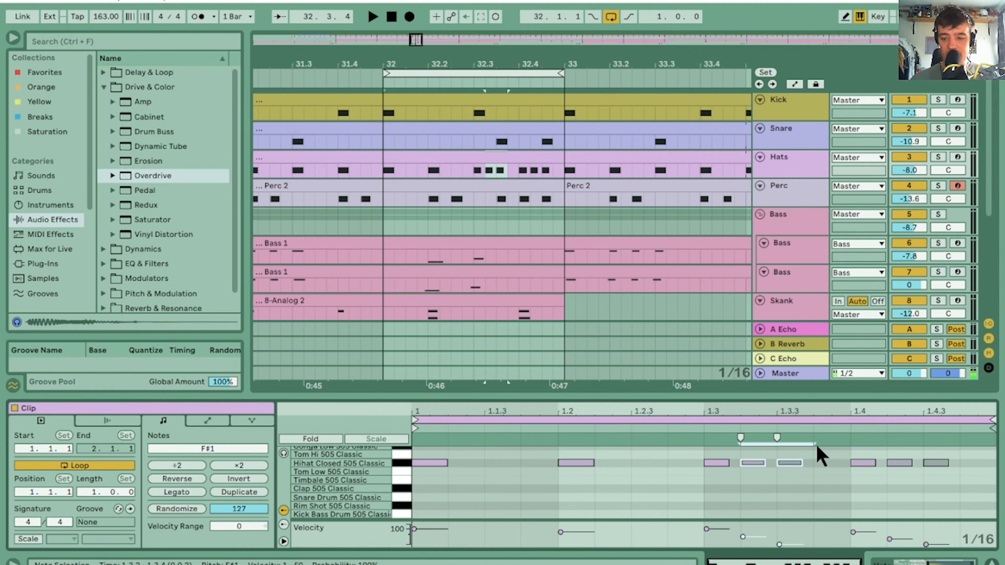
drag(890, 482, 963, 459)
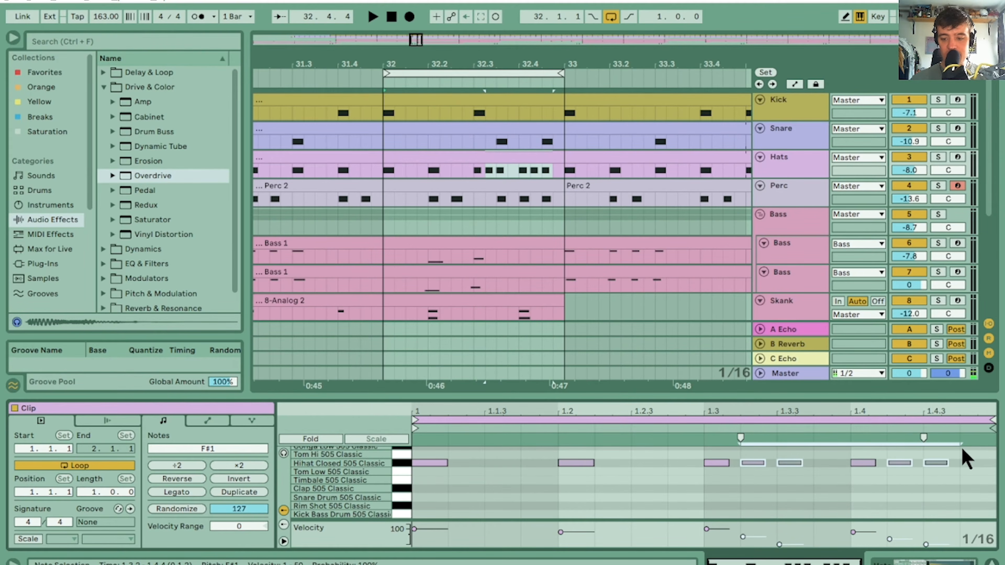
key(alt+Left)
key(alt+Left)
key(alt+Left)
key(alt+Left)
key(alt+Left)
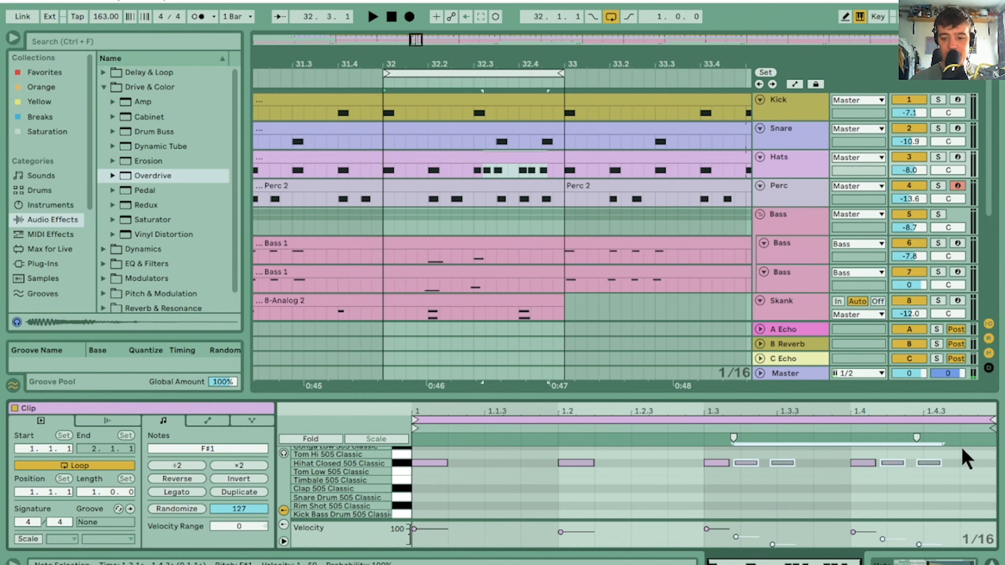
Try nudging the last hi-hat hit of each roll further forward in time, and move both back
click(767, 489)
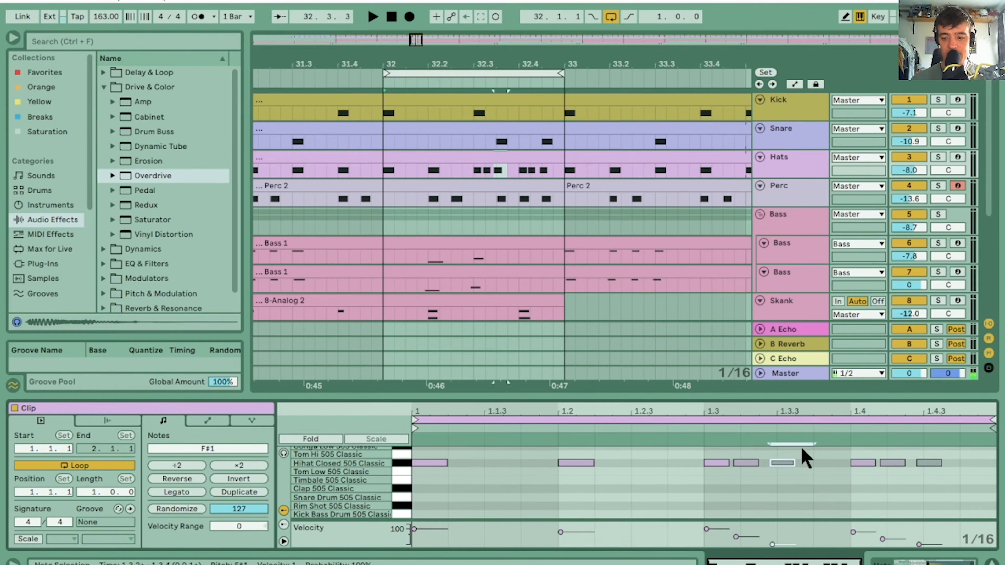
drag(916, 485, 960, 458)
key(alt+Left)
key(alt+Left)
key(alt+Left)
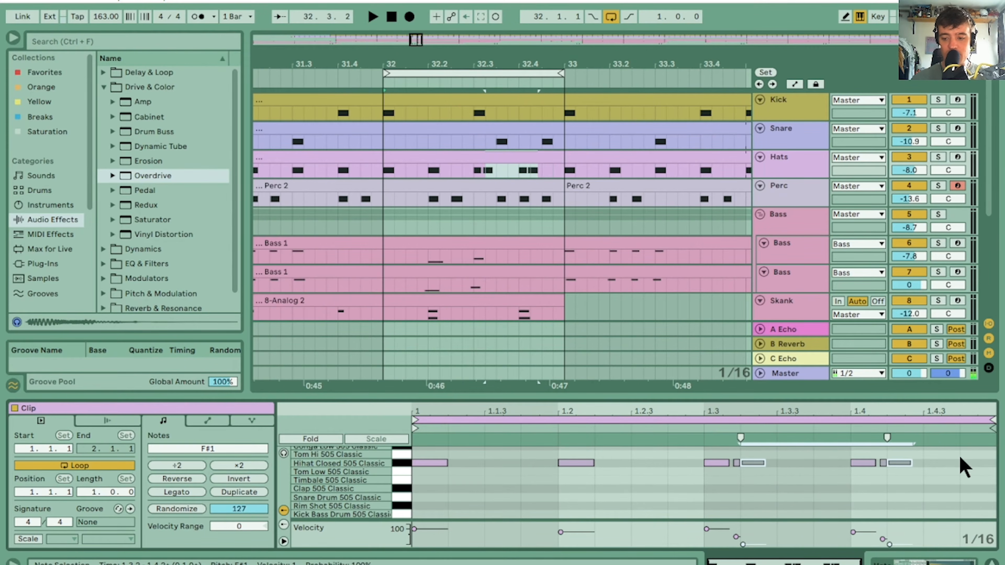
key(alt+Right)
key(alt+Right)
key(alt+Right)
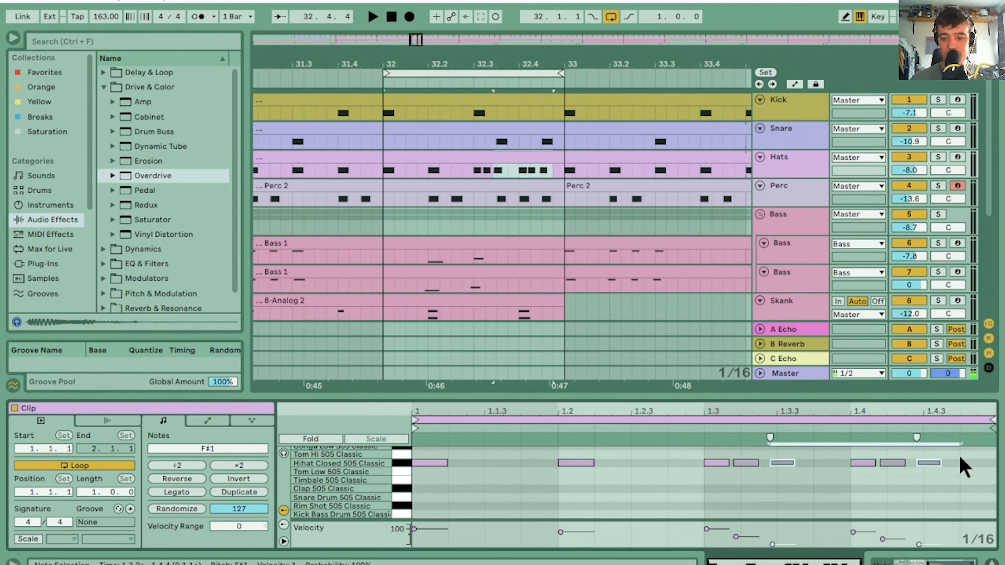
Nudge the added closed hi-hat hits in both bar 32 rolls slightly earlier in time, especially each roll's last hit
key(shift+Left)
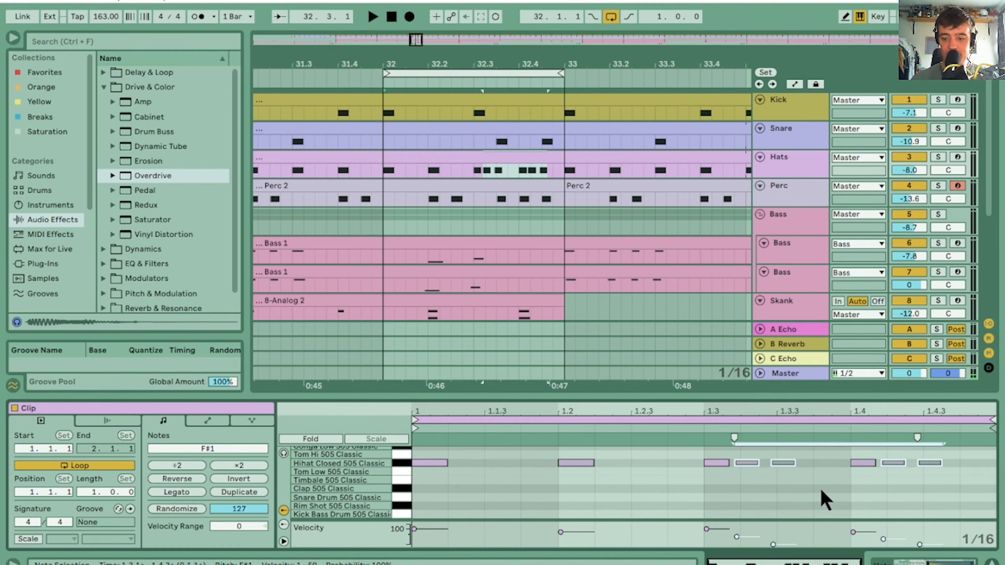
key(alt+Left)
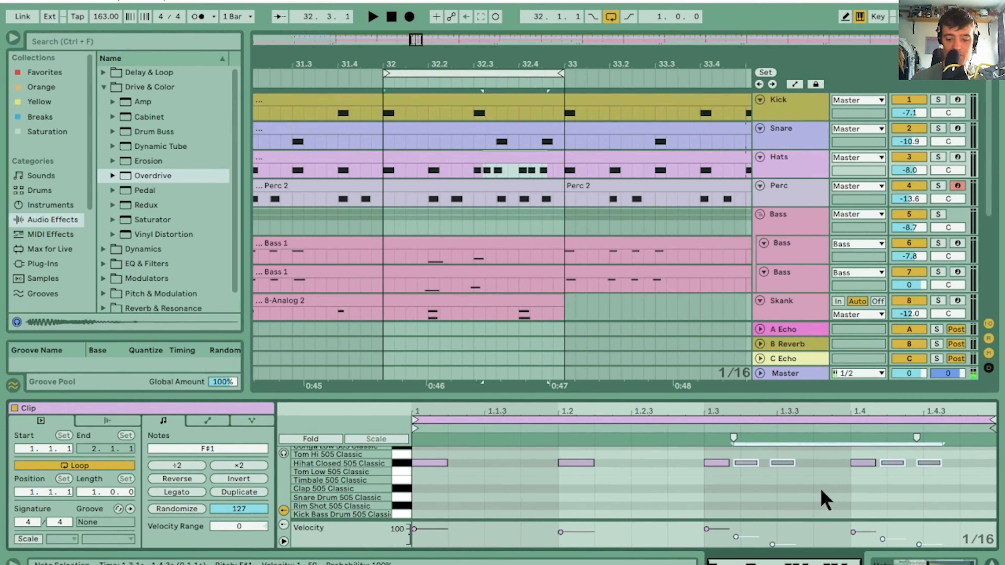
key(shift+Right)
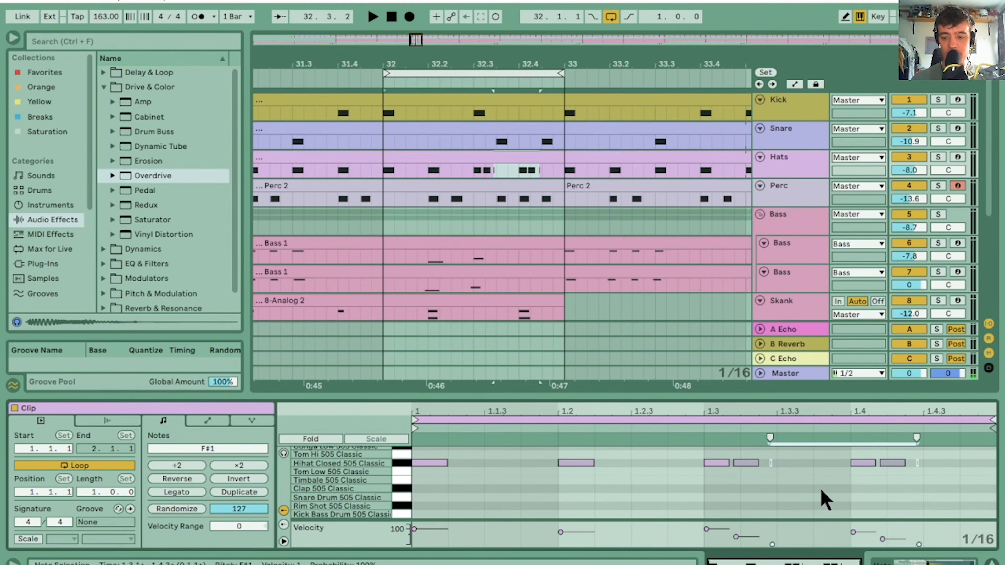
click(771, 493)
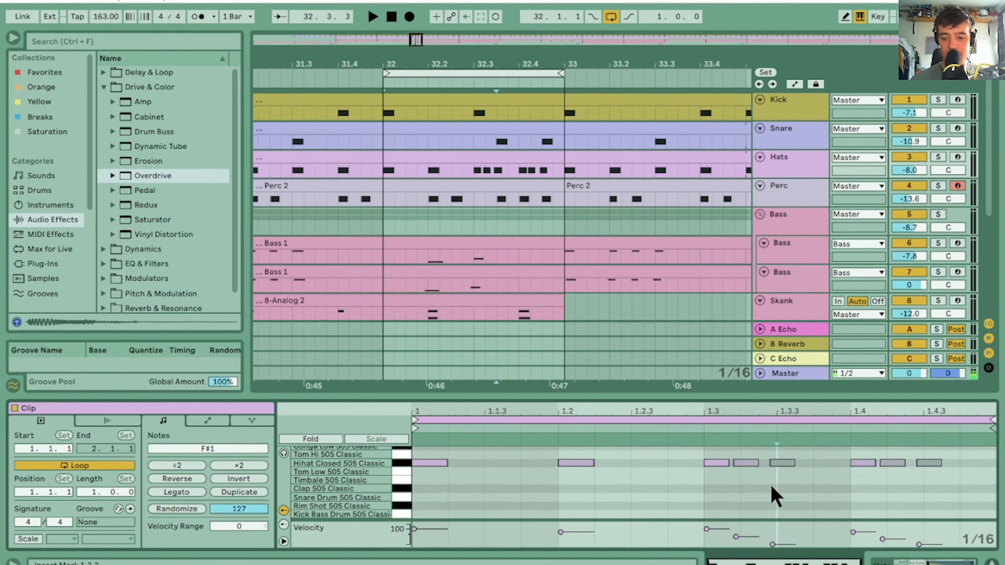
drag(771, 492, 803, 451)
drag(939, 493, 973, 411)
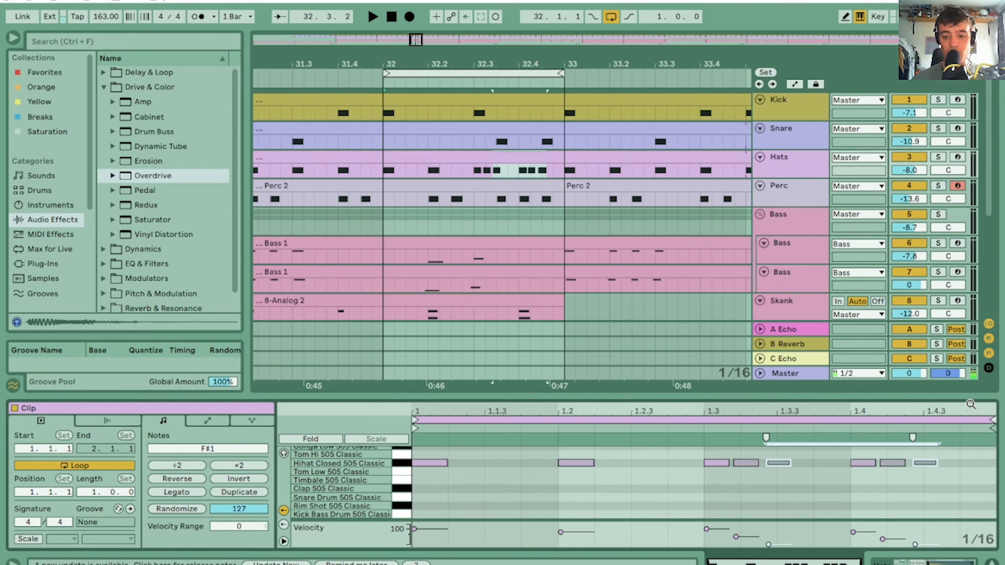
Play back bar 32 with the Hats track soloed to check the timing of both rolls, and unsolo it
key(space)
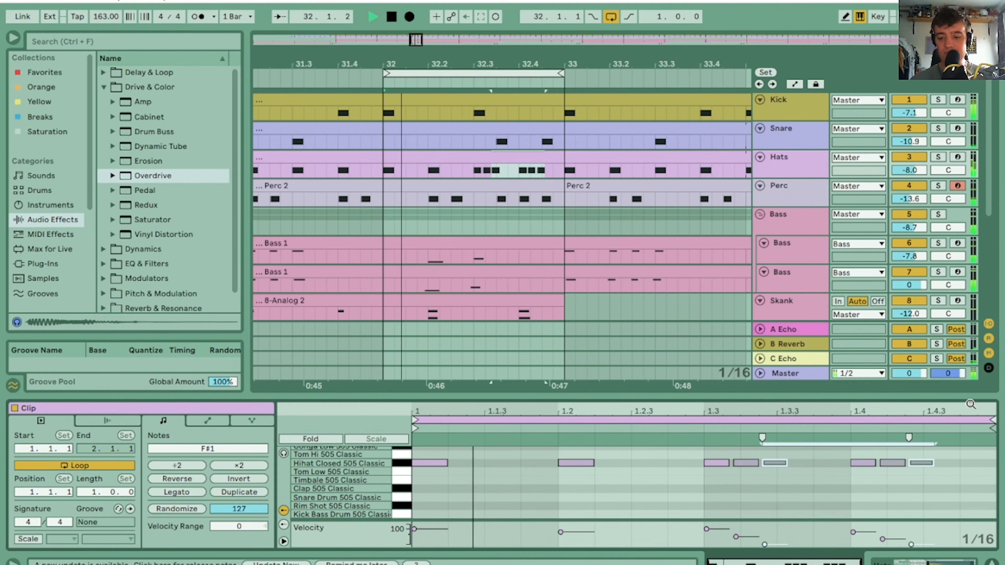
key(space)
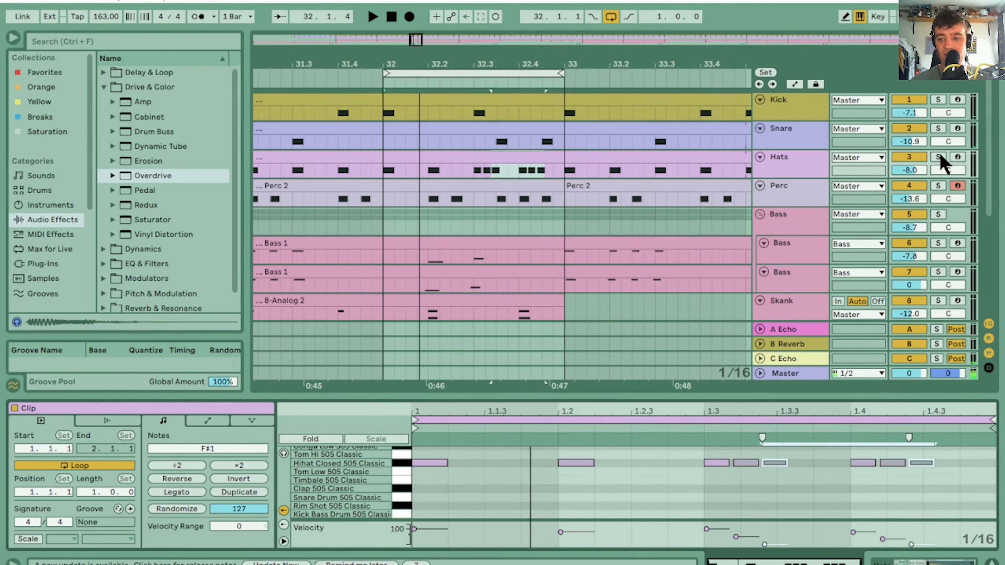
click(938, 157)
key(space)
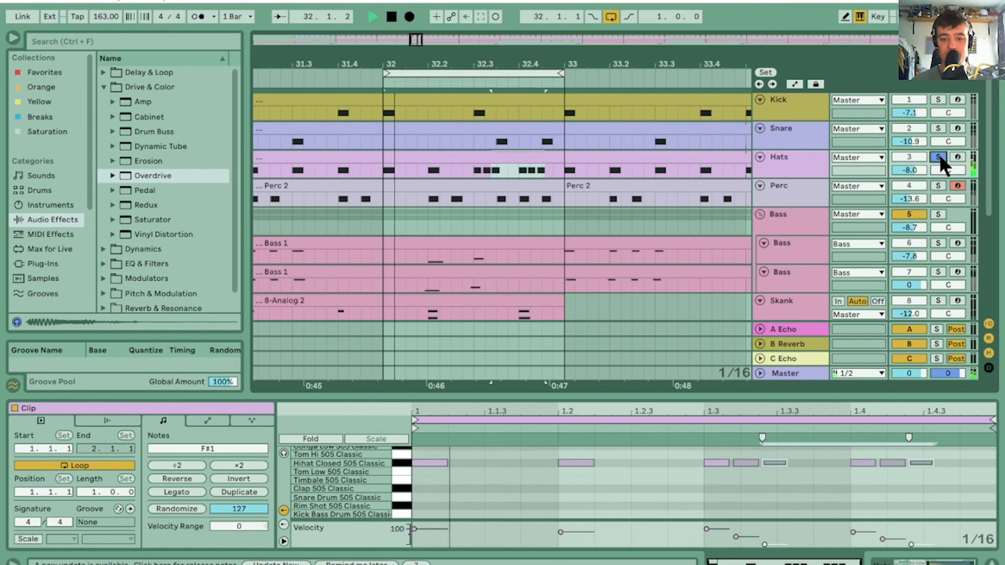
key(space)
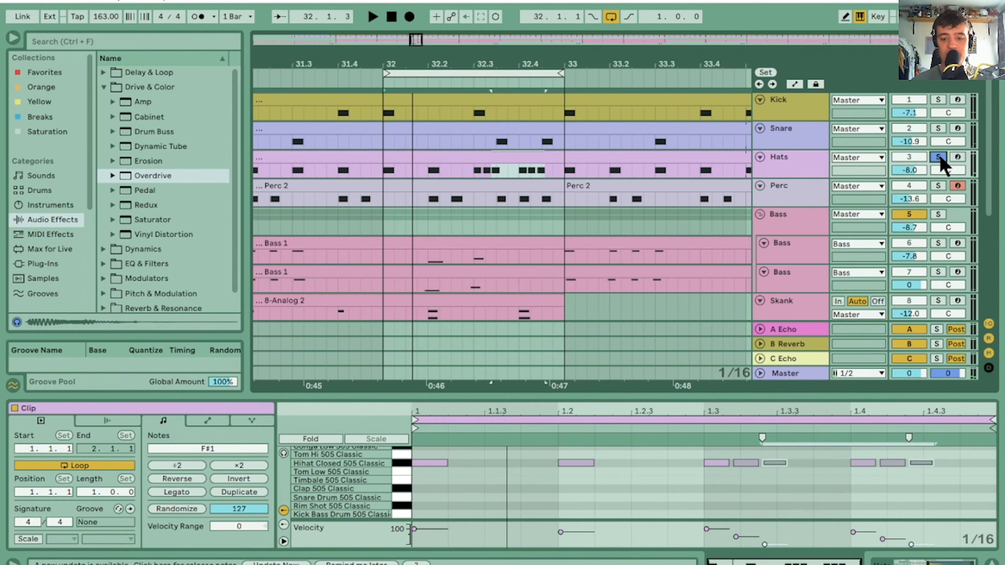
key(space)
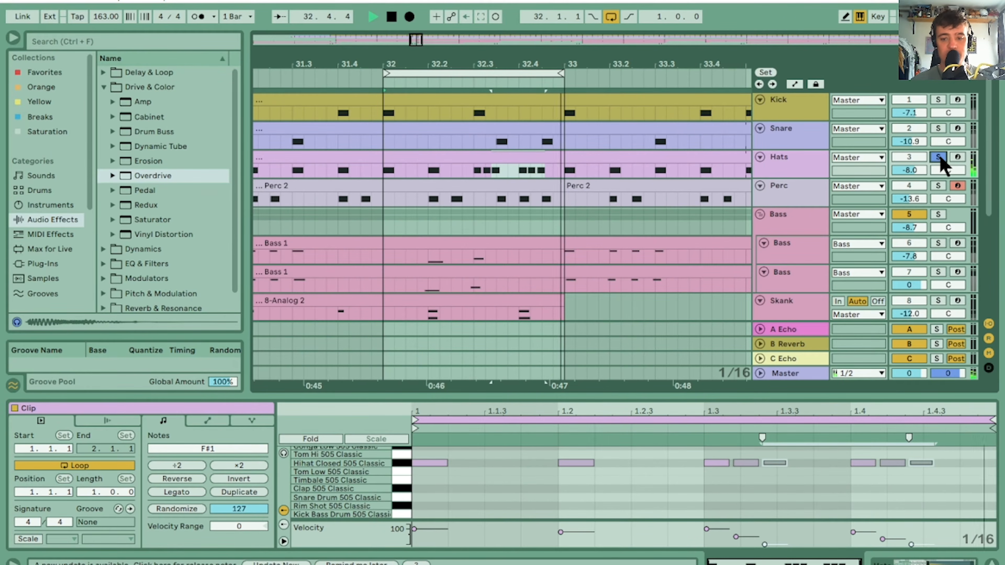
click(938, 157)
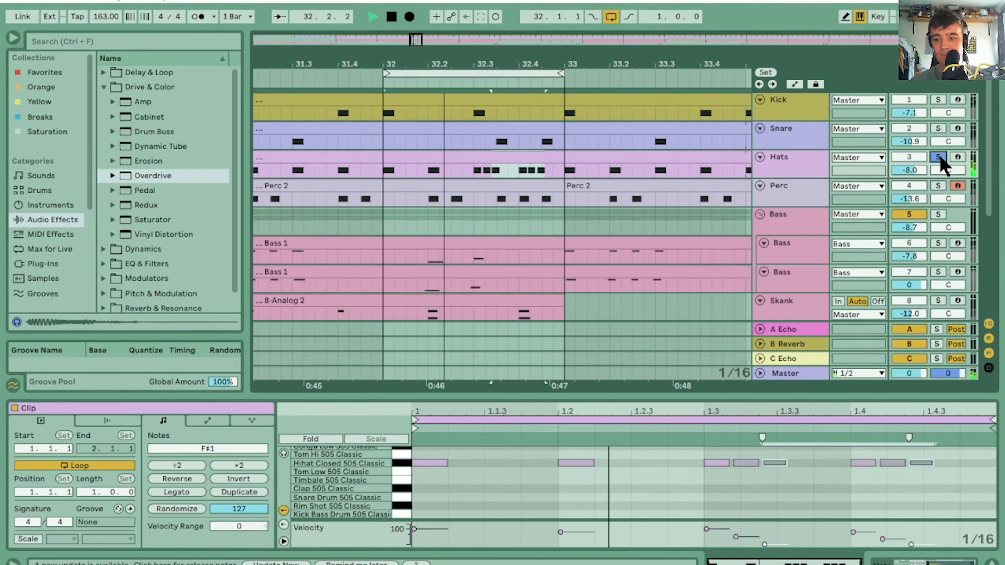
Turn off the arrangement loop and play through bar 32 with its Snare clip open for editing
click(612, 18)
drag(480, 63, 480, 61)
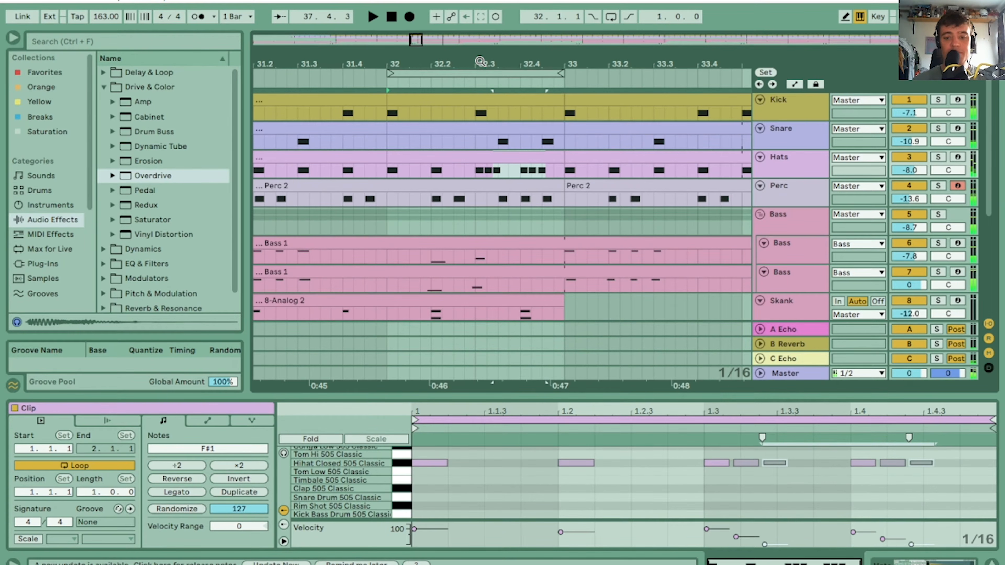
click(527, 130)
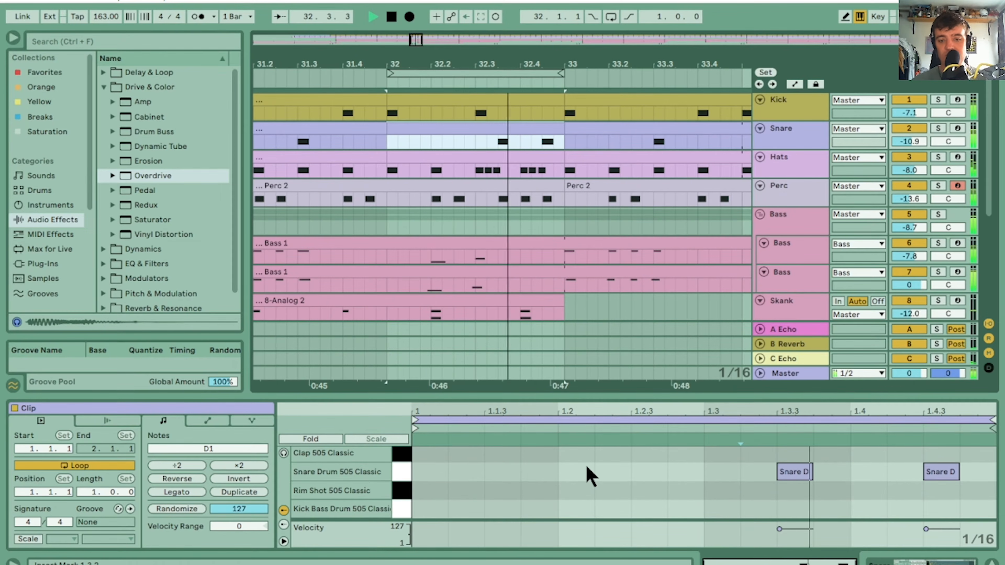
key(space)
key(space)
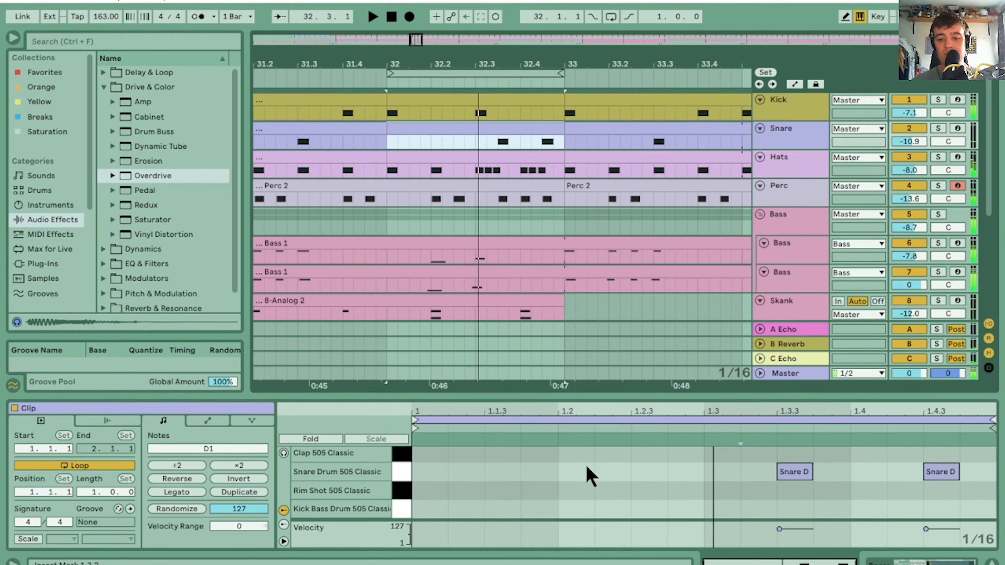
Move the first snare hit of bar 32 from 1.3.3 back to 1.3 and listen to the change
click(810, 472)
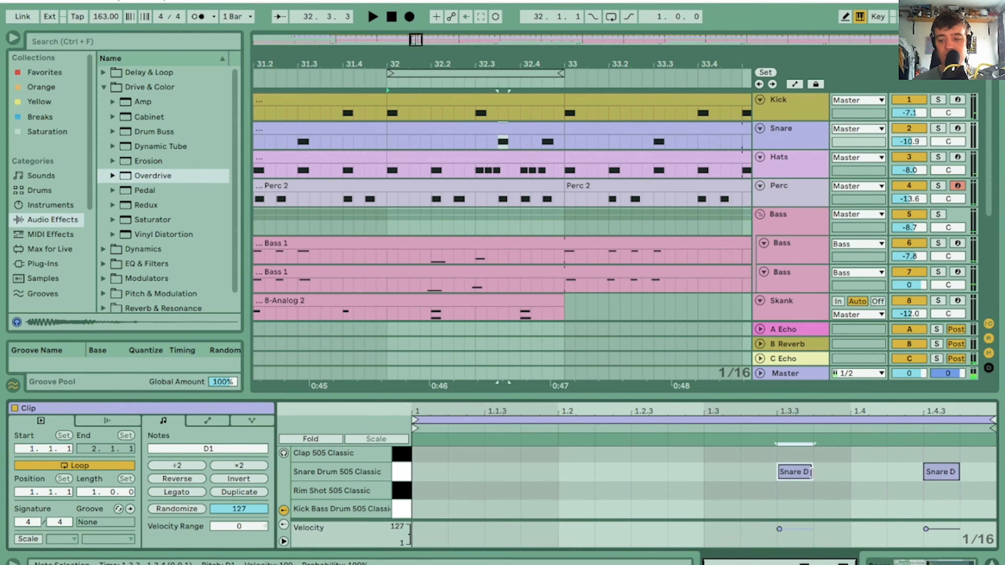
key(Left)
key(Left)
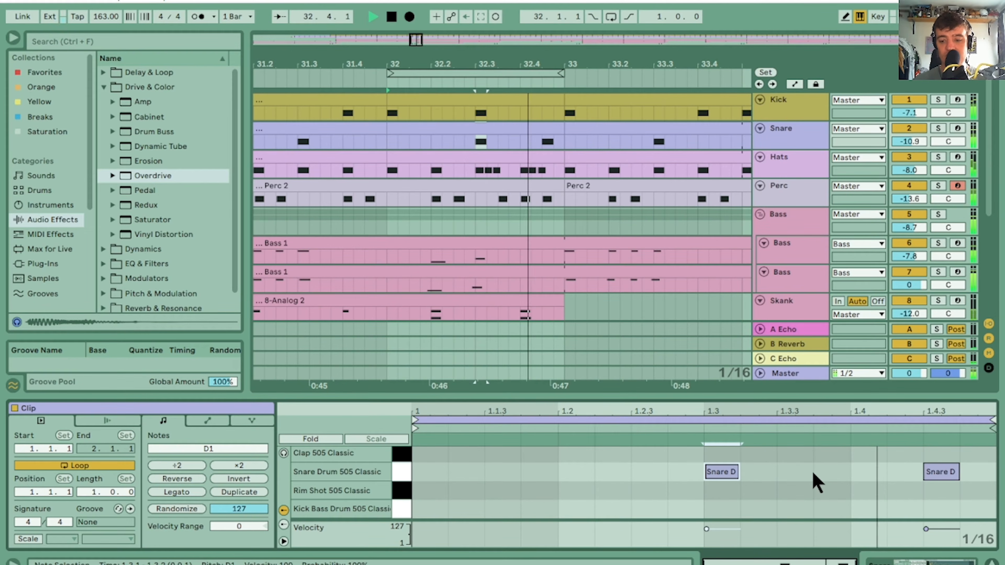
key(space)
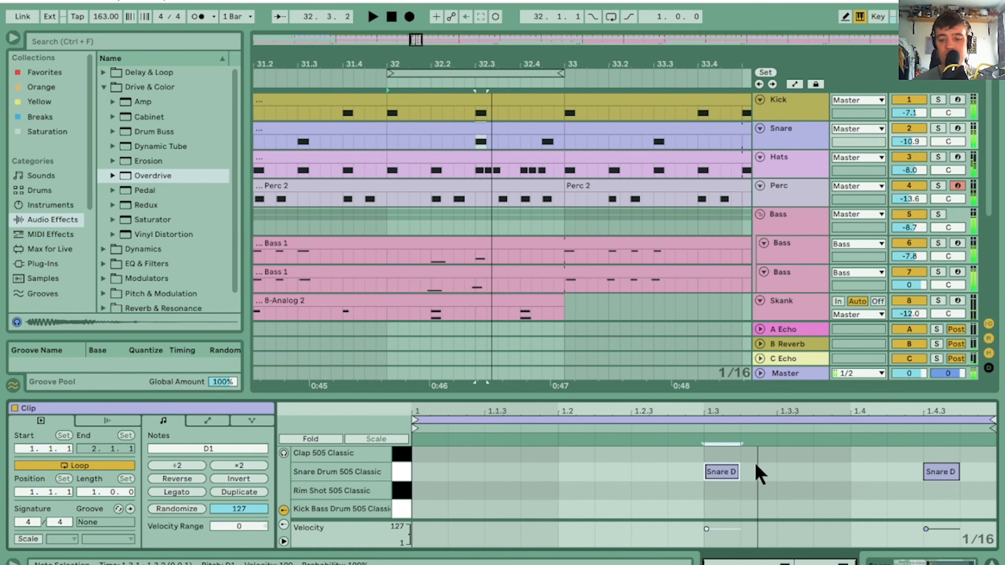
Build a rising snare fill by duplicating the 1.3 hit to 1.3.3 and 1.4, with velocities of 34, 55 and 77
drag(751, 520, 751, 486)
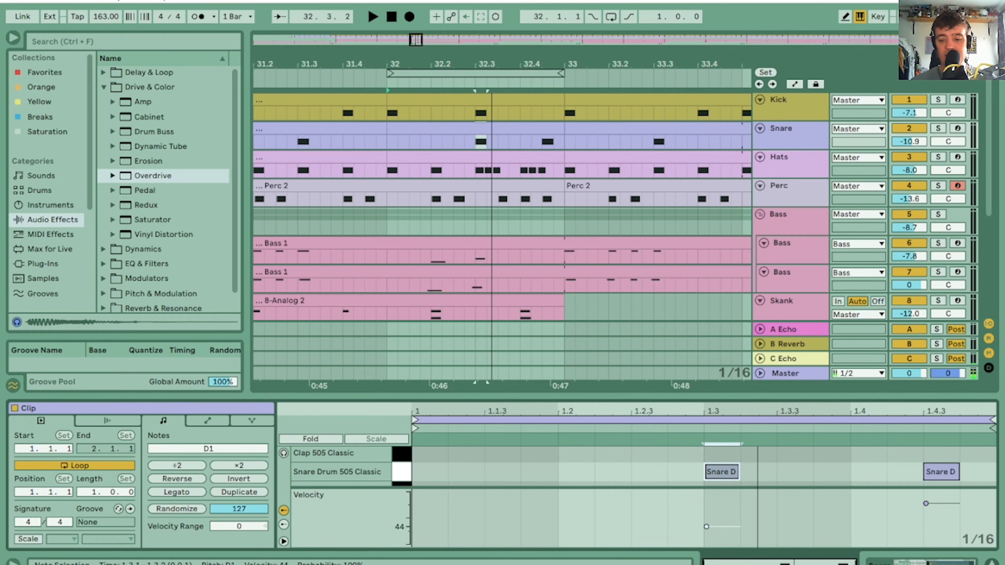
drag(716, 450, 758, 471)
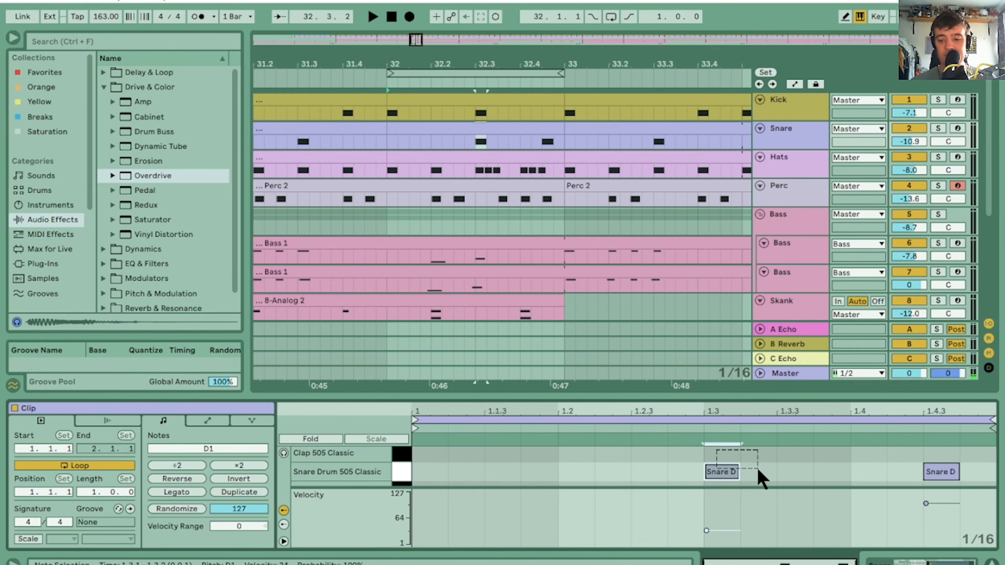
key(ctrl+d)
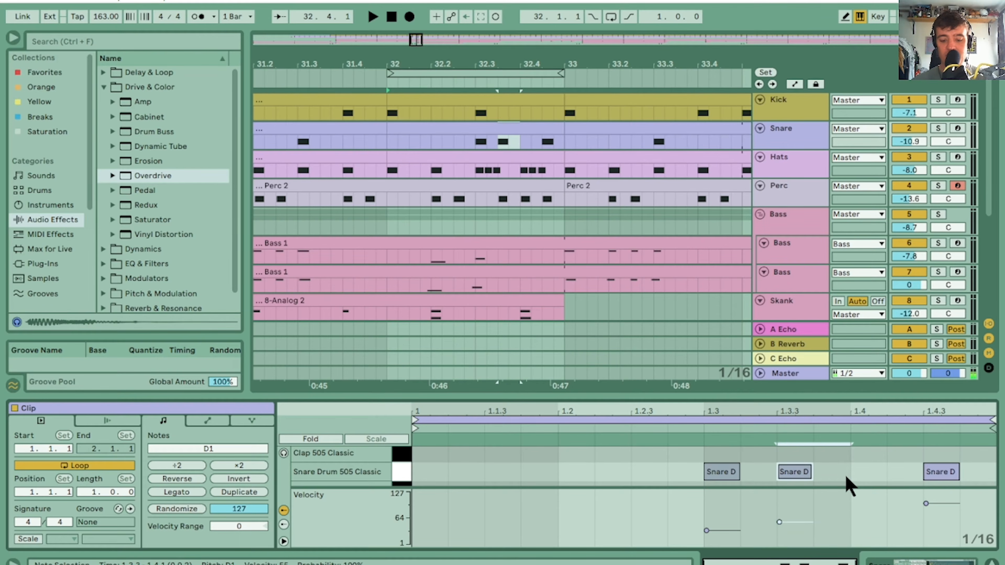
key(ctrl+d)
click(873, 528)
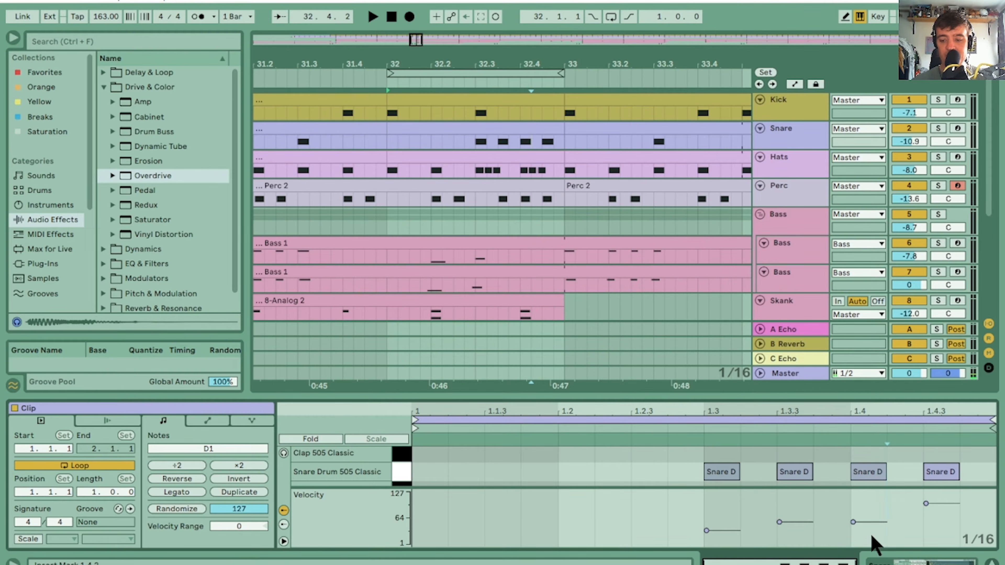
drag(844, 515, 879, 531)
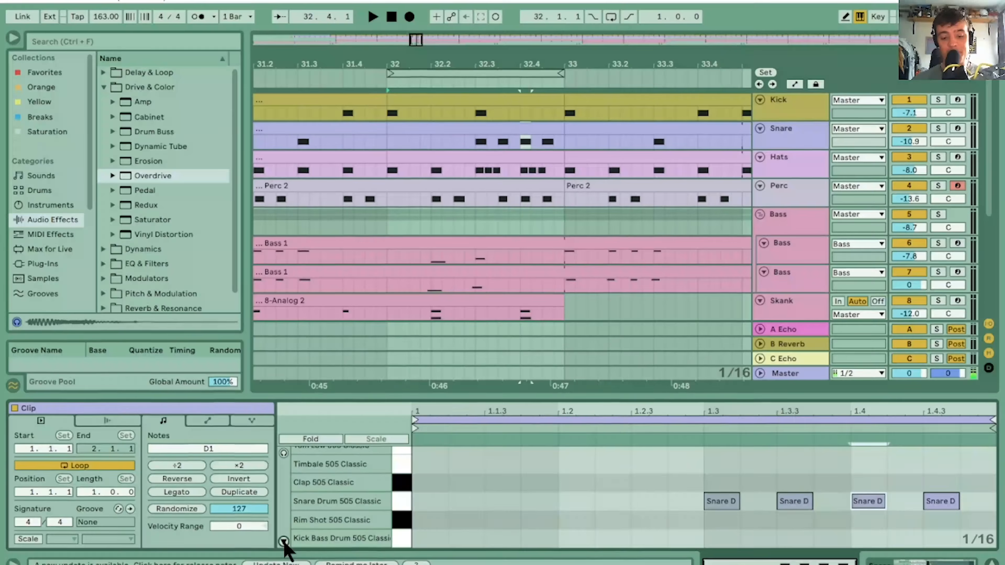
Show the velocity lane with the Snare Drum row and play back the snare fill into bar 33
click(284, 541)
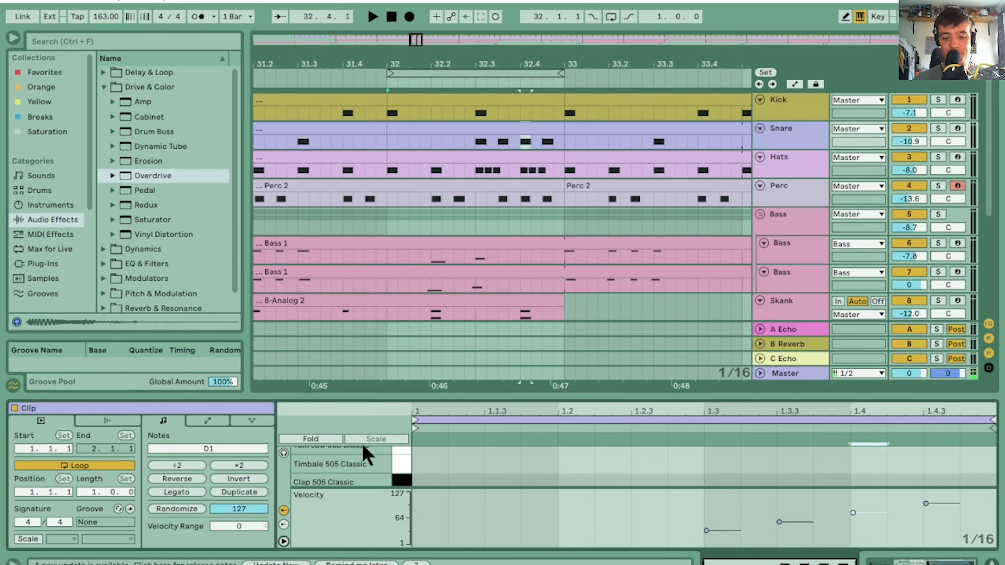
scroll(355, 463, down, 3)
scroll(353, 463, up, 3)
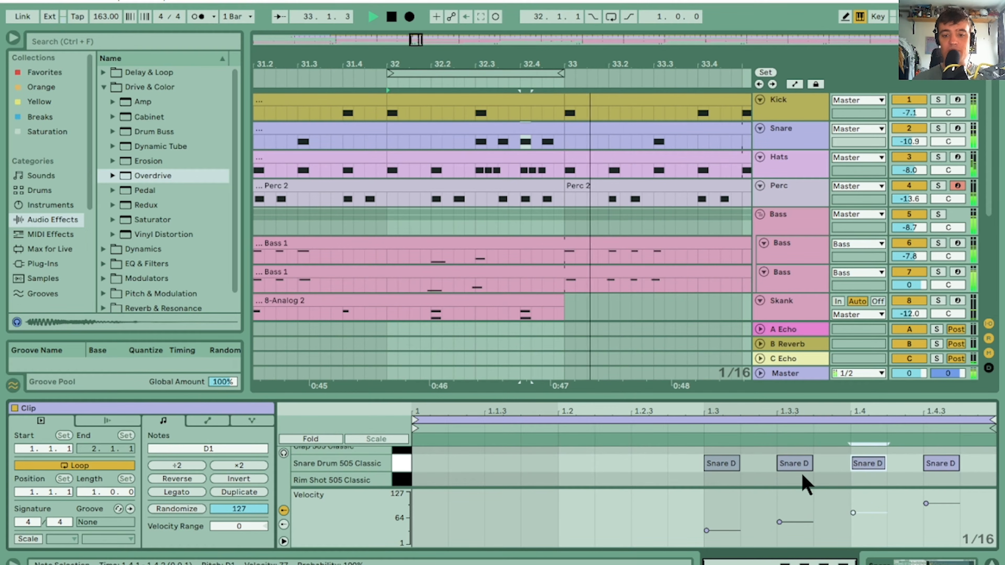
key(space)
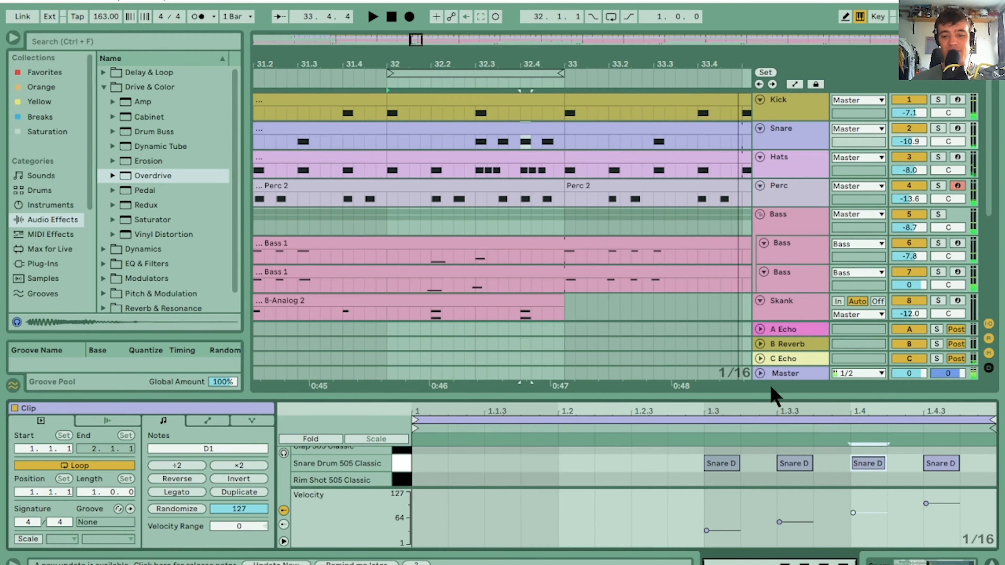
Delete the added closed hi-hat hits after 1.3 and 1.4 in the bar 32 Hats clip, leaving only the main hits
click(540, 204)
click(526, 155)
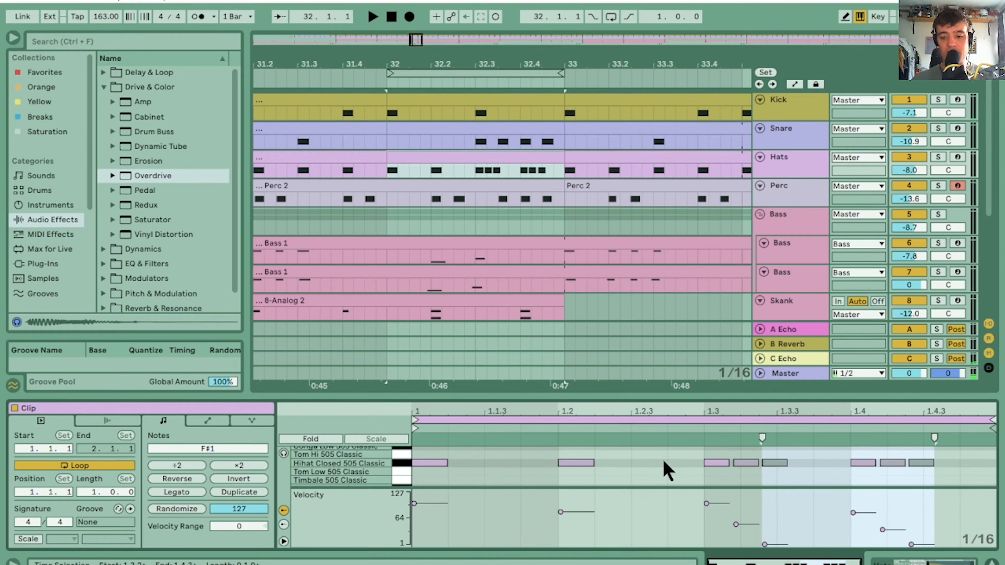
click(740, 476)
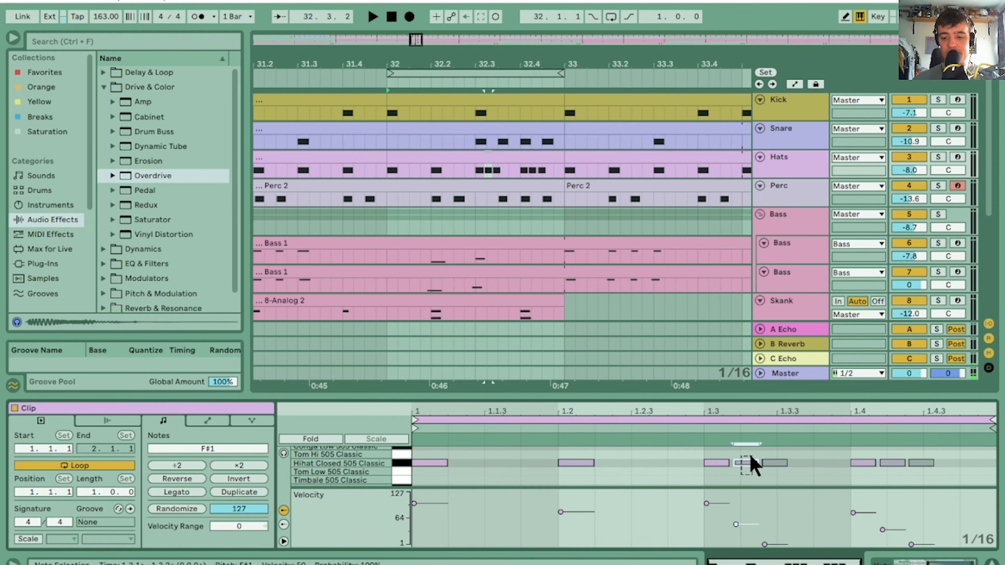
key(Delete)
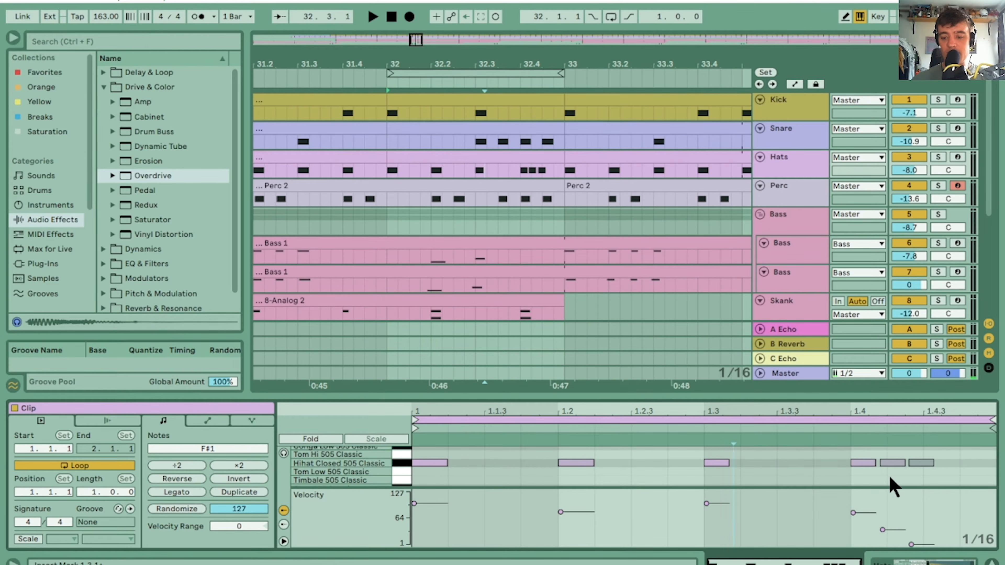
drag(890, 478, 950, 455)
key(Delete)
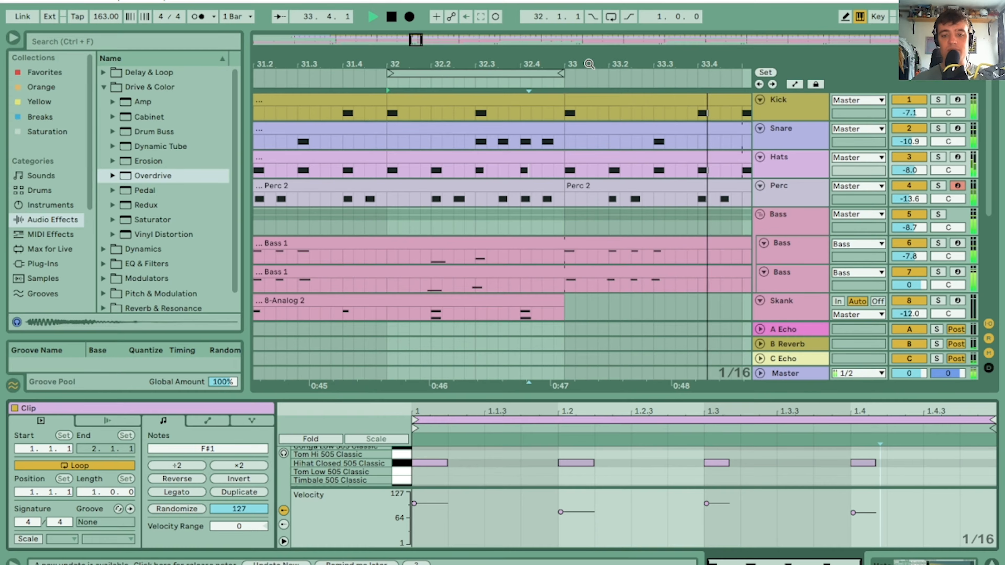
Clear bar 32 from both Bass tracks and the Skank track to make a dropout, and play through the transition
drag(579, 65, 579, 80)
key(space)
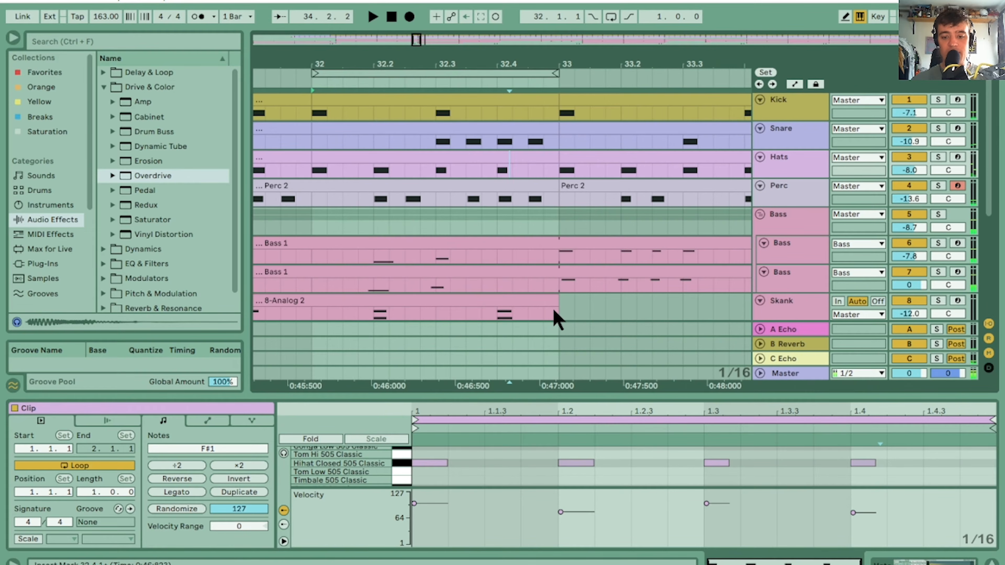
drag(558, 319, 311, 239)
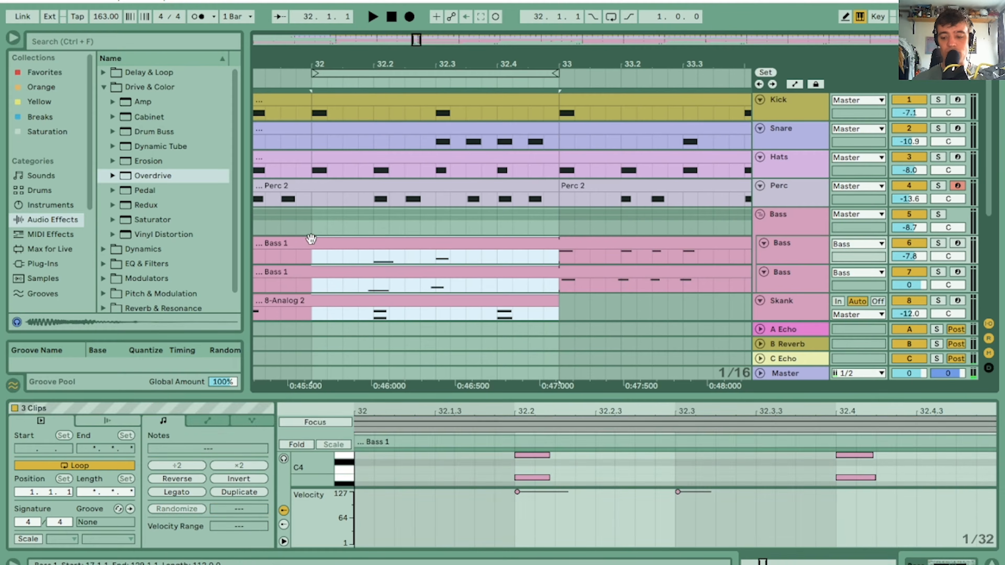
key(Delete)
drag(304, 59, 447, 59)
click(425, 72)
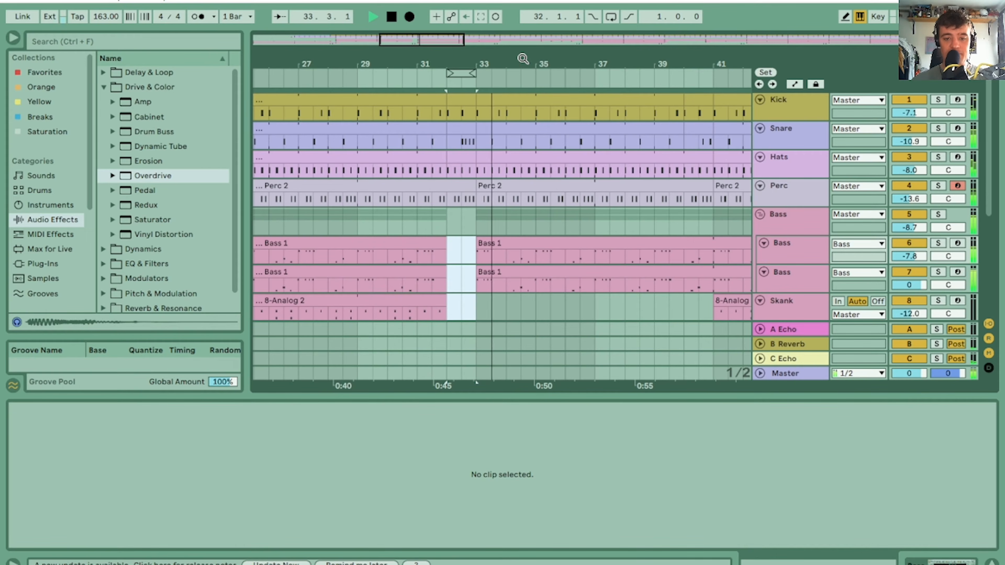
drag(584, 54, 584, 44)
drag(524, 61, 466, 61)
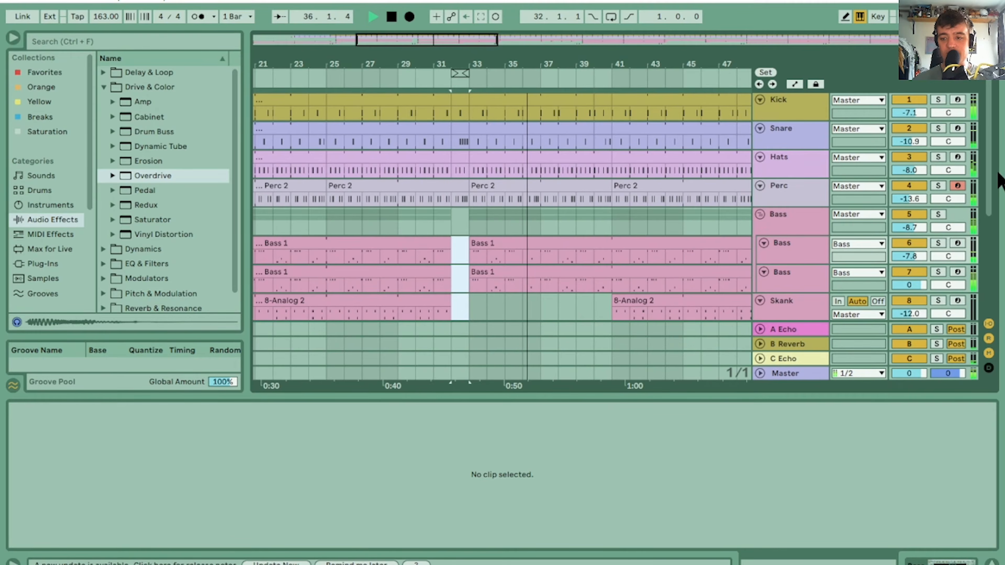
Set the Echo feedback on the FX Laser track to 80%
drag(1001, 180, 1000, 295)
click(850, 264)
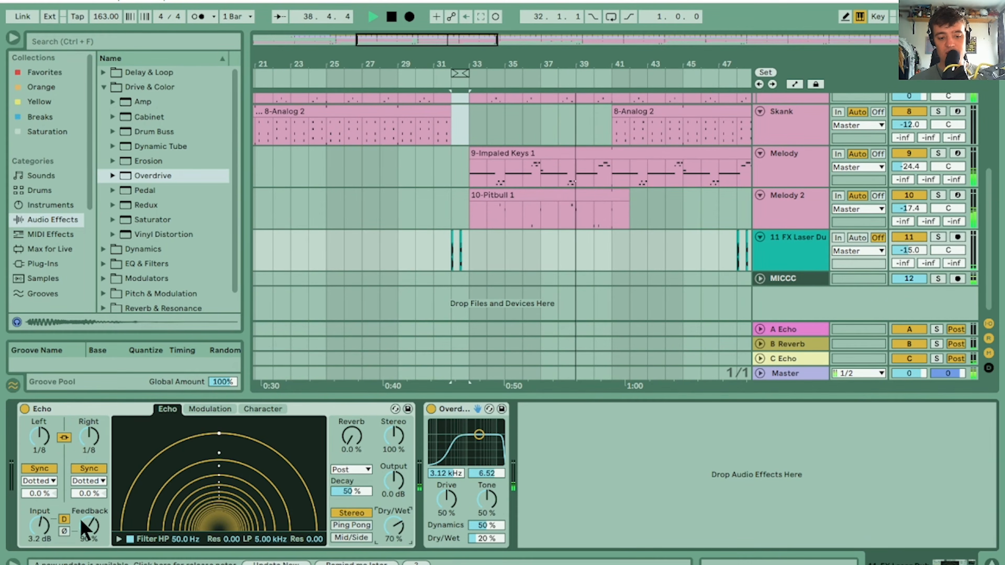
drag(96, 528, 96, 534)
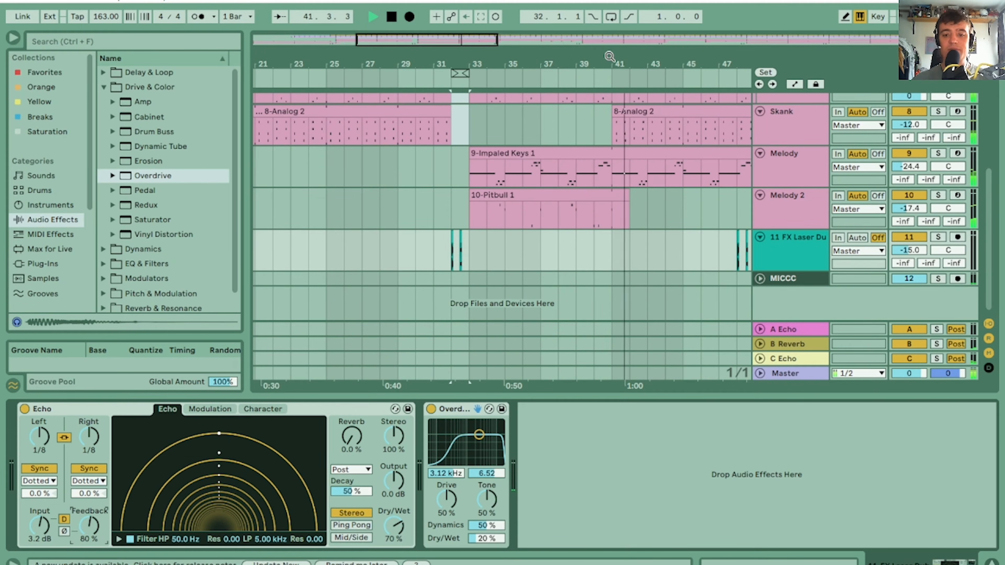
Try extending both Bass clips partway into bar 32, and undo both extensions
drag(609, 57, 510, 43)
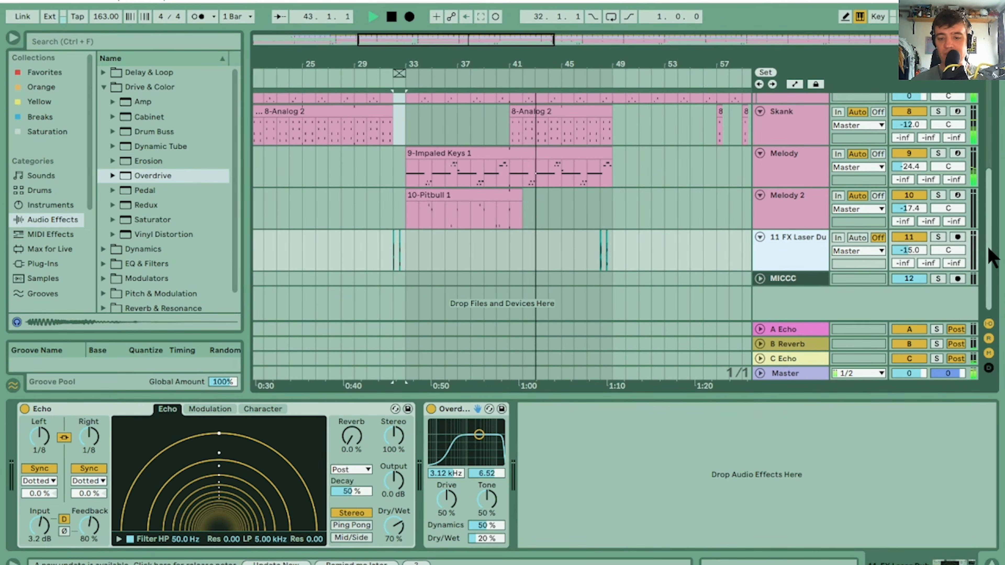
mouse_move(989, 246)
mouse_down()
mouse_move(994, 144)
mouse_move(996, 247)
mouse_up()
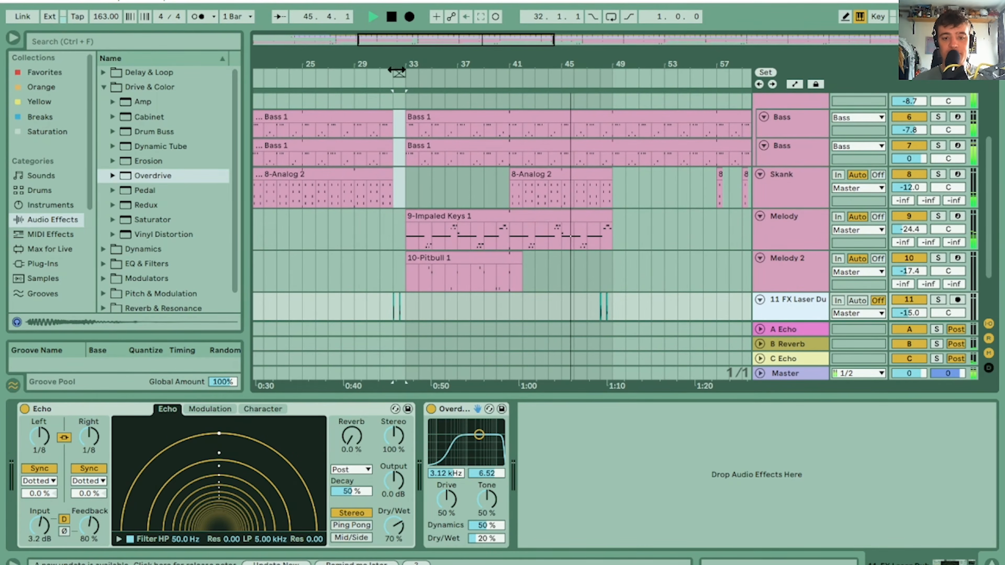
drag(399, 58, 411, 63)
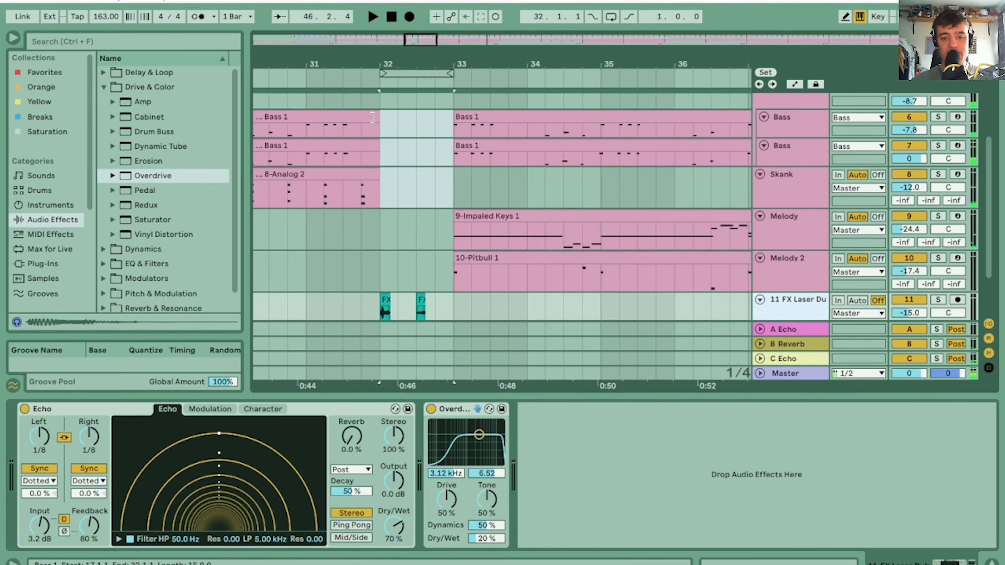
drag(376, 119, 409, 162)
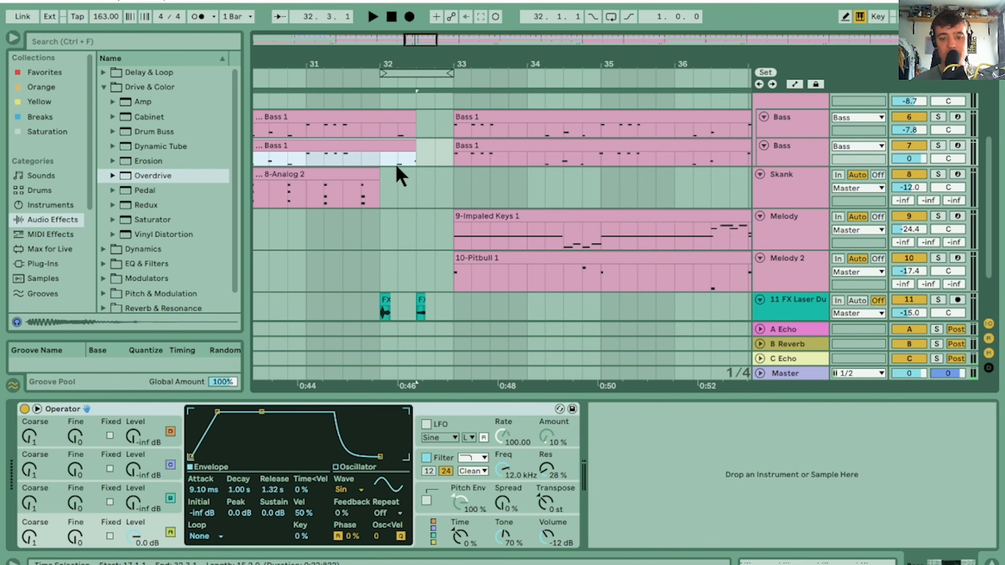
key(ctrl+z)
key(ctrl+z)
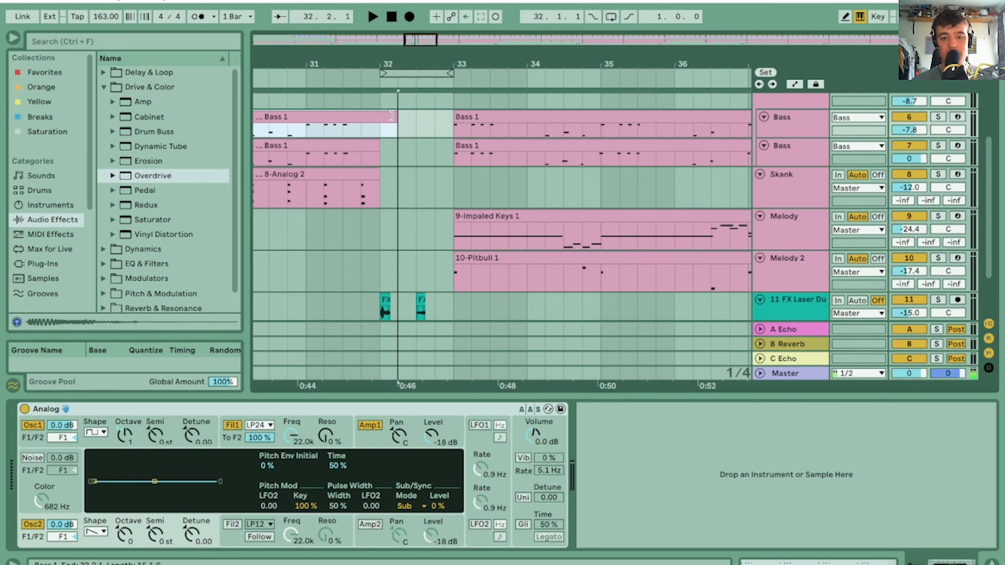
Extend the Skank clip through bar 32 to bar 33 and play the transition from bar 32
drag(380, 172, 453, 176)
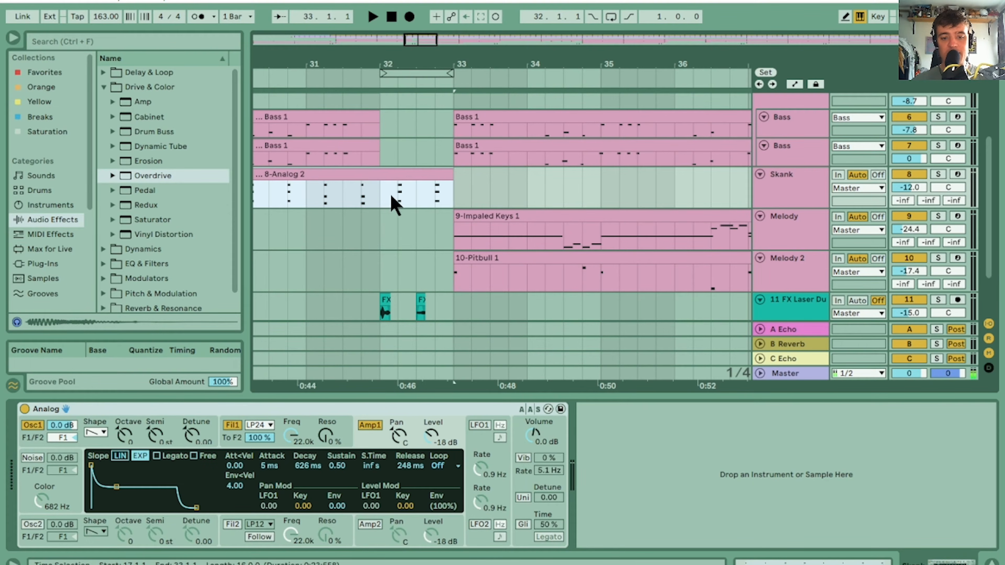
click(380, 198)
key(space)
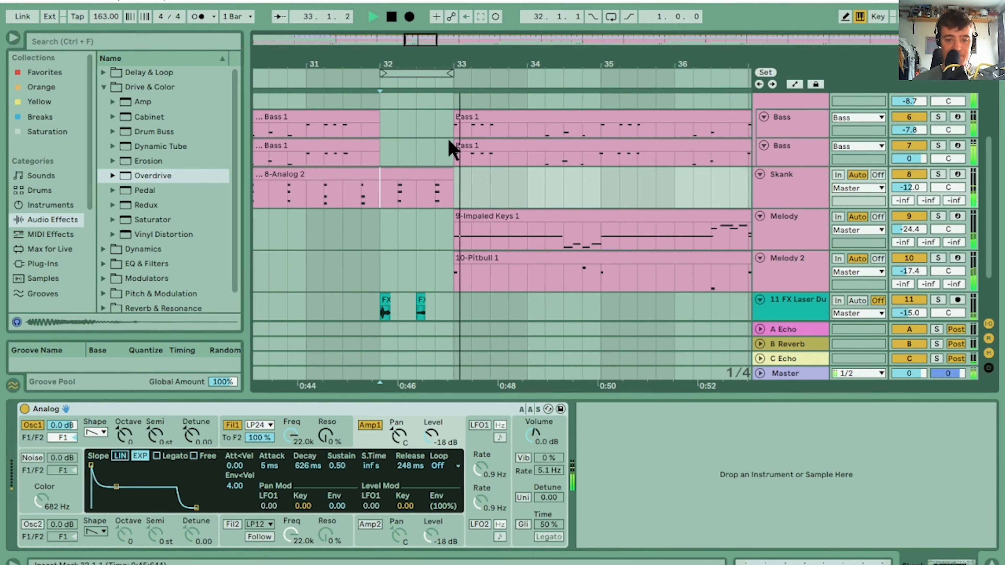
Duplicate the bar 33 Melody 2 clip to bar 41 and trim the copy's end to bar 49
drag(498, 62, 449, 18)
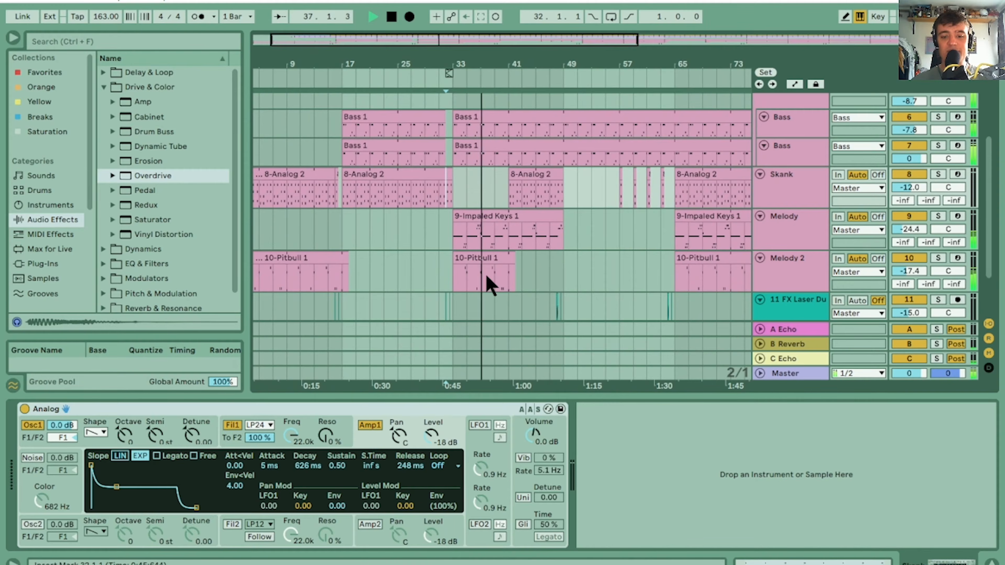
click(484, 260)
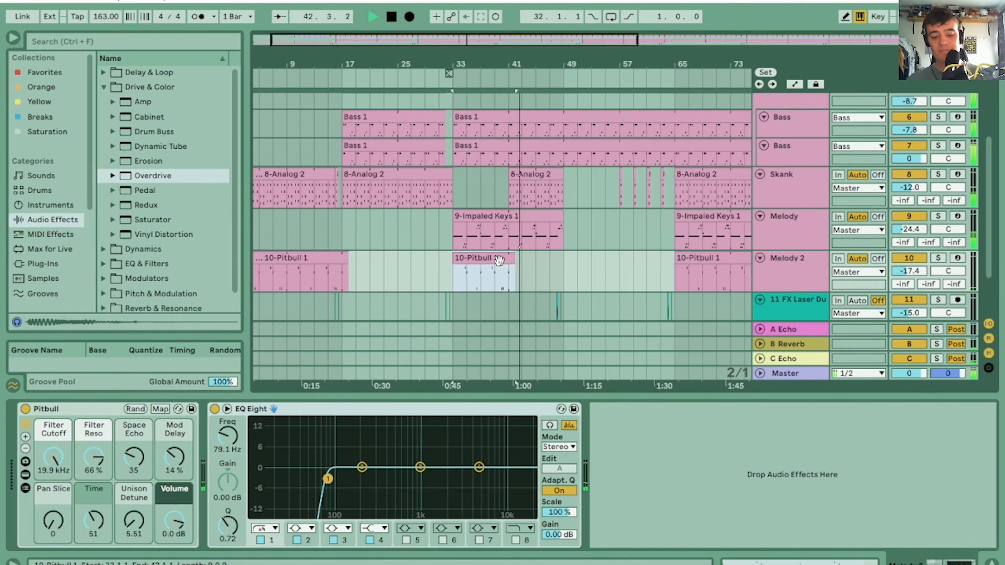
drag(498, 260, 545, 261)
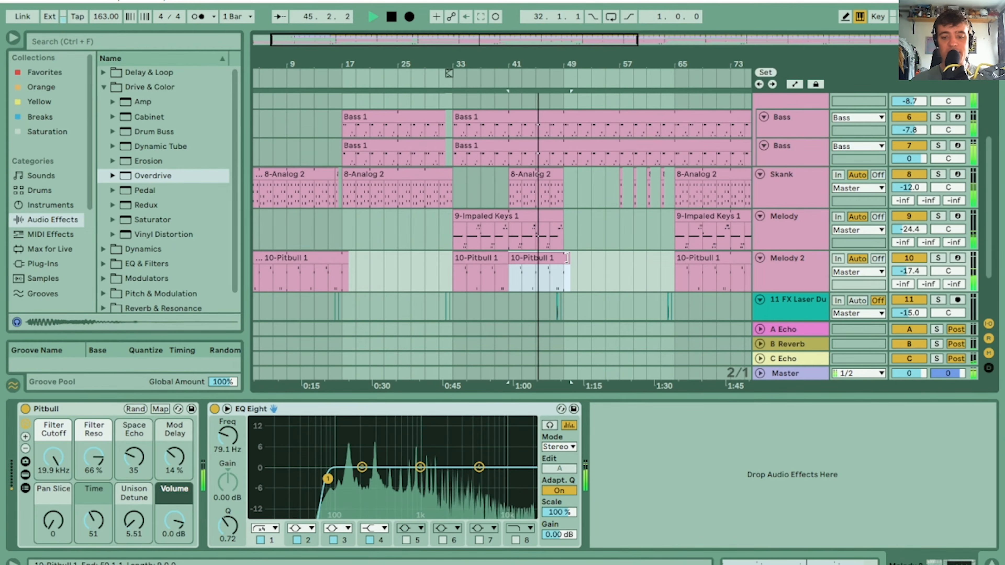
Delete bars 33 to 41 from the Melody clip and play back from just before bar 33
drag(432, 231, 512, 214)
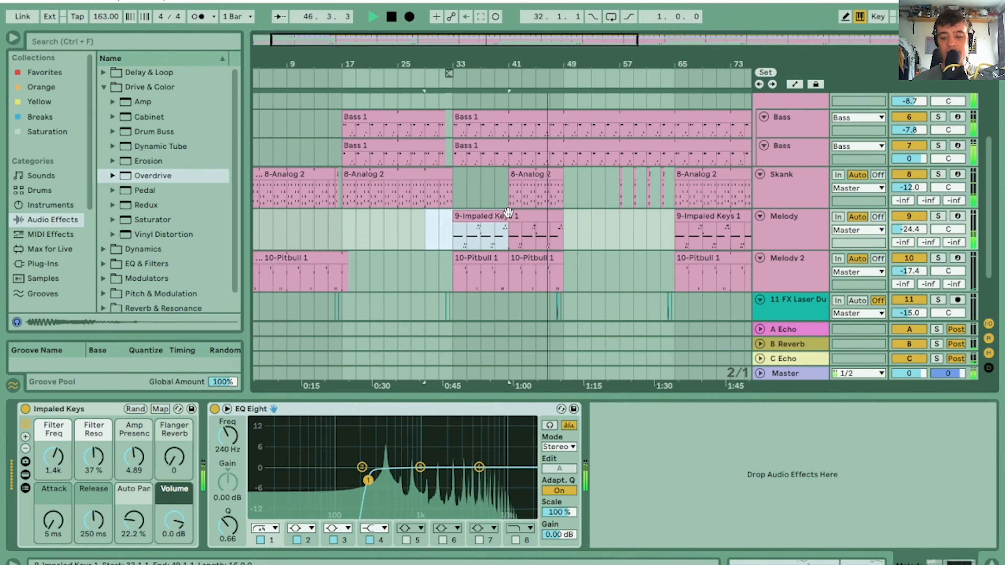
key(Delete)
click(439, 226)
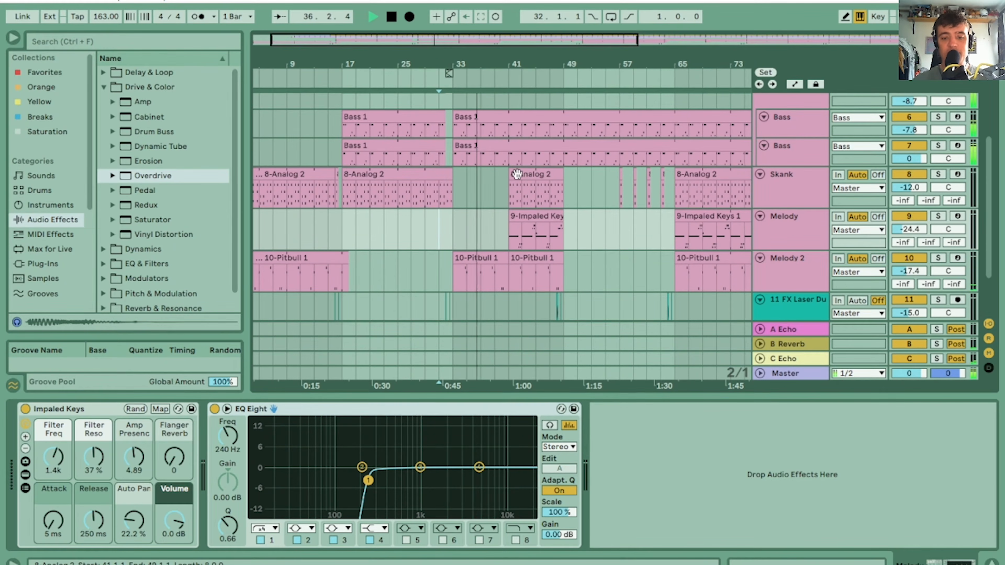
Extend the start of the bar 41 Skank clip back to bar 33 and play through the section and its transition at bar 49
drag(513, 175, 455, 174)
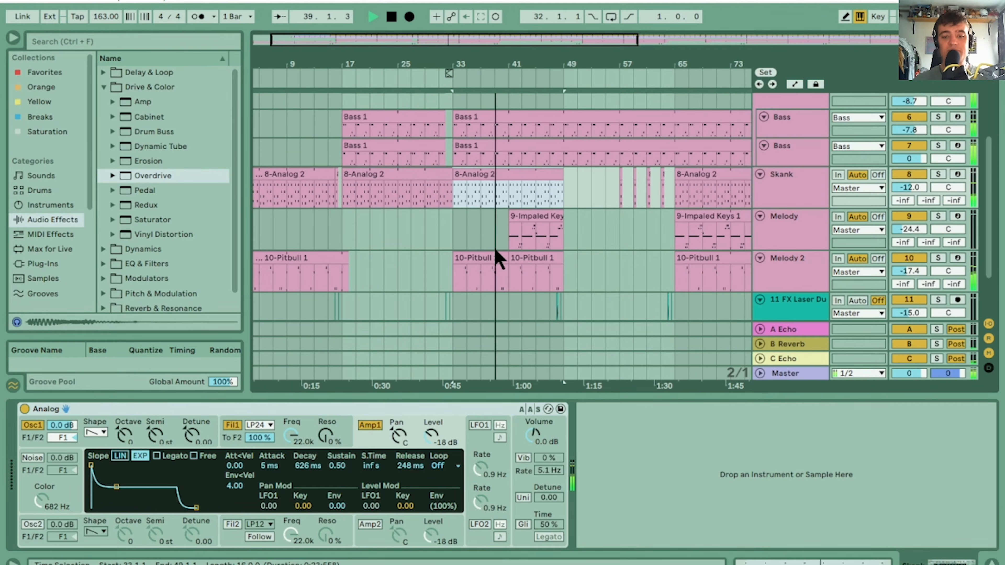
drag(546, 63, 488, 63)
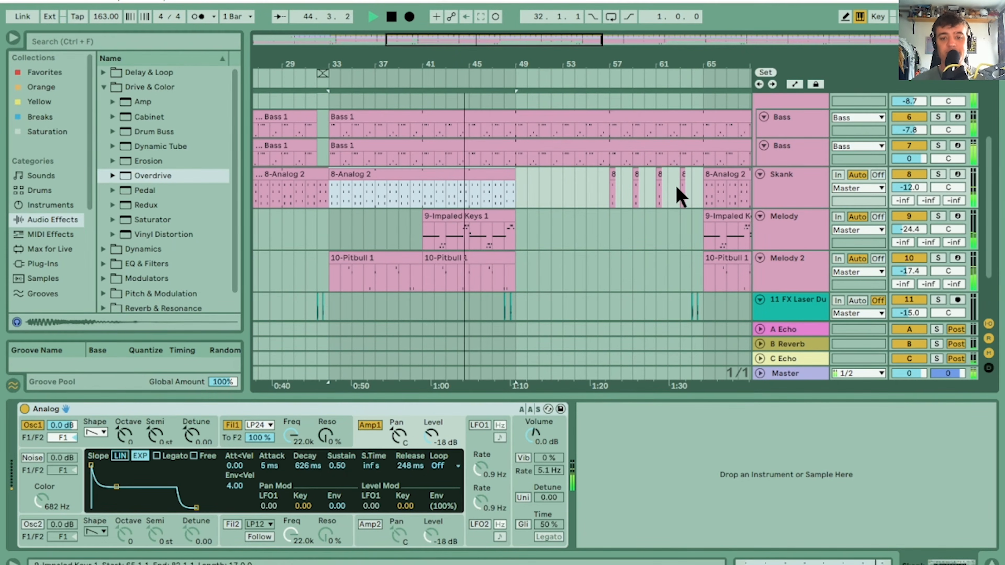
mouse_move(517, 53)
mouse_down()
mouse_move(522, 112)
mouse_move(523, 60)
mouse_up()
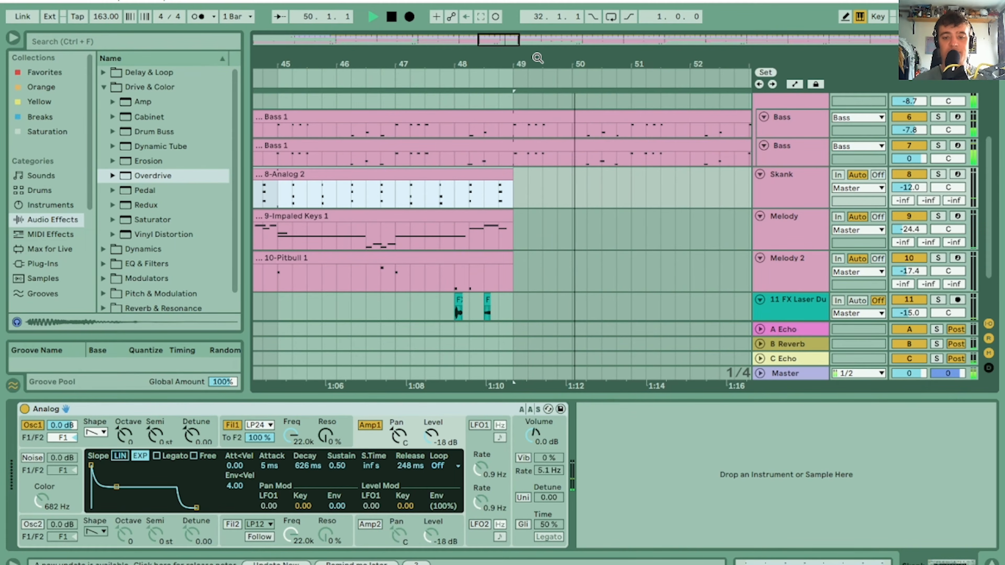
drag(536, 58, 536, 28)
click(497, 78)
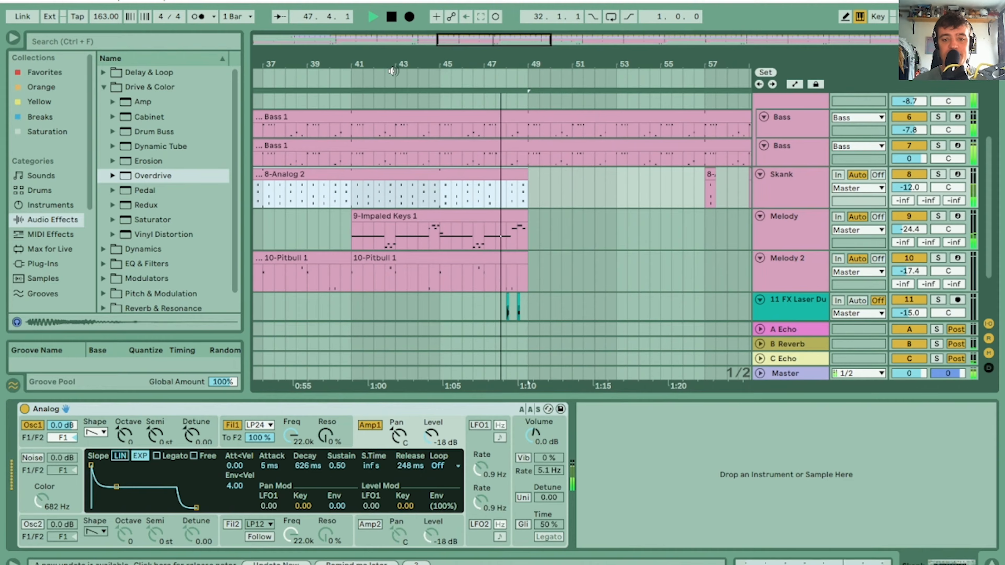
click(347, 79)
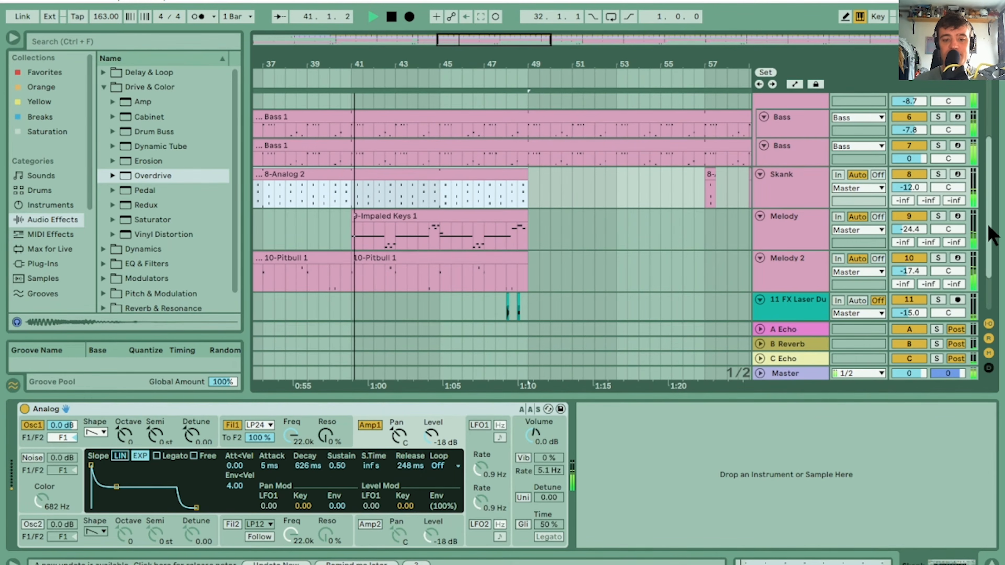
mouse_move(989, 224)
mouse_down()
mouse_move(993, 198)
mouse_move(994, 226)
mouse_up()
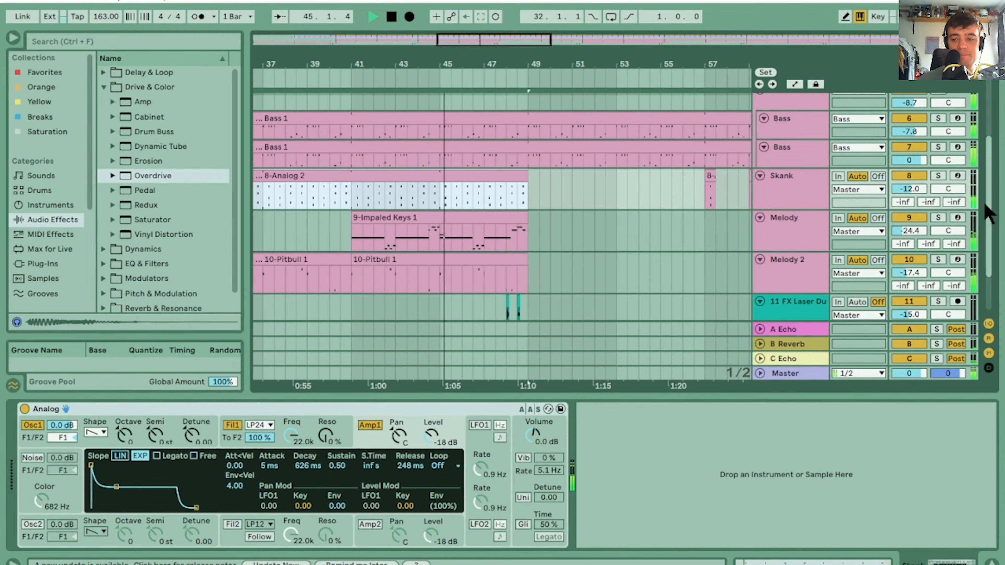
key(space)
Show the whole arrangement with the device view hidden, search the samples for "crash" and audition Crash 707.aif
drag(552, 62, 436, 61)
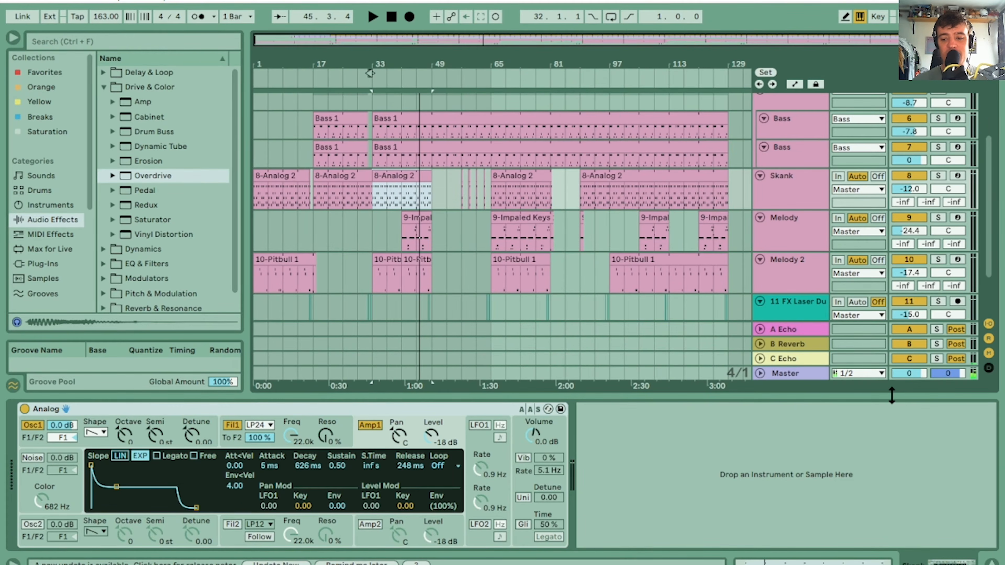
drag(891, 396, 897, 470)
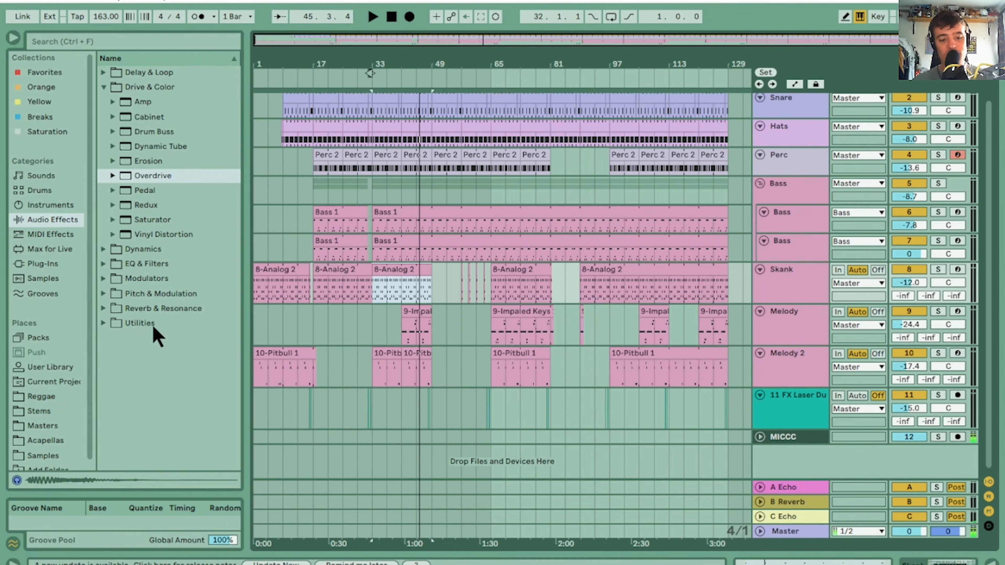
click(33, 279)
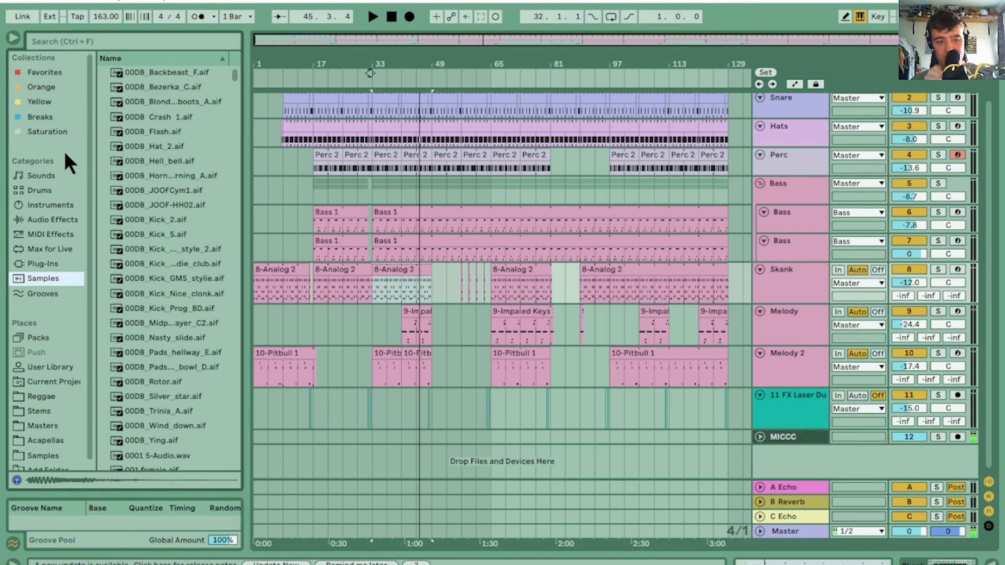
click(113, 45)
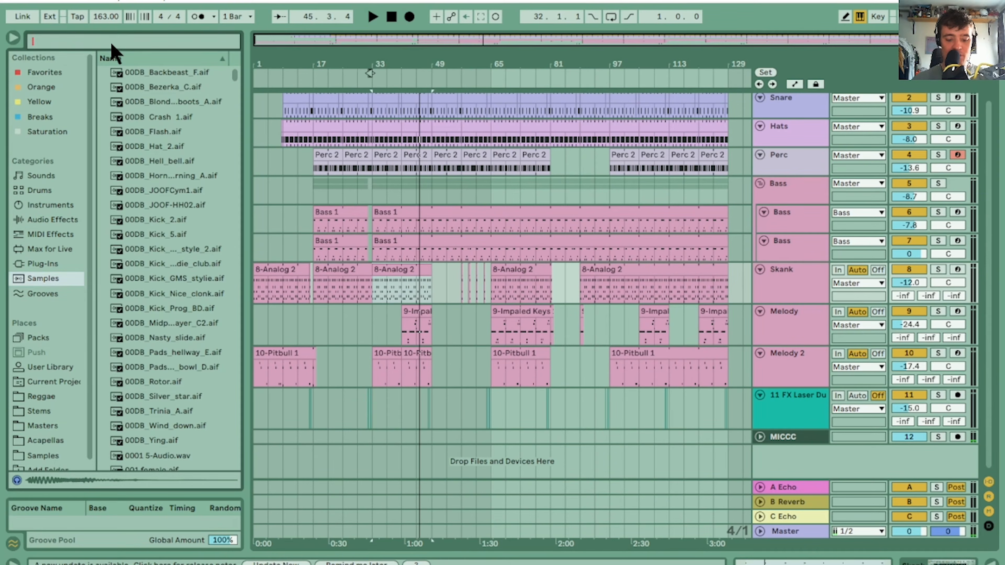
text(crash)
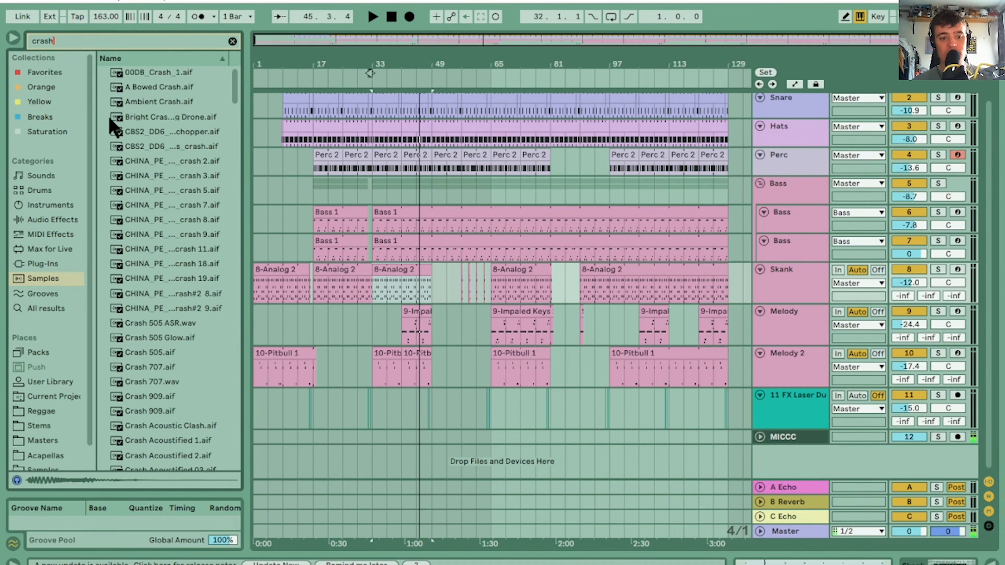
click(173, 236)
click(136, 367)
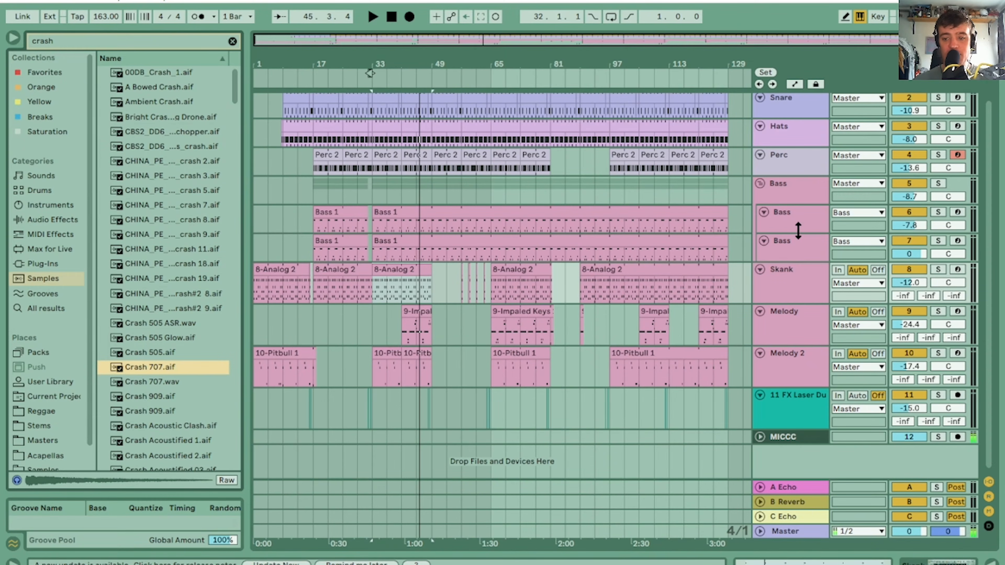
Add an audio track below Perc, place Crash 707.aif at bar 17, set the track volume to -24.4 dB and play it back
click(803, 170)
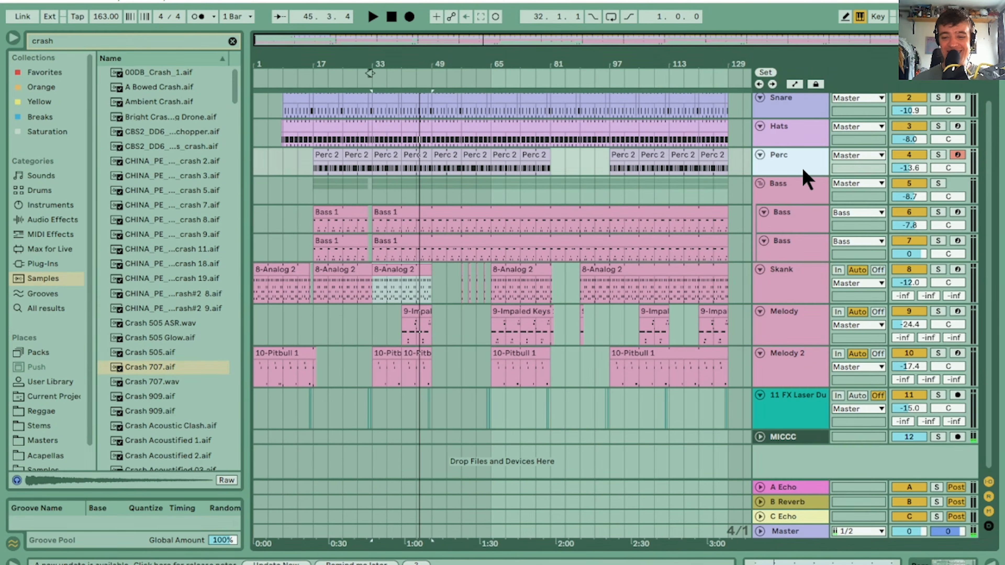
key(ctrl+t)
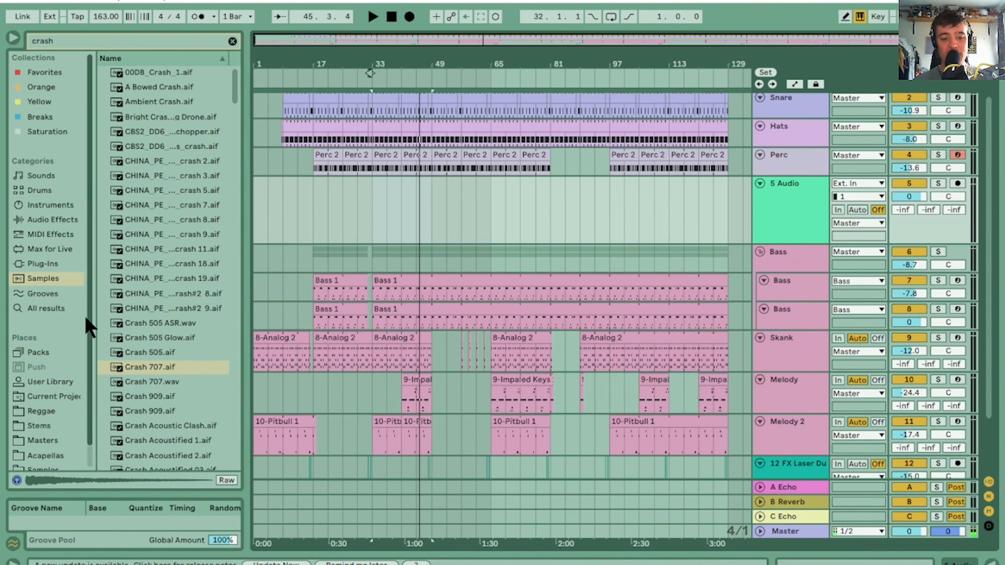
drag(139, 368, 316, 199)
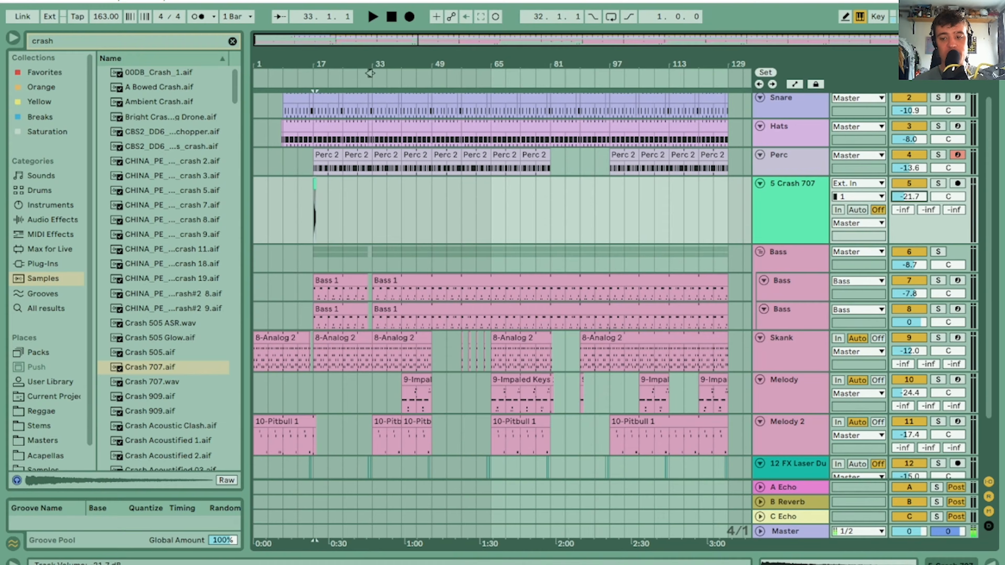
key(space)
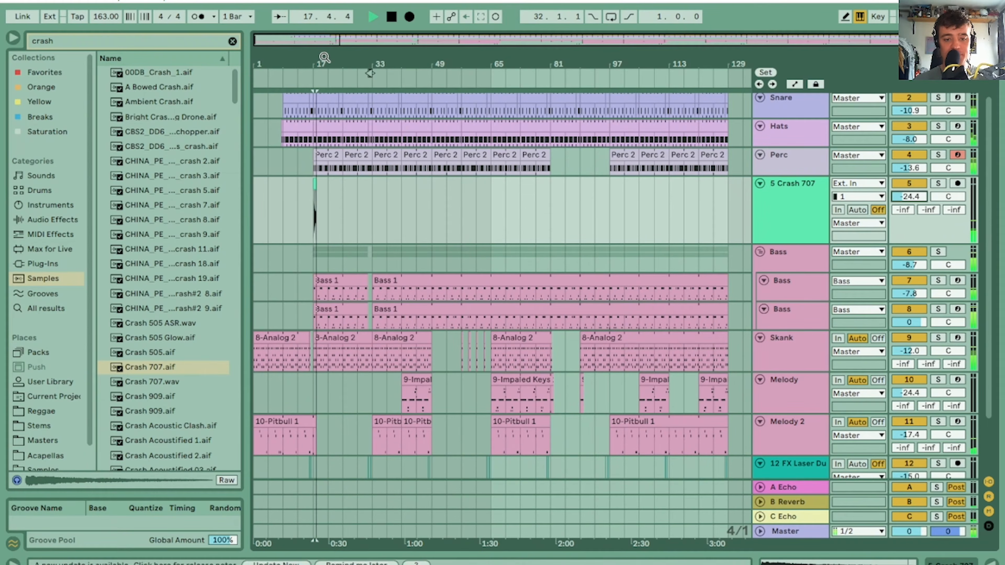
drag(322, 61, 542, 182)
key(space)
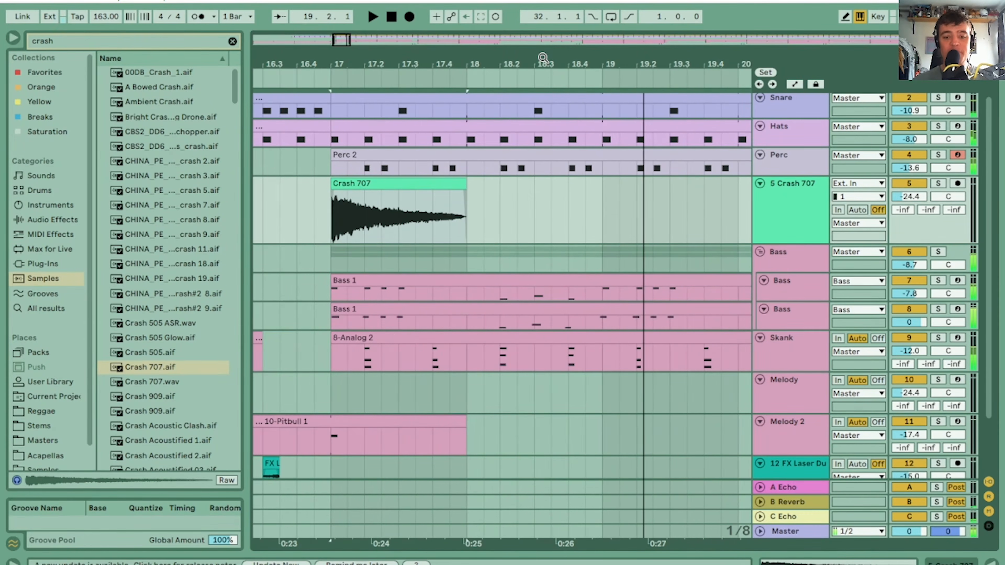
Clear the sample search and add the Reverb audio effect to the Crash 707 track
click(42, 220)
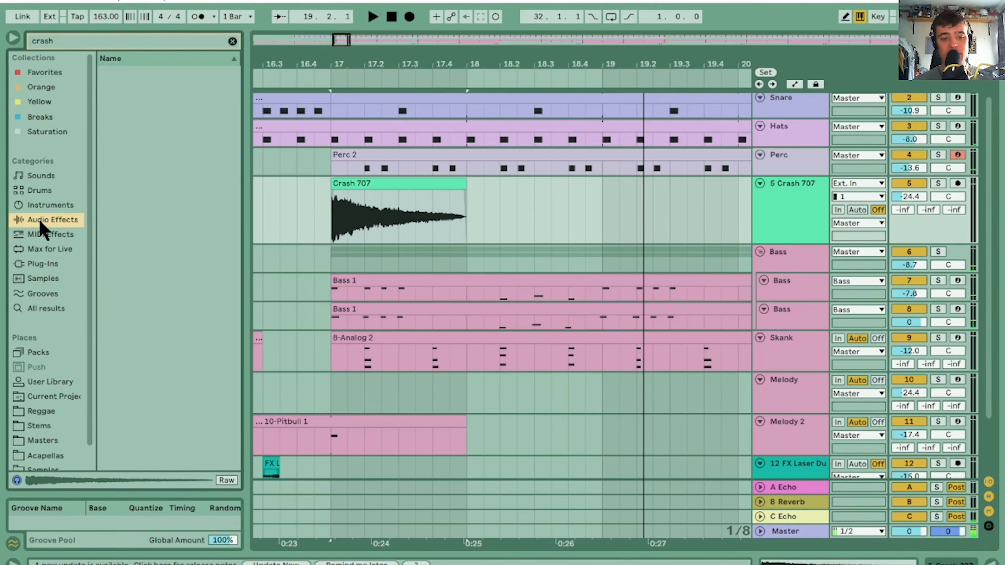
click(231, 41)
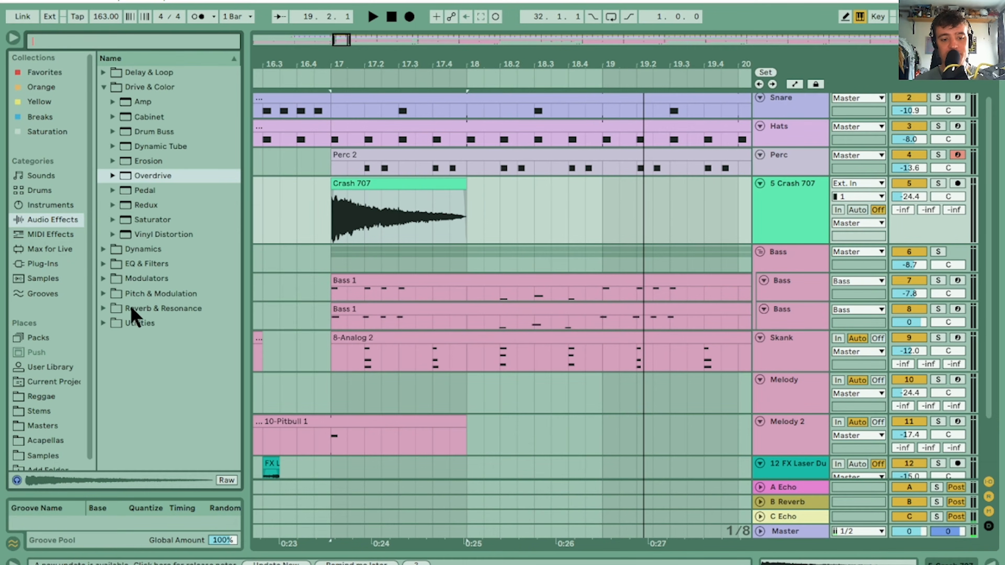
click(131, 308)
click(103, 308)
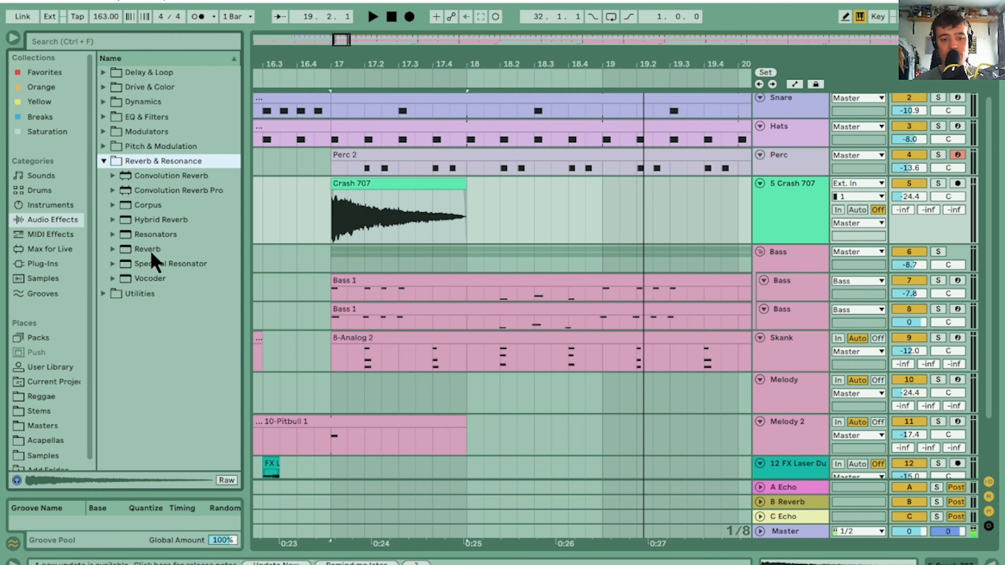
drag(153, 252, 441, 214)
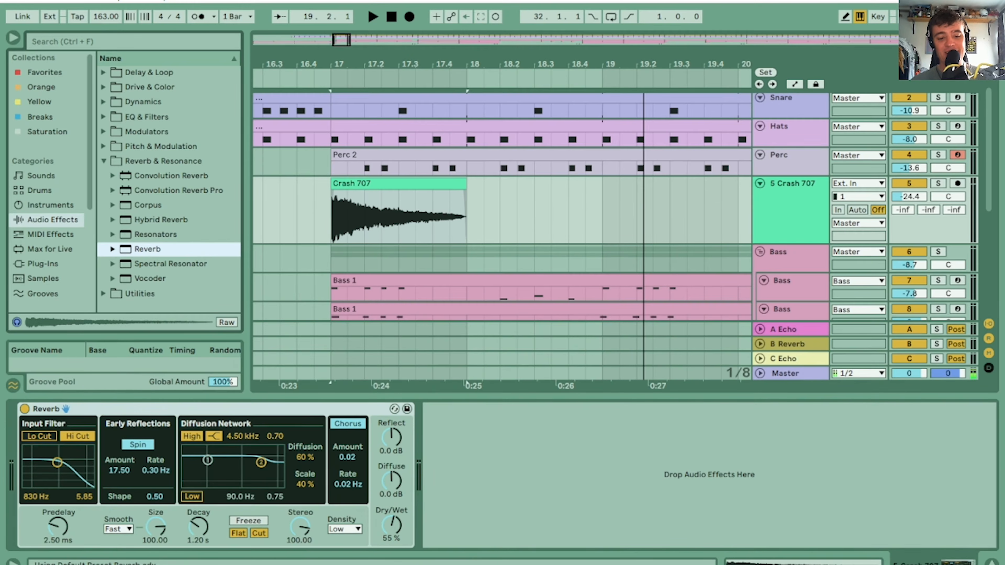
Set the Reverb to Lo Cut on, Hi Cut off, Size 3.29, Decay 2.89 s and Dry/Wet 40%, and play the crash
click(50, 437)
click(75, 436)
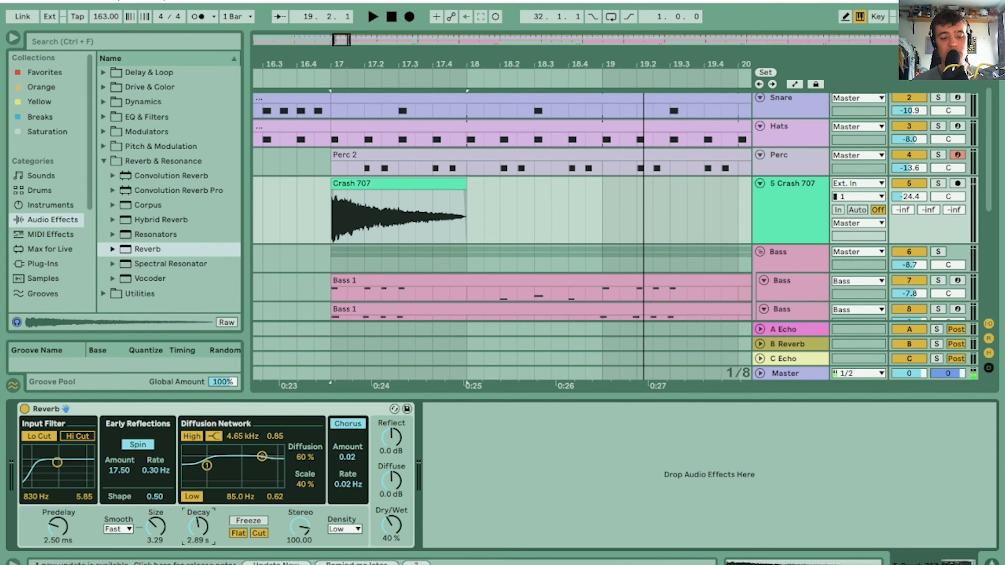
key(space)
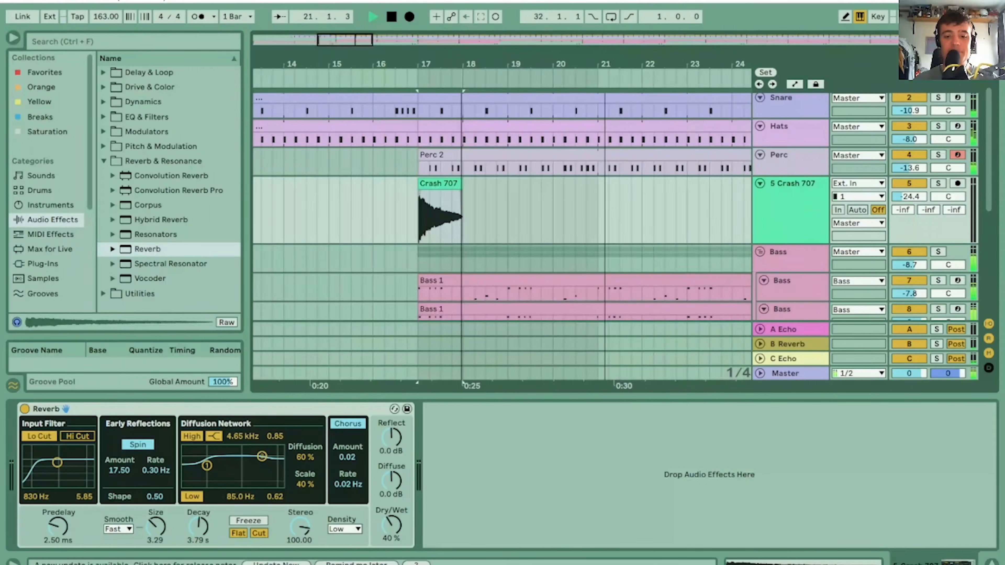
Duplicate the 16-bar section holding the bar 17 crash repeatedly, placing crashes every 16 bars from bar 33 to bar 113
drag(461, 60, 334, 51)
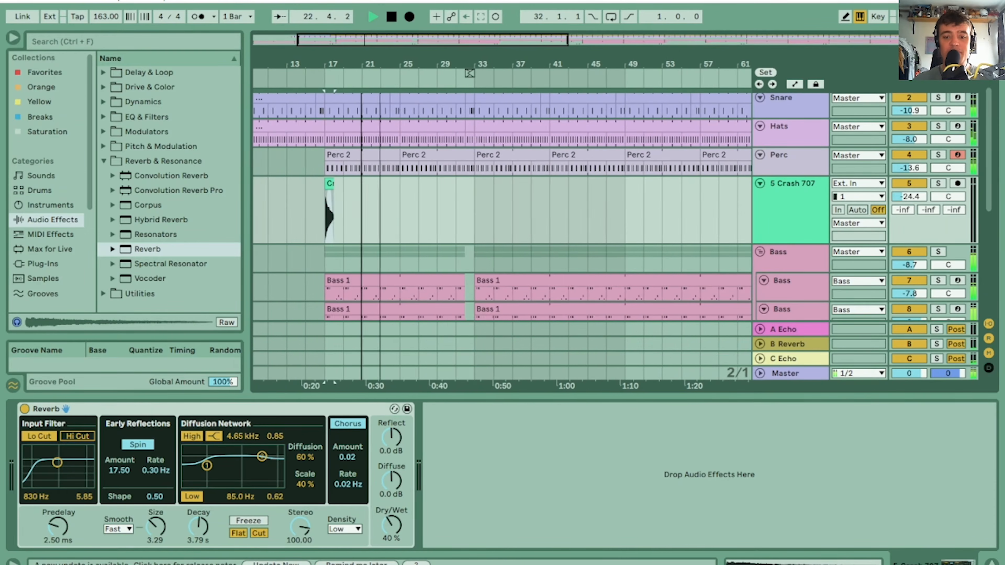
drag(326, 205, 470, 182)
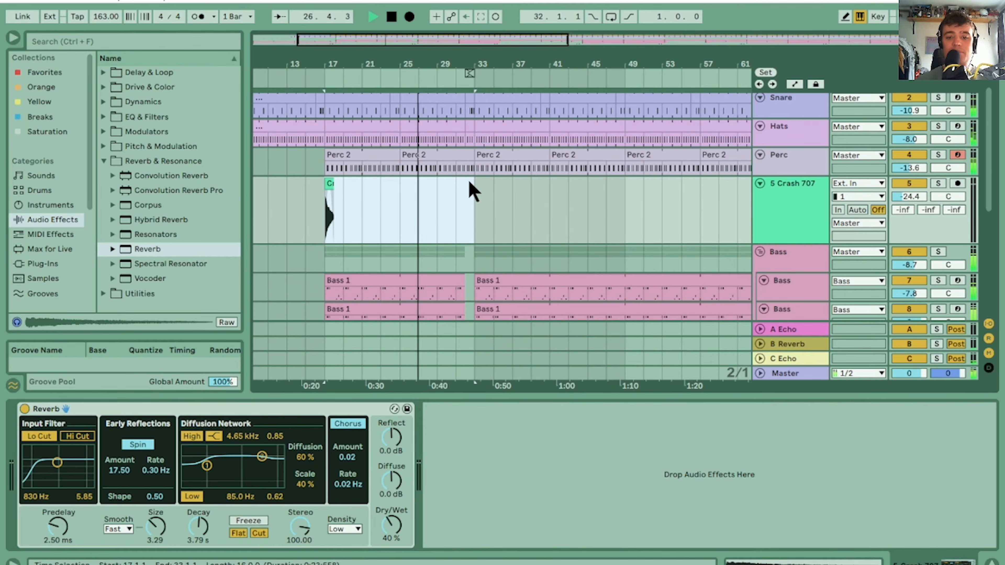
mouse_move(470, 183)
mouse_down()
mouse_move(629, 186)
mouse_move(461, 187)
mouse_move(474, 187)
mouse_up()
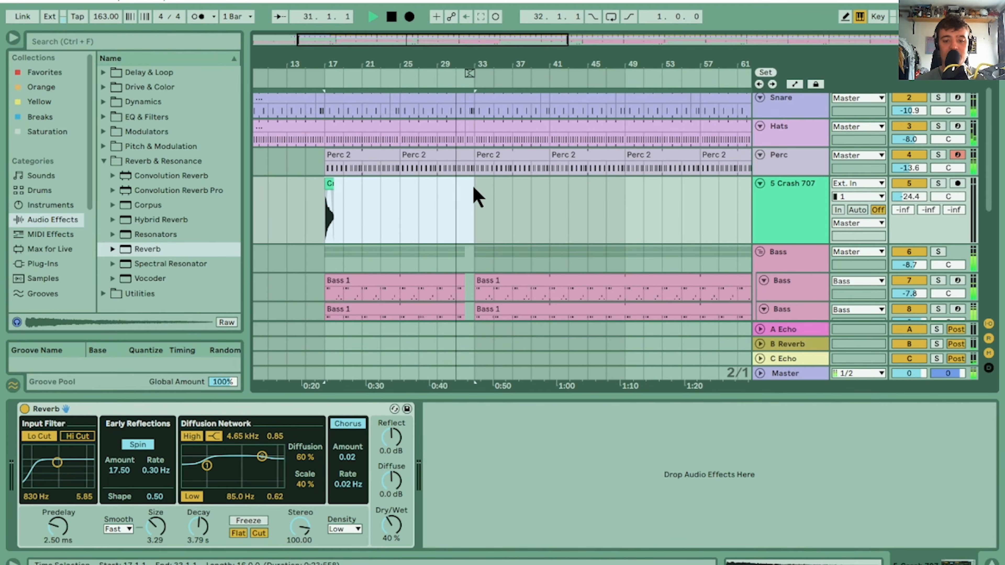
key(ctrl+d)
drag(440, 72, 370, 72)
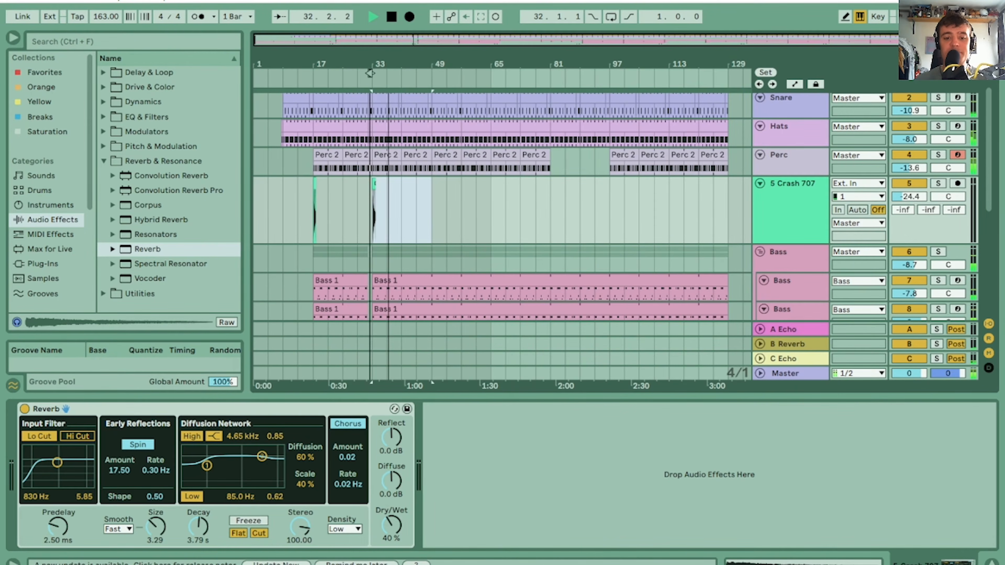
key(ctrl+d)
key(ctrl+d)
key(ctrl+d)
key(ctrl+d)
key(ctrl+d)
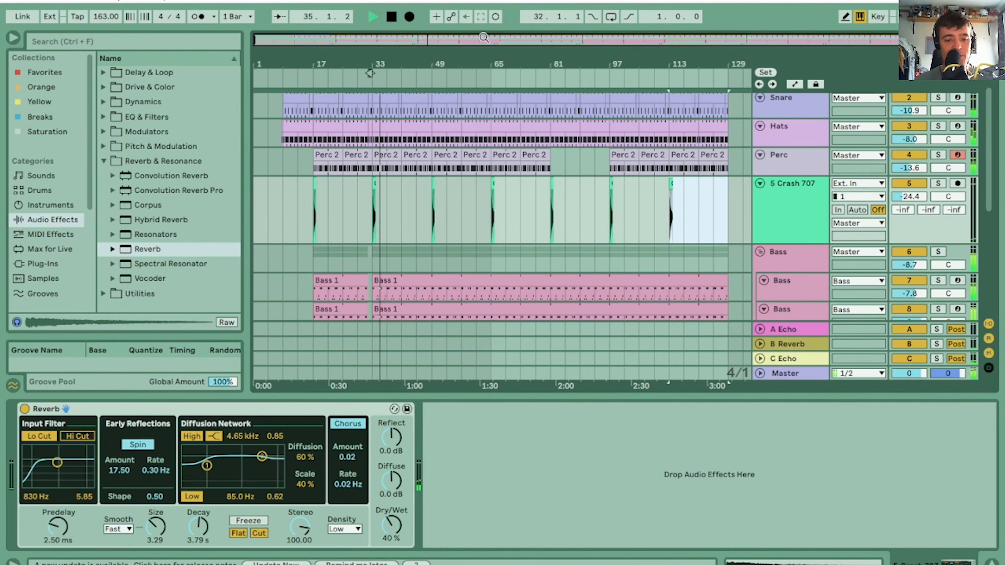
Set the Crash 707 track volume to -27.4 dB and play the arrangement from bar 17
click(906, 197)
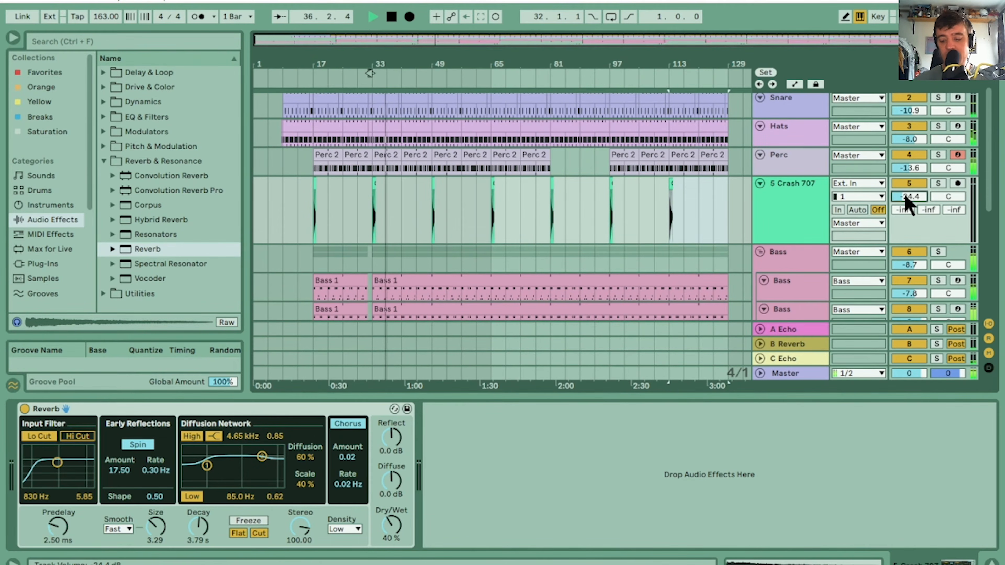
key(space)
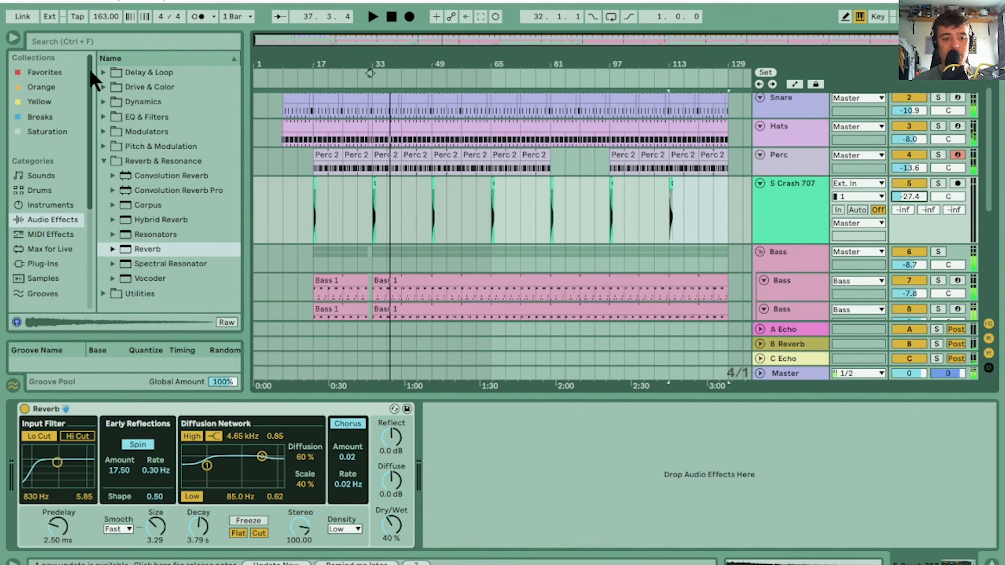
click(313, 182)
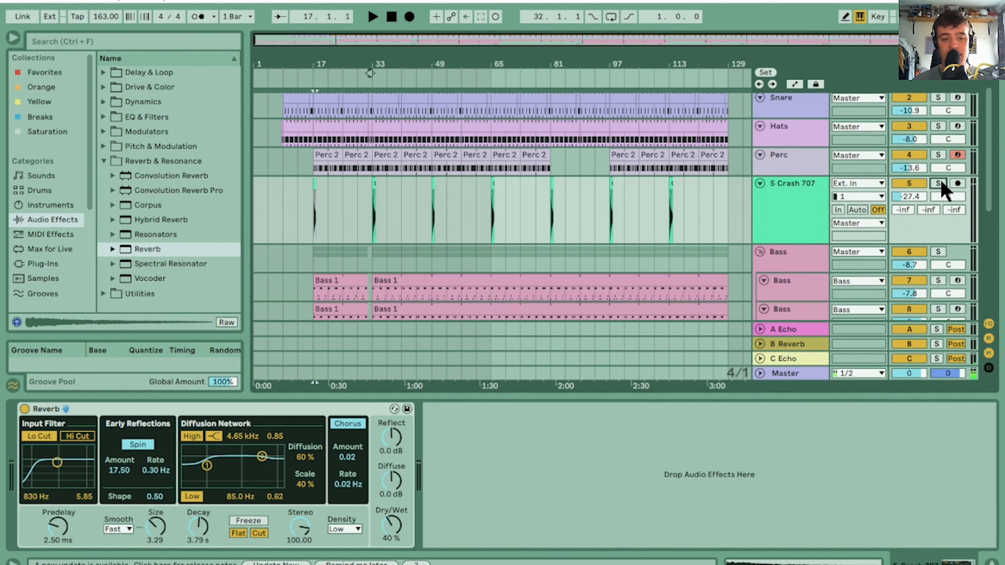
key(space)
Add EQ Eight after the Reverb on the Crash 707 track and play the crash to see its spectrum
click(103, 117)
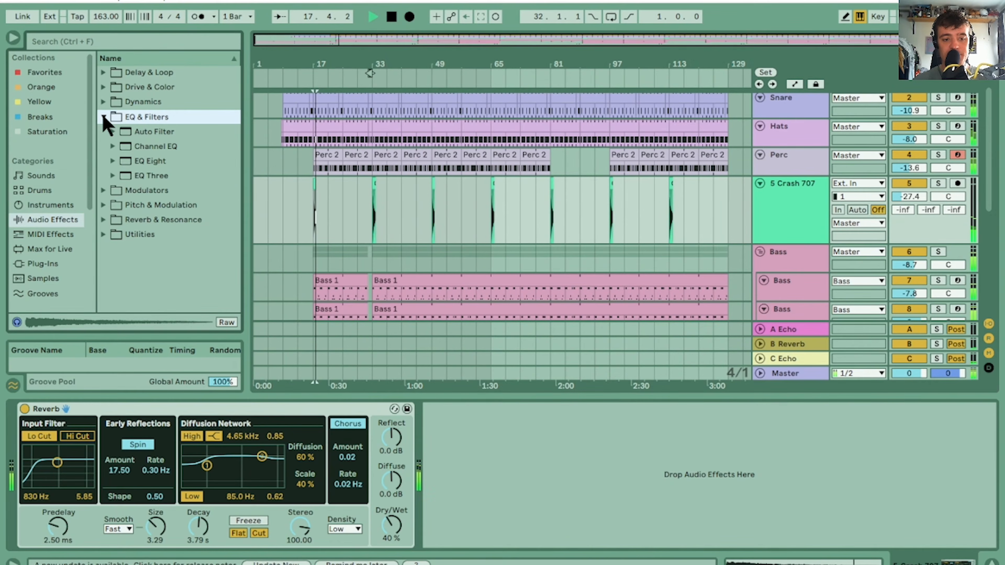
drag(150, 161, 421, 454)
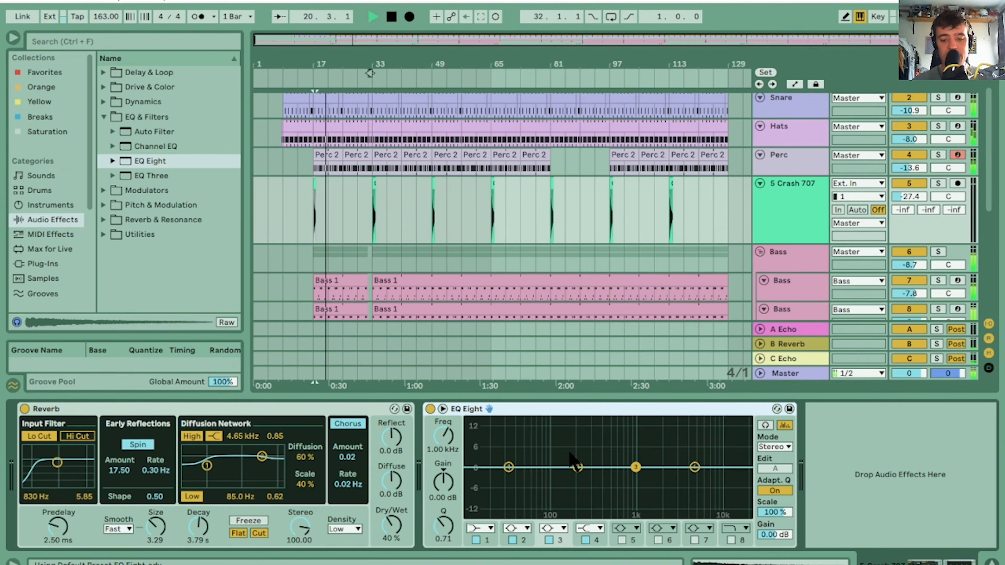
click(509, 467)
click(489, 528)
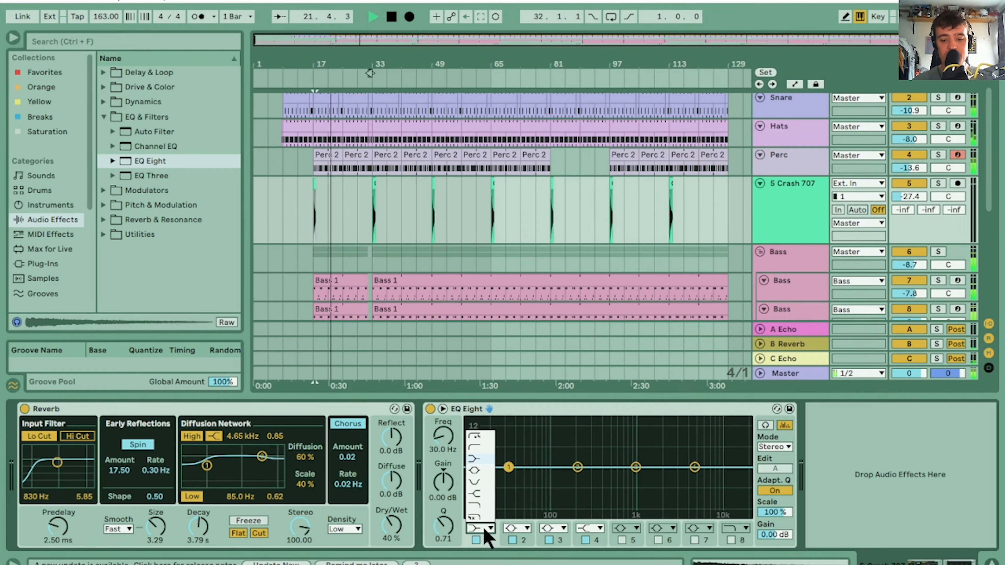
click(958, 516)
key(space)
key(space)
key(space)
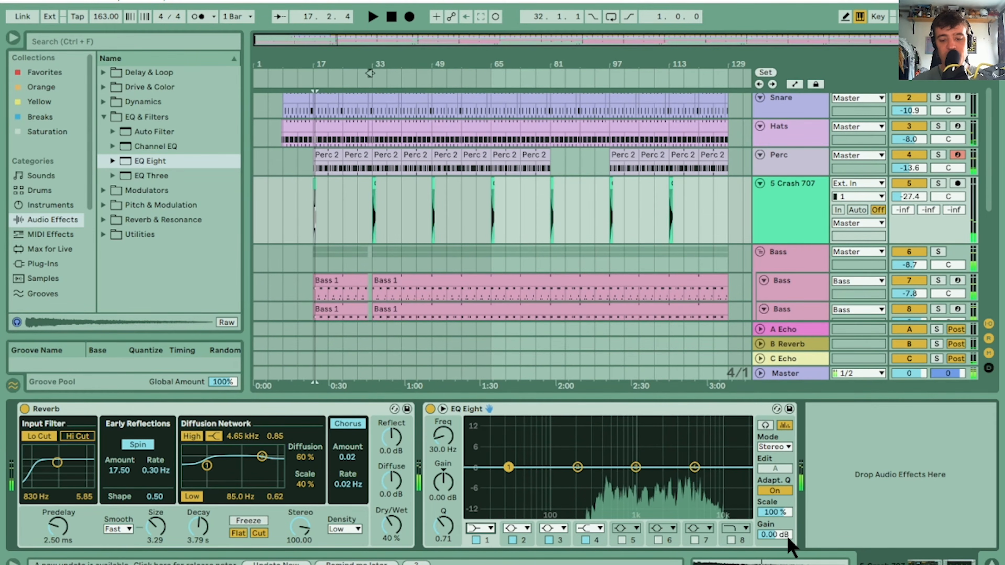
Set EQ Eight band 1 to the steep low-cut filter at 303 Hz with a Q of 0.66 while playing the crash
click(489, 527)
click(479, 435)
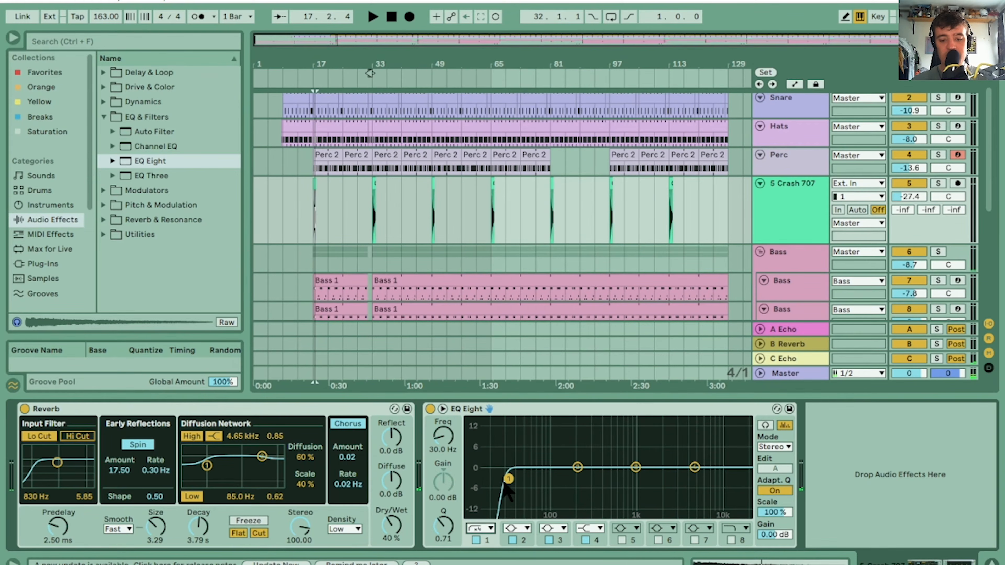
key(space)
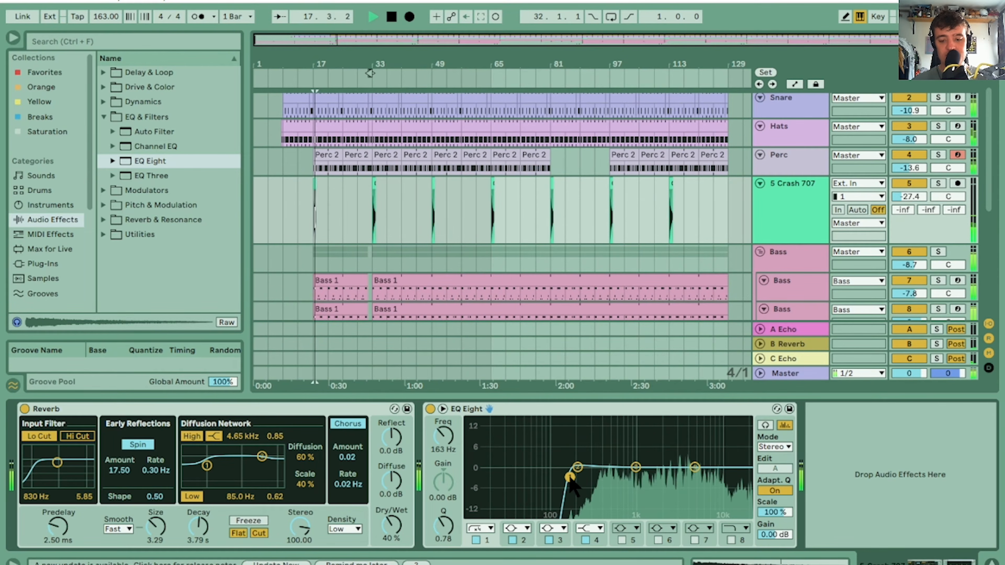
drag(569, 478, 592, 480)
key(space)
key(space)
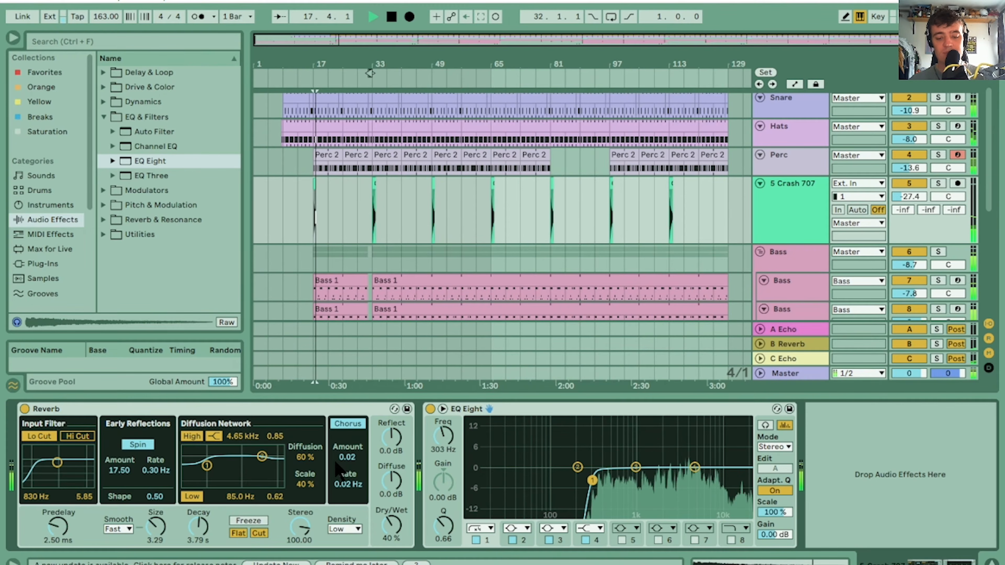
Move EQ Eight ahead of the Reverb in the Crash 707 device chain and play the crash
drag(239, 423, 95, 428)
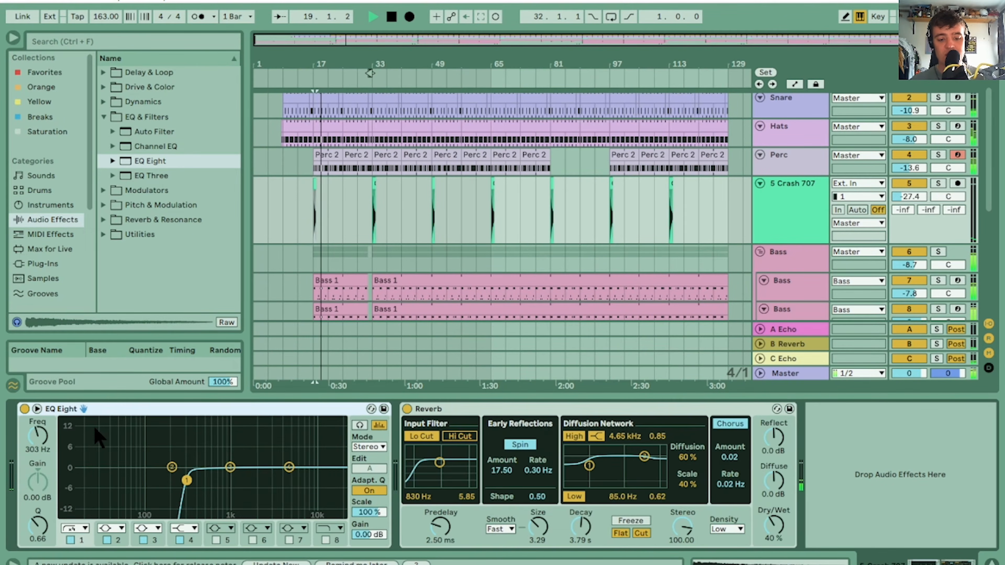
key(space)
key(space)
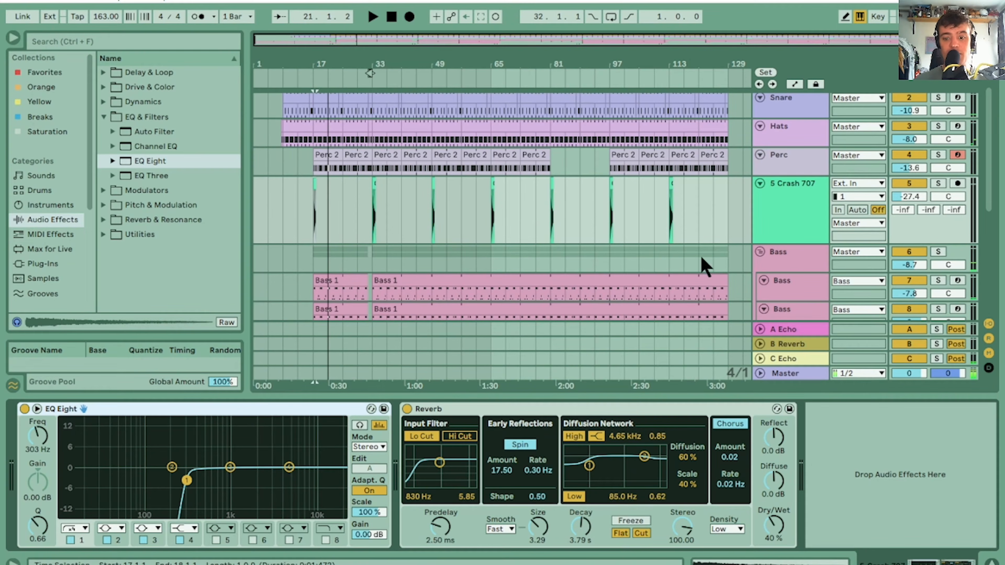
scroll(993, 164, down, 5)
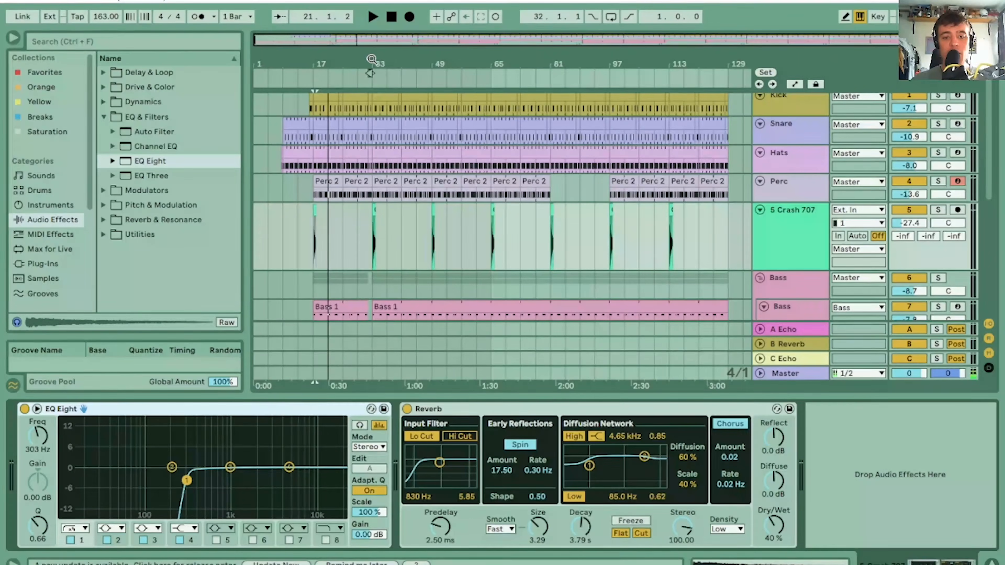
drag(371, 60, 433, 210)
double_click(450, 209)
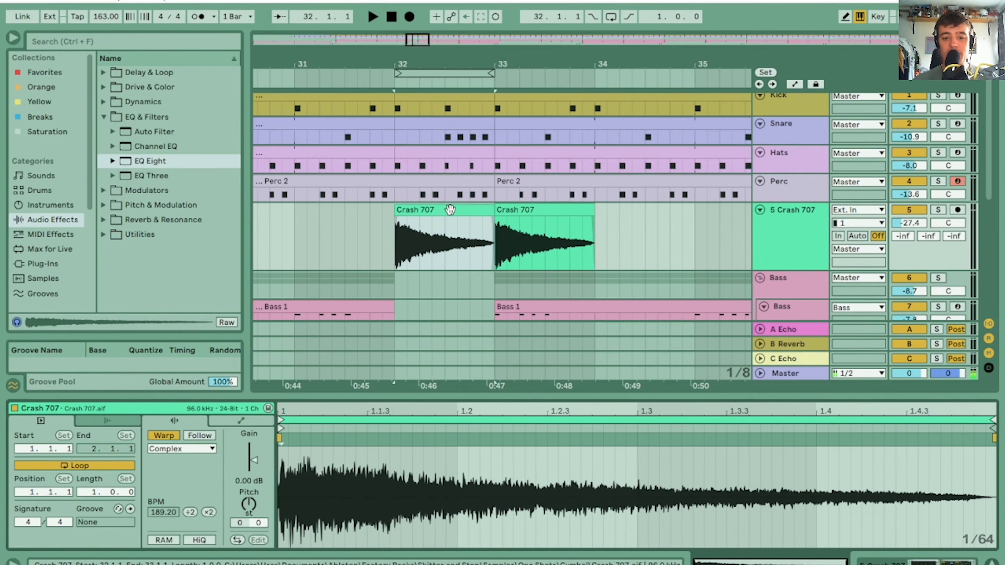
key(Delete)
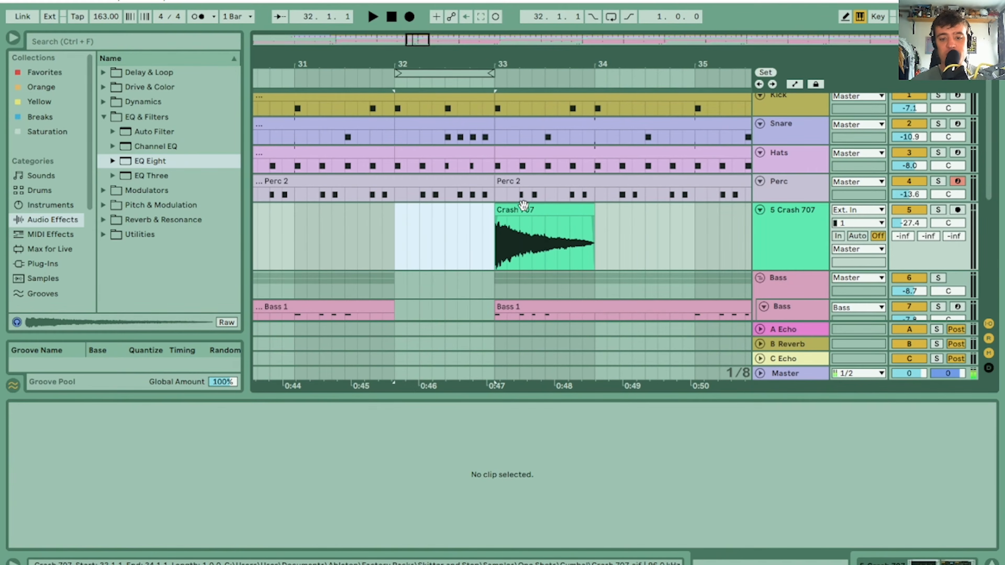
Copy the bar 33 Crash 707 clip to bar 32 and reverse the copy
click(534, 210)
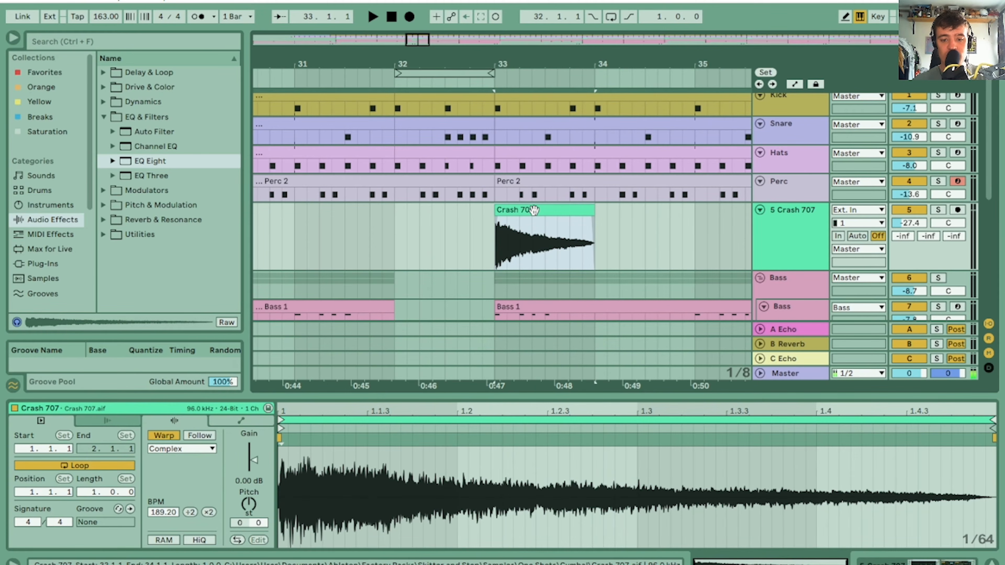
drag(534, 210, 434, 210)
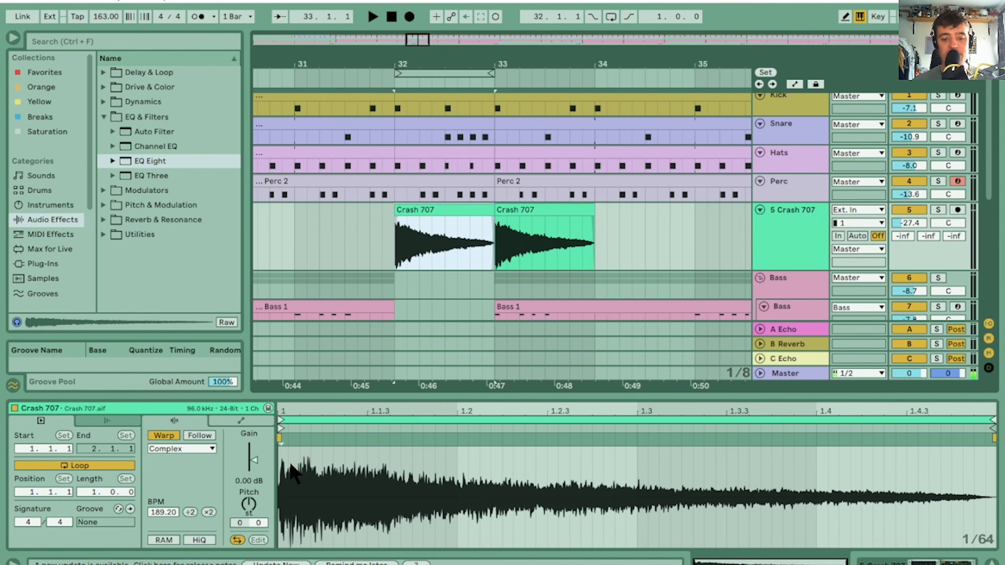
key(r)
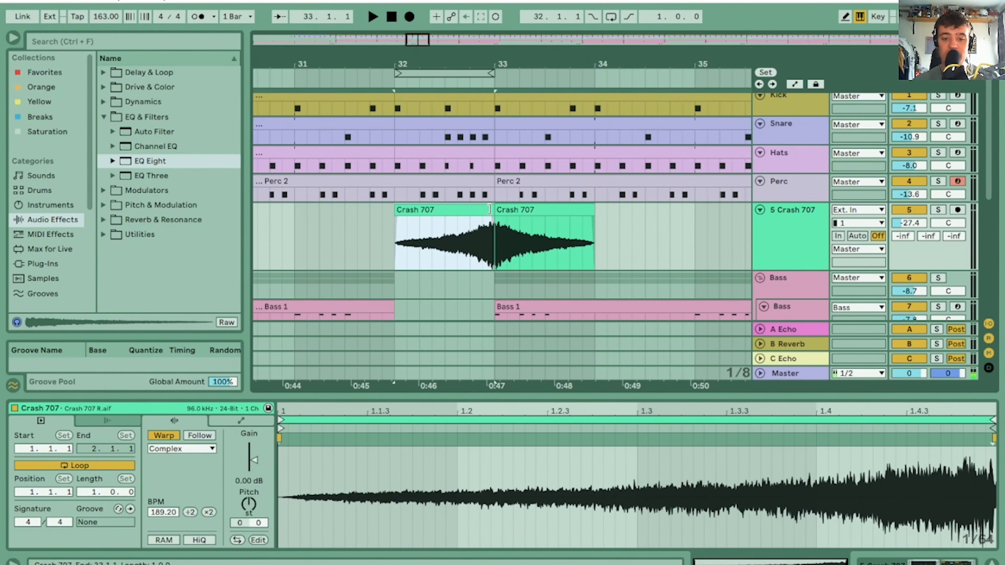
Trim the start of the reversed crash to 32.2 so it lasts three beats up to bar 33, and play it
mouse_move(489, 208)
mouse_down()
mouse_move(444, 209)
mouse_move(490, 210)
mouse_up()
key(space)
click(469, 212)
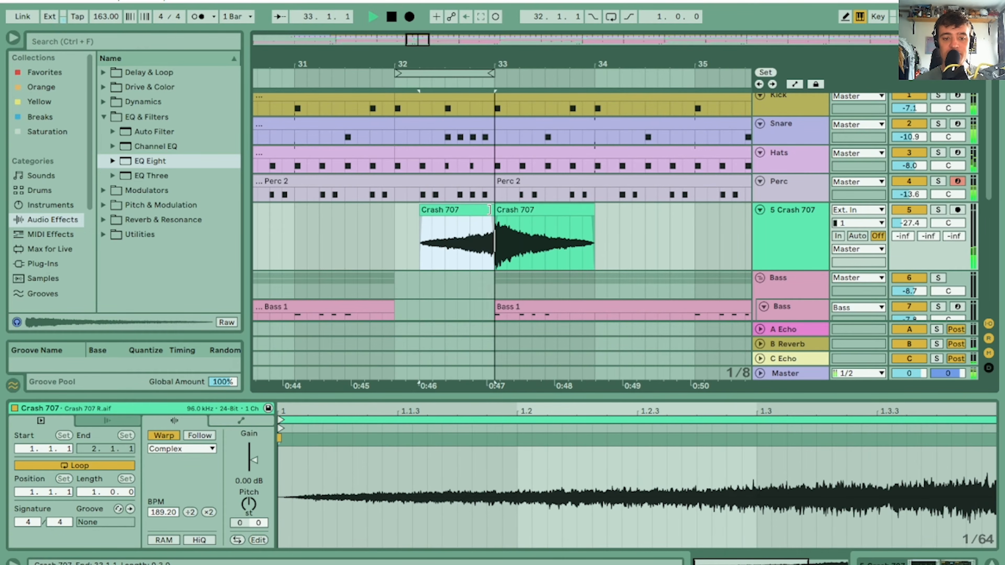
Duplicate the Crash 707 track's bar 17 to 33 section, including the reversed crash, repeatedly up to bar 129
drag(439, 50, 439, 28)
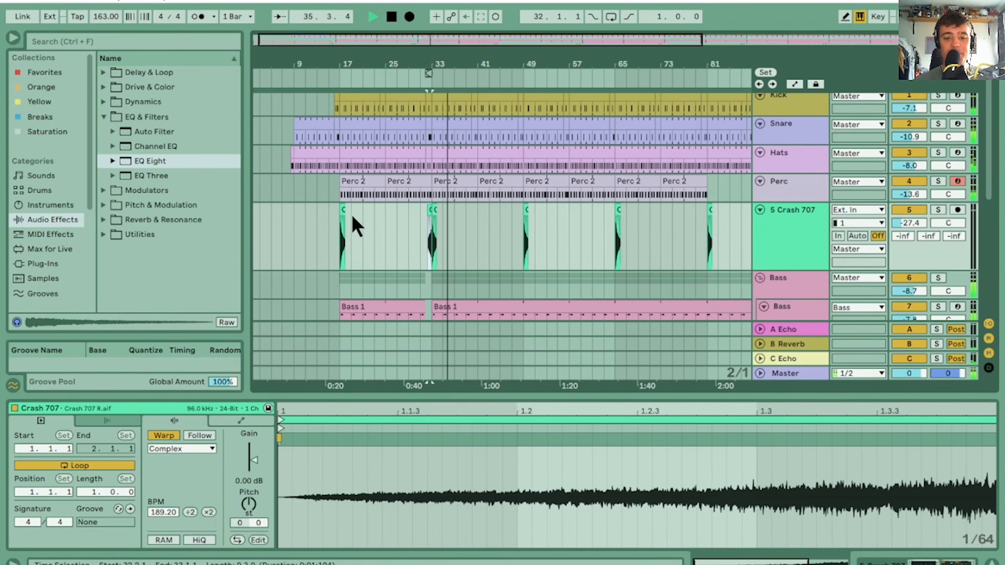
click(343, 222)
shift+click(429, 206)
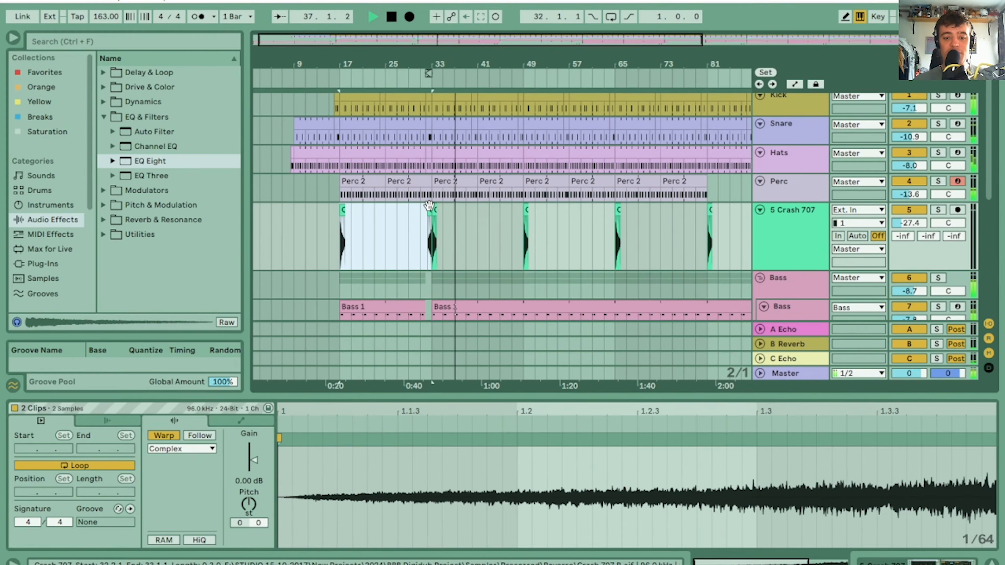
drag(391, 74, 372, 62)
key(ctrl+d)
key(ctrl+d)
key(ctrl+d)
key(ctrl+d)
key(ctrl+d)
key(ctrl+d)
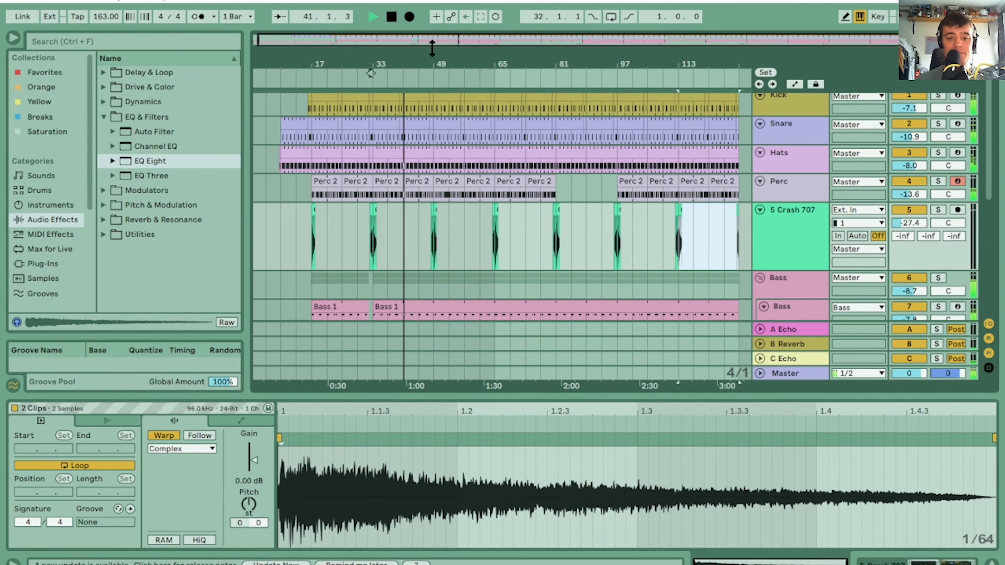
Play the arrangement through the bar 49 transition to check the reversed crash leading into the crash
click(434, 69)
drag(370, 73, 401, 77)
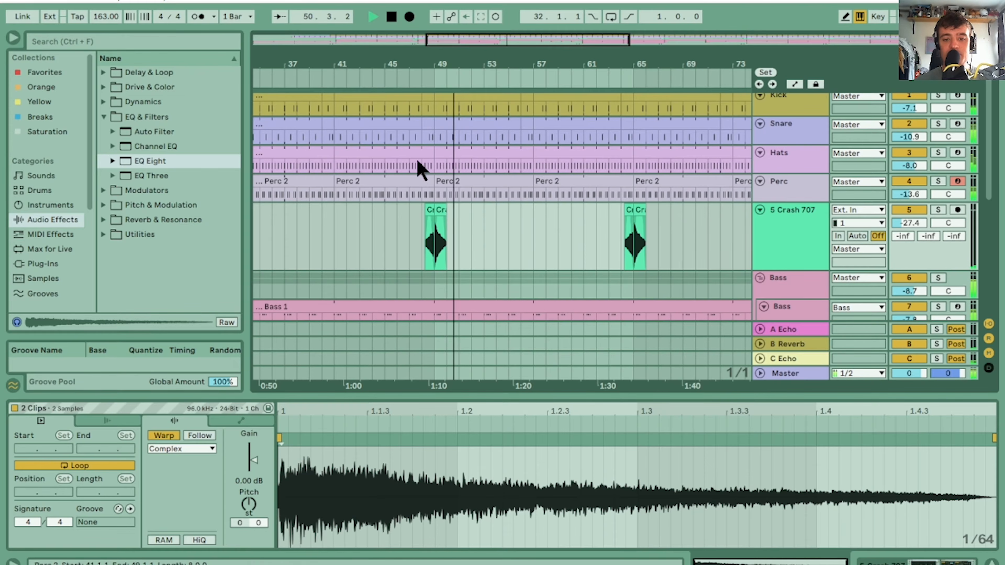
mouse_move(430, 65)
mouse_down()
mouse_move(432, 151)
mouse_move(431, 62)
mouse_up()
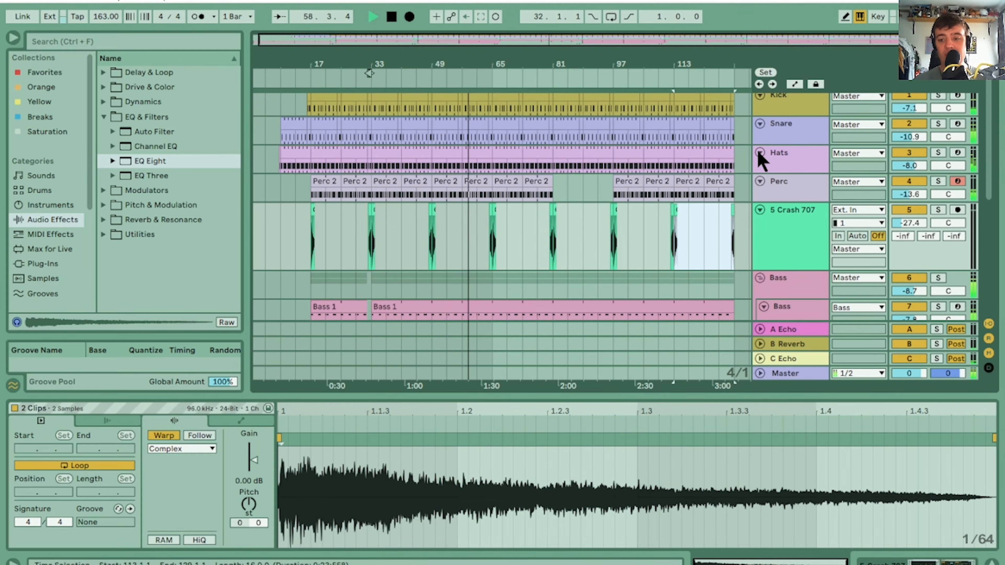
key(space)
Show the Skank track's A-Echo send automation and draw it at 0.0 dB over the stab at bar 57
scroll(467, 119, down, 5)
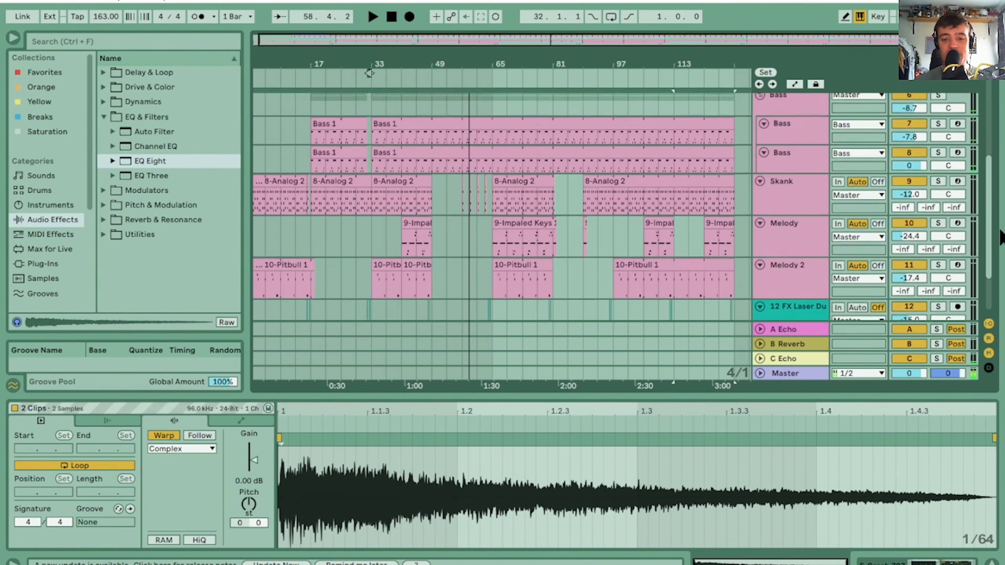
drag(470, 65, 394, 64)
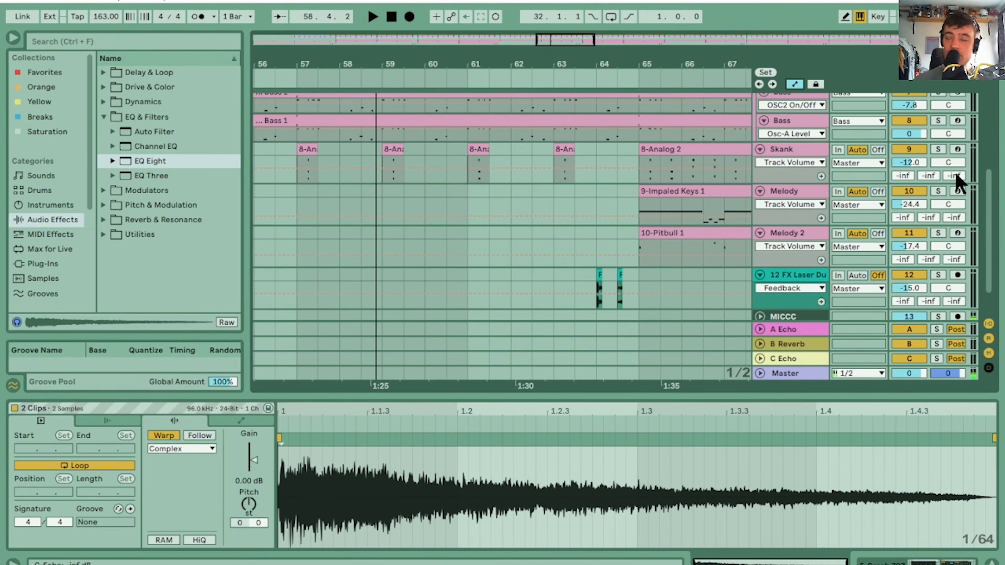
key(Tab)
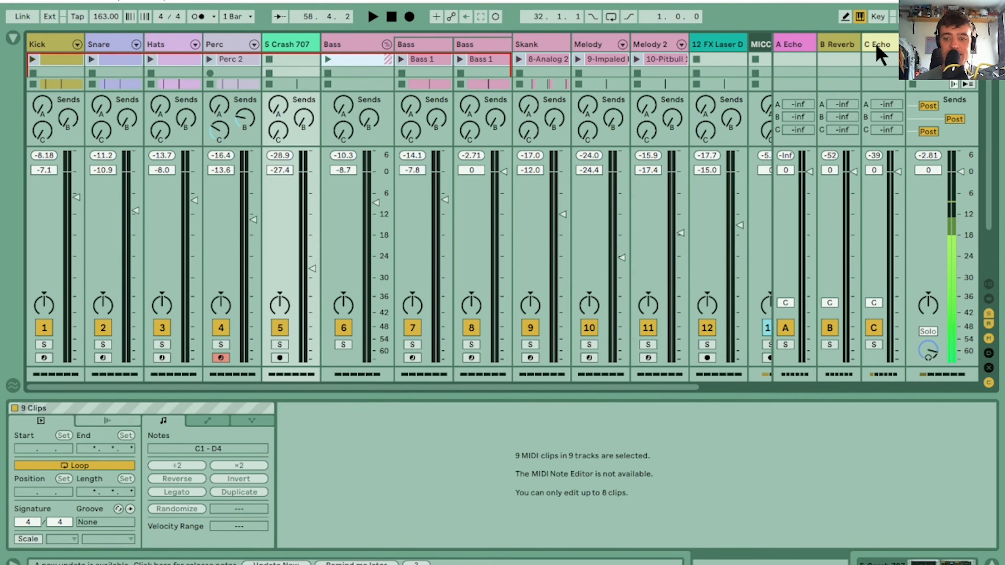
key(Tab)
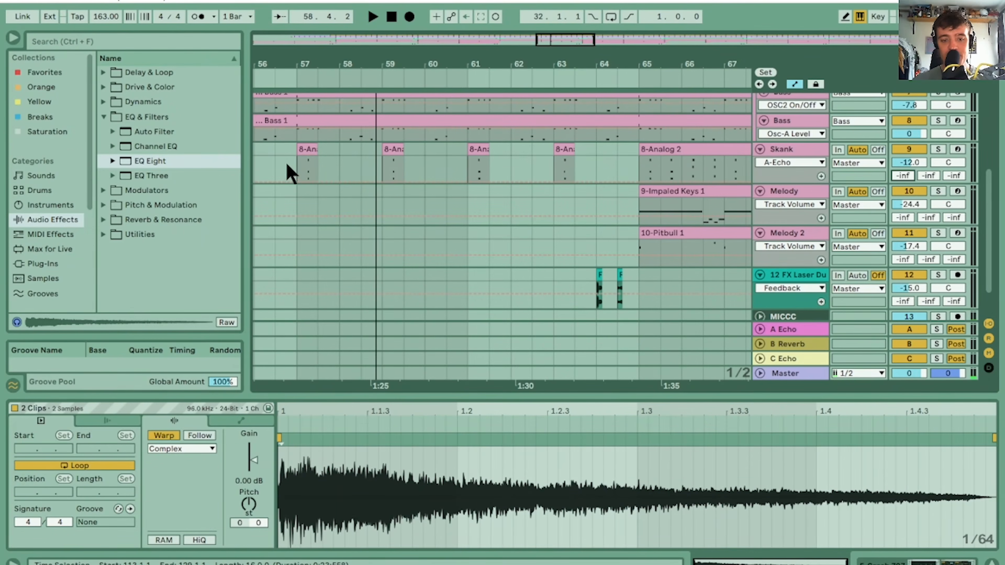
click(311, 155)
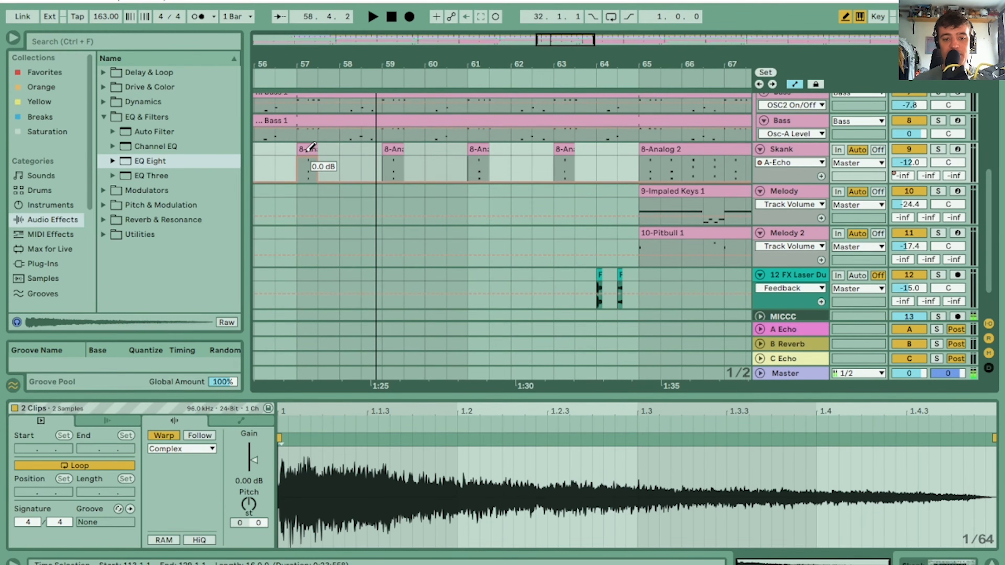
click(308, 150)
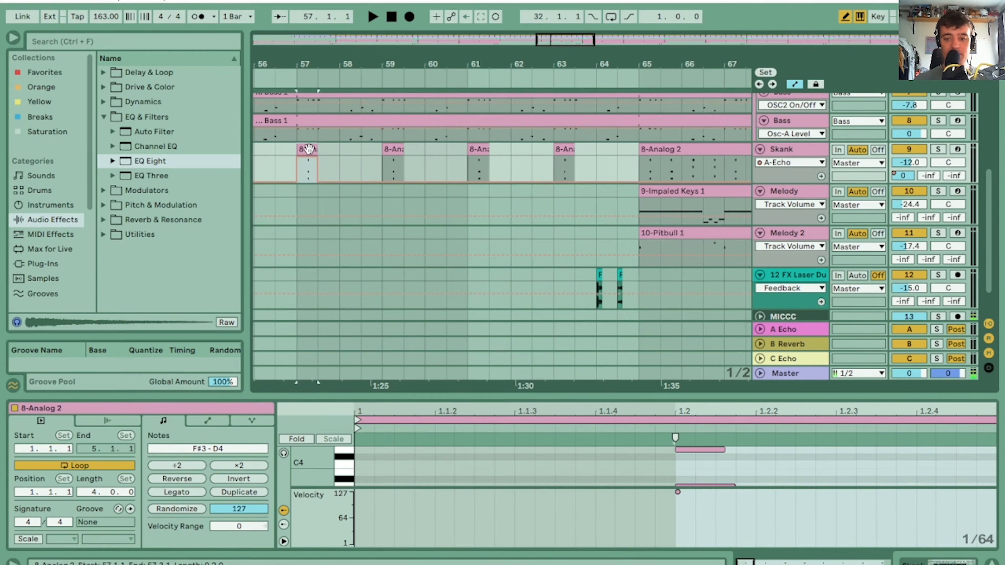
Draw A-Echo send automation over the Skank stabs at bars 59 and 61, raise C-Echo over the bar 63 stab, and play from before bar 57
key(space)
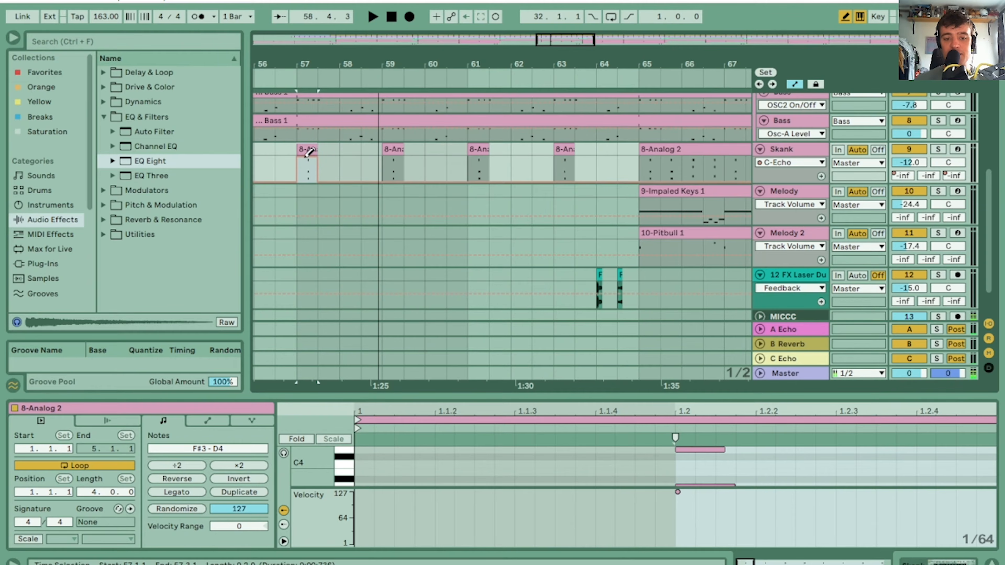
key(space)
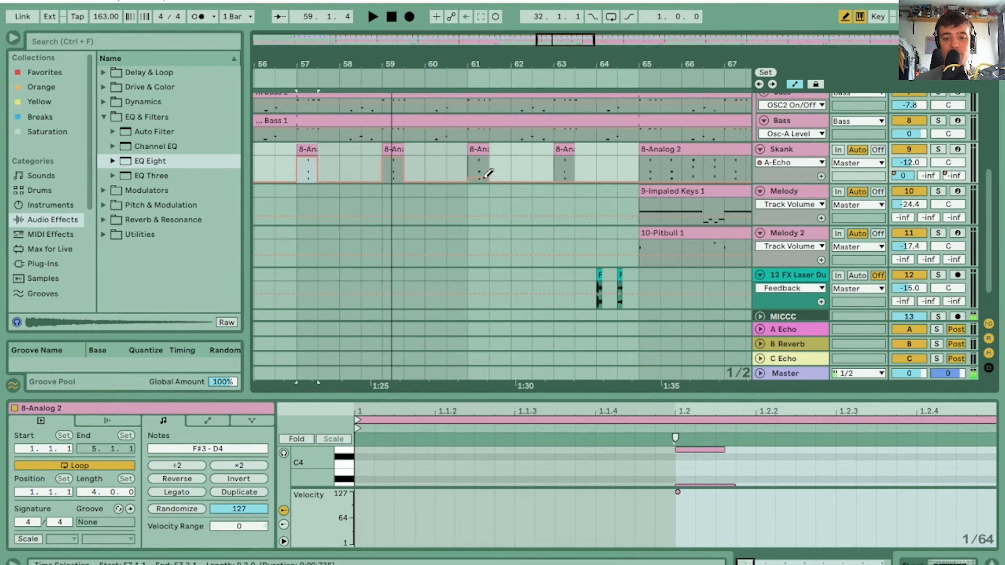
click(957, 176)
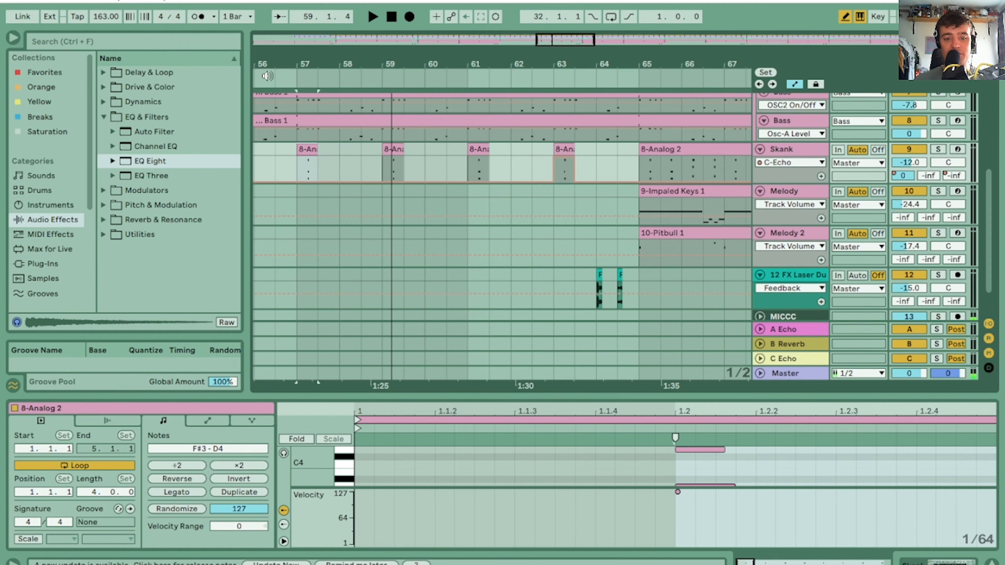
click(283, 74)
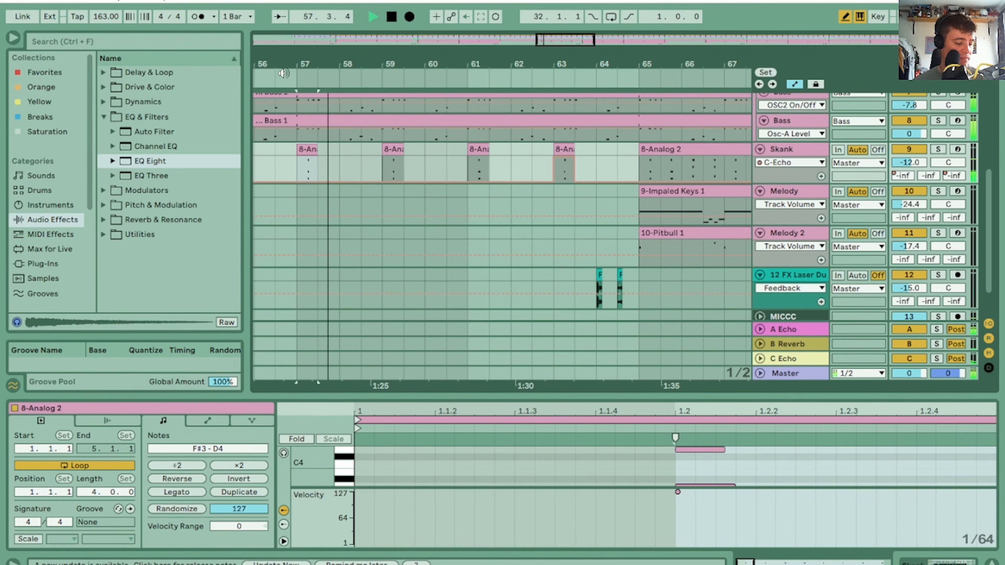
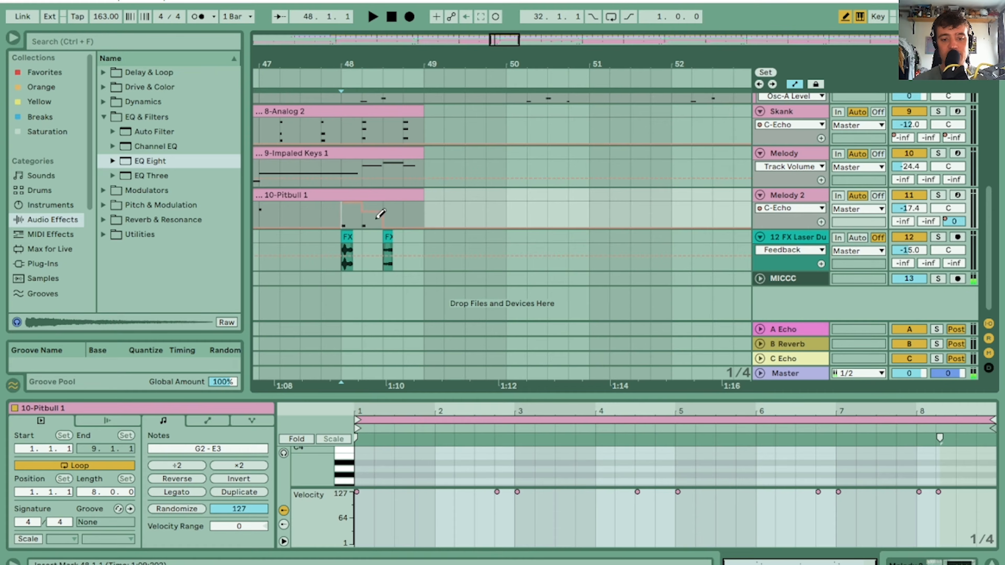
Play the arrangement from bar 48 to check the C-Echo automation on Melody 2 going into the next section
key(space)
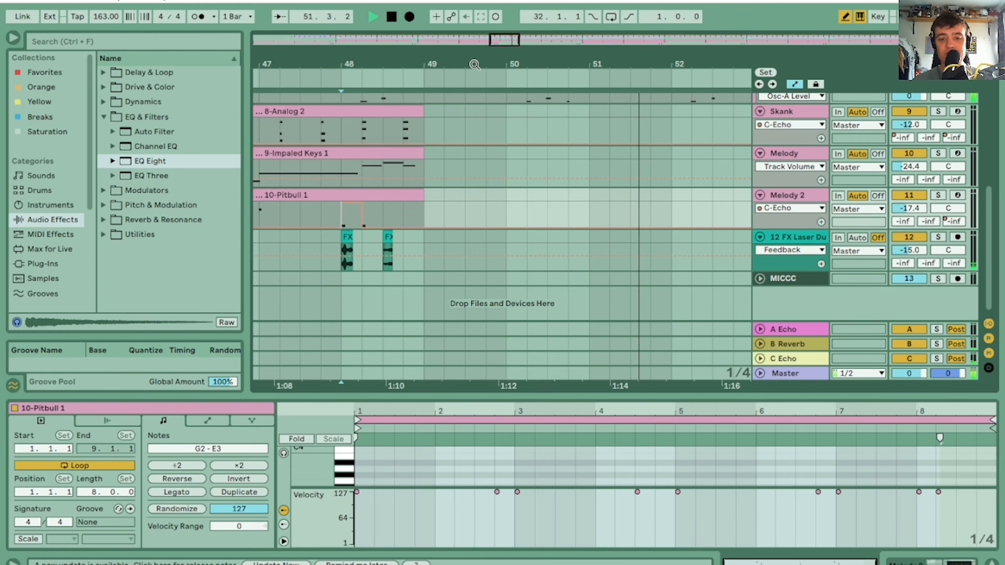
drag(454, 63, 454, 95)
drag(370, 74, 376, 73)
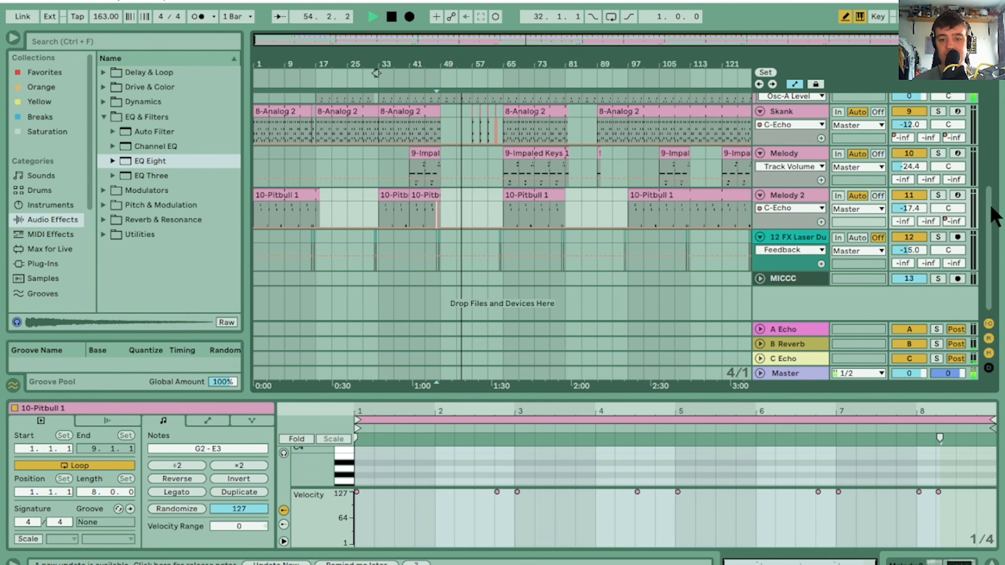
scroll(989, 198, up, 5)
scroll(977, 133, up, 3)
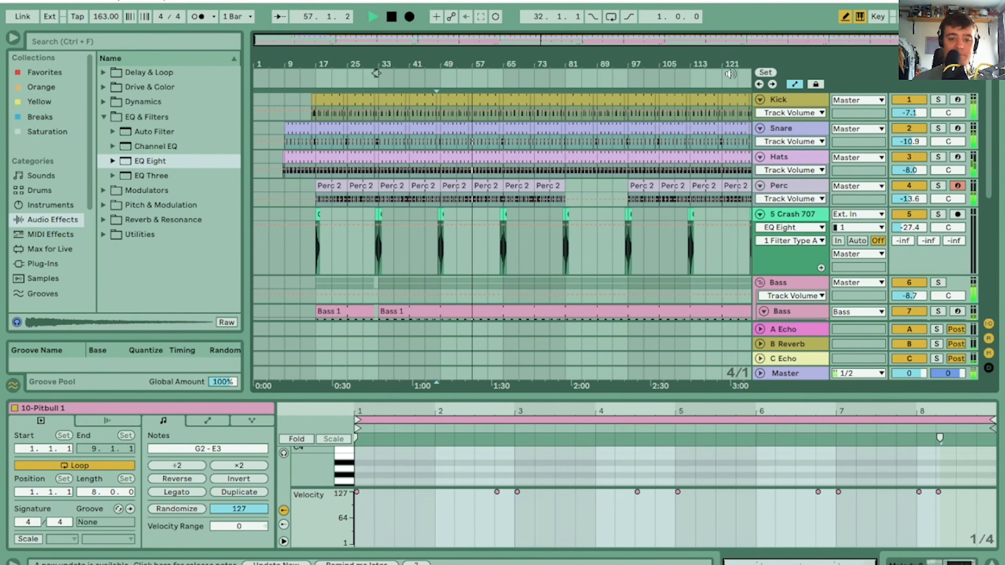
drag(376, 73, 350, 73)
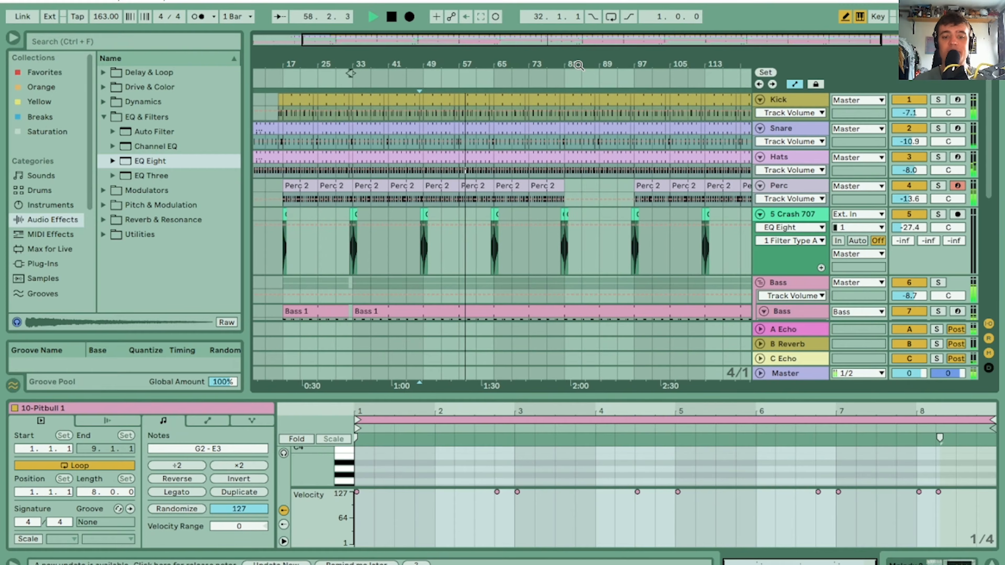
Enlarge the Snare track, show its A-Echo send automation and raise it over the fill just before bar 49
drag(812, 150, 815, 170)
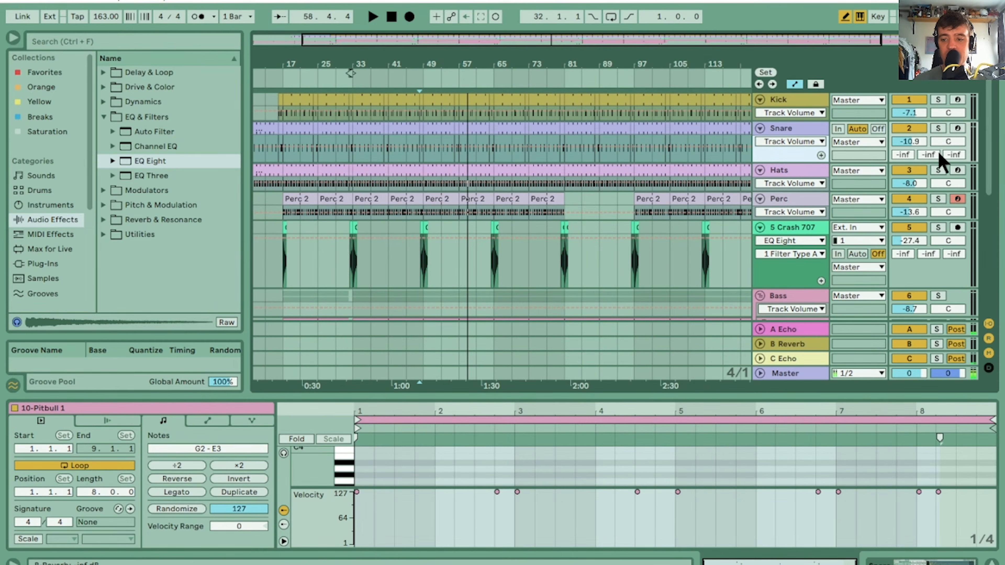
click(902, 154)
drag(350, 73, 484, 99)
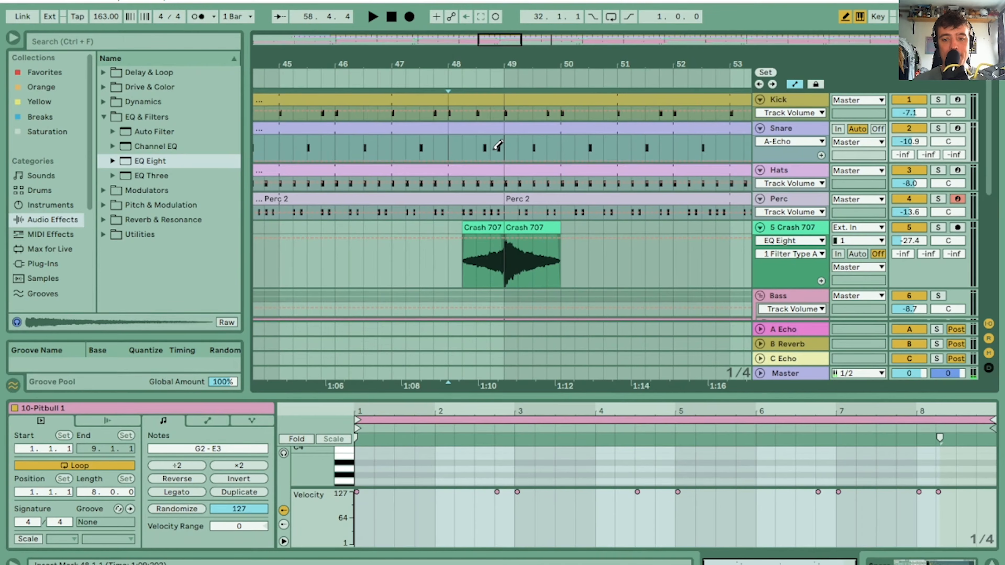
Draw the Snare track's A-Echo send at 0.0 dB over the fill just before bar 81 and play through it
drag(517, 61, 487, 59)
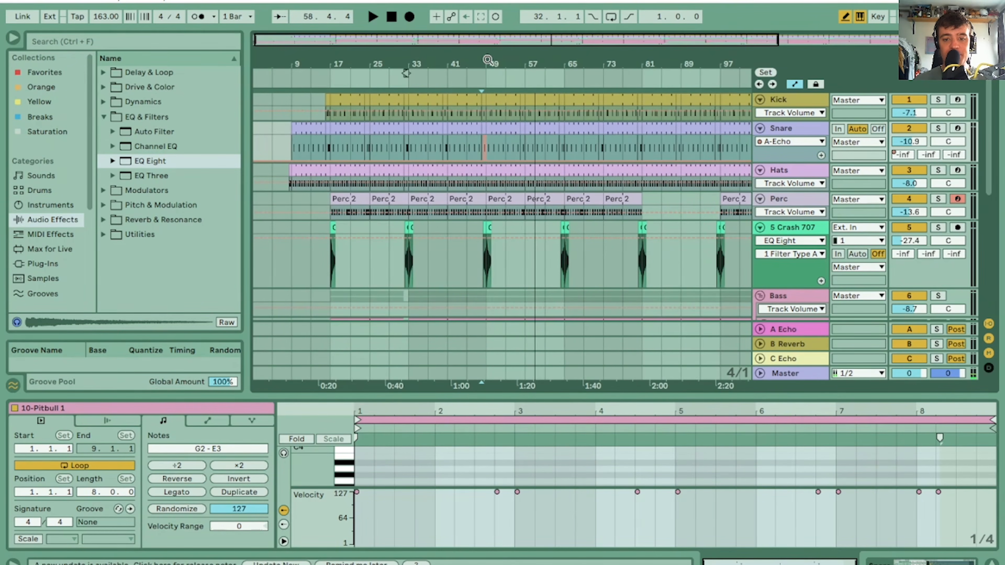
drag(648, 69, 646, 95)
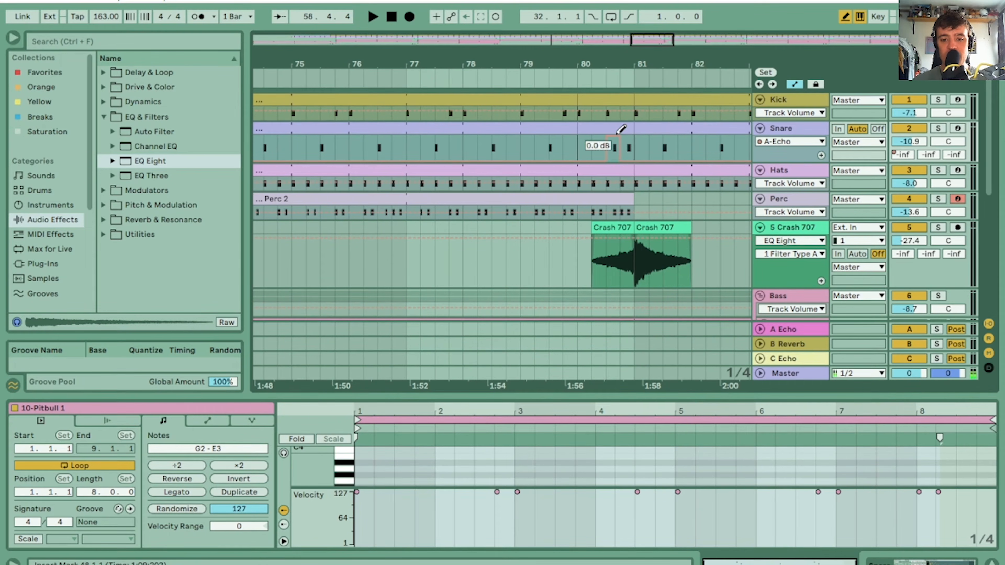
click(560, 73)
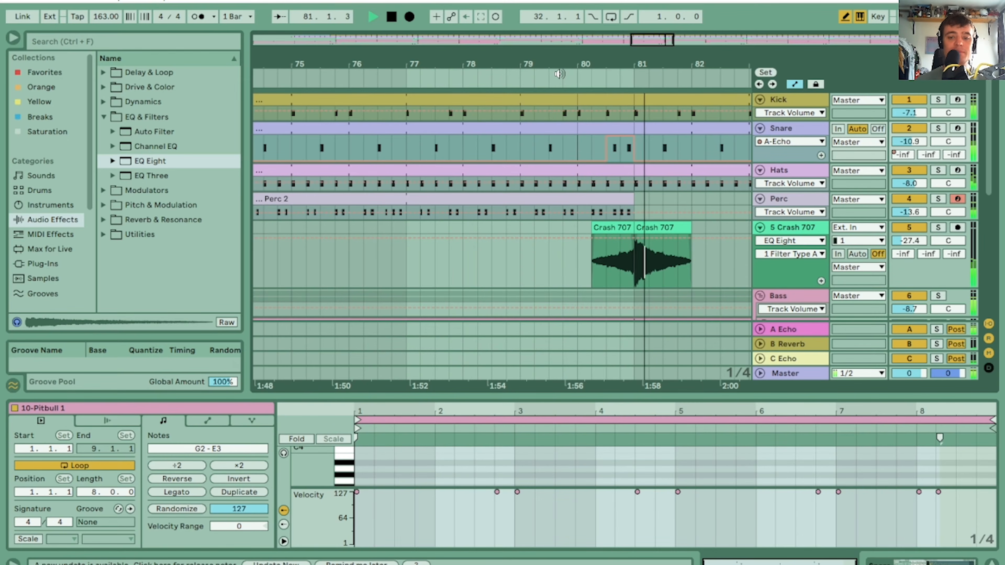
Delete the last snare note of the fill in the bar 80 Snare clip and play from bar 80
mouse_move(618, 65)
mouse_down()
mouse_move(611, 54)
mouse_move(609, 63)
mouse_up()
key(space)
click(609, 130)
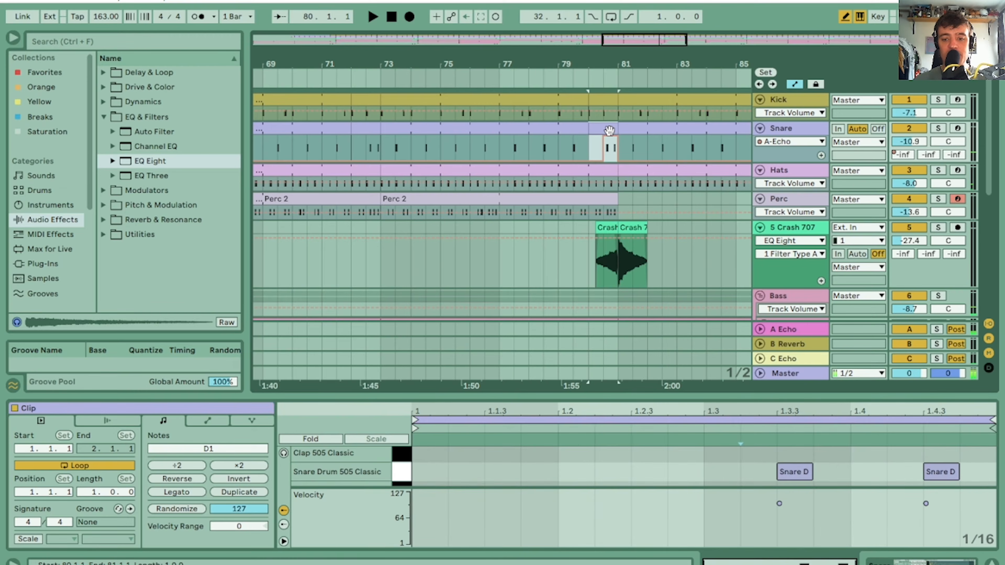
click(941, 471)
key(space)
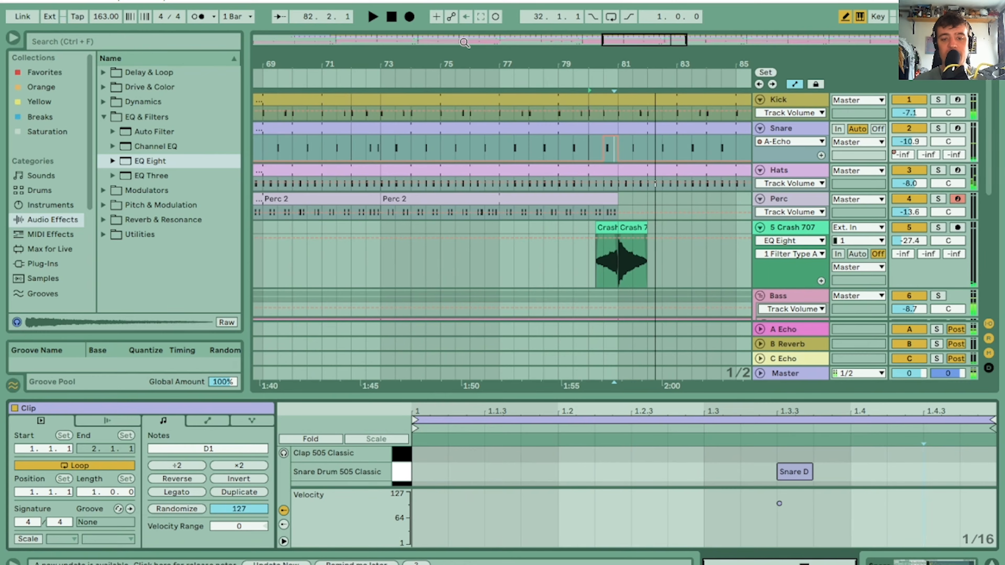
Replace the two snare notes in the bar 48 Snare clip with a single hit at 1.3, then play the result
drag(436, 63, 582, 63)
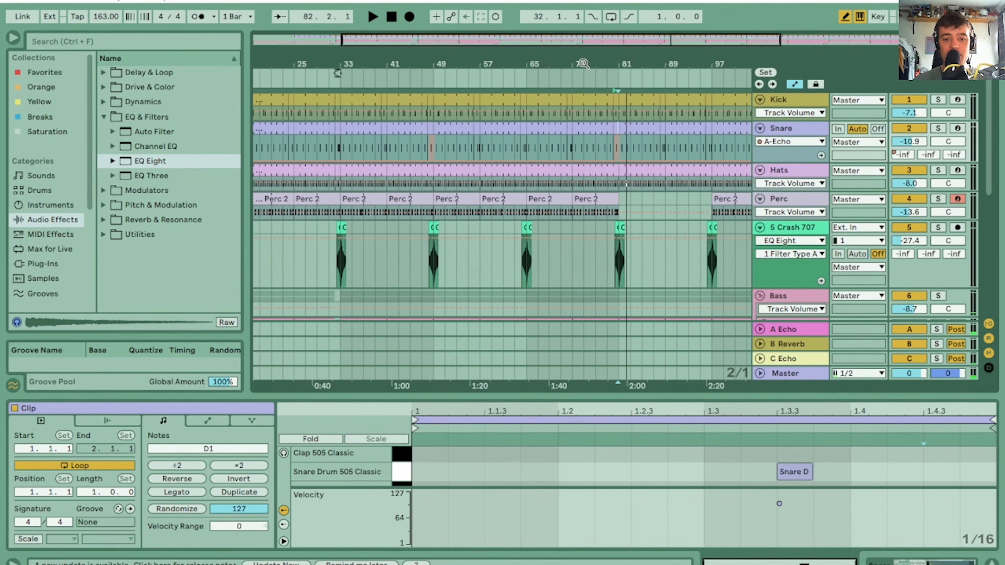
click(431, 125)
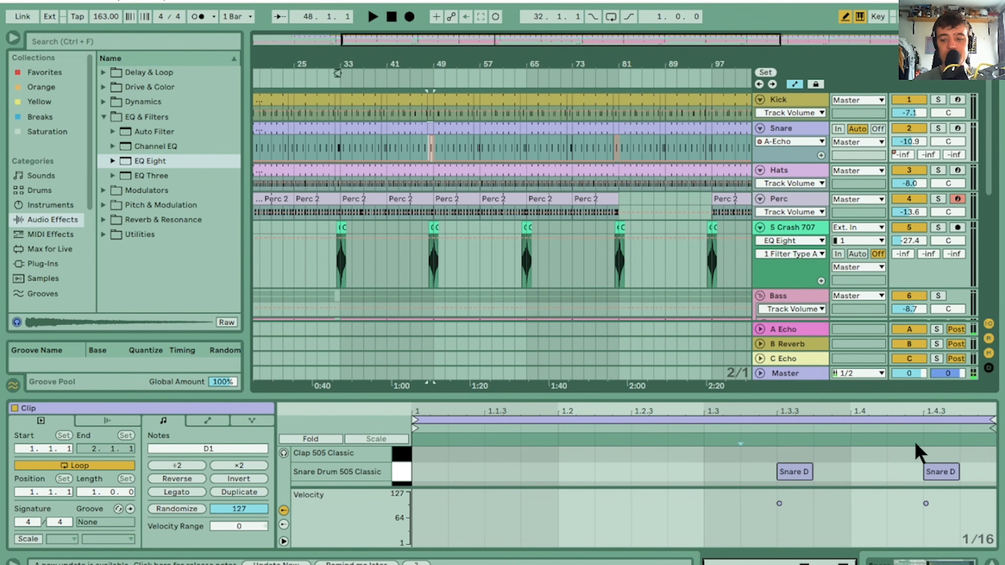
click(937, 472)
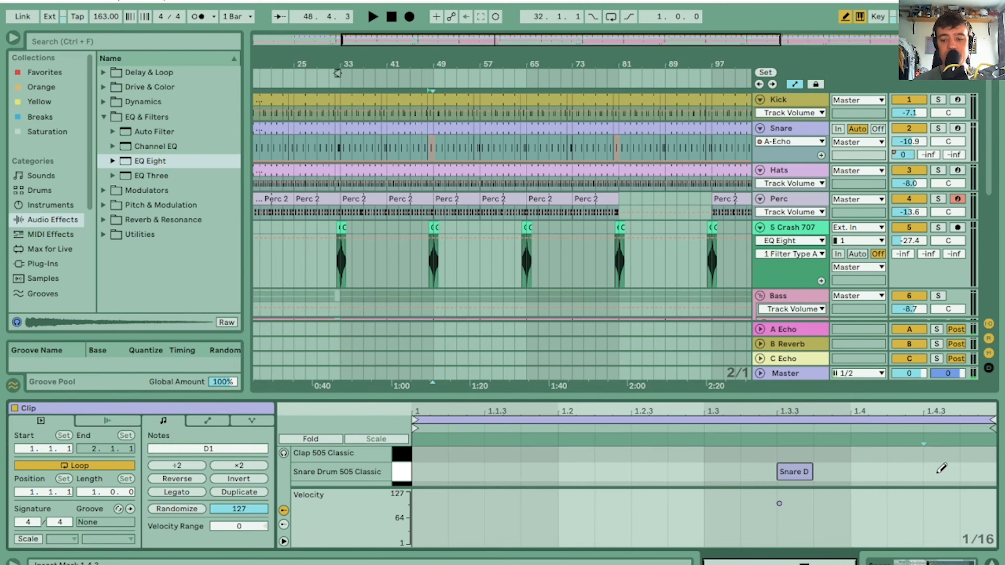
click(793, 471)
click(733, 469)
key(space)
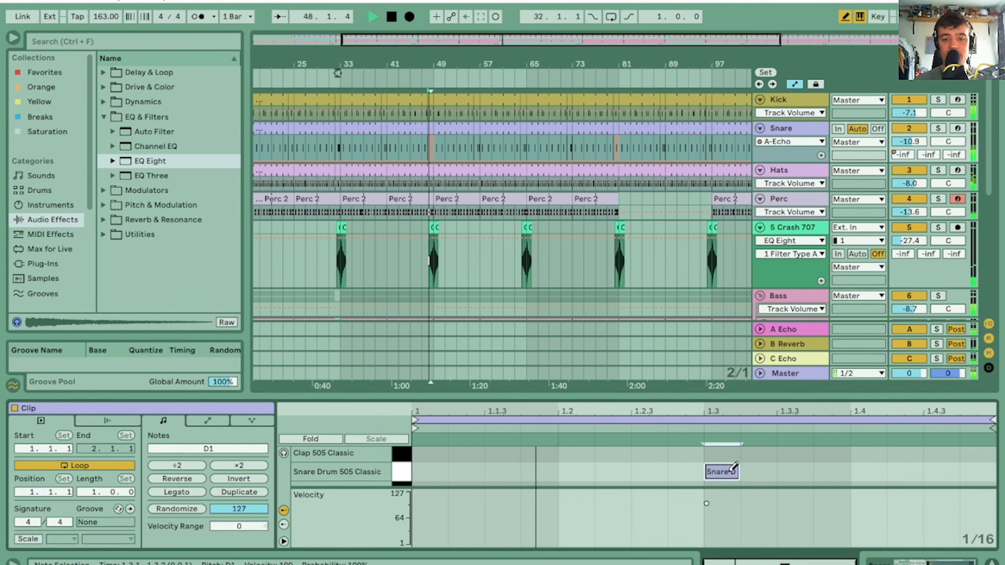
Show the Snare track's B-Reverb send automation and raise it over the second halves of bars 55, 56, 60 and 64
drag(436, 63, 436, 35)
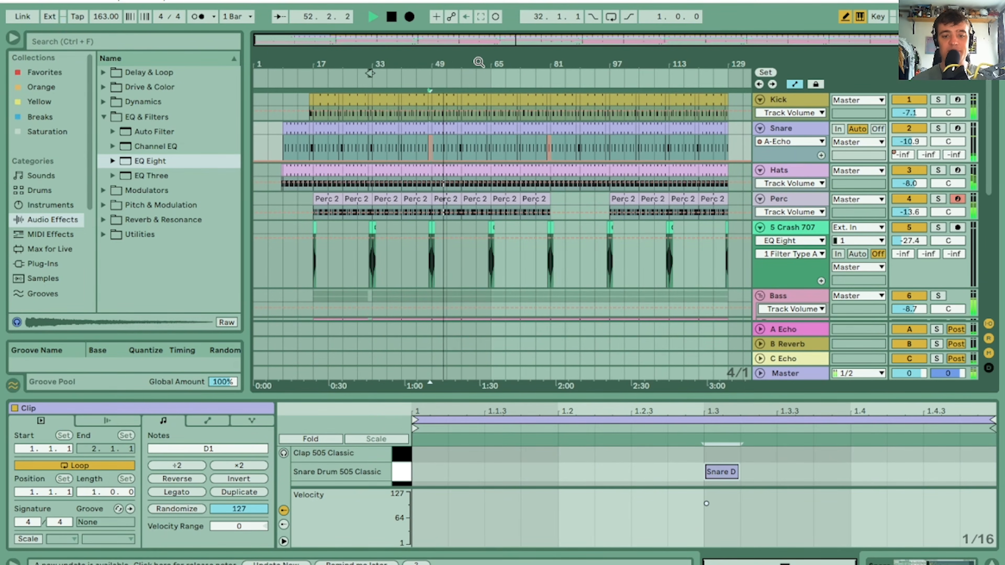
drag(452, 63, 452, 81)
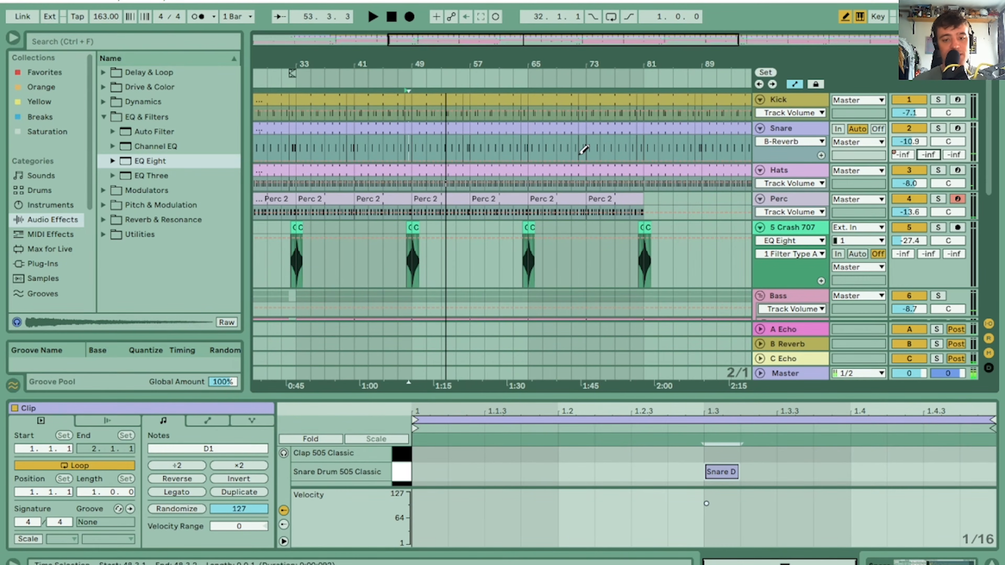
drag(453, 61, 480, 70)
key(space)
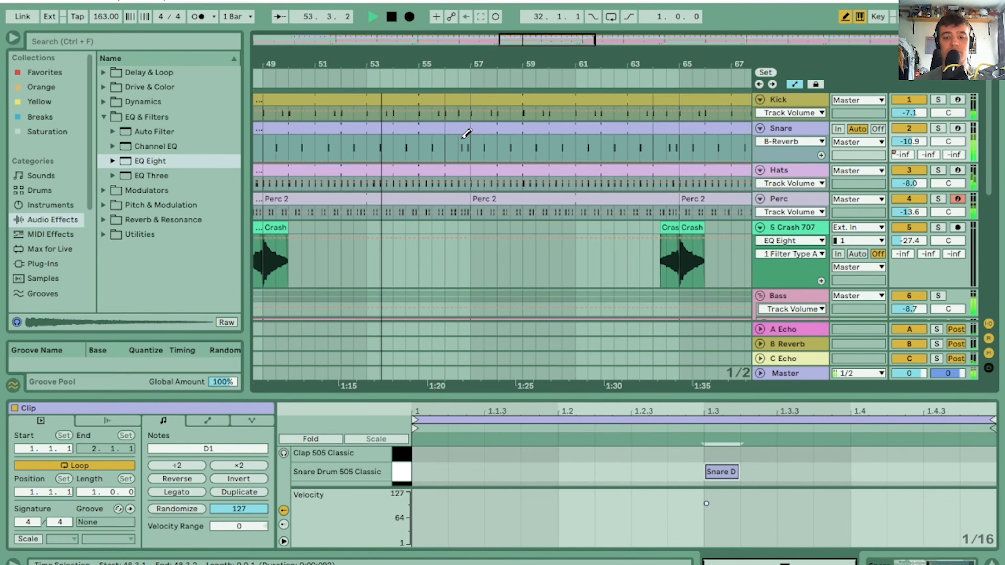
click(438, 148)
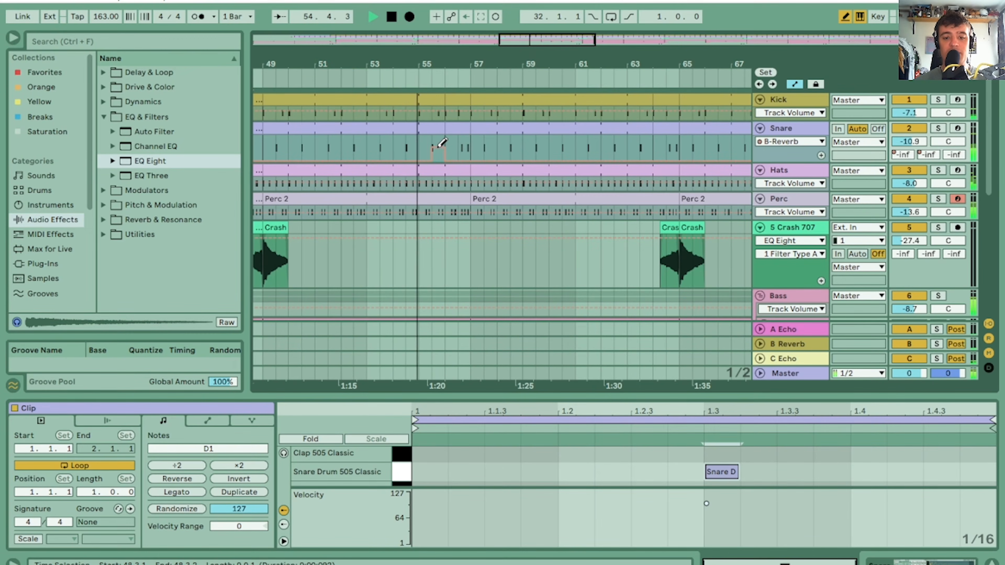
click(465, 139)
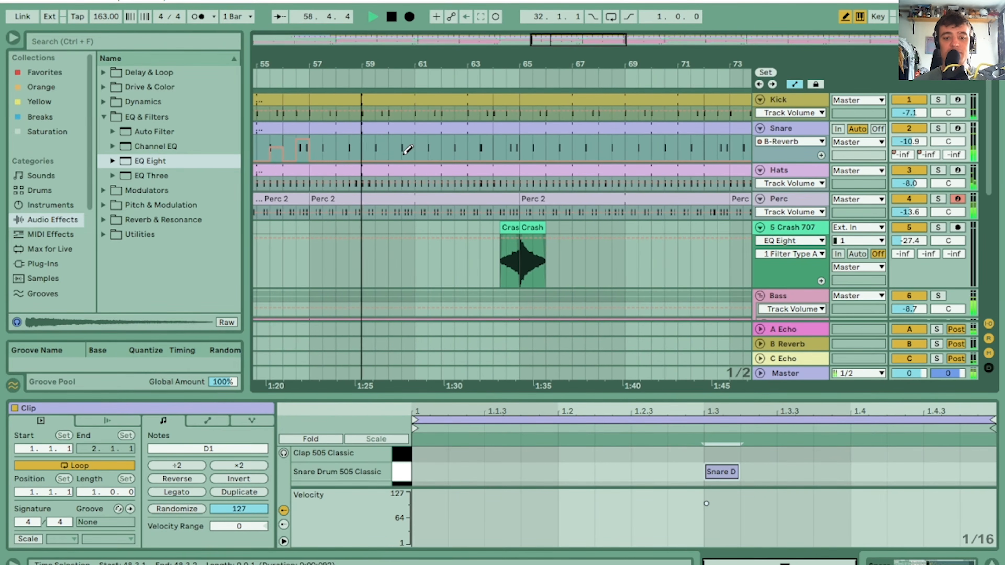
click(408, 145)
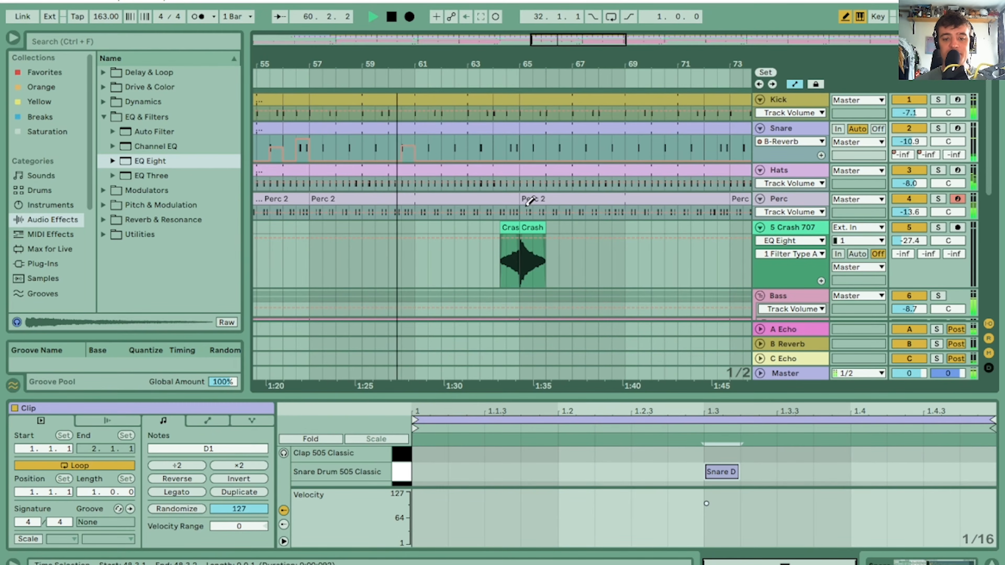
click(509, 147)
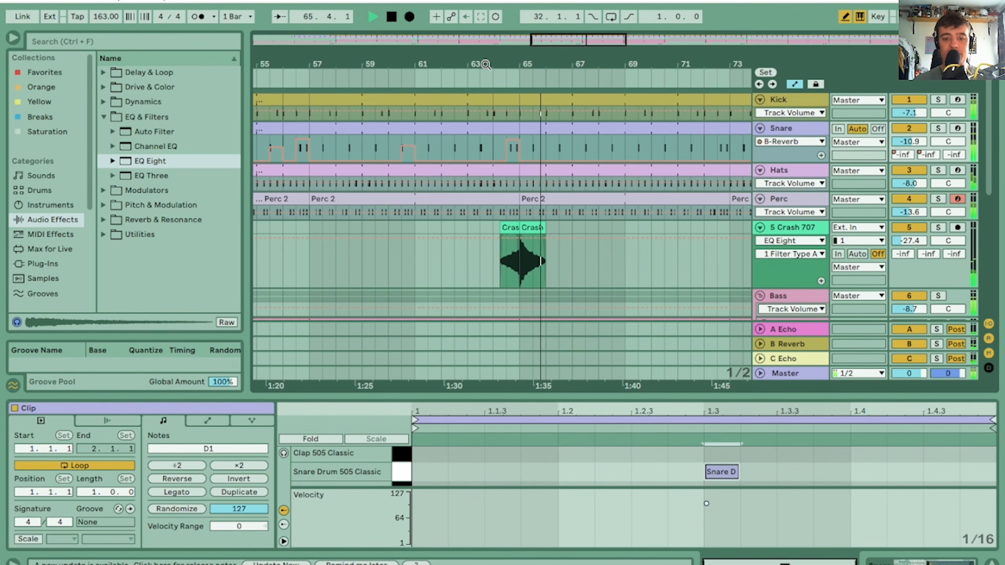
Open the Melody track's Impaled Keys clip at bar 65 and play the section from there
drag(485, 65, 518, 30)
drag(989, 138, 1003, 239)
key(space)
drag(545, 64, 545, 176)
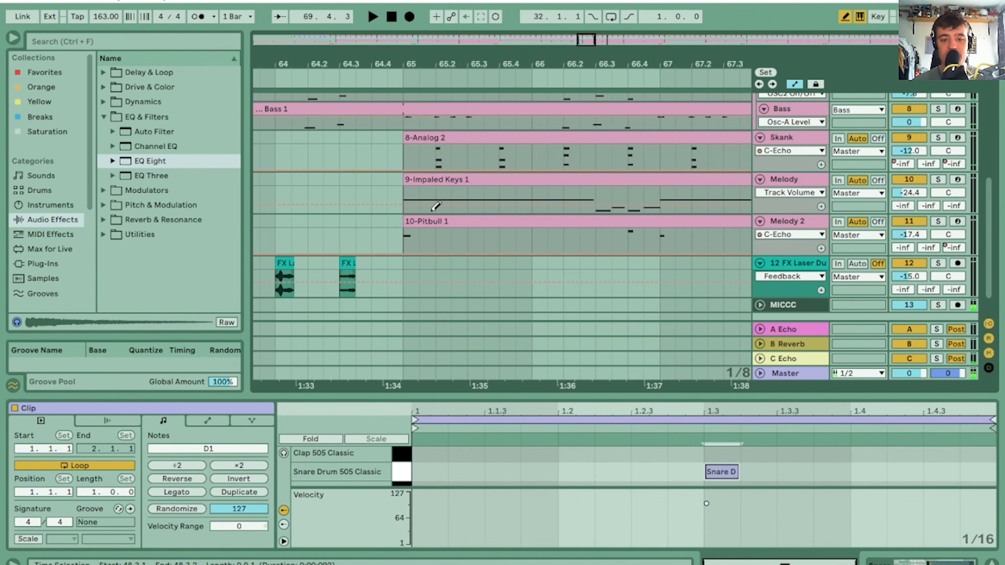
click(426, 182)
key(space)
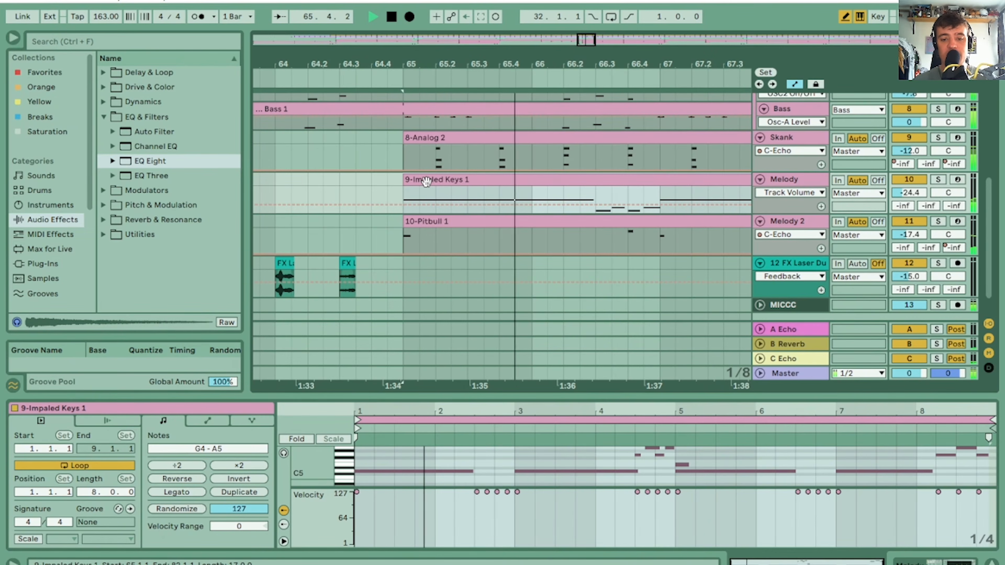
mouse_move(497, 64)
mouse_down()
mouse_move(495, 3)
mouse_move(494, 65)
mouse_up()
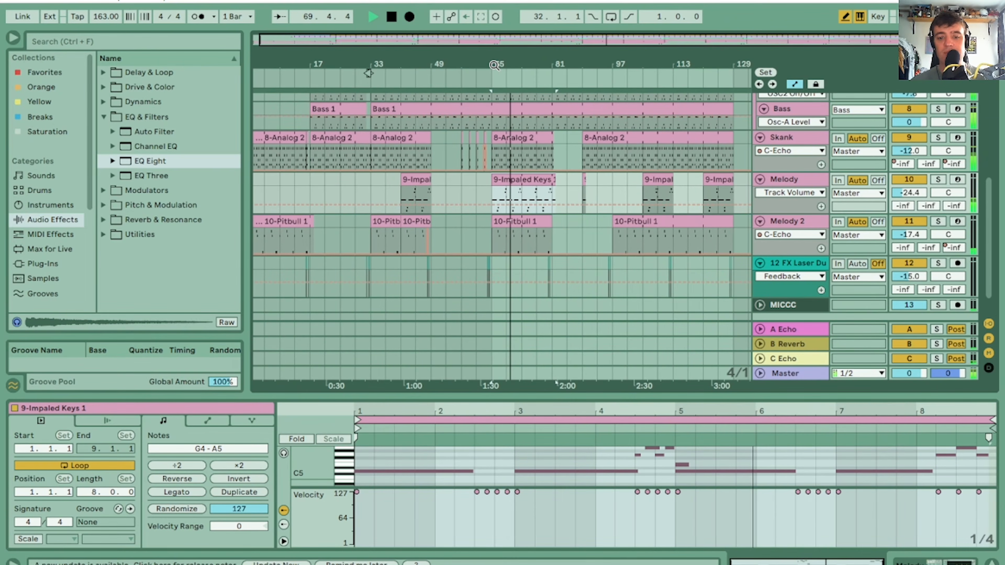
Play from bar 97 and draw Snare B-Reverb send automation over the hits just before bars 101, 105, 109 and 113
drag(989, 214, 995, 107)
drag(672, 59, 671, 119)
drag(637, 60, 637, 59)
drag(319, 145, 487, 144)
key(space)
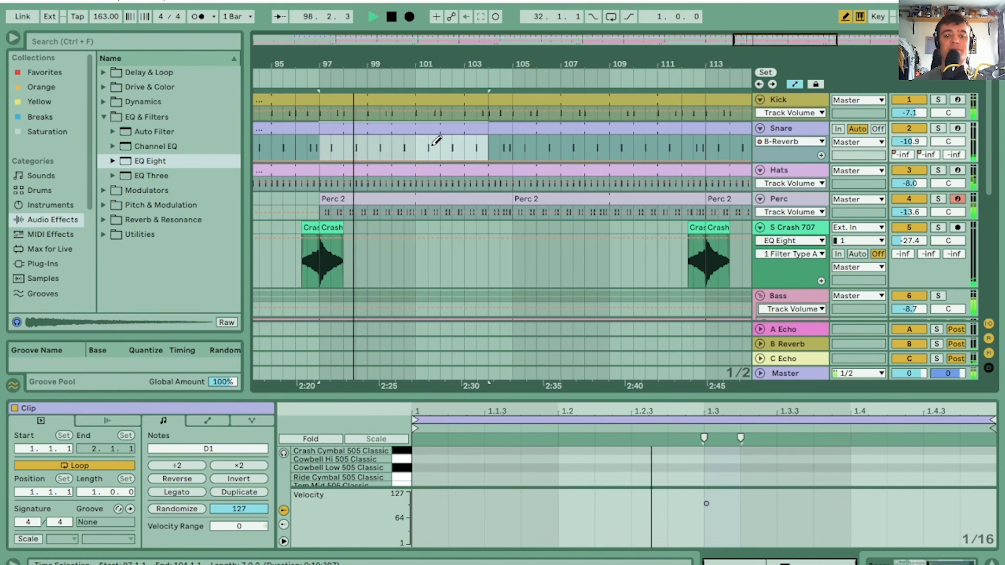
click(413, 142)
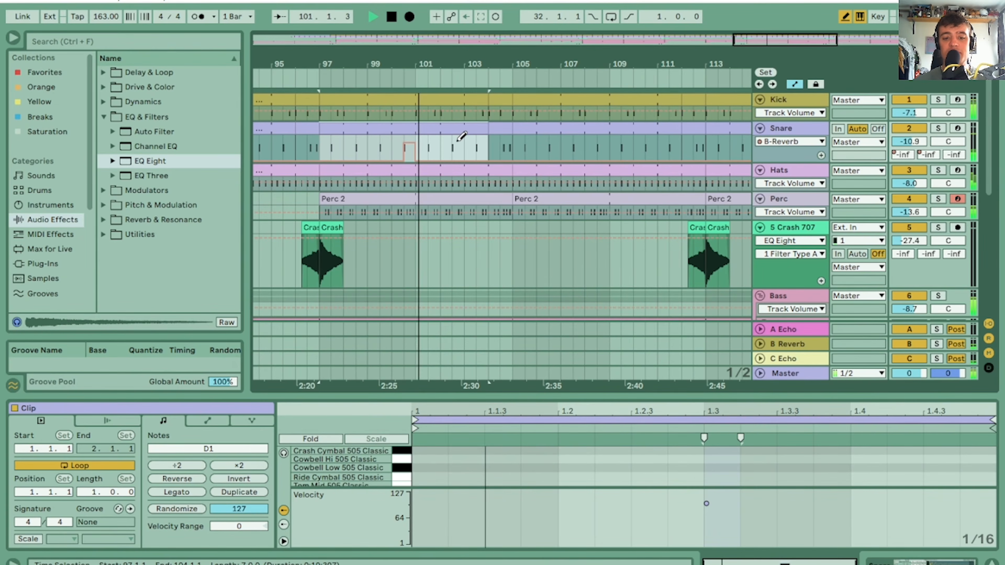
click(508, 135)
click(603, 139)
click(700, 134)
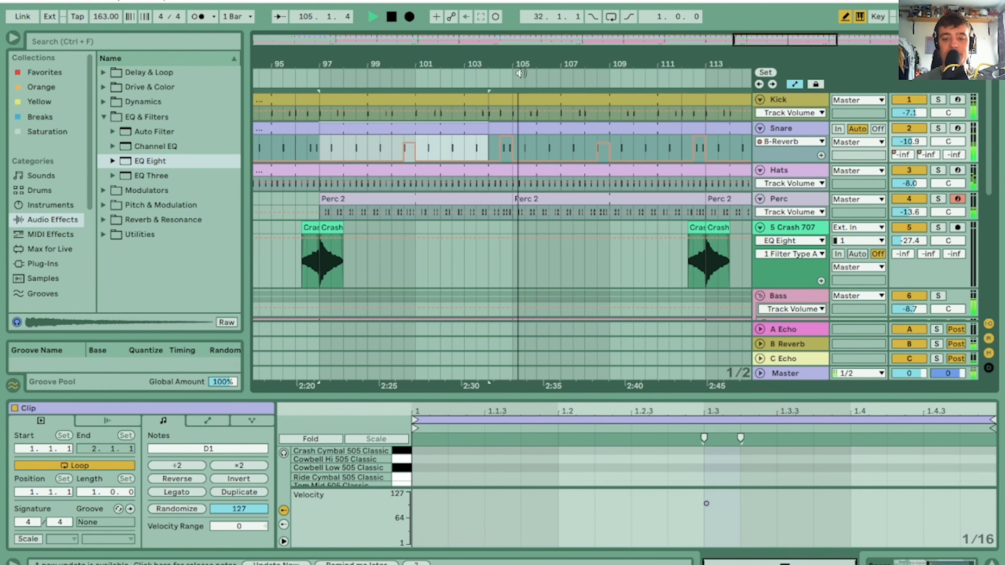
Move the reversed Crash 707 clip before bar 97 an eighth note earlier and extend its end to bar 97
drag(513, 58, 639, 11)
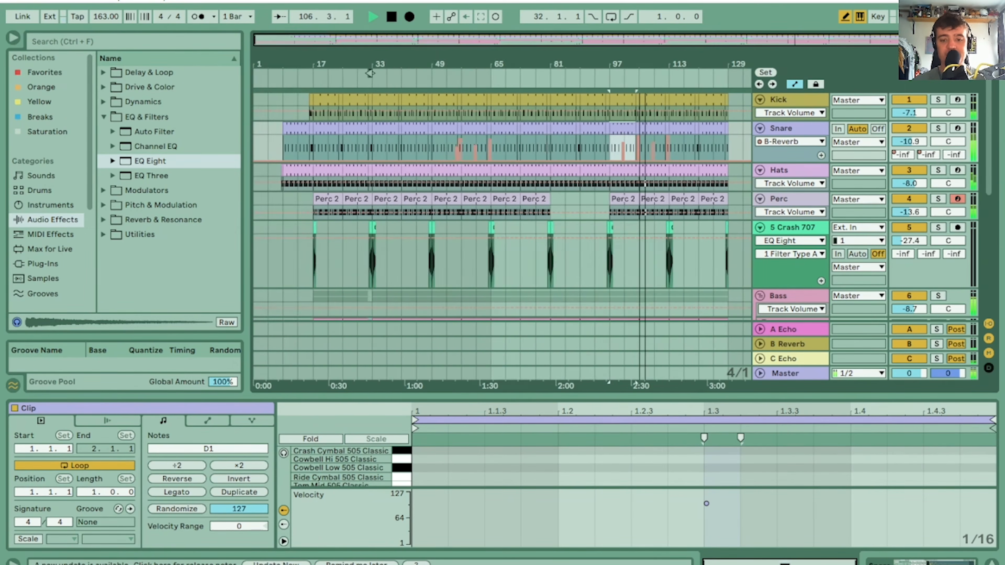
drag(622, 69, 585, 57)
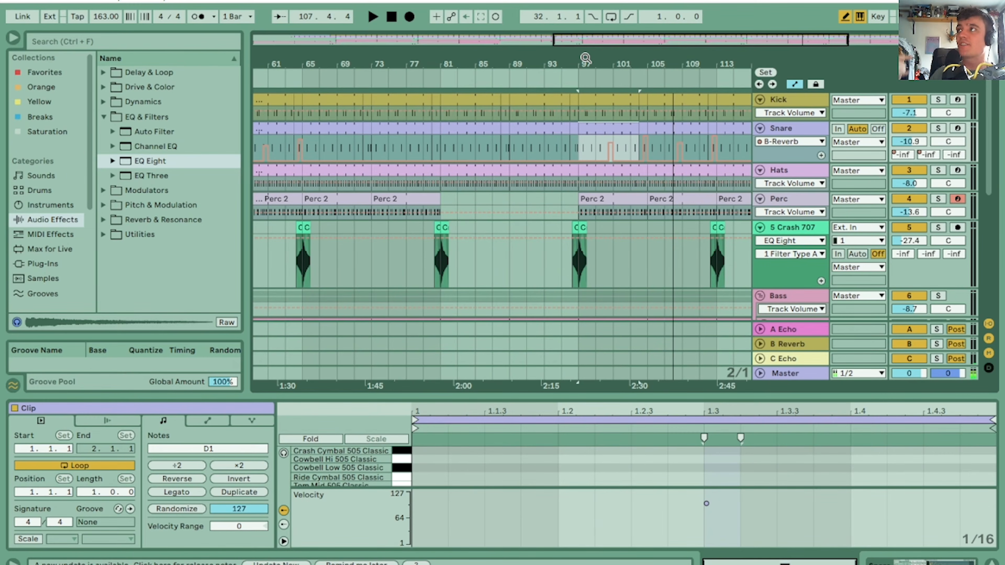
drag(581, 64, 580, 101)
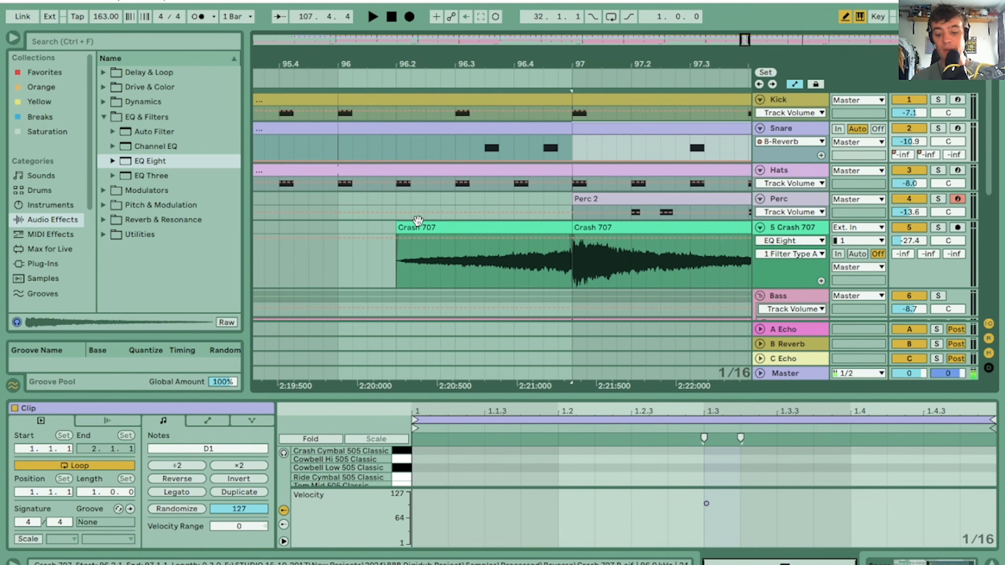
drag(435, 228, 409, 233)
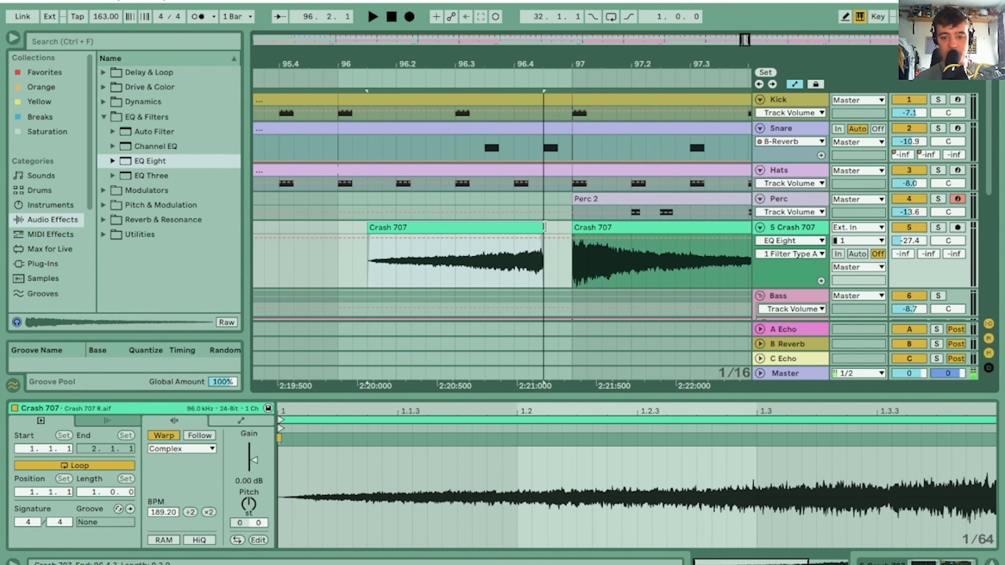
drag(542, 226, 572, 227)
Cut eighth-note gaps at 96.2, 96.3 and 96.4 out of the reversed Crash 707 to make it stutter into bar 97
drag(401, 263, 426, 237)
key(Delete)
drag(454, 269, 485, 234)
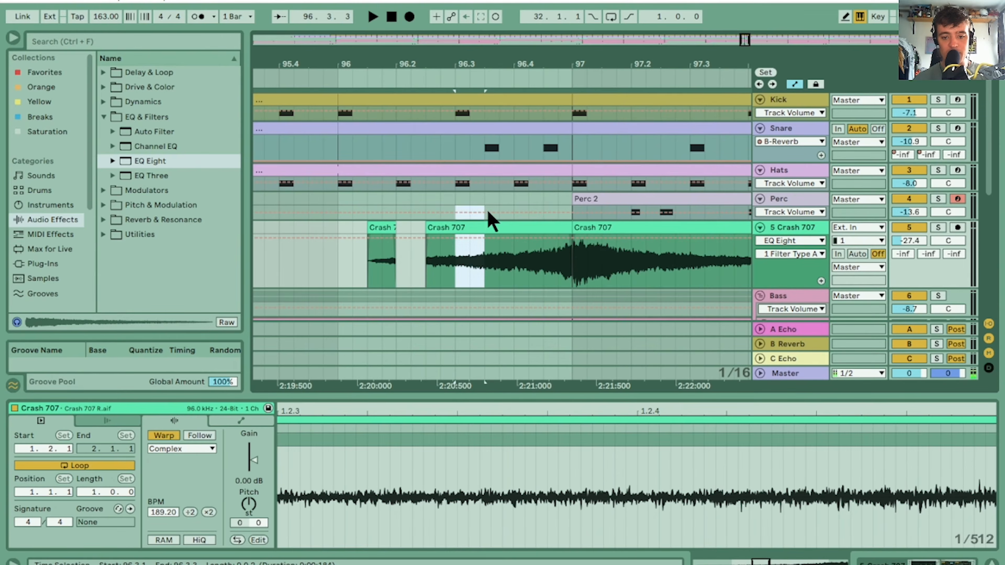
key(Delete)
drag(513, 269, 543, 237)
key(Delete)
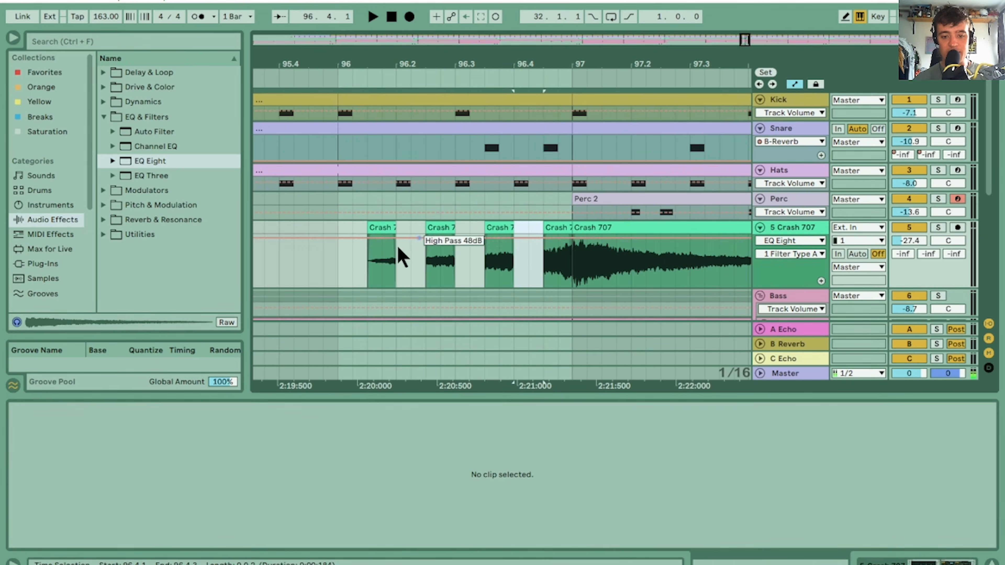
Undo the gaps cut into the reversed Crash 707 and the extension of its end
key(ctrl+z)
key(ctrl+z)
key(ctrl+z)
key(ctrl+z)
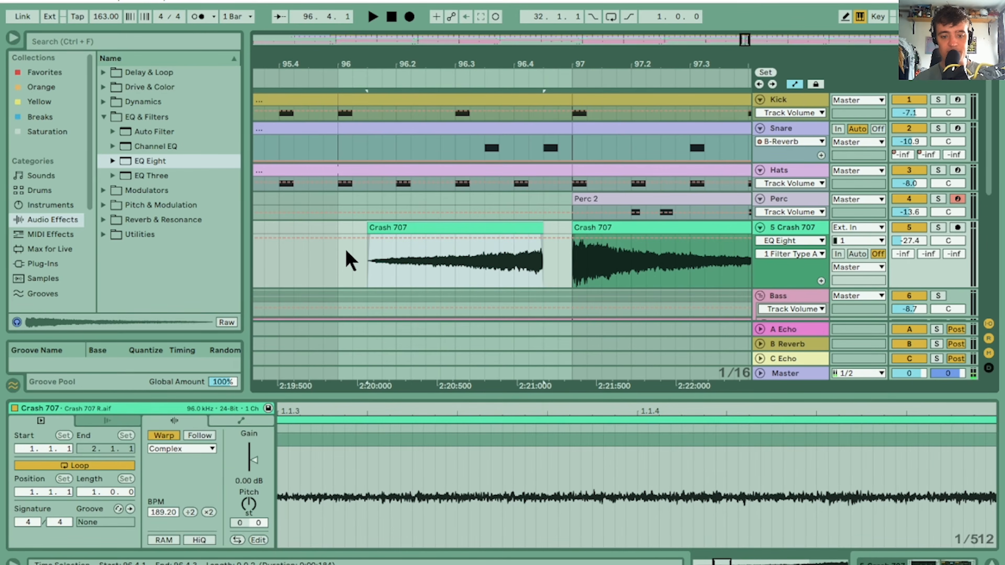
Move the reversed Crash 707 clip so it starts at bar 96, and extend its end to bar 97
key(ctrl+z)
drag(471, 231, 411, 231)
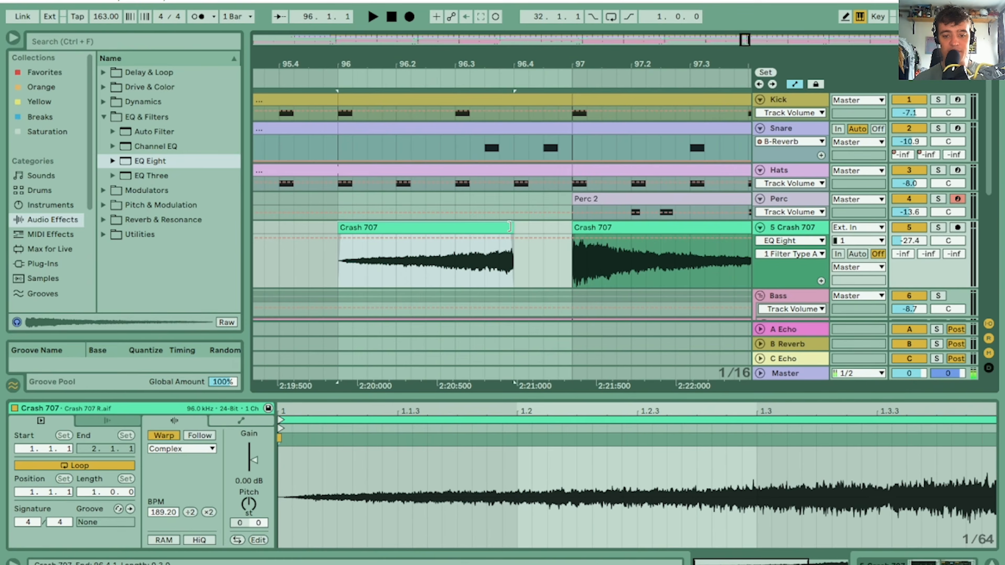
drag(509, 228, 572, 228)
Cut eighth-note gaps at 96.1.3, 96.2.3, 96.3.3 and 96.4.3 out of the reversed Crash 707 to make it stutter into bar 97
drag(372, 267, 396, 237)
key(Delete)
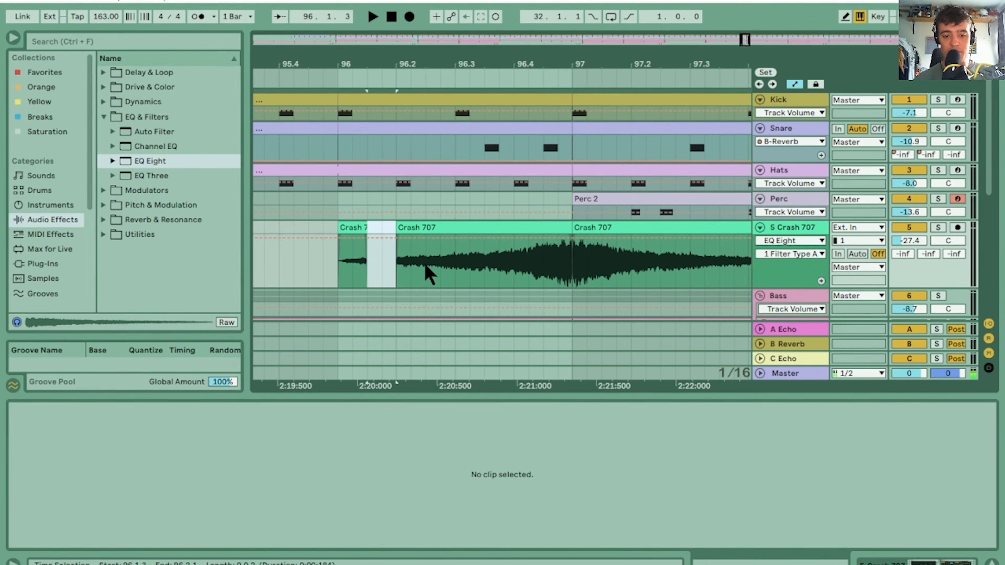
drag(425, 267, 451, 222)
key(Delete)
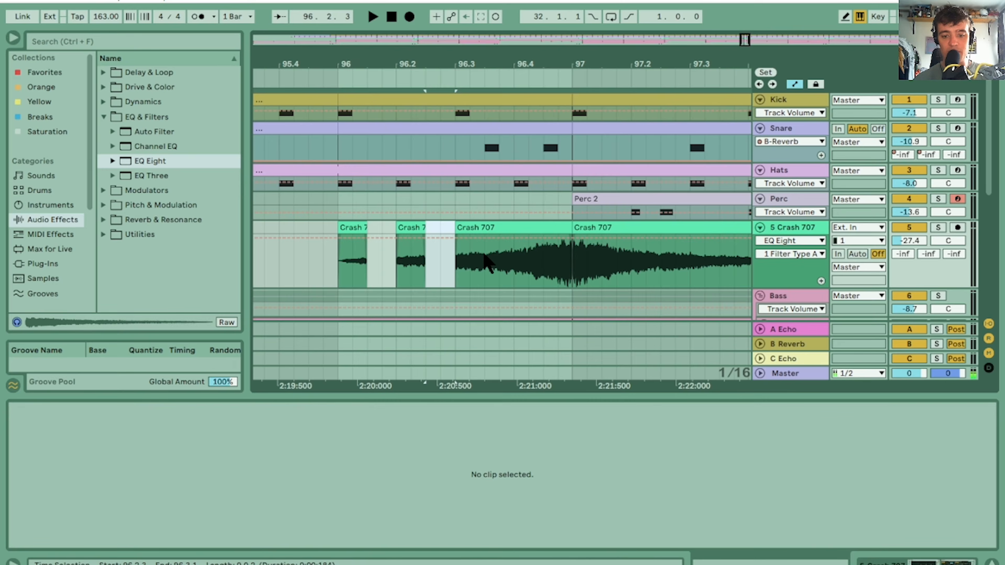
drag(483, 257, 509, 230)
key(Delete)
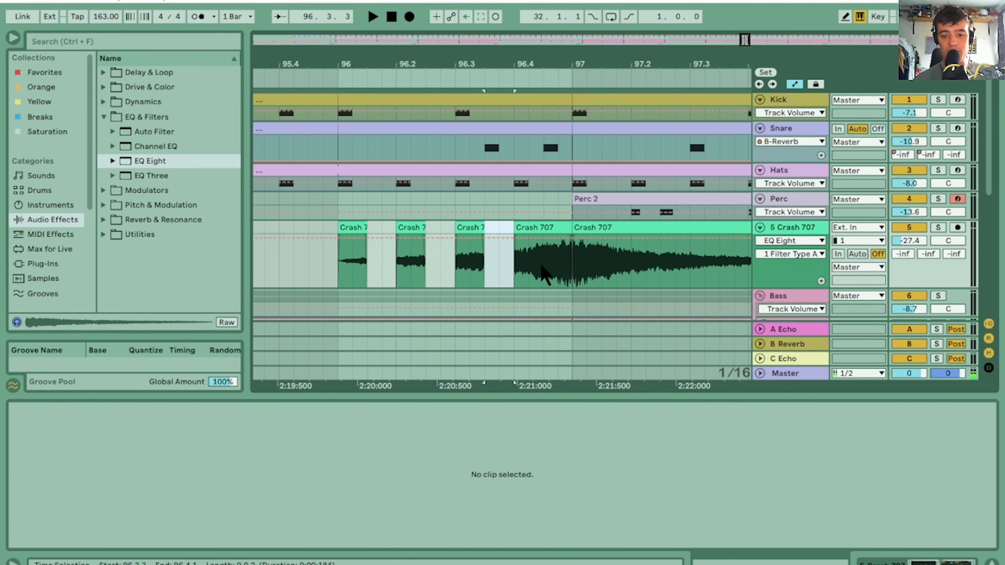
drag(541, 270, 567, 222)
key(Delete)
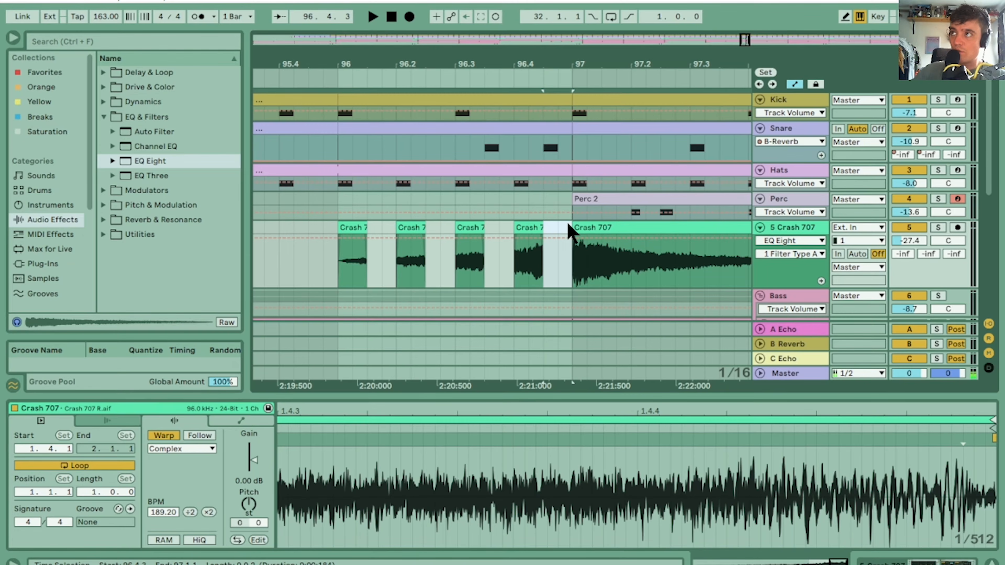
Play the stuttered crash from bar 96, soloing the Crash 707 track briefly and then hearing it with the full mix
click(346, 228)
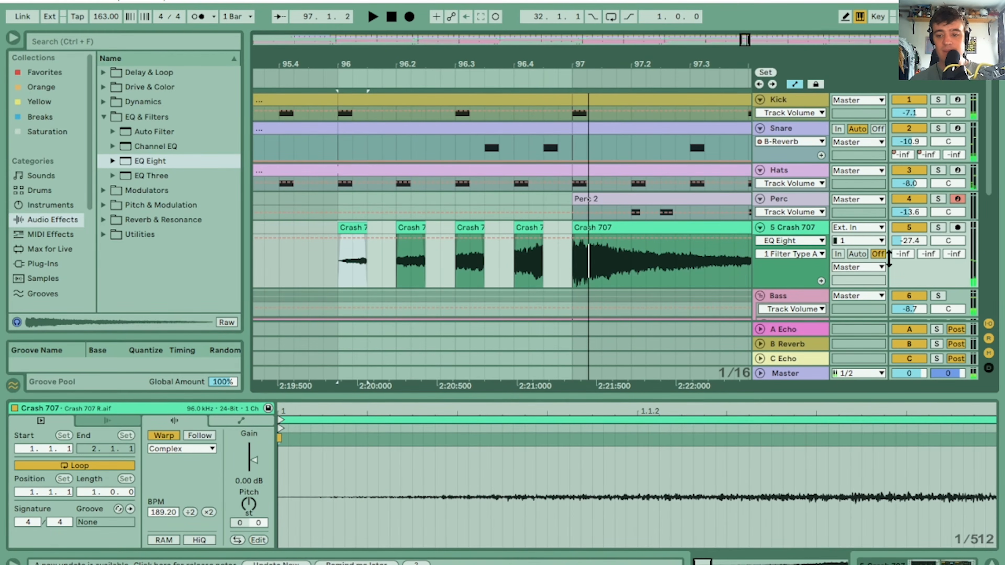
click(941, 229)
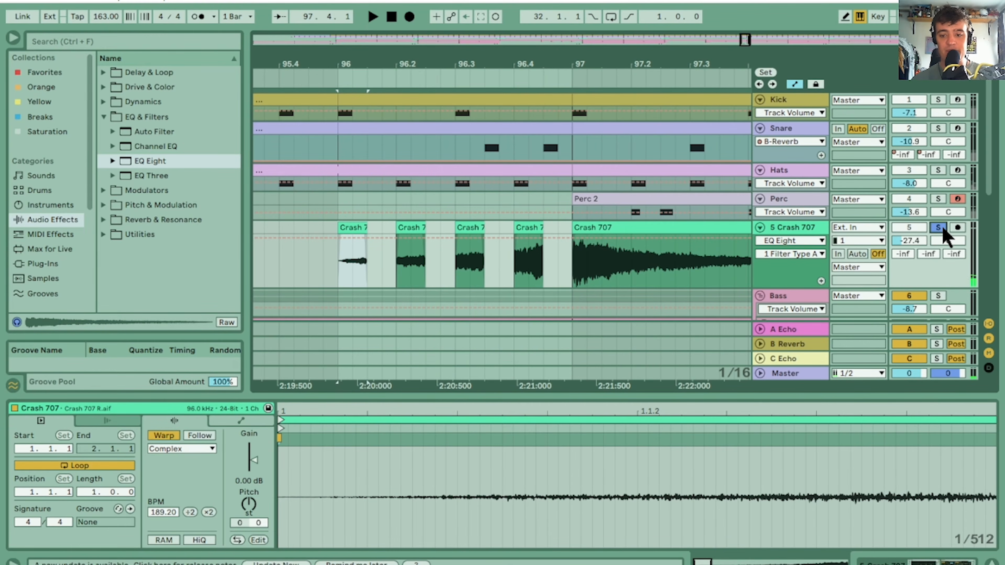
click(939, 228)
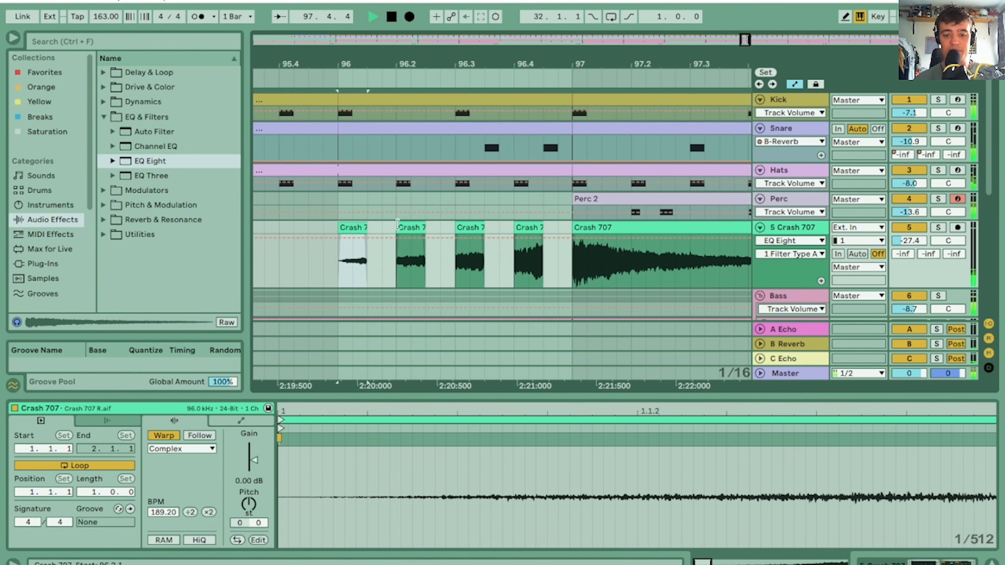
Raise the gain of the reversed crash slices at 96.3, 96.2 and 96 to 1.56, 2.50 and 4.69 dB, and play them back
click(458, 228)
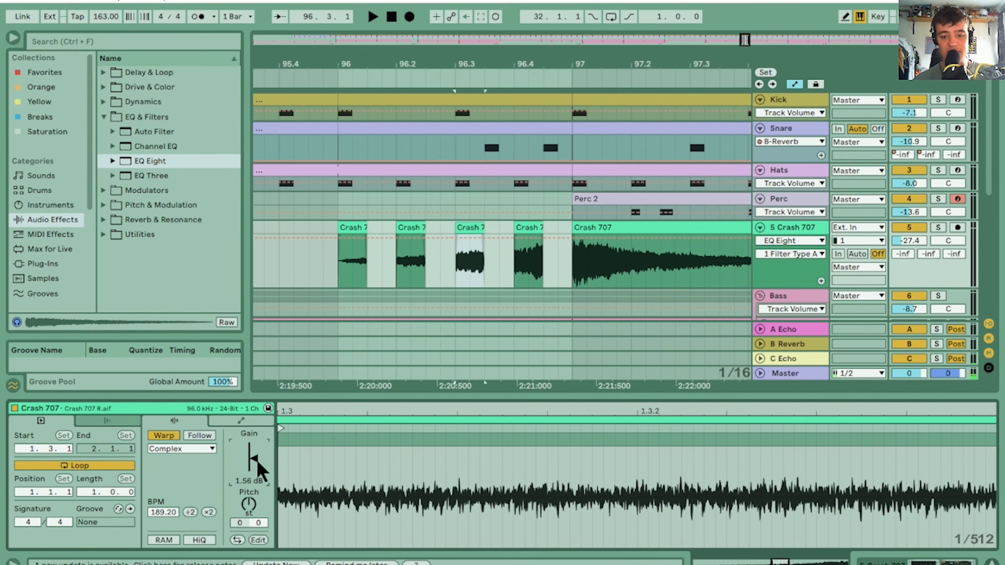
click(412, 228)
drag(252, 460, 255, 457)
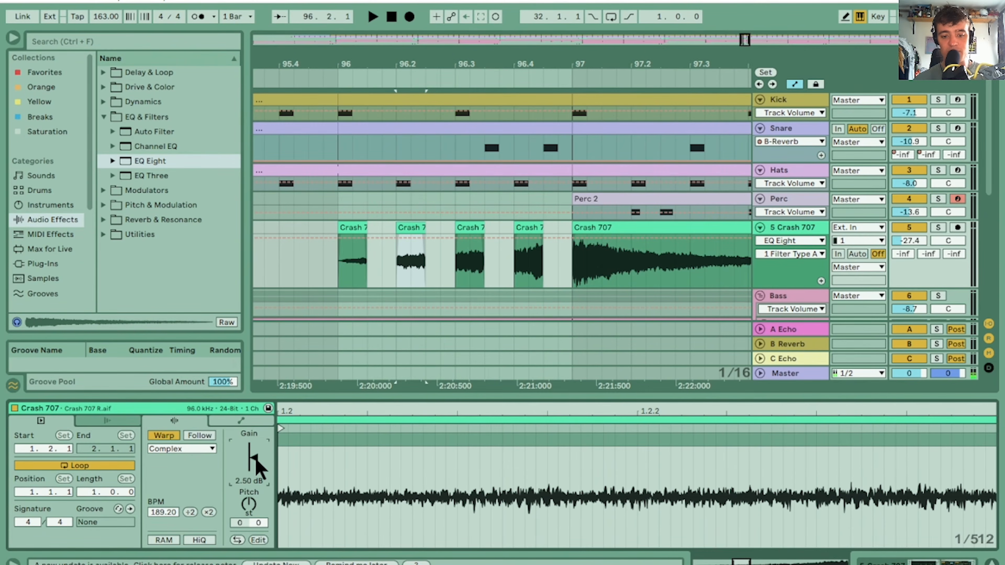
click(350, 227)
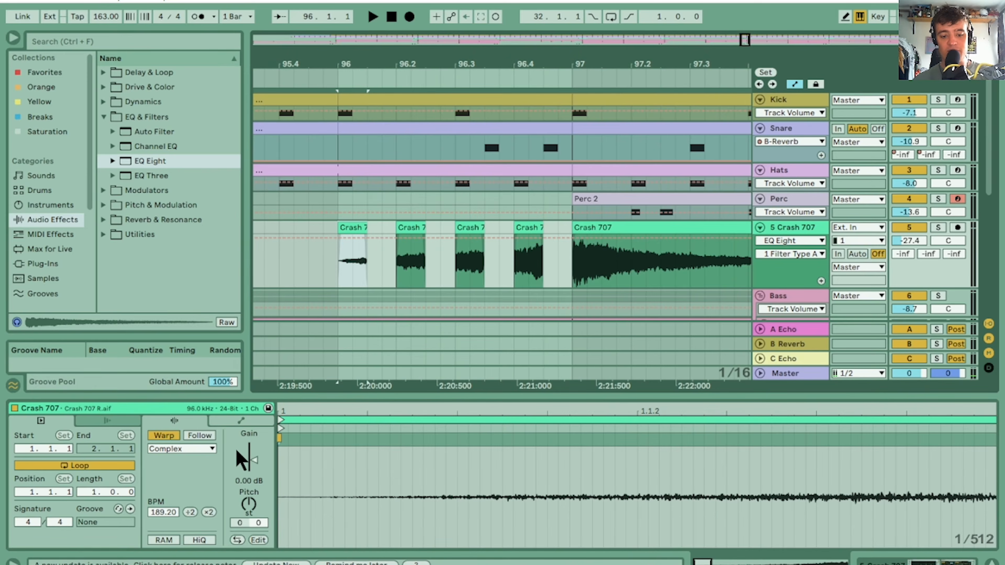
click(254, 461)
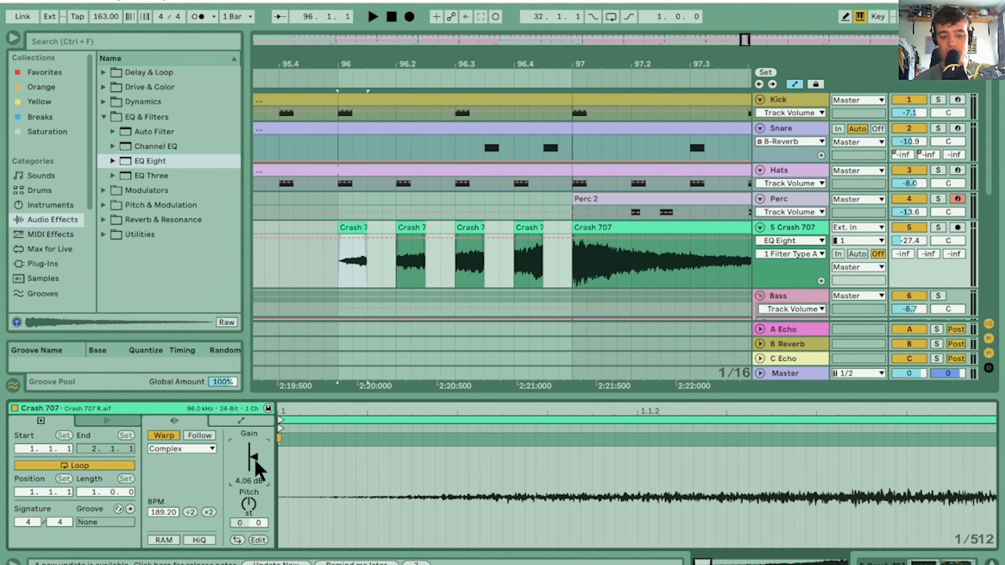
key(space)
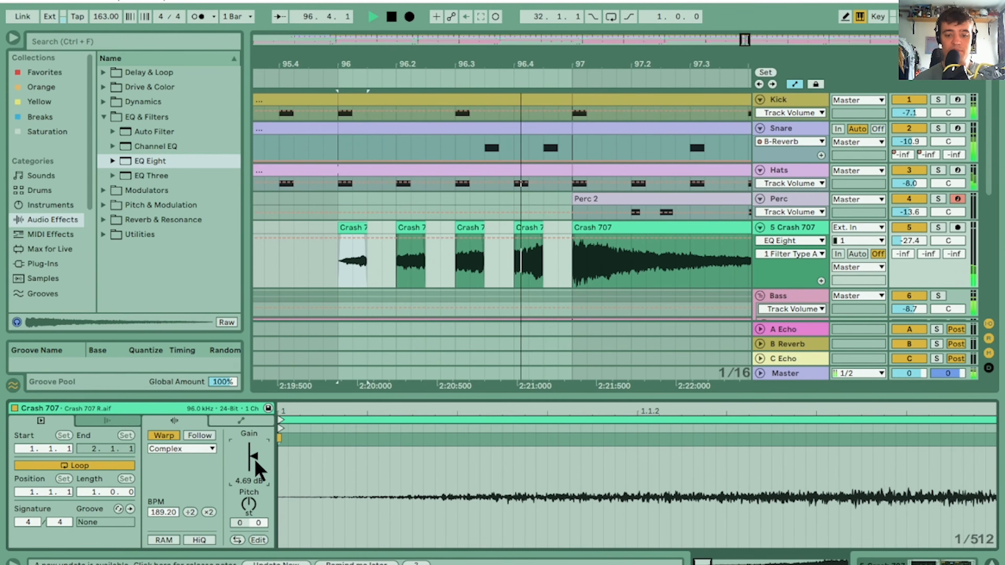
drag(431, 63, 425, 28)
key(space)
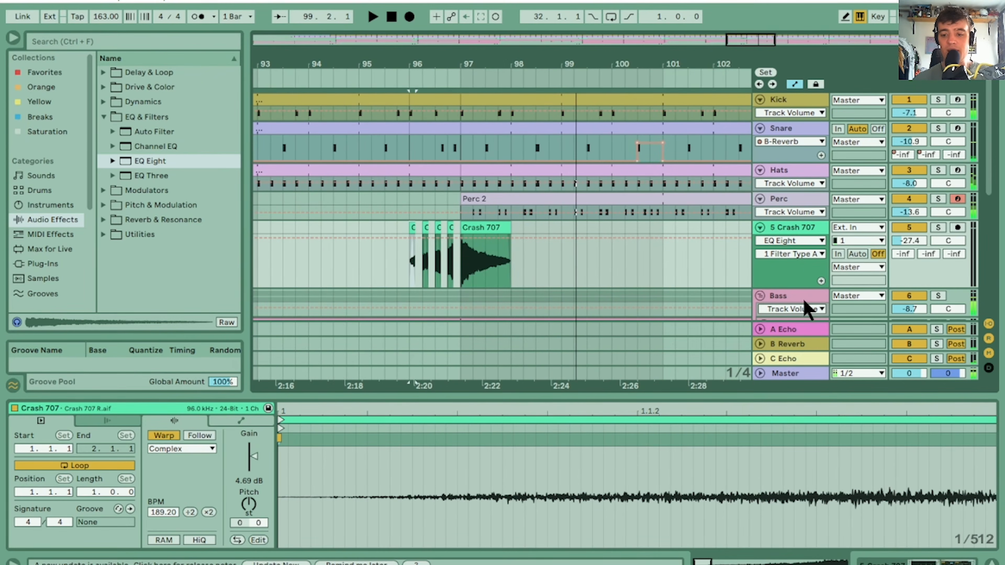
Automate the Crash 707 track's Reverb Dry/Wet down to 0% throughout bar 96, and play the transition into bar 97
click(805, 228)
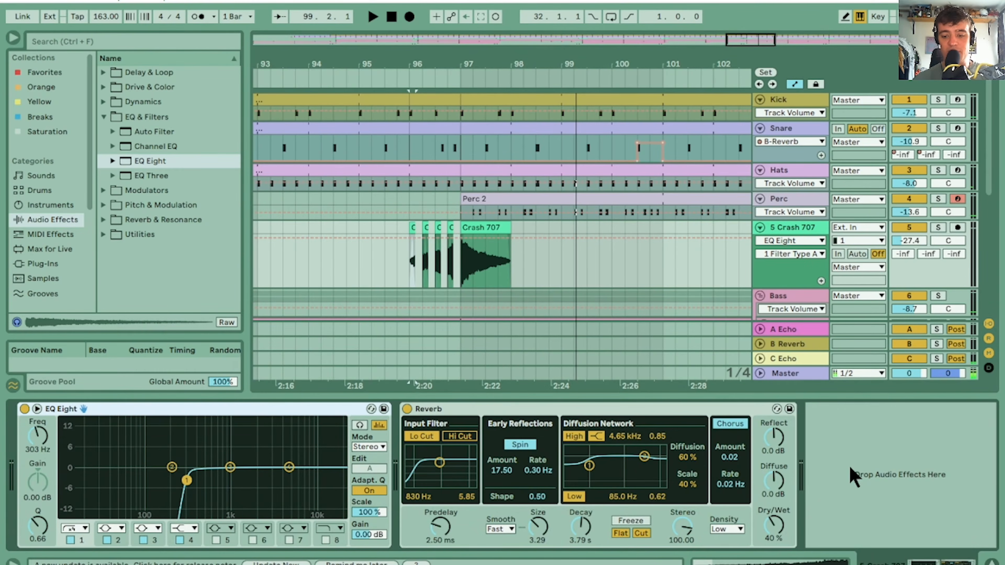
right_click(782, 524)
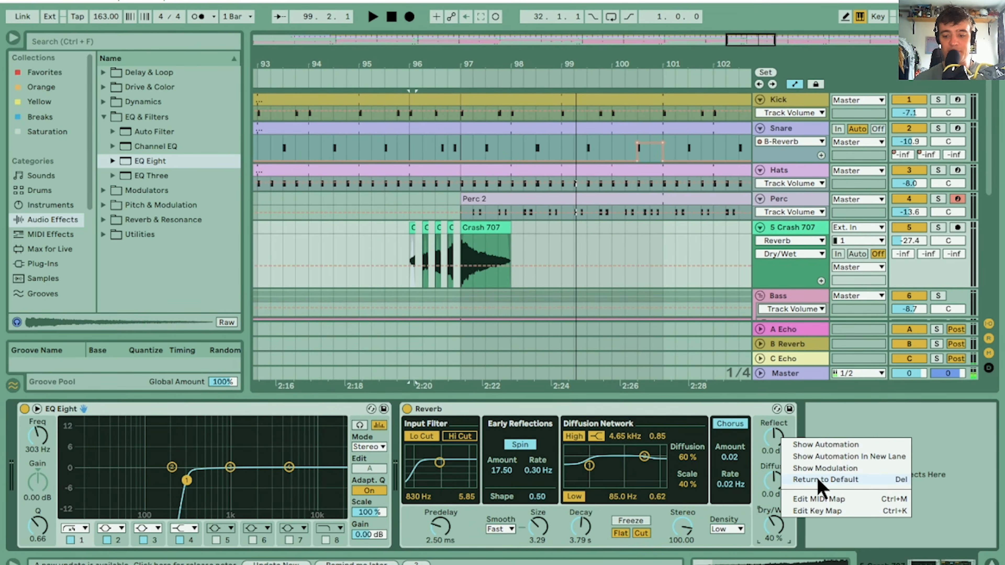
click(817, 446)
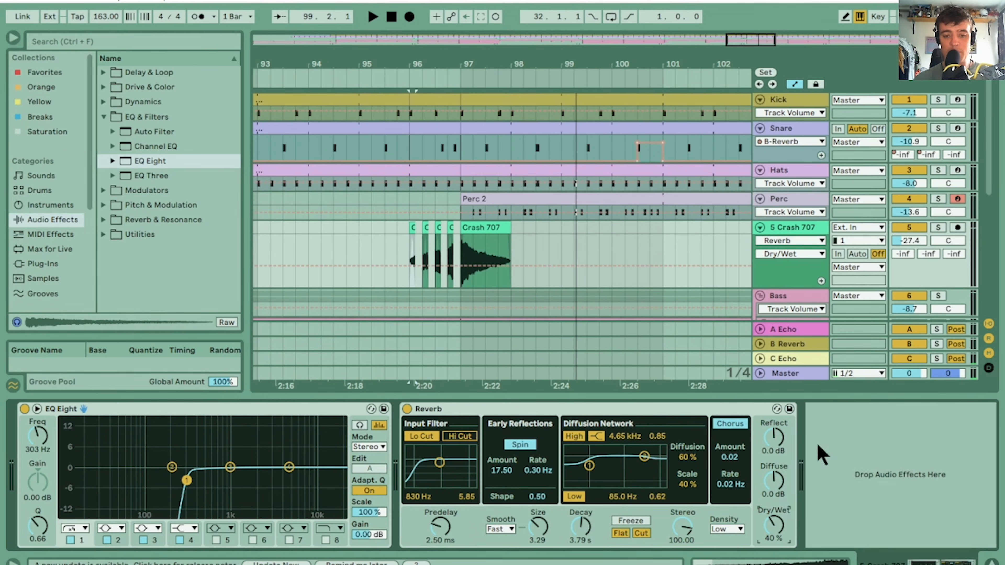
click(420, 276)
click(401, 79)
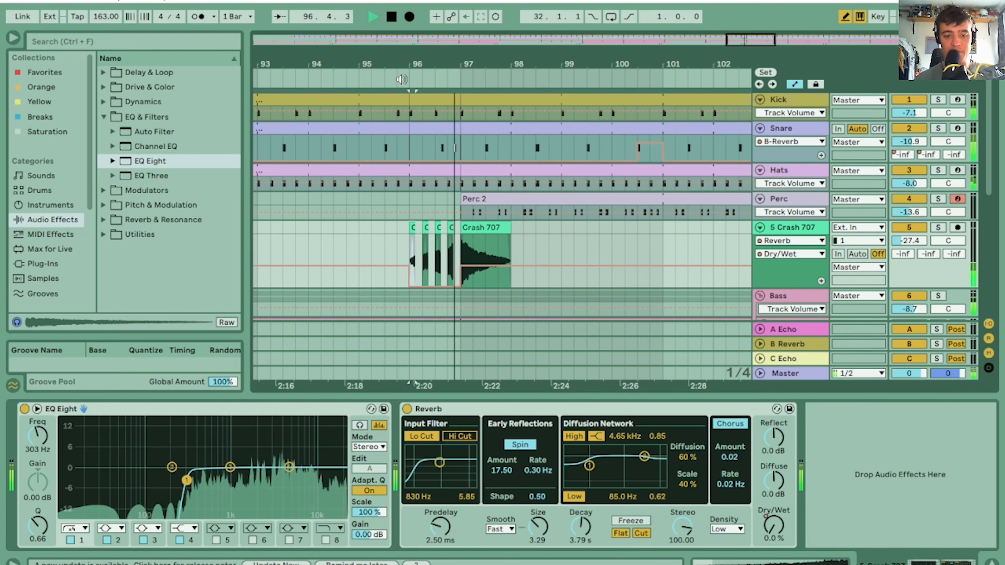
drag(413, 64, 539, 20)
key(space)
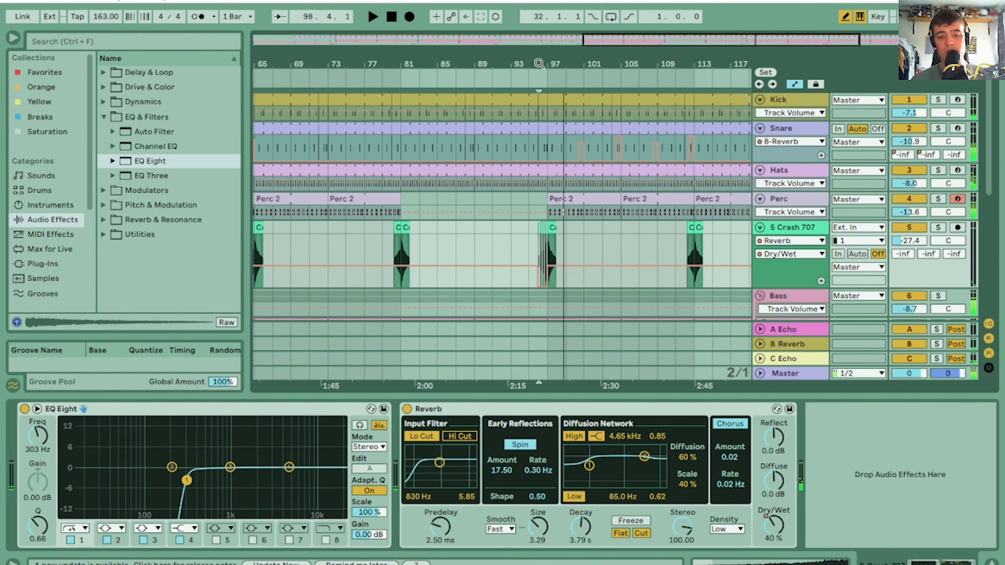
Show the whole arrangement with the device view hidden and the Crash 707 track reduced in height
double_click(398, 61)
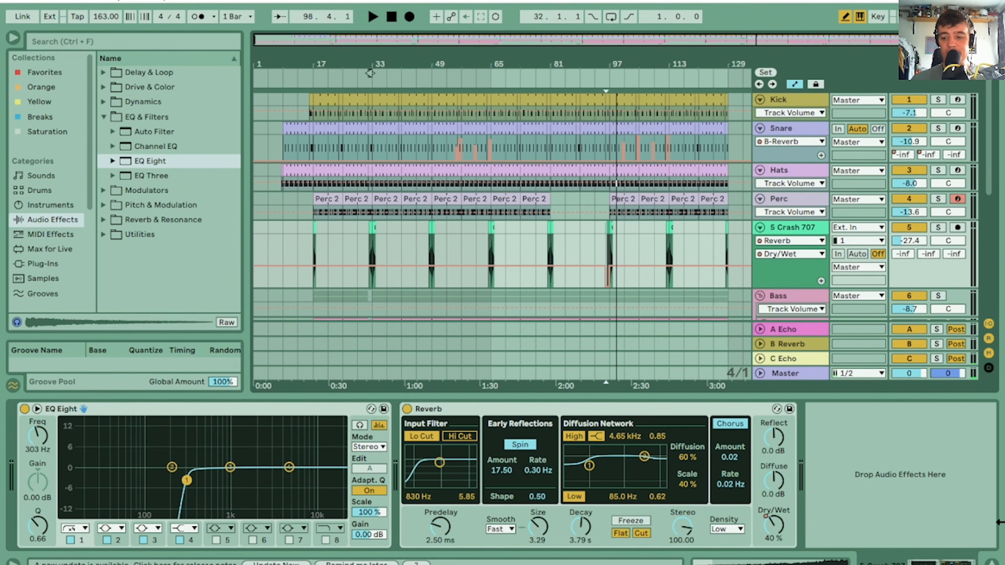
click(992, 561)
drag(987, 228, 999, 259)
click(793, 269)
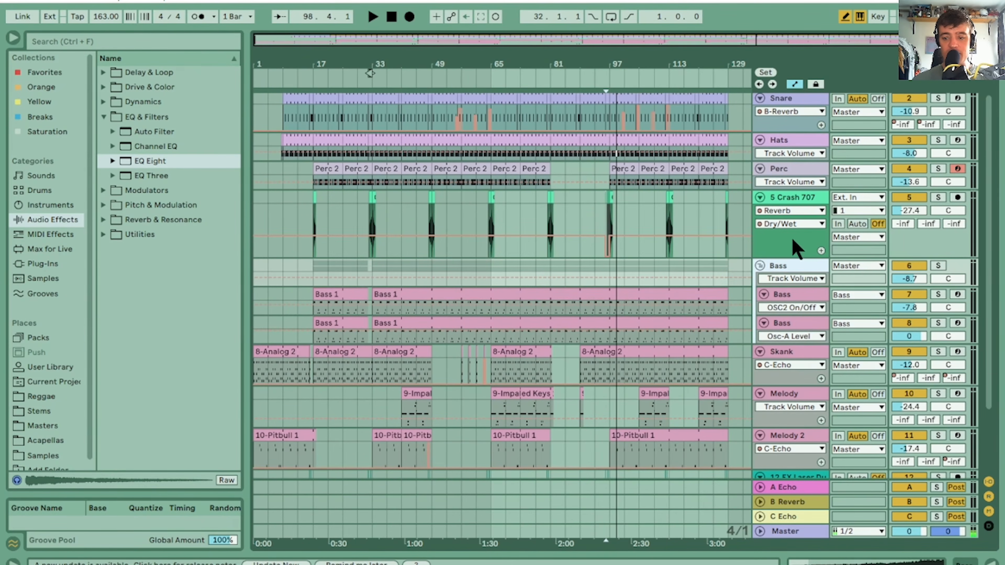
drag(794, 258, 796, 225)
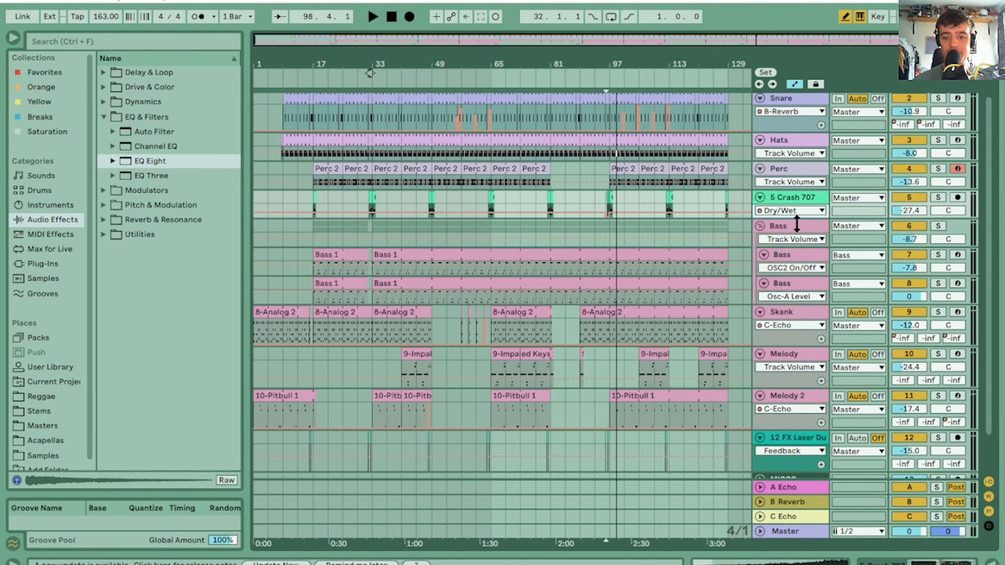
drag(986, 201, 994, 250)
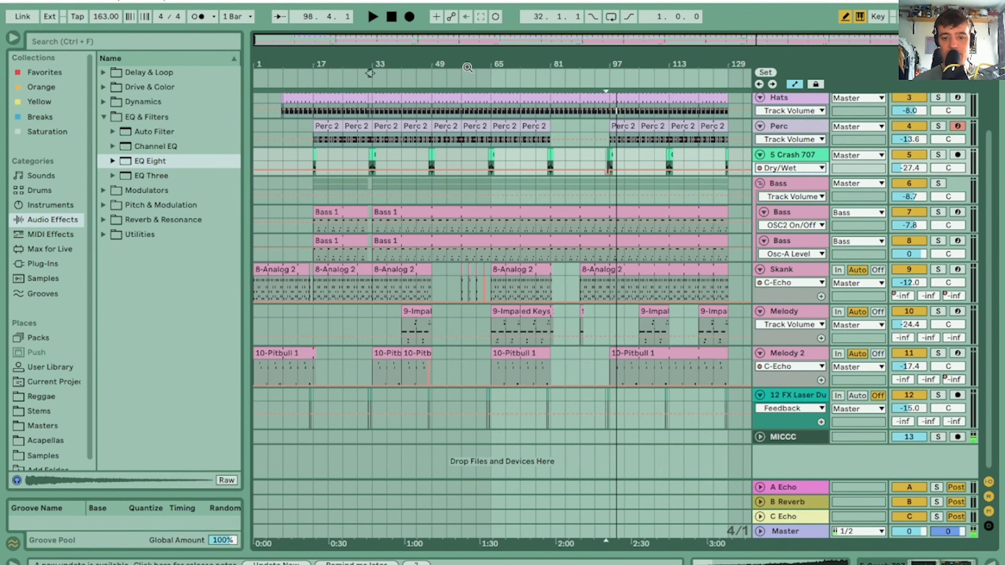
Listen to the arrangement from bar 65 and from bar 81, examining the section between bars 81 and 89
click(486, 77)
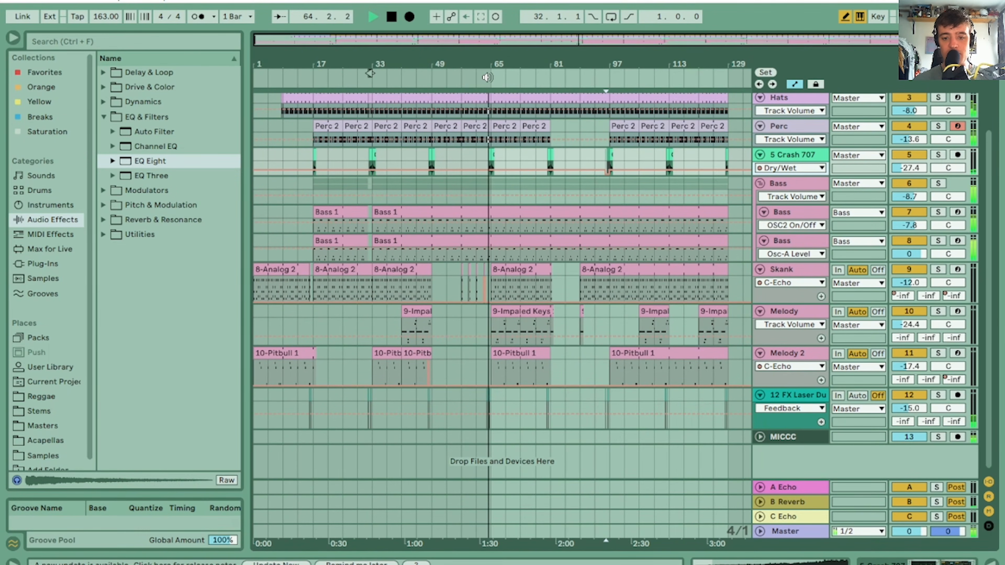
click(547, 77)
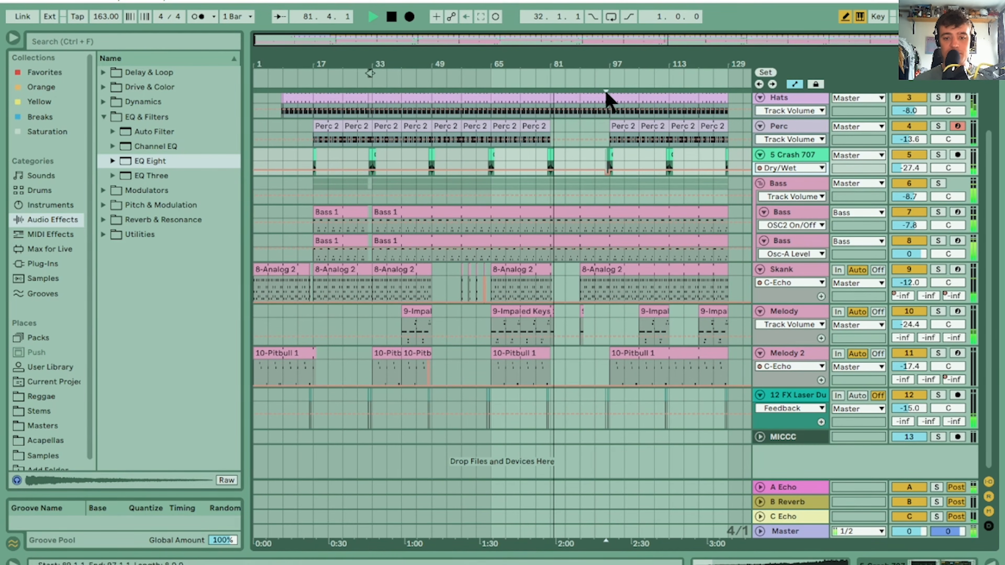
drag(615, 60, 713, 122)
drag(396, 57, 399, 103)
key(space)
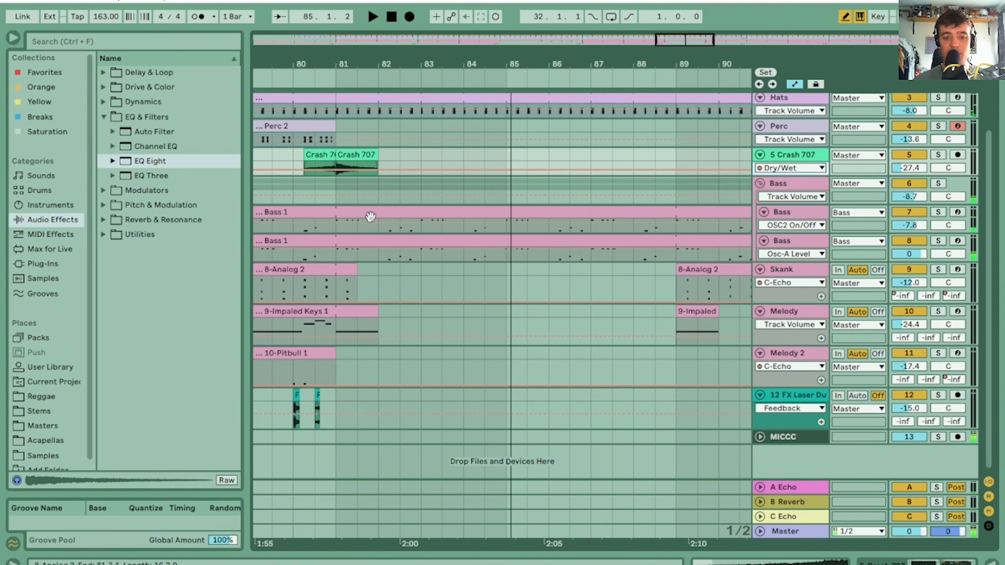
Shorten the Melody clip to end at 81.3 and draw C-Echo send automation at 0 dB from bar 81 to 81.3
drag(367, 65, 477, 65)
drag(517, 311, 448, 311)
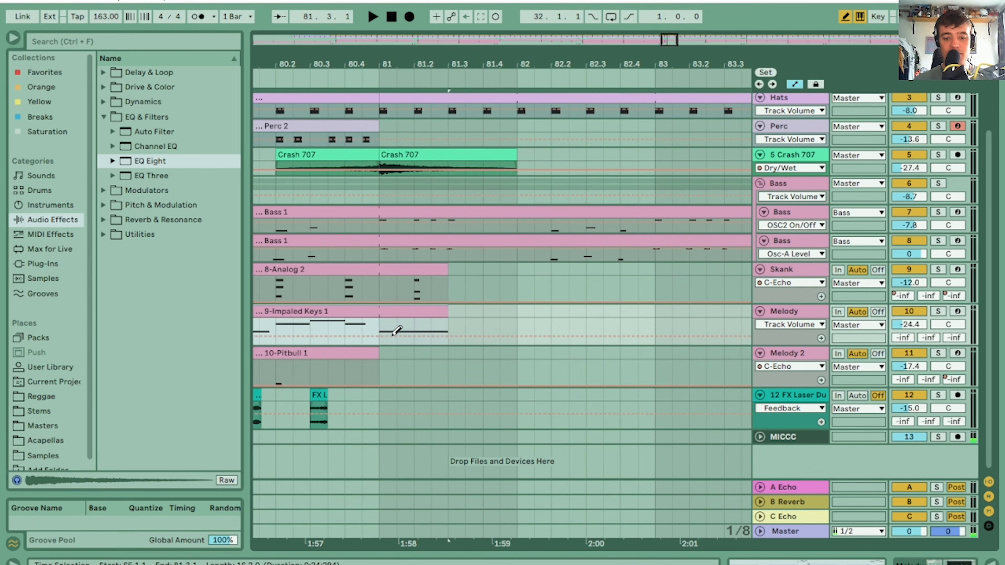
click(951, 337)
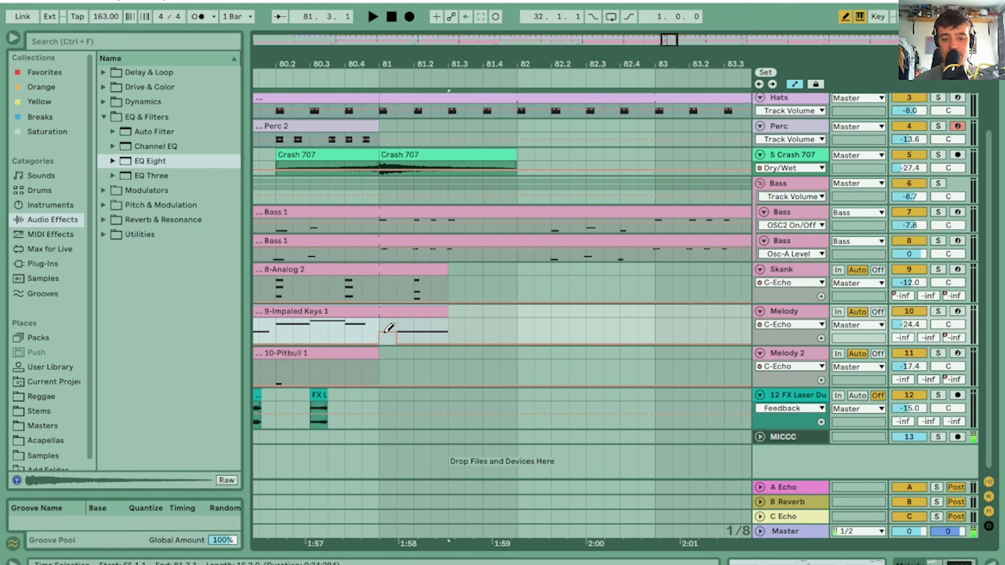
drag(424, 292, 442, 314)
key(space)
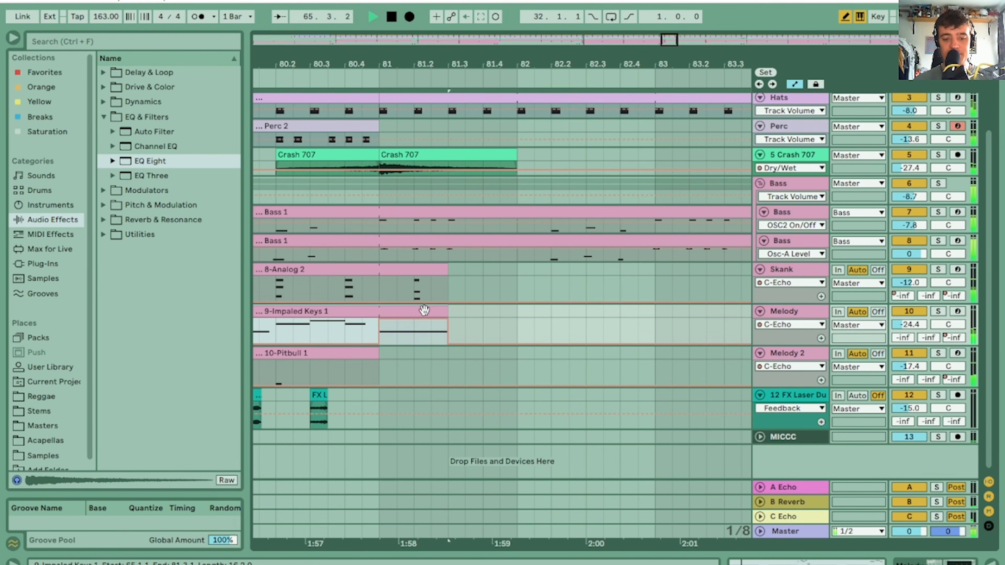
key(space)
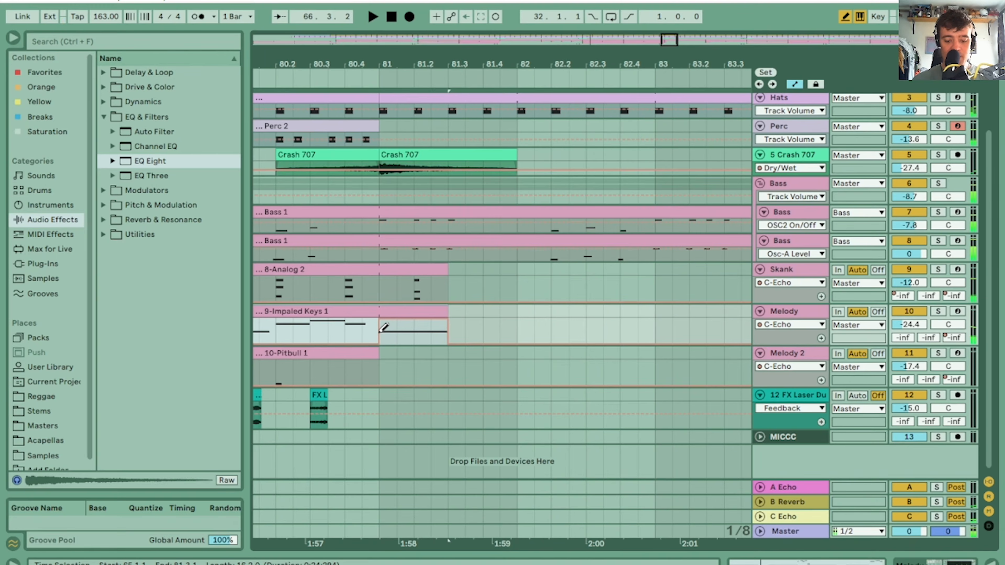
Split the Melody clip at bar 81, shorten the split-off piece to an eighth note, and play its echo tail
click(386, 343)
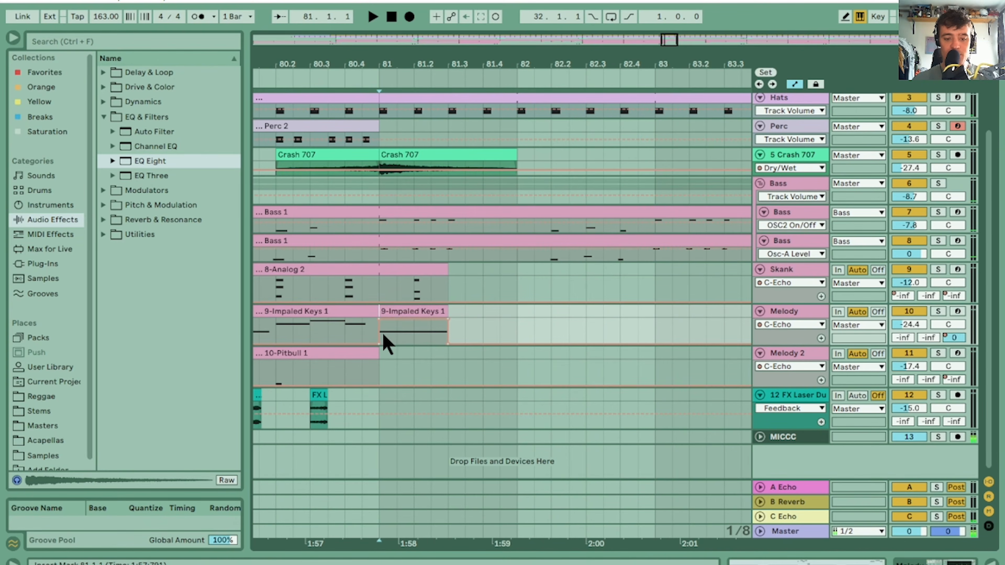
click(412, 309)
key(space)
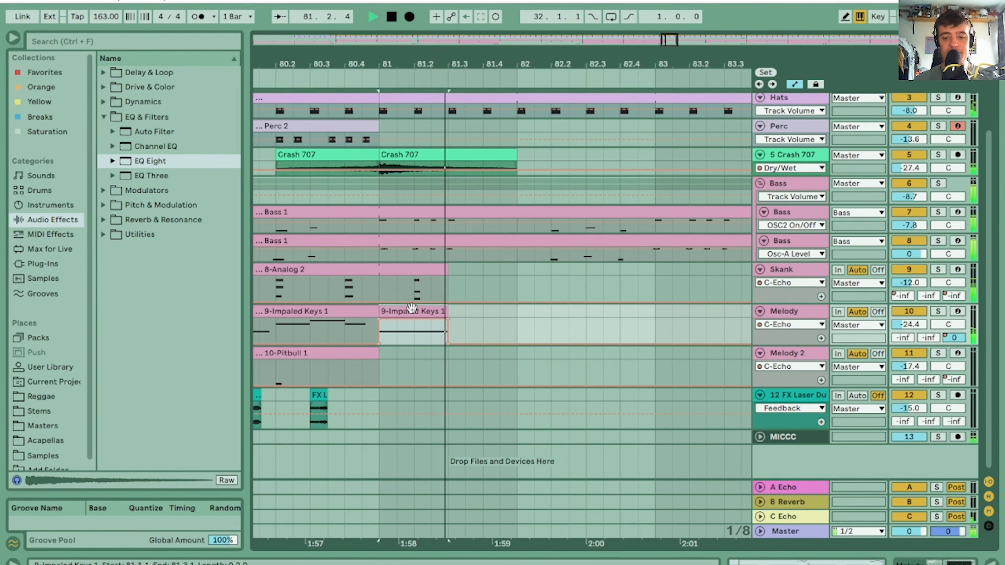
key(space)
drag(441, 311, 398, 313)
key(space)
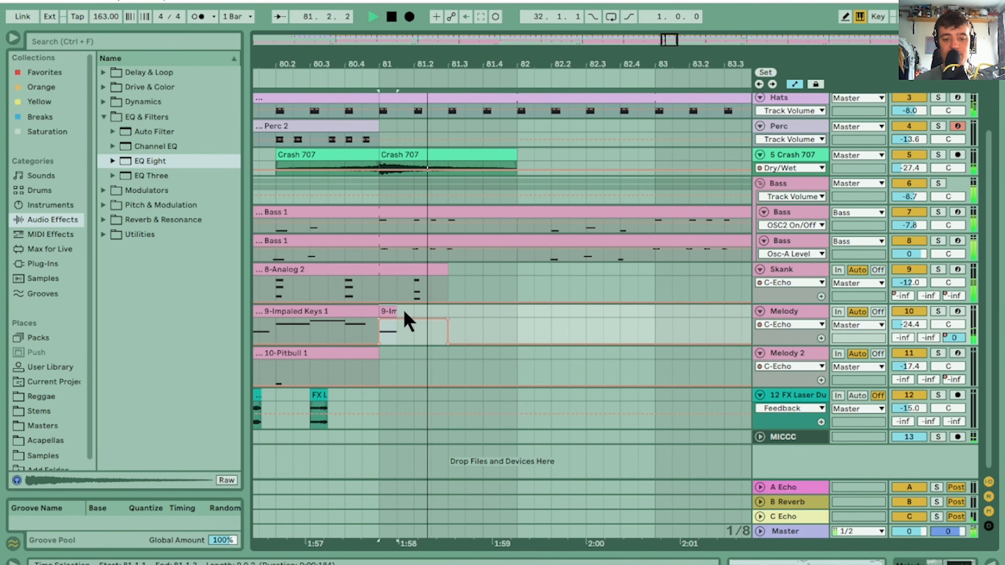
mouse_move(395, 312)
mouse_down()
mouse_move(409, 311)
mouse_move(397, 313)
mouse_up()
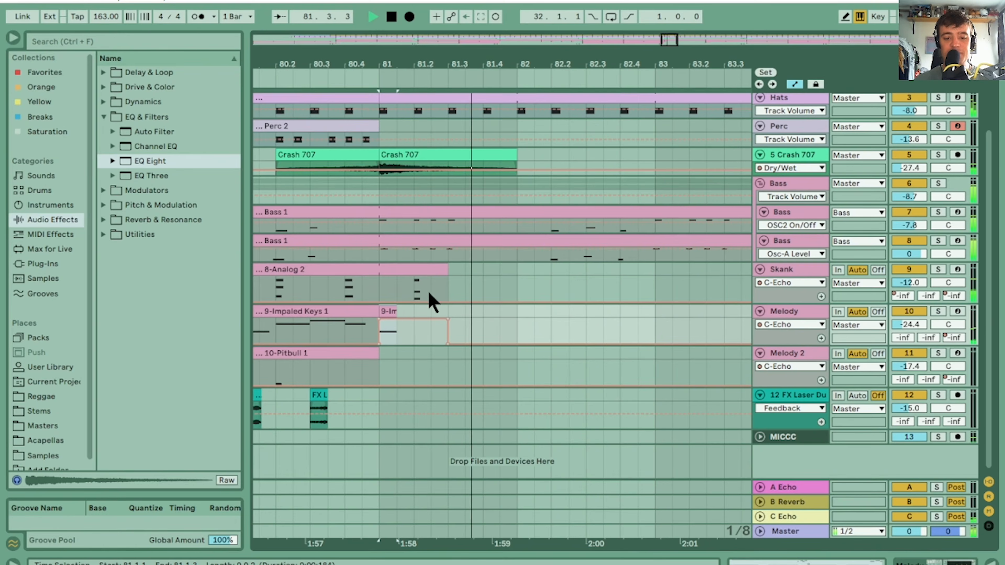
key(space)
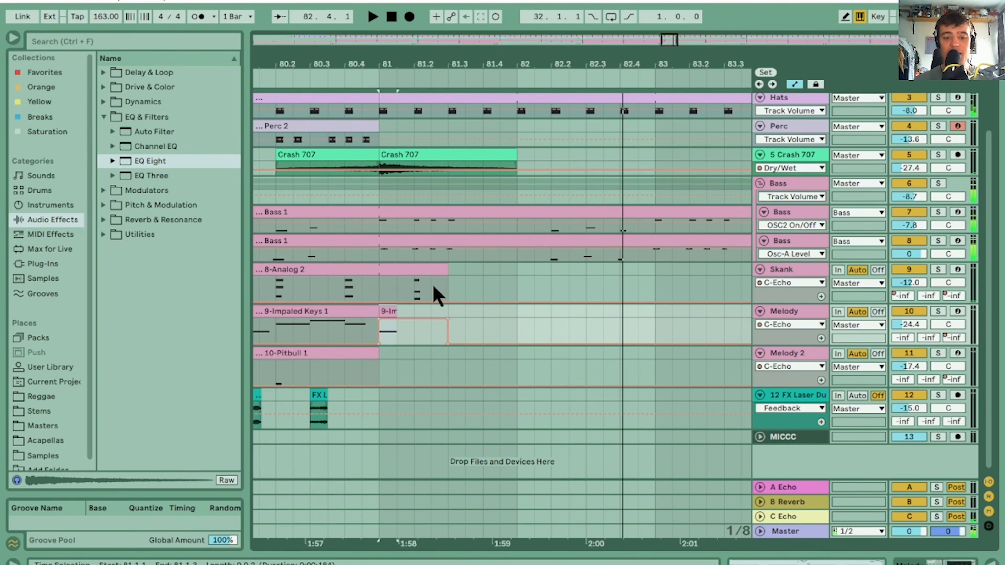
Draw an A-Echo send automation pulse on the Skank track over its last chord at 81.2, and play the echo tail
click(403, 274)
key(space)
click(379, 289)
key(space)
key(space)
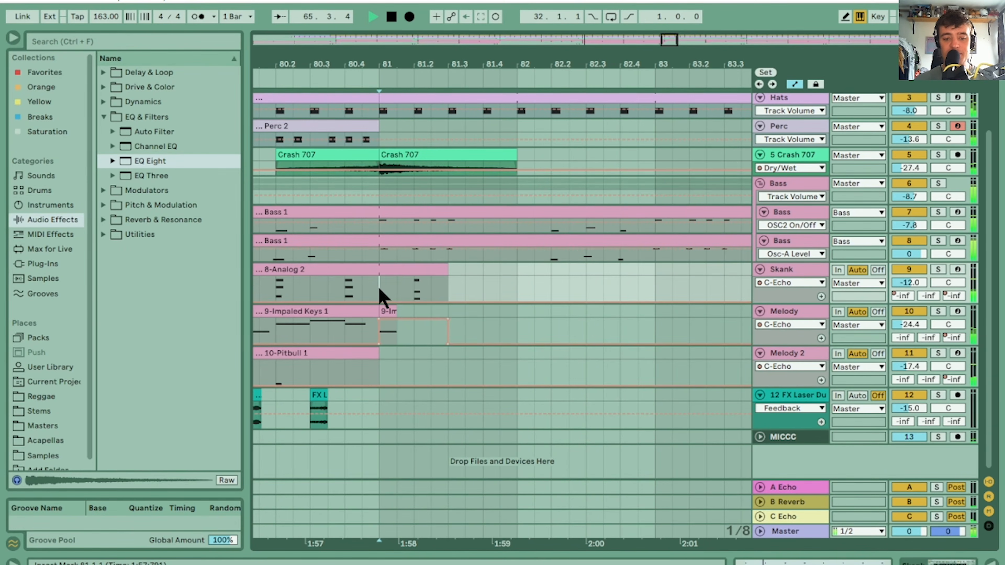
key(space)
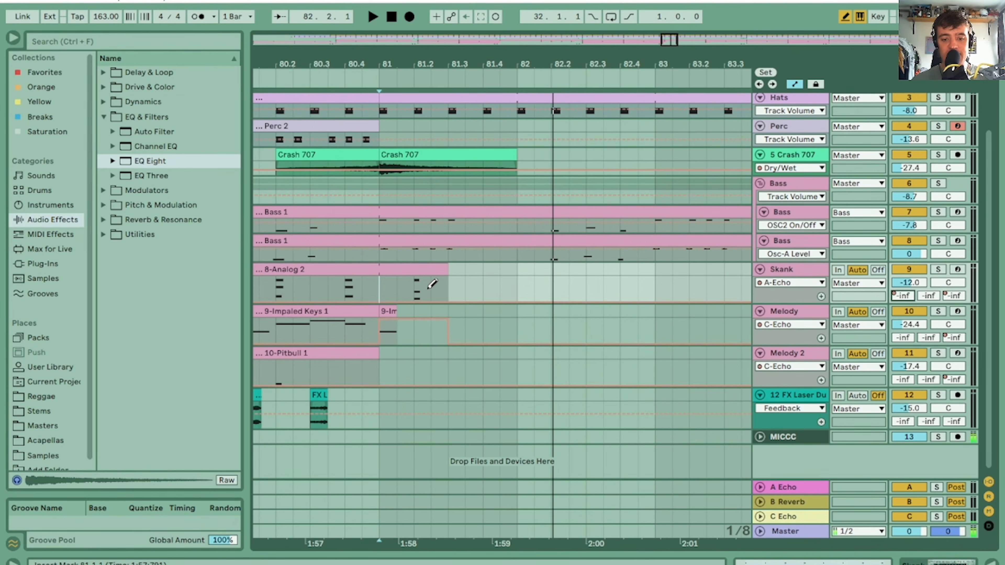
click(416, 269)
key(space)
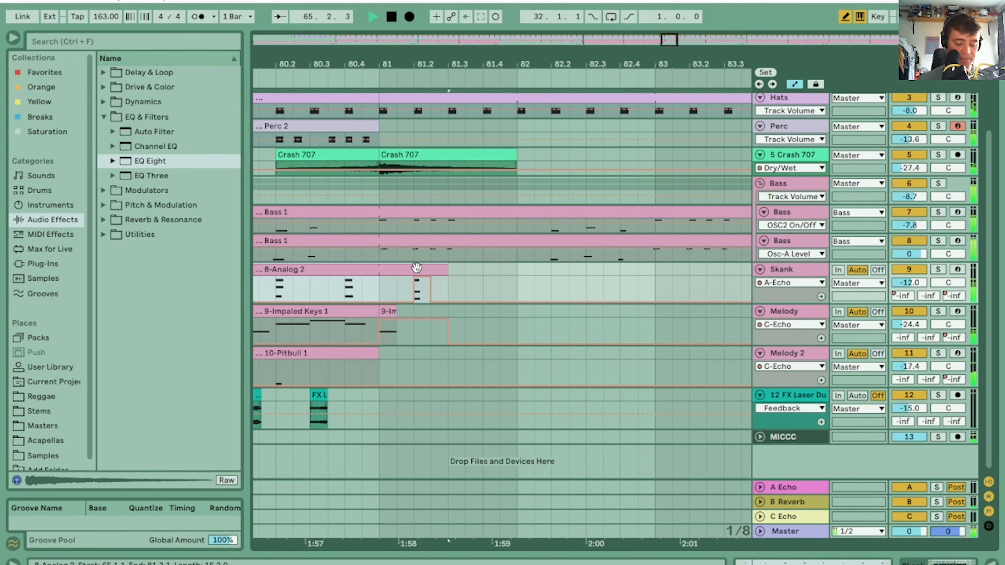
click(386, 311)
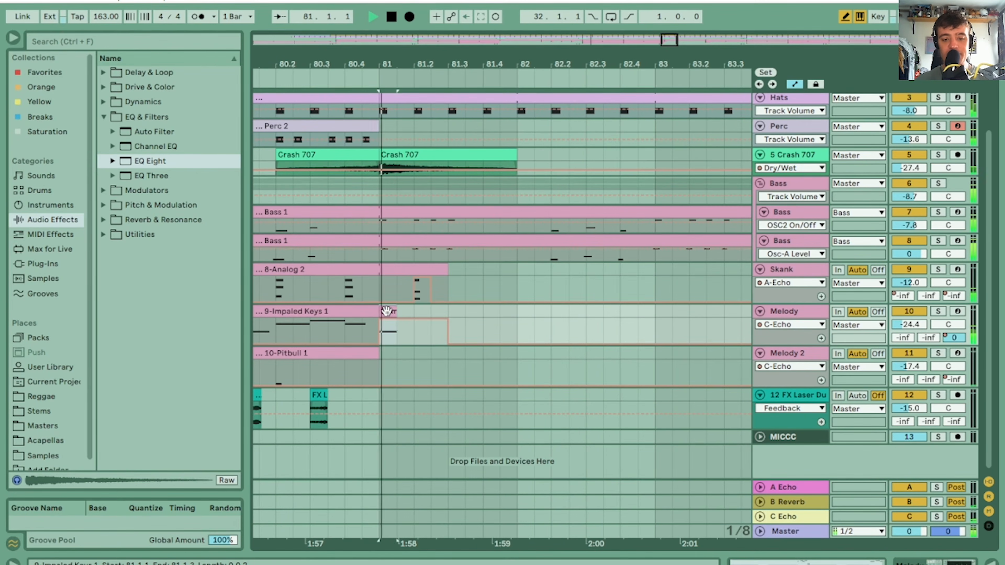
Open a dropout from 96.3.3 to bar 97 in the Kick, Hats and Crash 707 tracks, keeping the Snare clip
drag(508, 61, 471, 61)
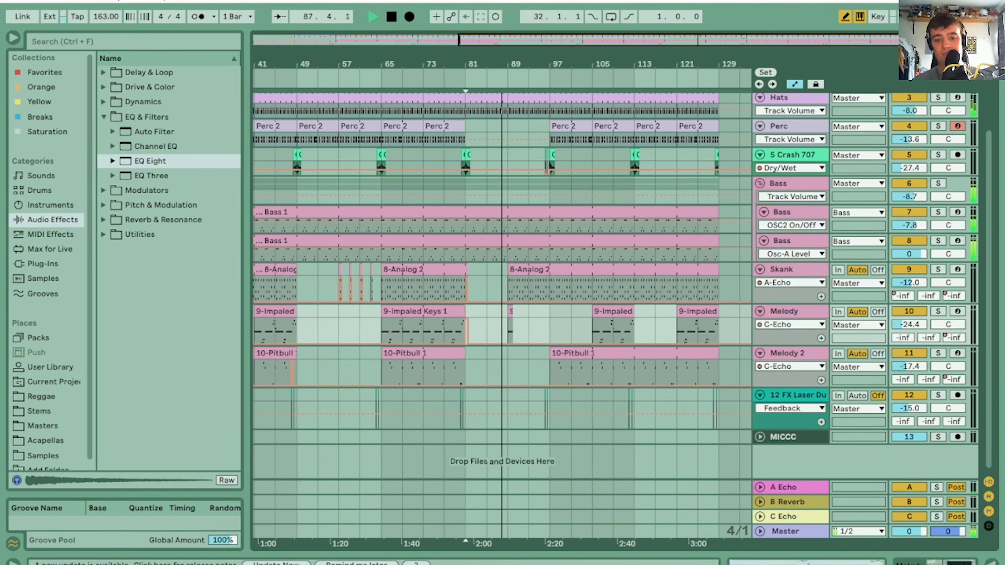
drag(554, 61, 577, 178)
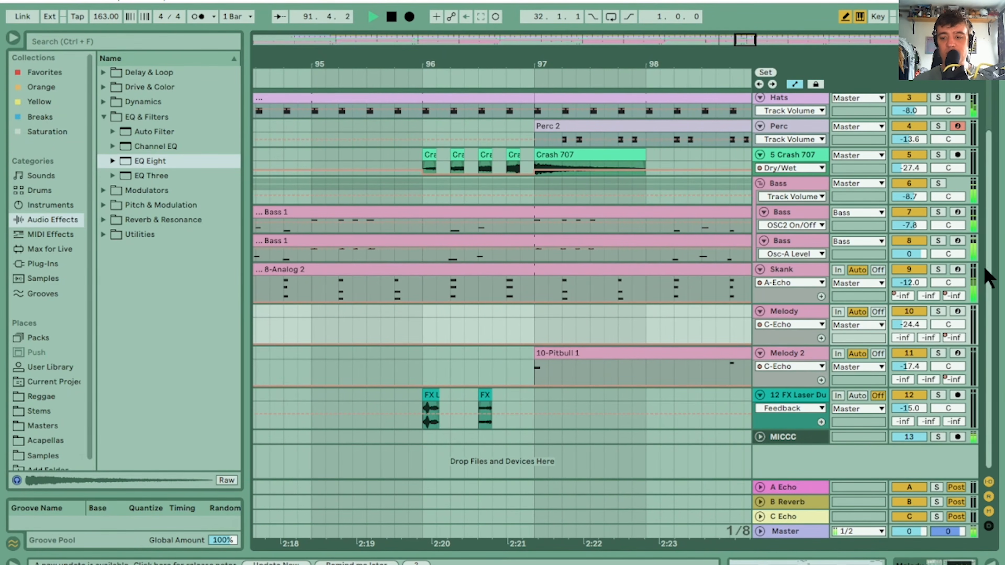
drag(986, 274, 987, 214)
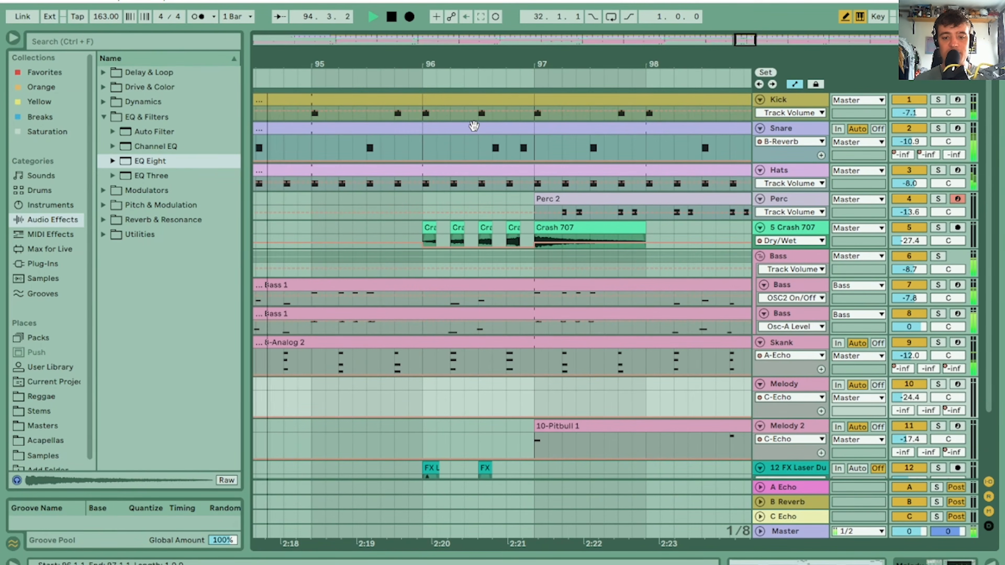
double_click(479, 144)
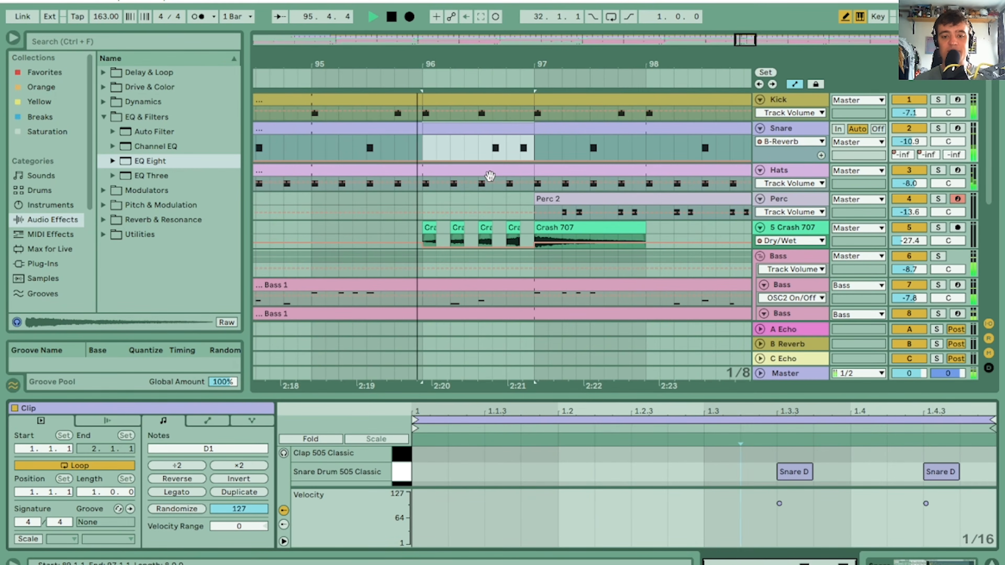
key(space)
drag(531, 101, 489, 98)
drag(527, 169, 487, 170)
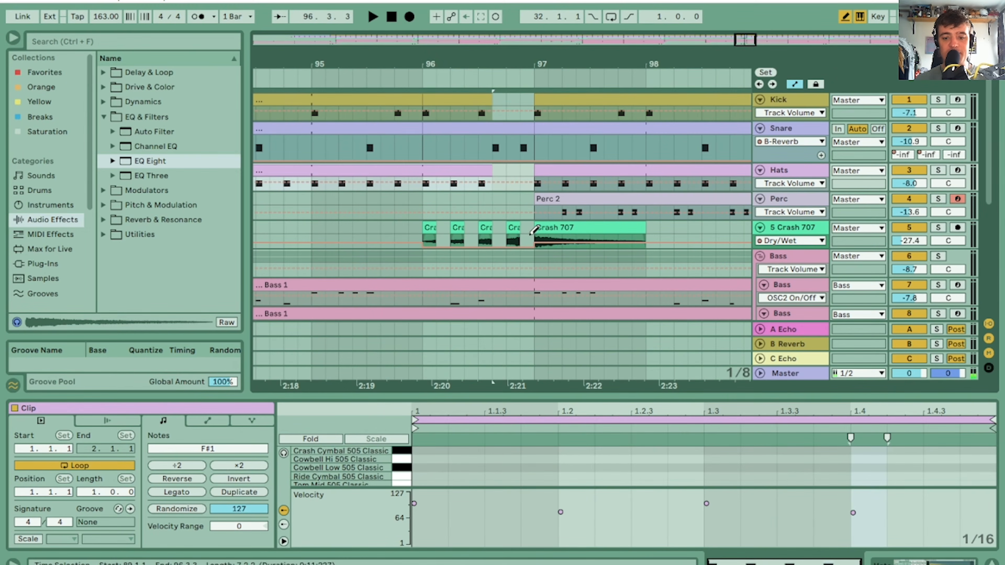
drag(531, 227, 498, 227)
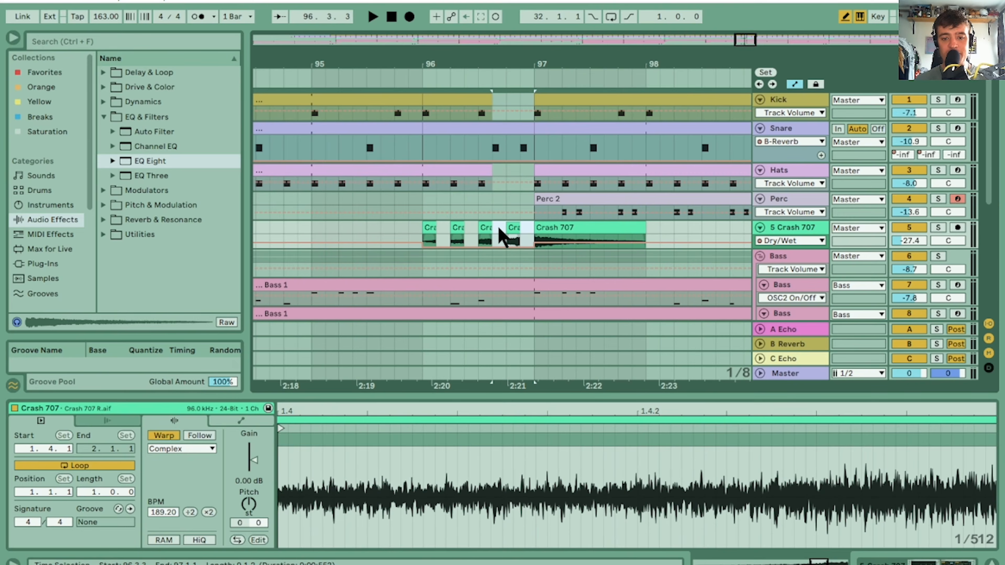
key(Delete)
Clear both Bass tracks and the Skank from 96.3.3 to bar 97, and delete the second laser clip at 96.3
drag(991, 154, 992, 237)
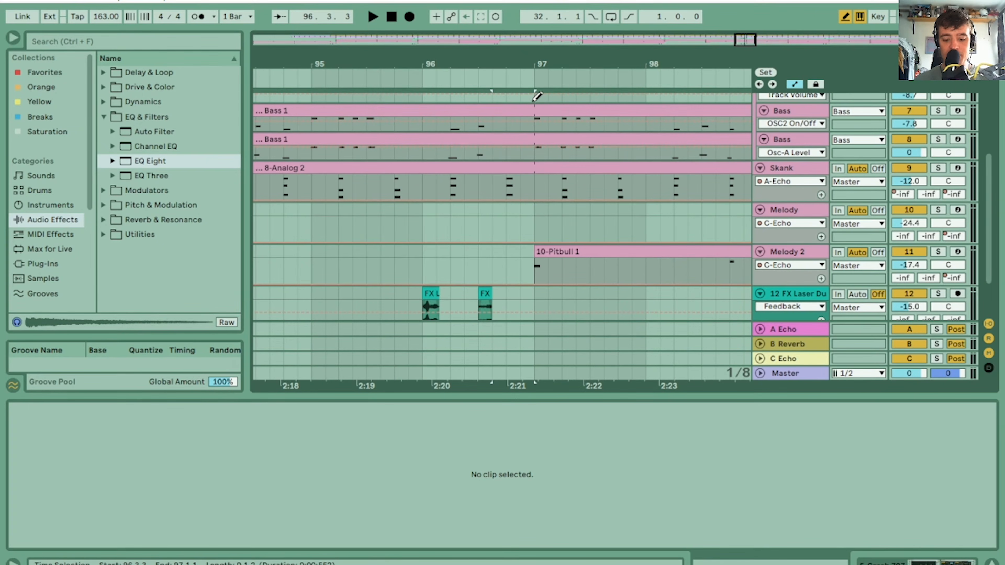
drag(533, 100, 489, 194)
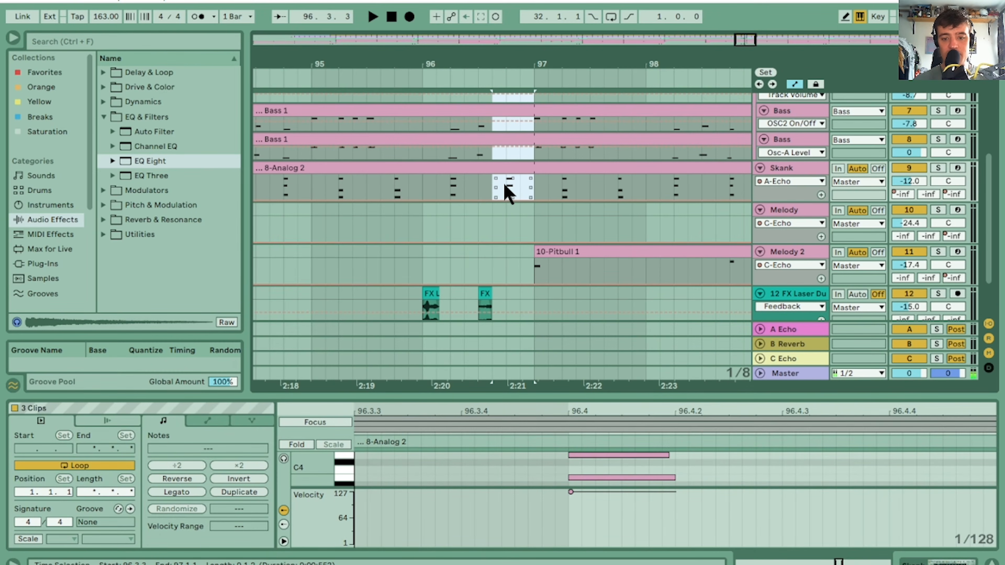
click(529, 185)
drag(534, 187, 497, 115)
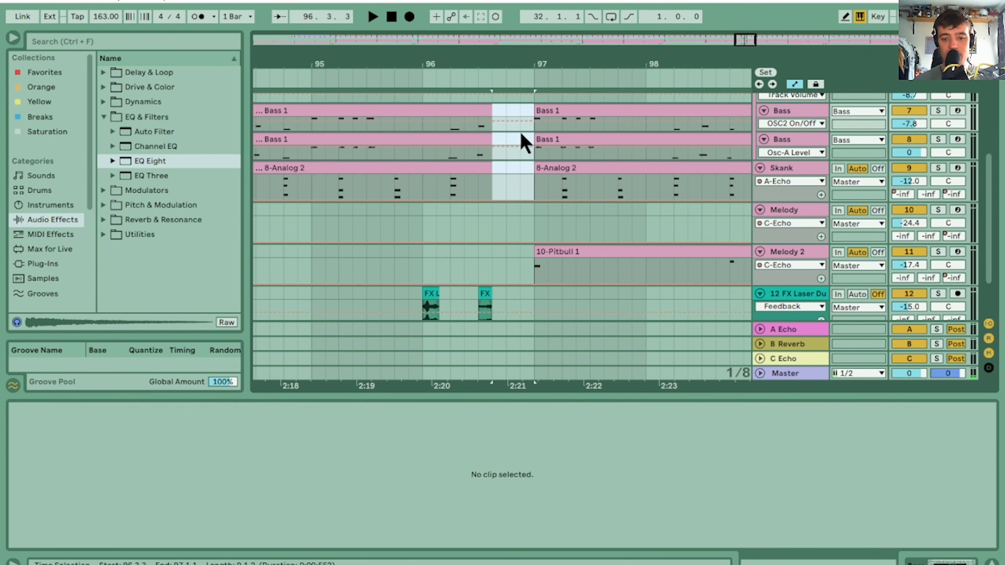
drag(987, 220, 987, 264)
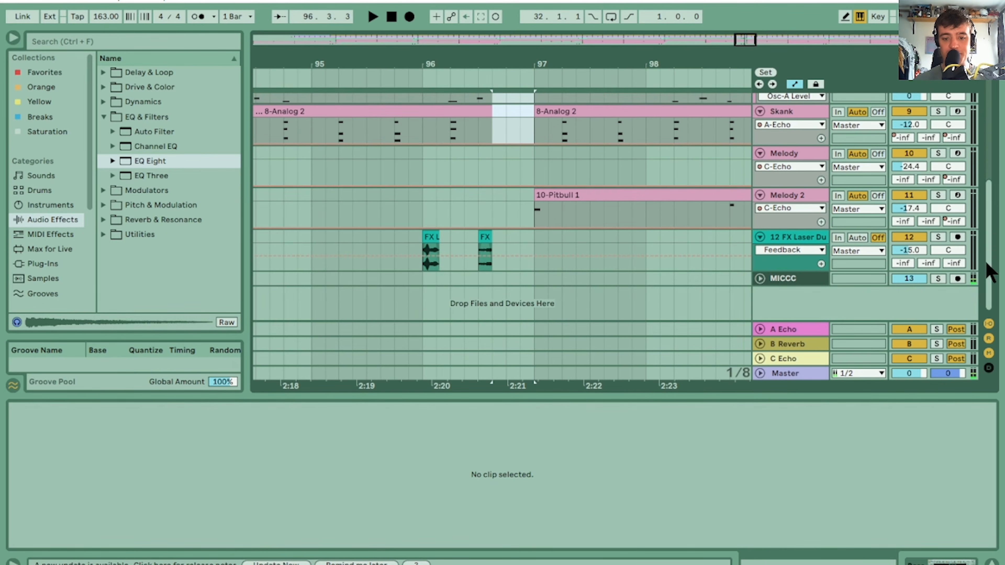
click(481, 236)
key(Delete)
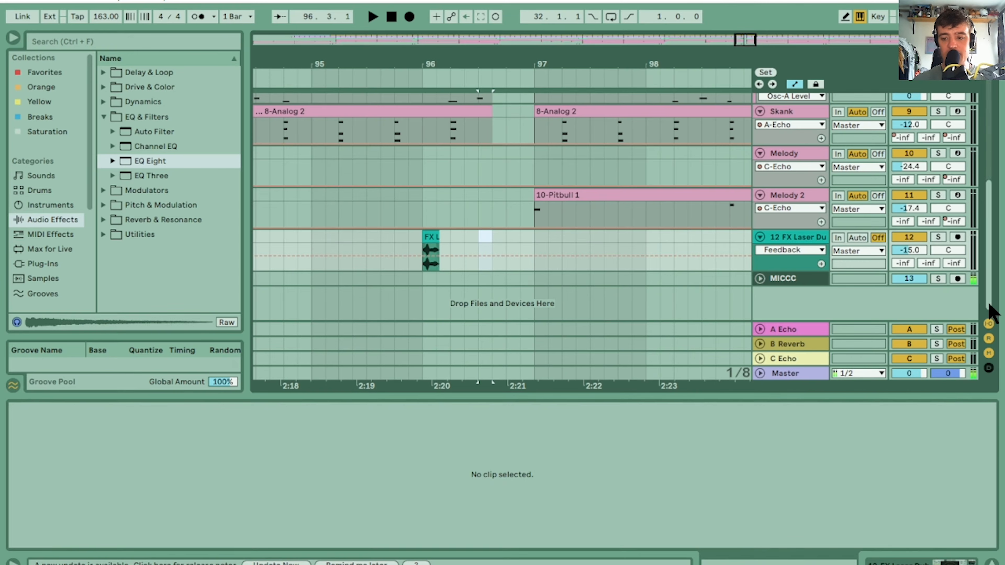
Add snare hits at 1.3 and 1.4 in the bar 96 Snare clip and shape rising velocities, with the 1.3.3 hit at 51
drag(989, 310, 988, 206)
drag(559, 69, 551, 102)
click(433, 128)
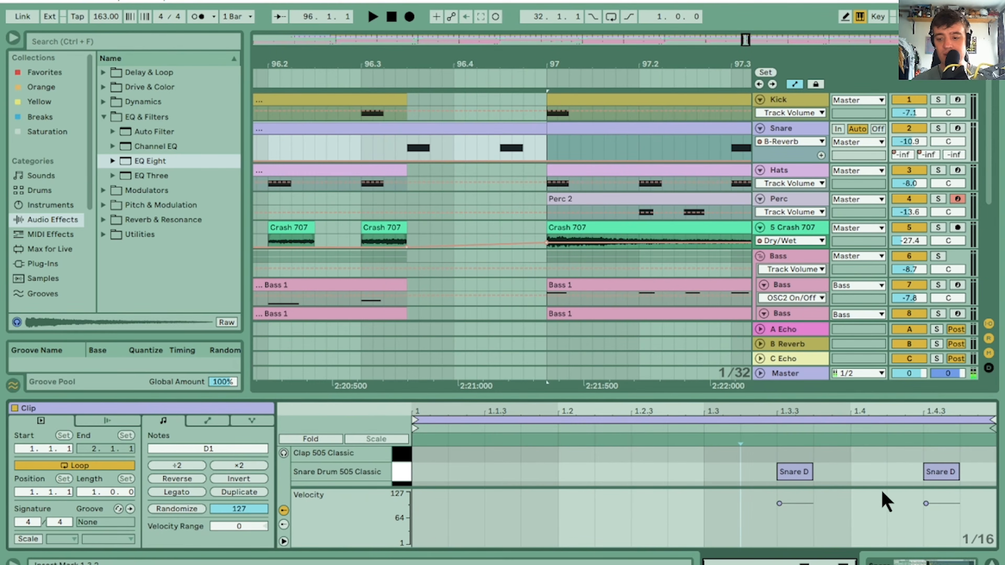
double_click(870, 472)
double_click(715, 473)
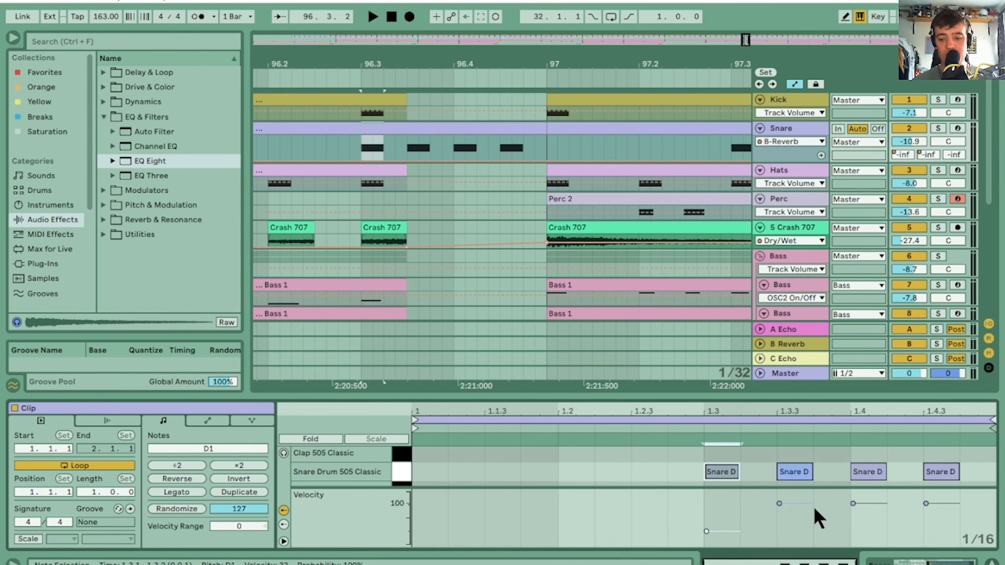
drag(807, 506, 807, 510)
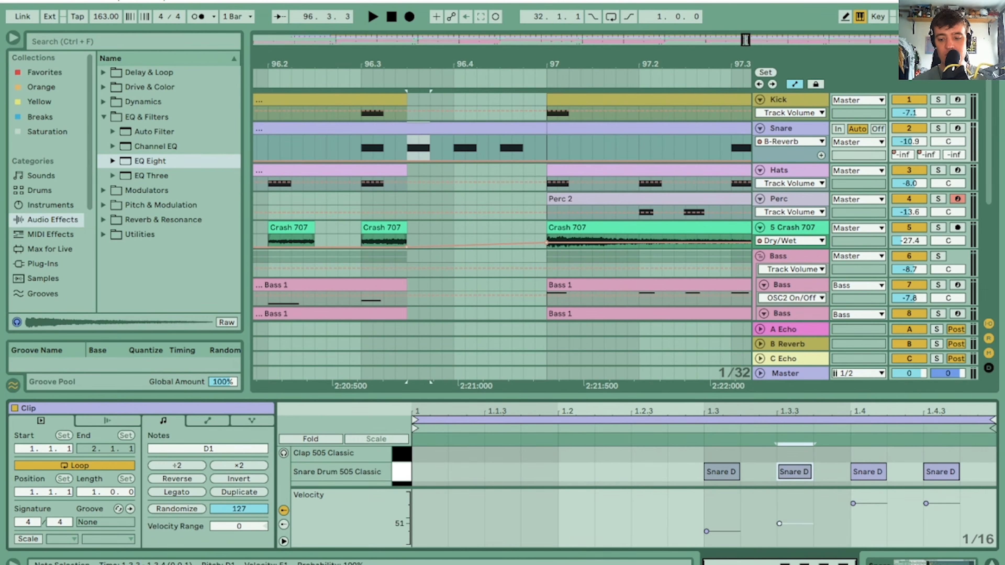
drag(868, 504, 868, 507)
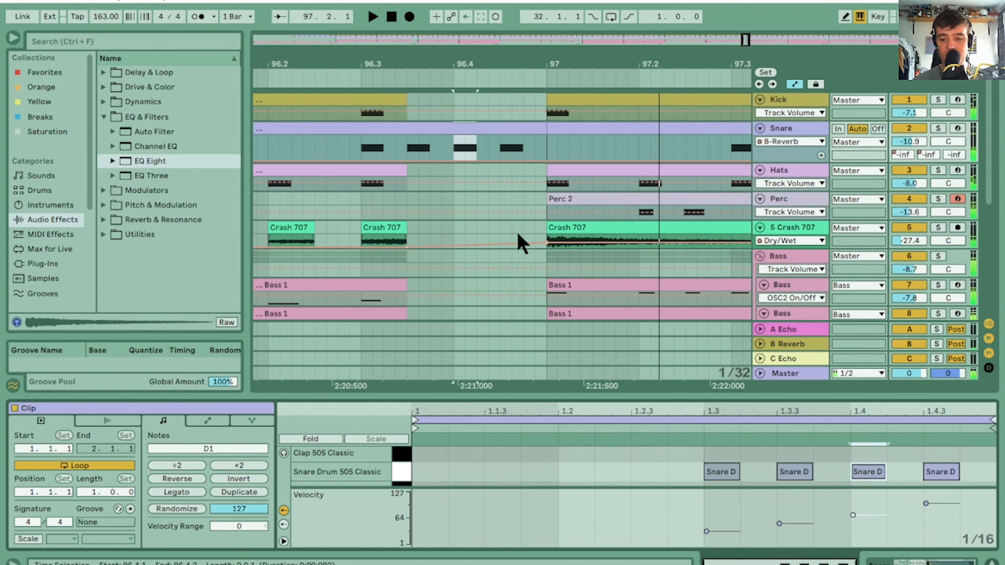
Delete the Hats and Perc material from 104.2 to bar 105
drag(409, 52, 633, 4)
drag(690, 63, 686, 118)
drag(404, 64, 512, 111)
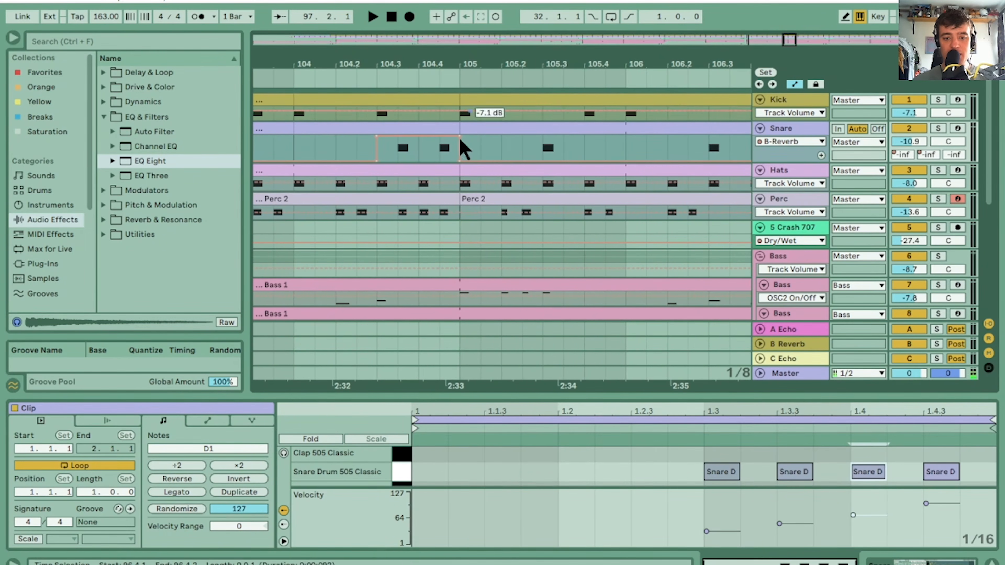
drag(465, 229, 327, 168)
key(Delete)
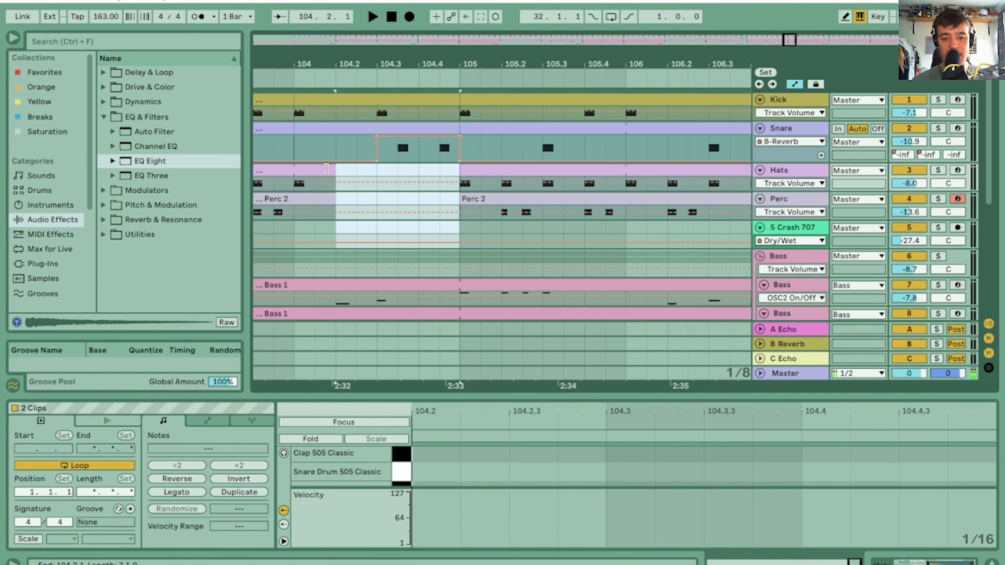
Clear the Skank and Melody 2 clips from 104.1.3 to bar 105
scroll(984, 166, down, 5)
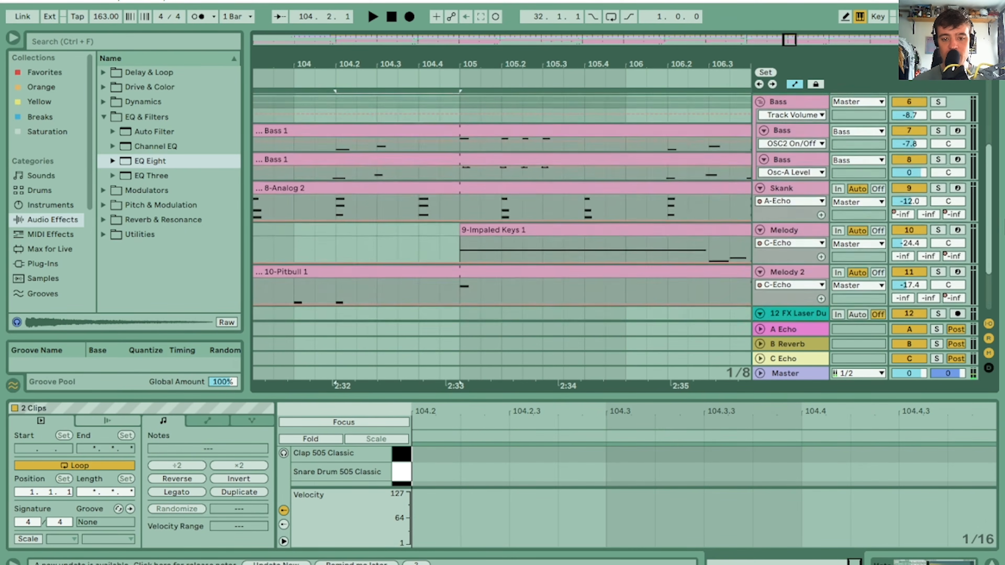
scroll(498, 199, down, 1)
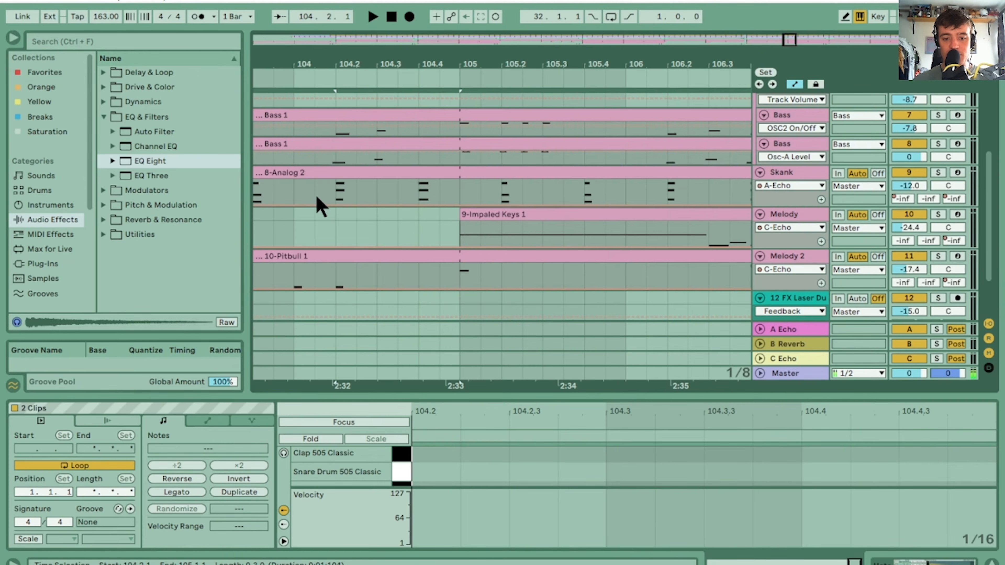
drag(314, 282, 461, 182)
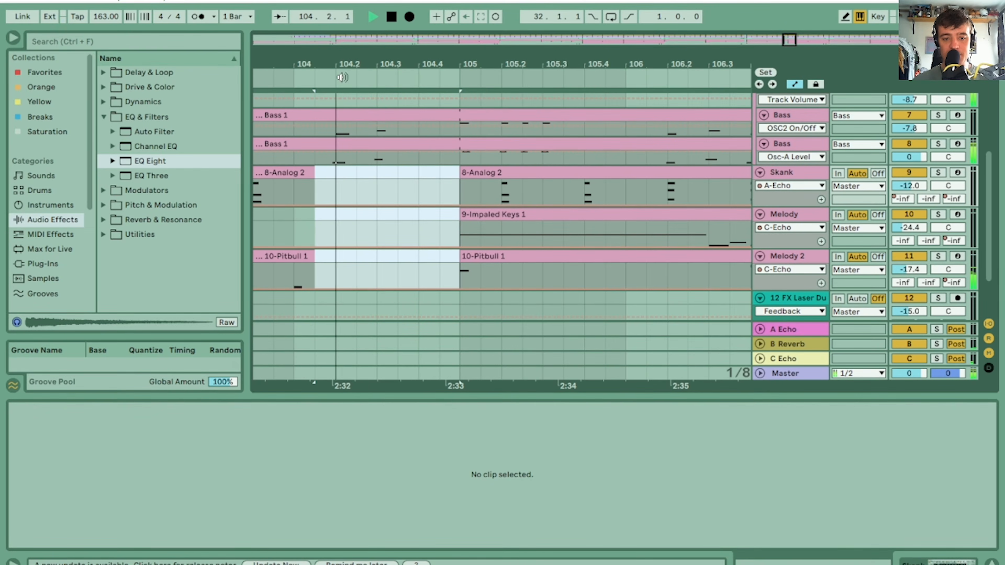
Listen to the arrangement from 104.2 with the clip view hidden, examining the closing section and the overview of all 128 bars
drag(382, 60, 495, 61)
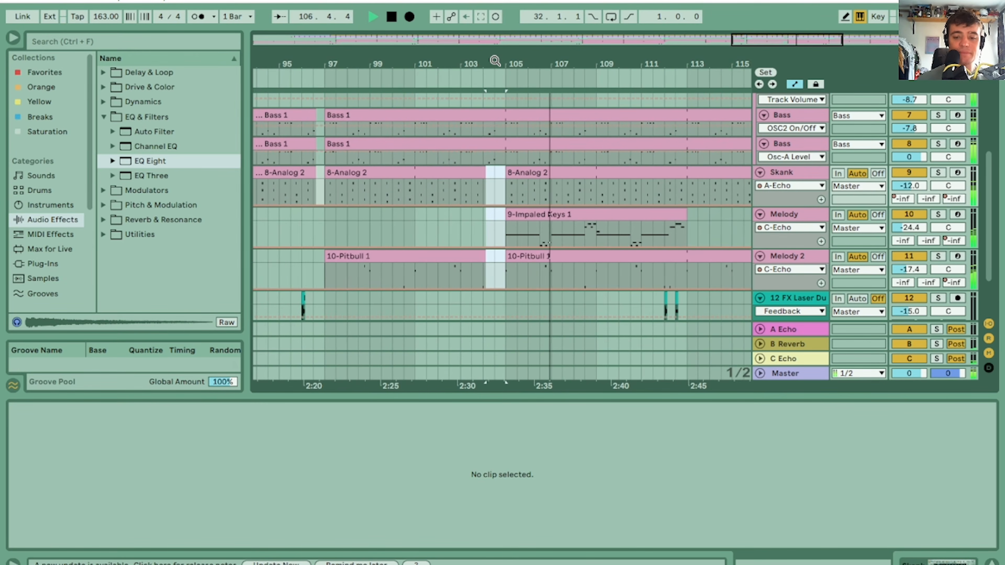
drag(735, 64, 441, 64)
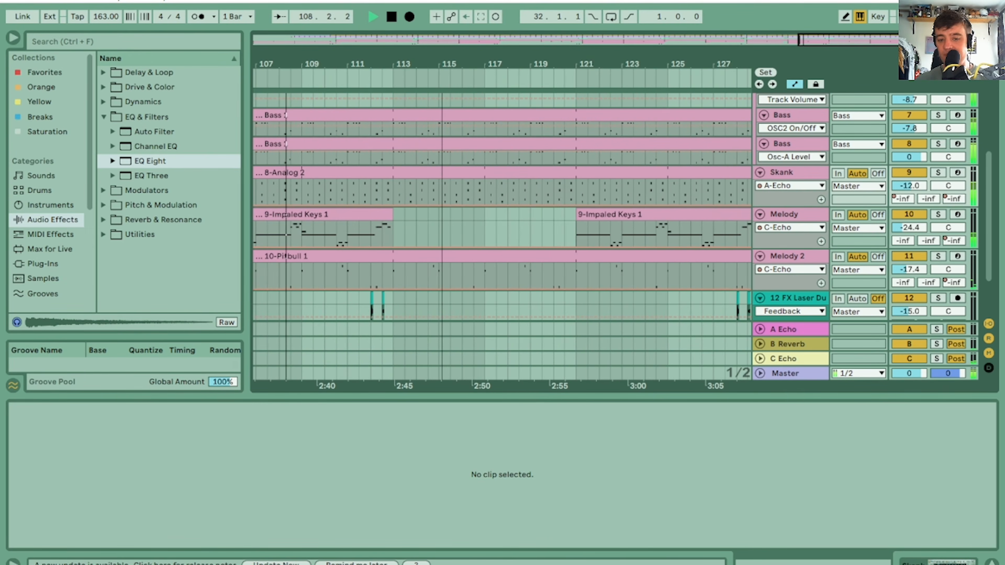
click(992, 561)
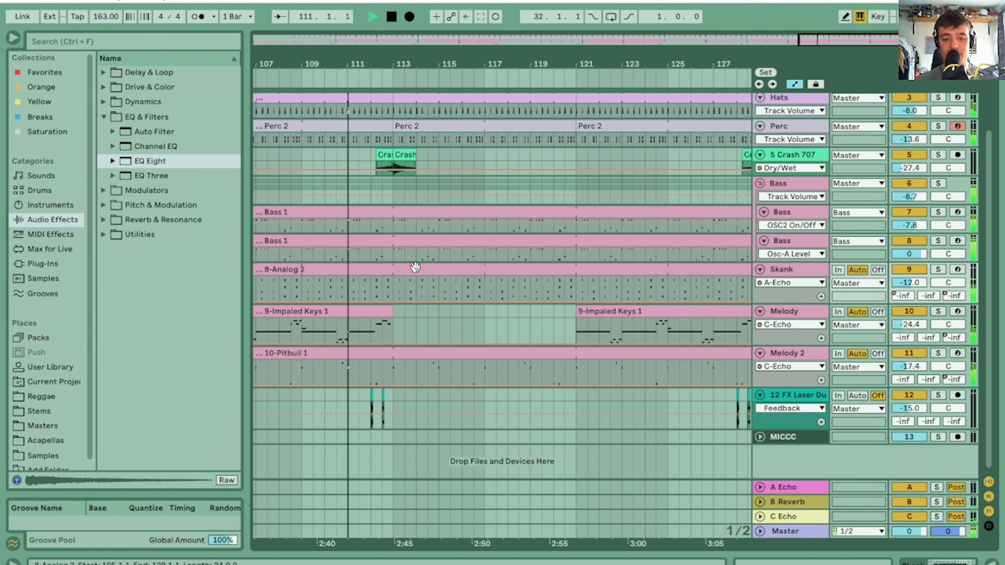
drag(646, 63, 594, 65)
drag(402, 61, 399, 62)
key(space)
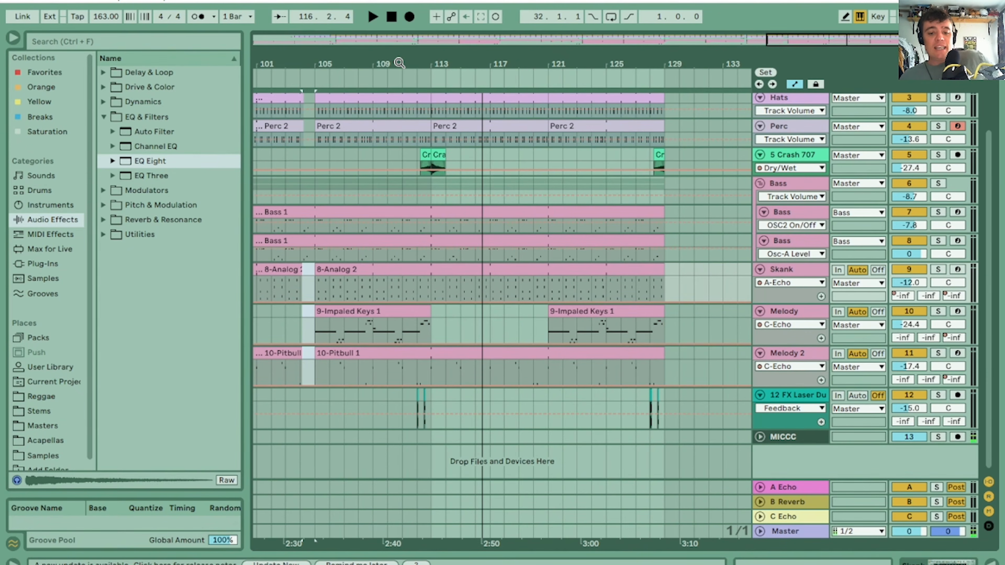
drag(350, 66, 370, 73)
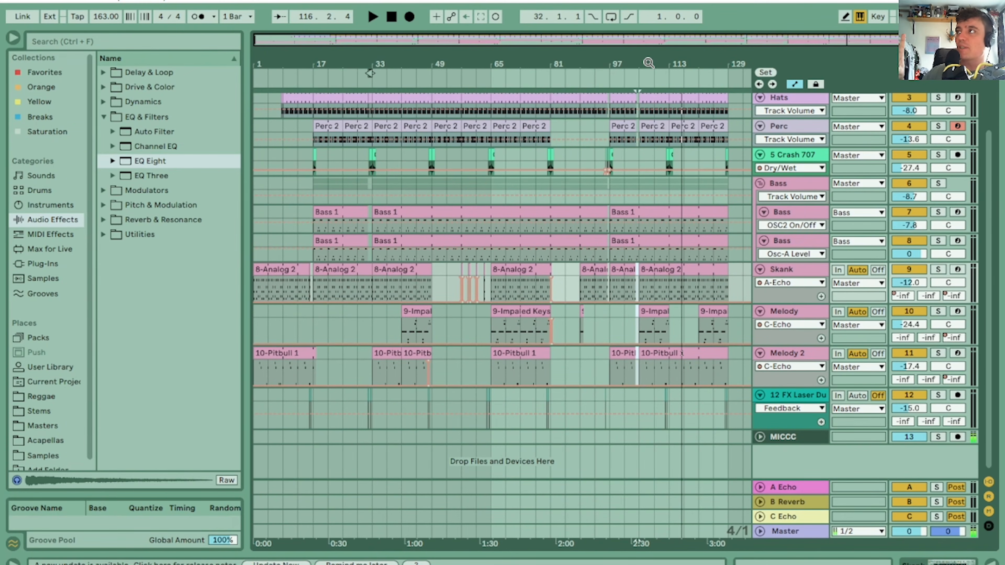
click(404, 101)
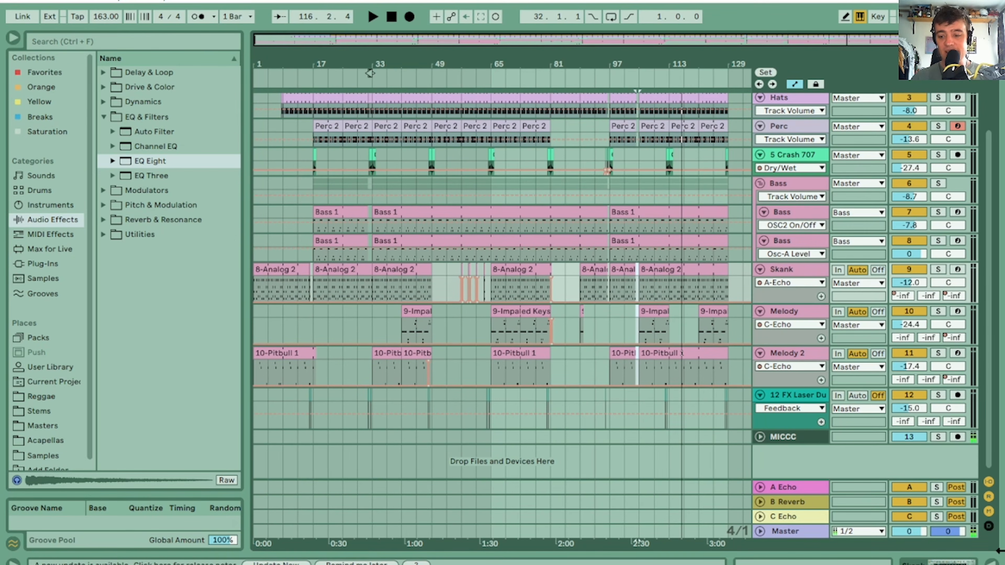
Select the arrangement across all music tracks from bar 1 to past bar 129 and delete it
scroll(989, 435, up, 2)
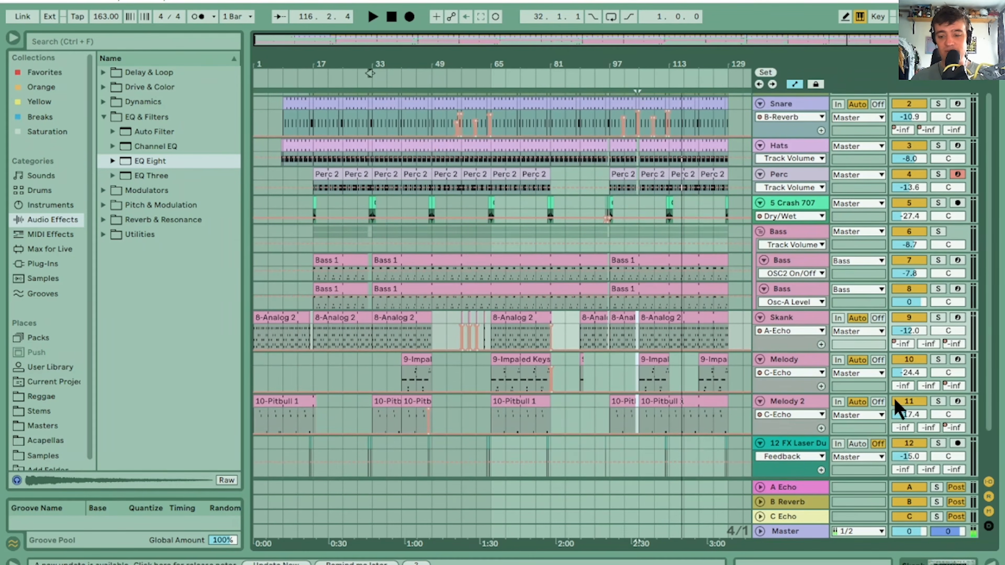
drag(746, 447, 259, 106)
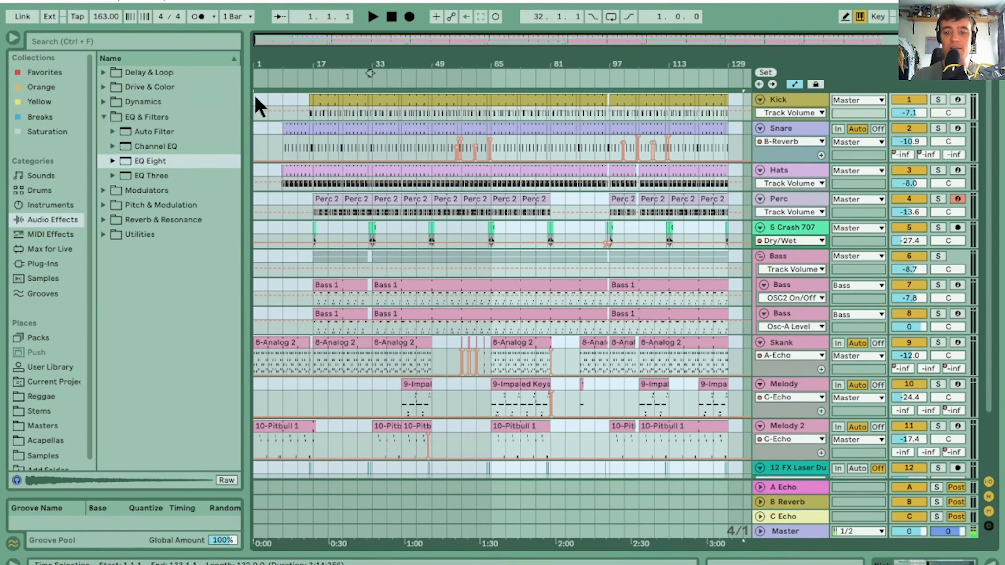
key(Delete)
Switch to the Session View and delete the empty 5 Audio track
key(Tab)
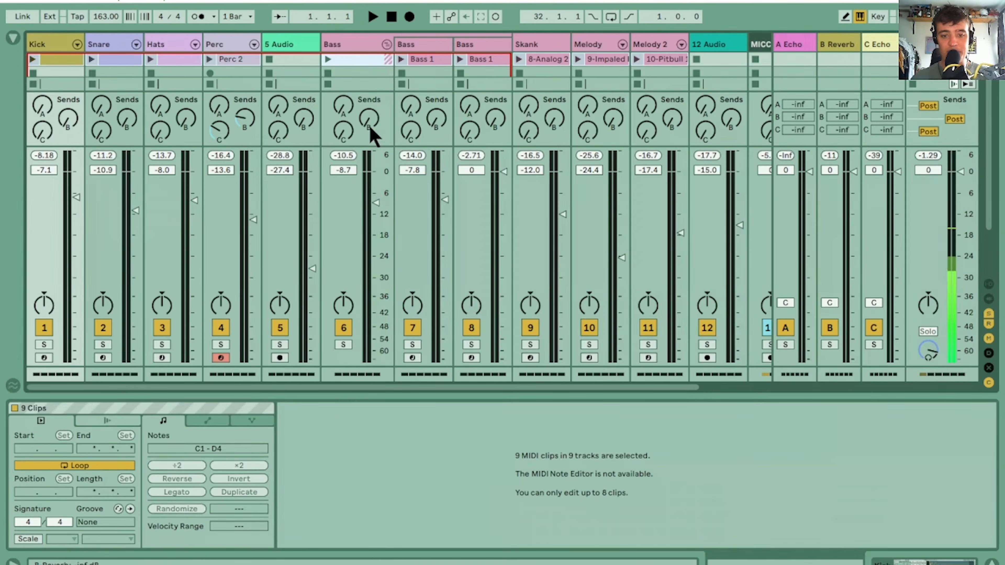
click(288, 46)
key(Delete)
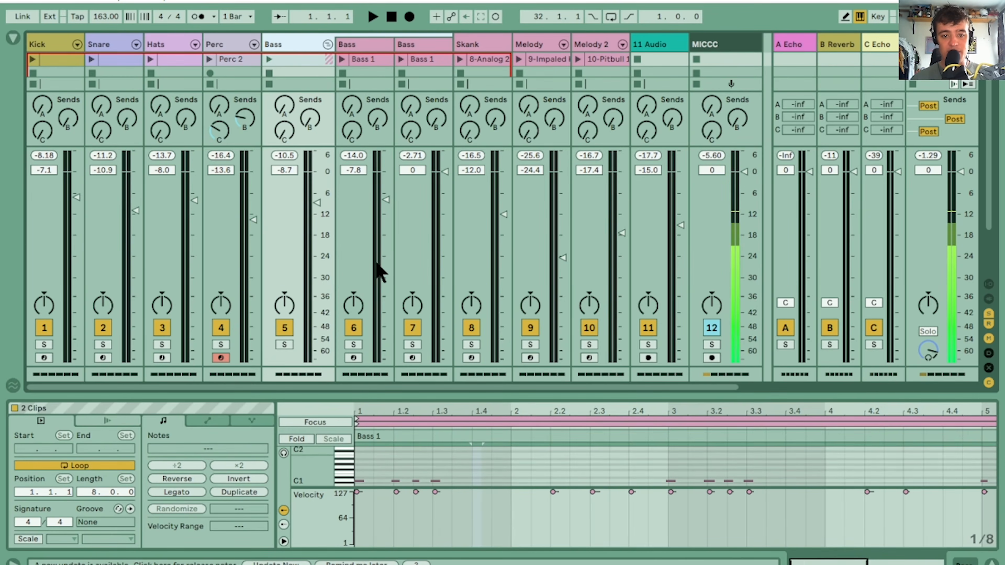
drag(353, 387, 388, 385)
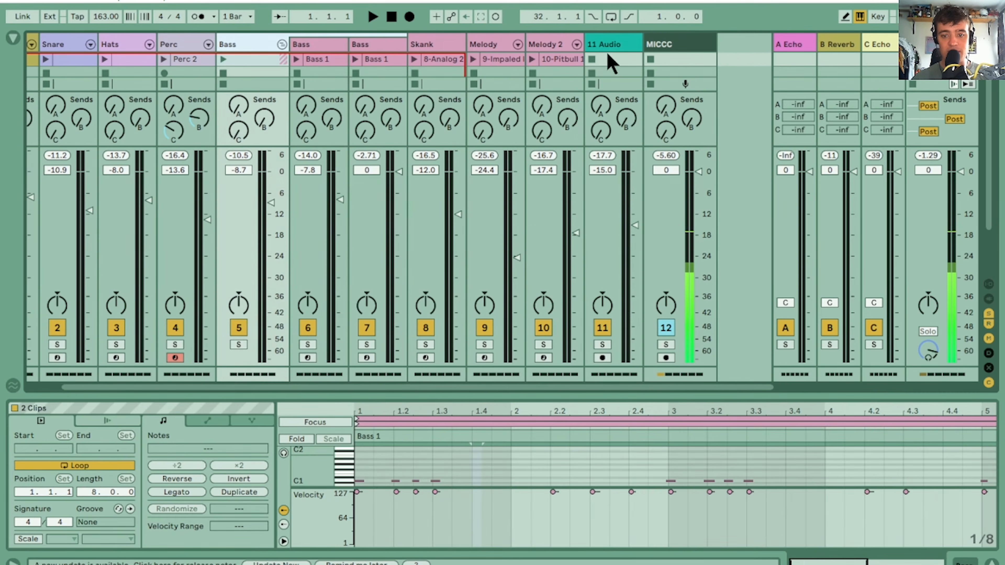
Delete the empty 11 Audio track and disarm recording on the Perc track
click(620, 45)
key(Tab)
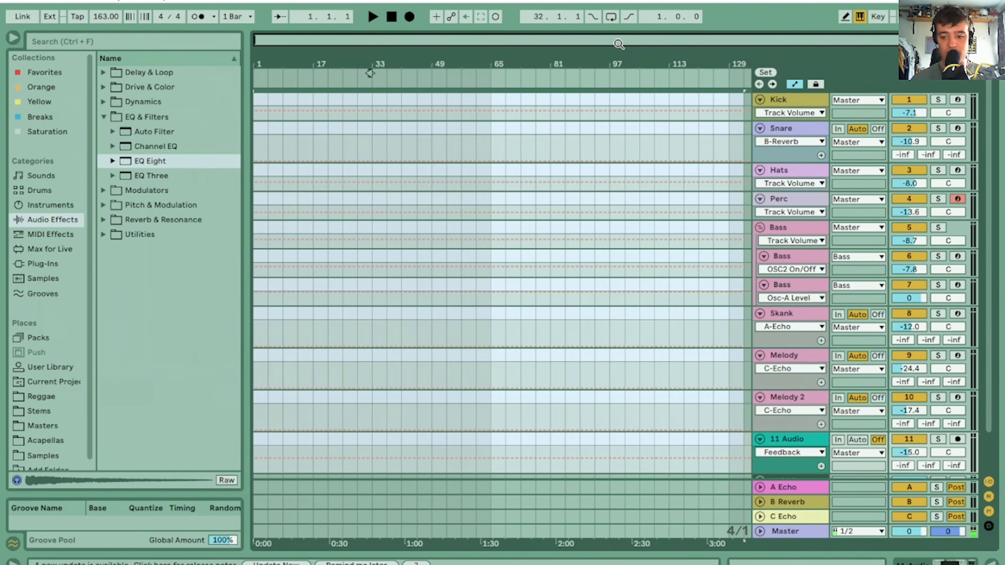
key(Tab)
click(618, 44)
key(Delete)
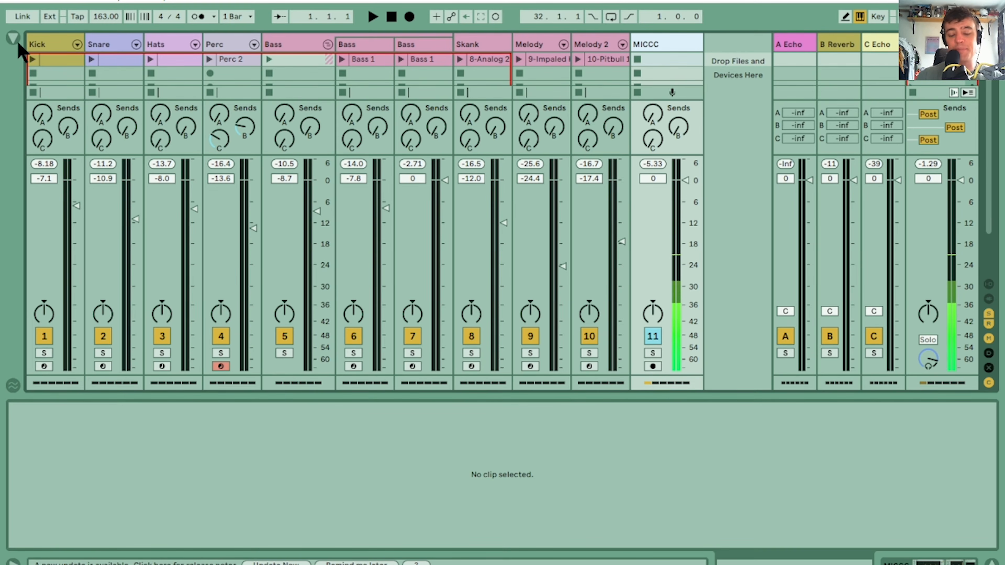
click(221, 366)
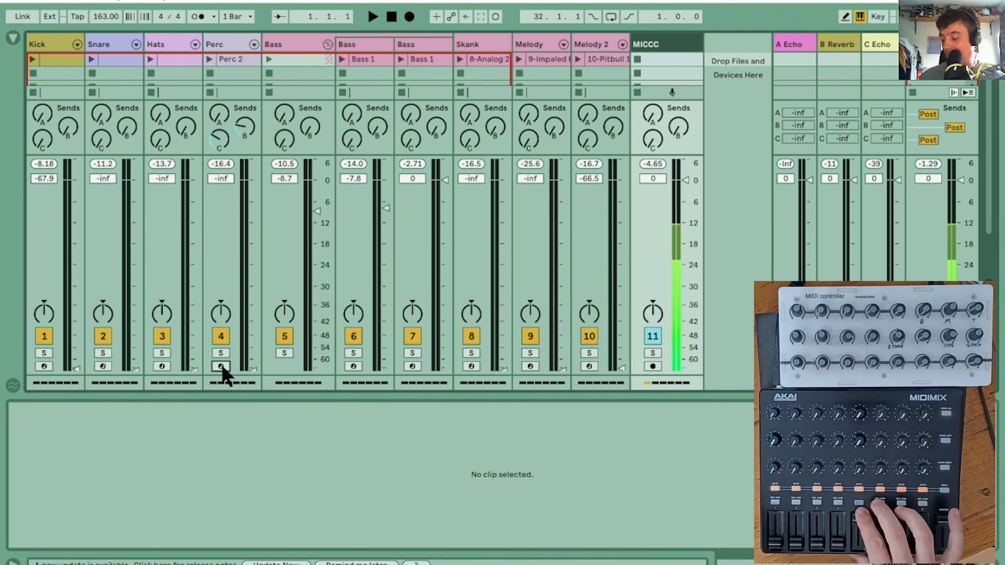
Hide the browser and clear the time selection in the empty arrangement, then return to the Session View
key(Tab)
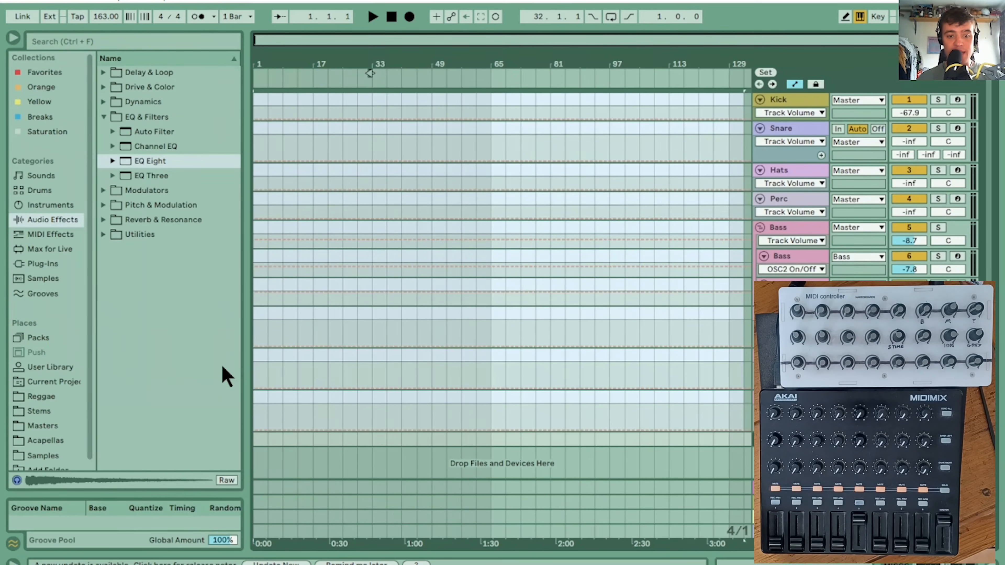
click(14, 38)
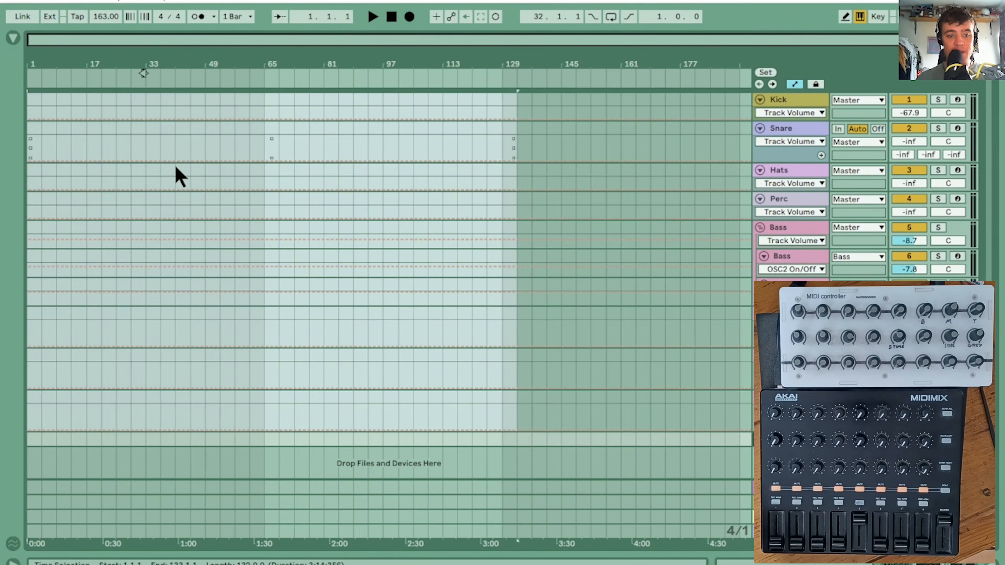
click(164, 143)
drag(172, 65, 157, 73)
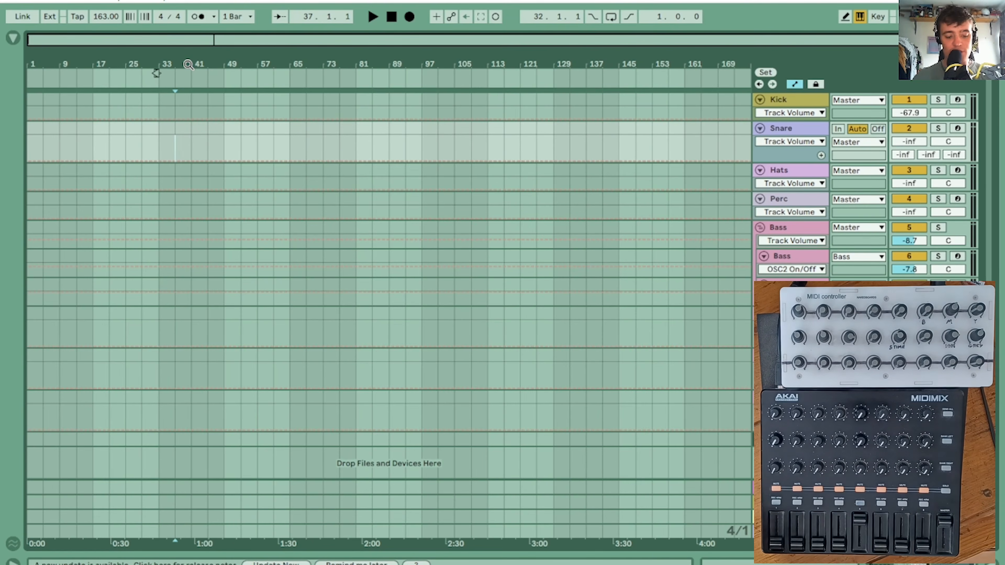
key(Tab)
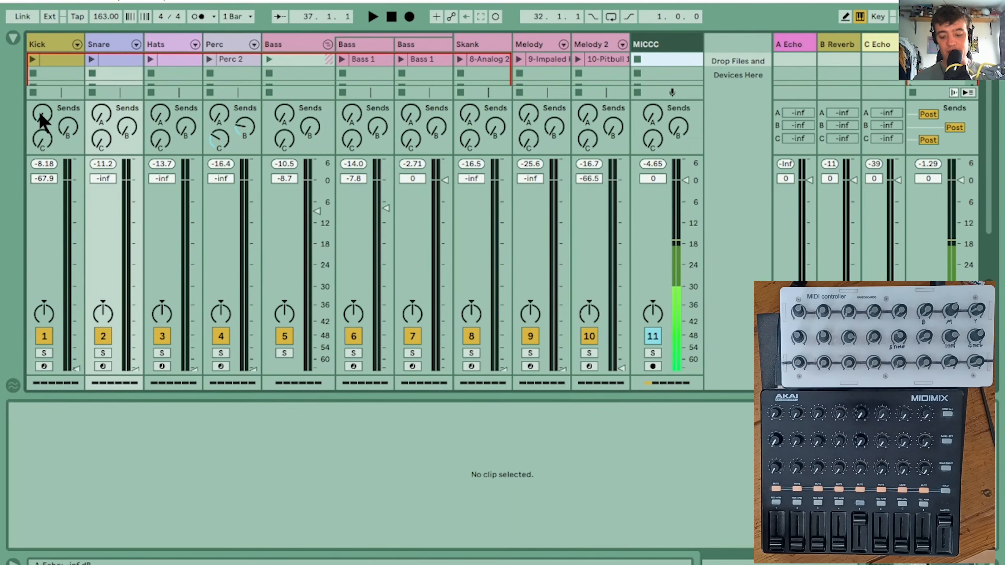
Undo the short test take and record the session clips with live fader and send automation into the arrangement up to bar 114, with Follow on
key(ctrl+m)
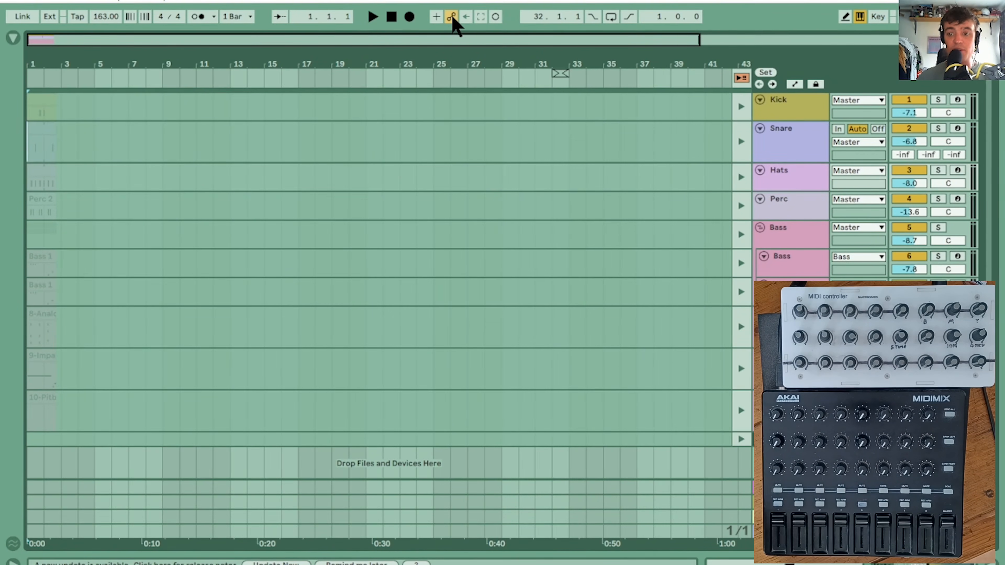
key(ctrl+z)
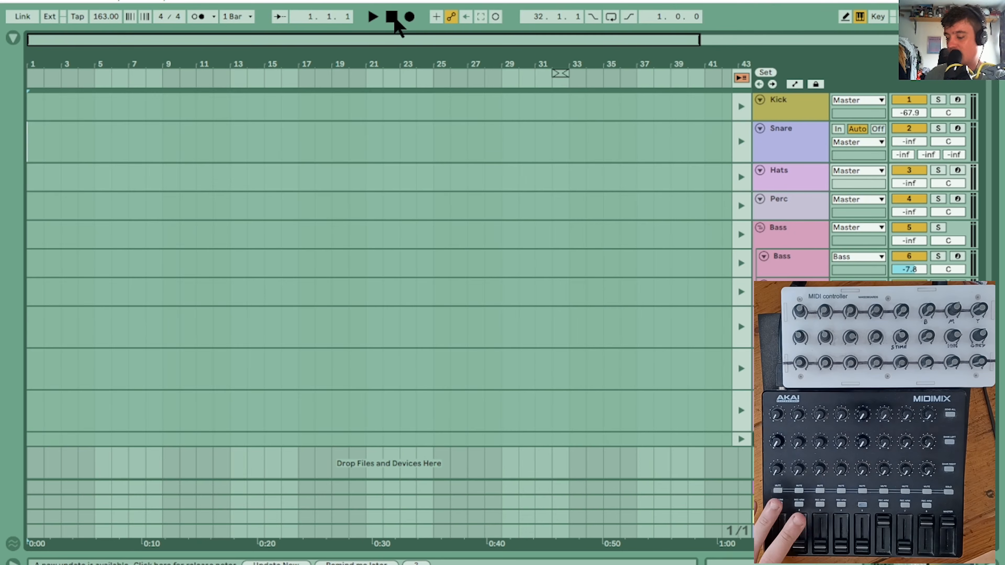
click(409, 17)
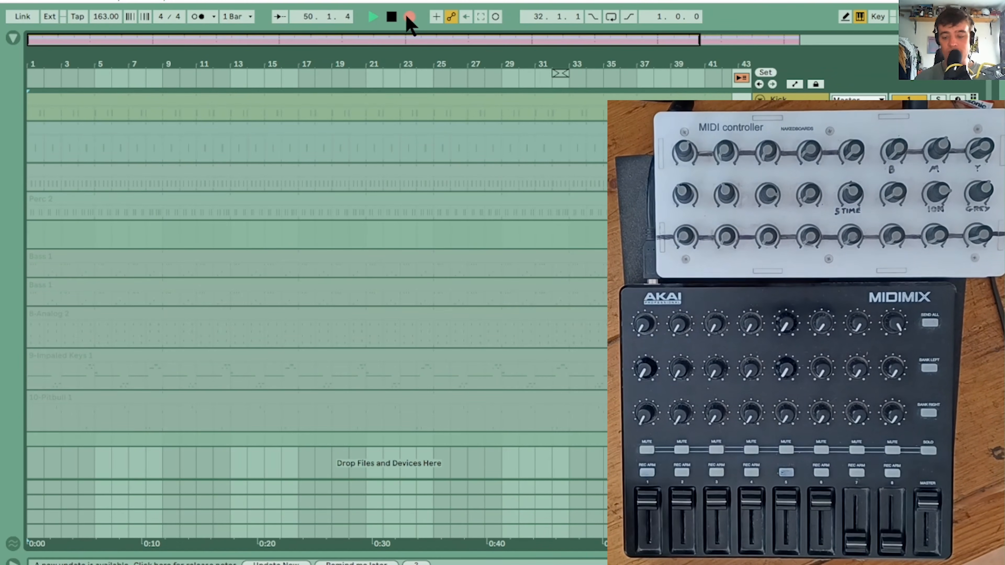
click(280, 18)
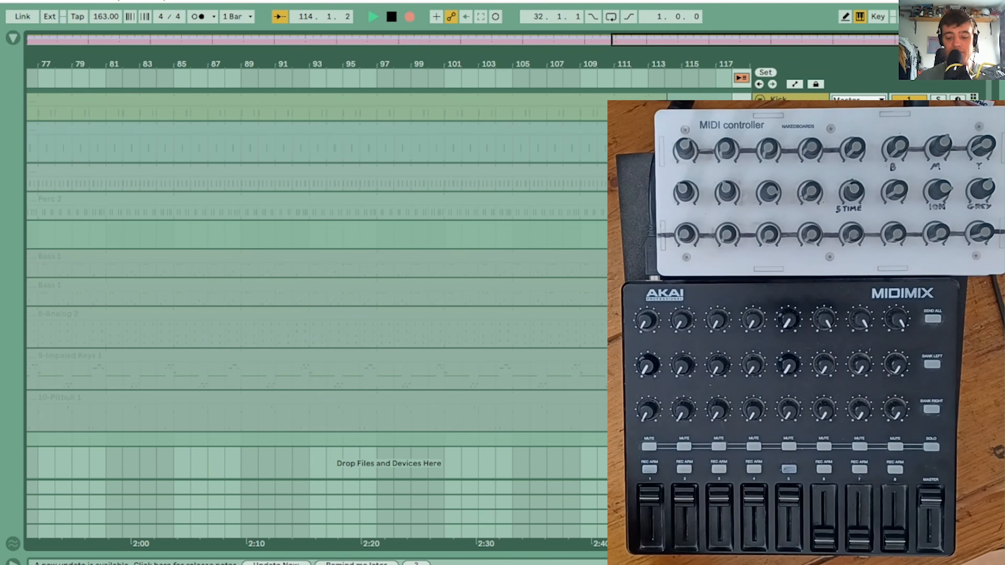
key(space)
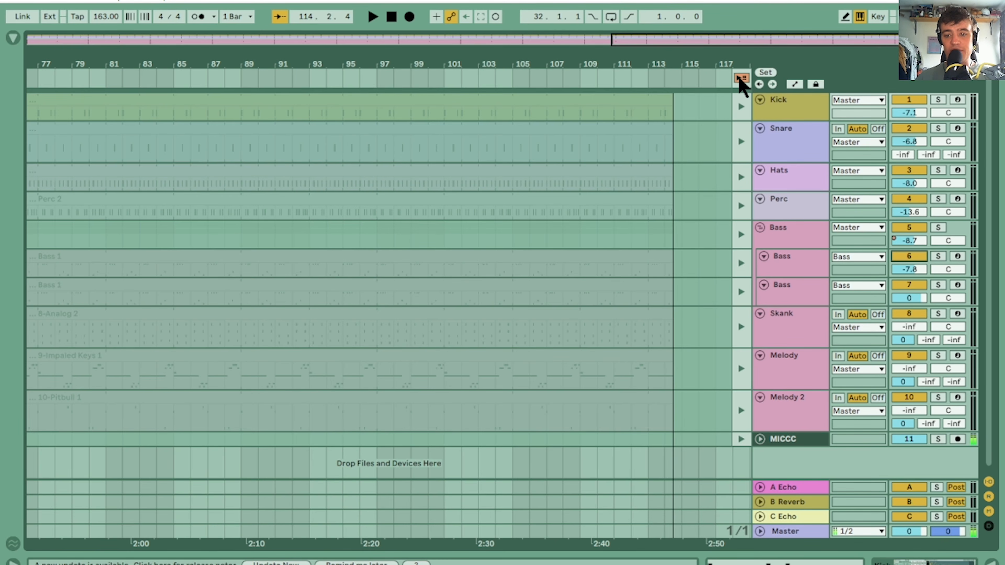
Switch playback back to the arrangement and show the recorded automation on all tracks across the full song
click(740, 78)
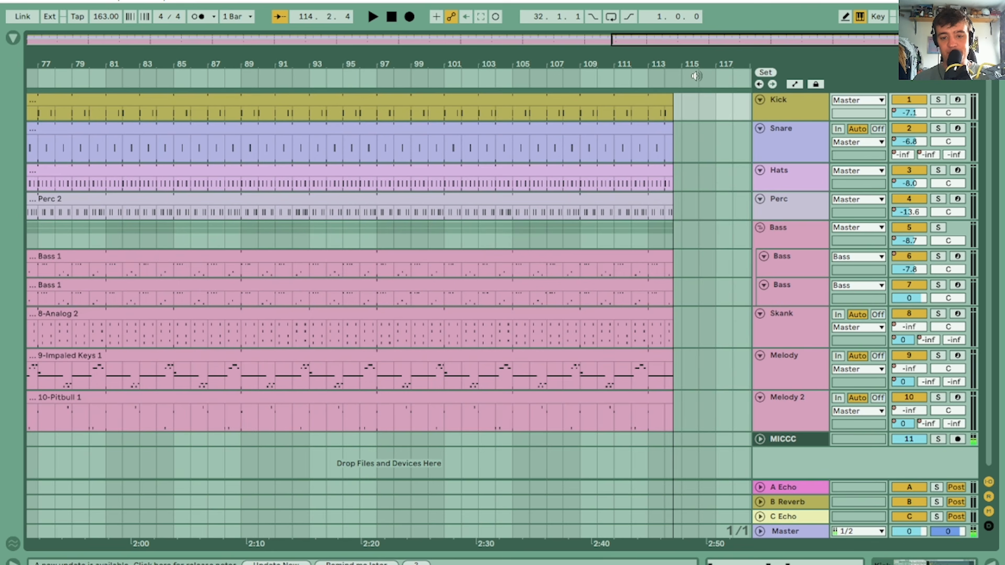
drag(251, 66, 569, 40)
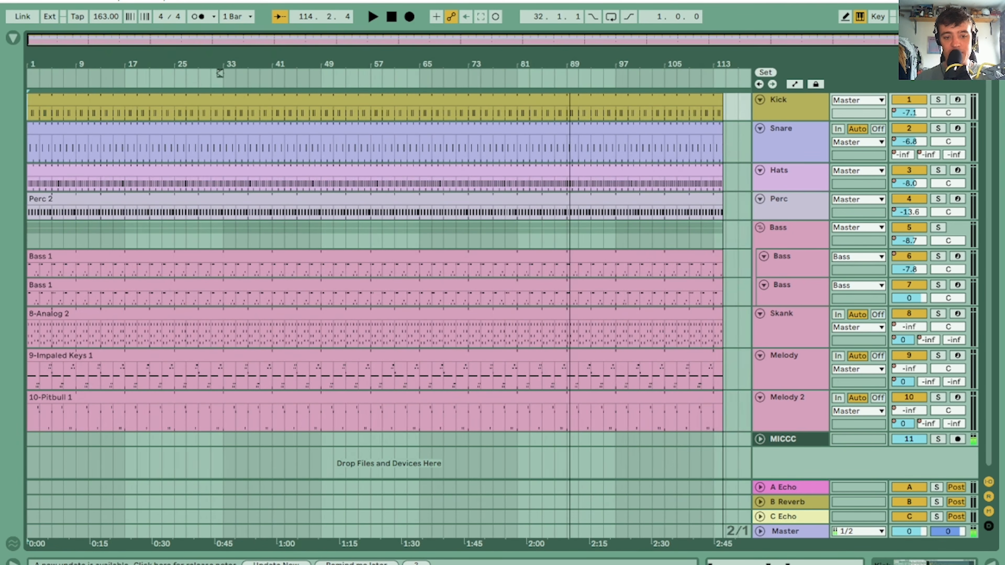
click(794, 84)
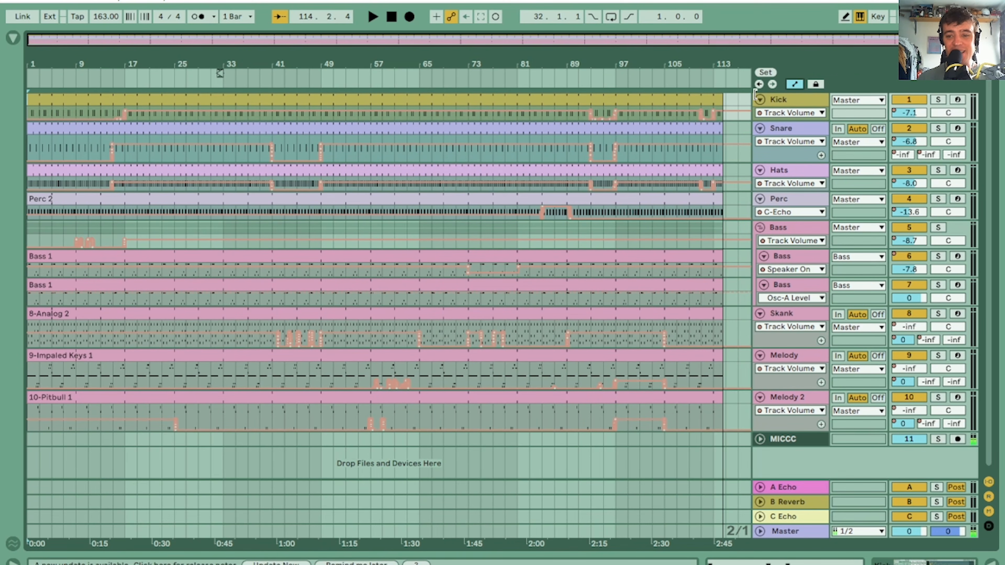
click(794, 84)
click(794, 84)
click(794, 85)
click(794, 84)
Examine the recorded volume automation around bar 41 and listen to the arrangement up to bar 52
mouse_move(254, 54)
mouse_down()
mouse_move(258, 285)
mouse_move(266, 58)
mouse_up()
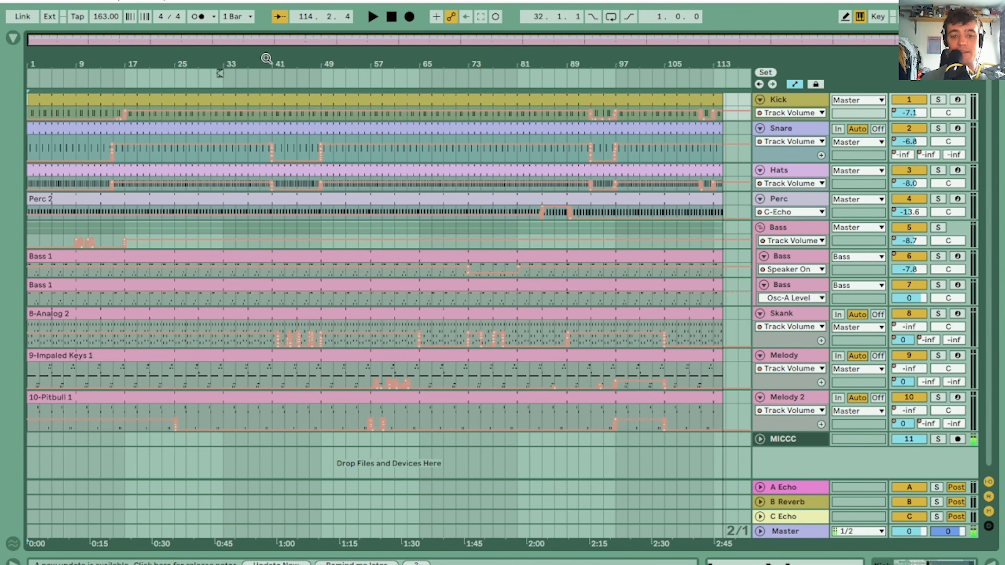
drag(266, 59, 266, 107)
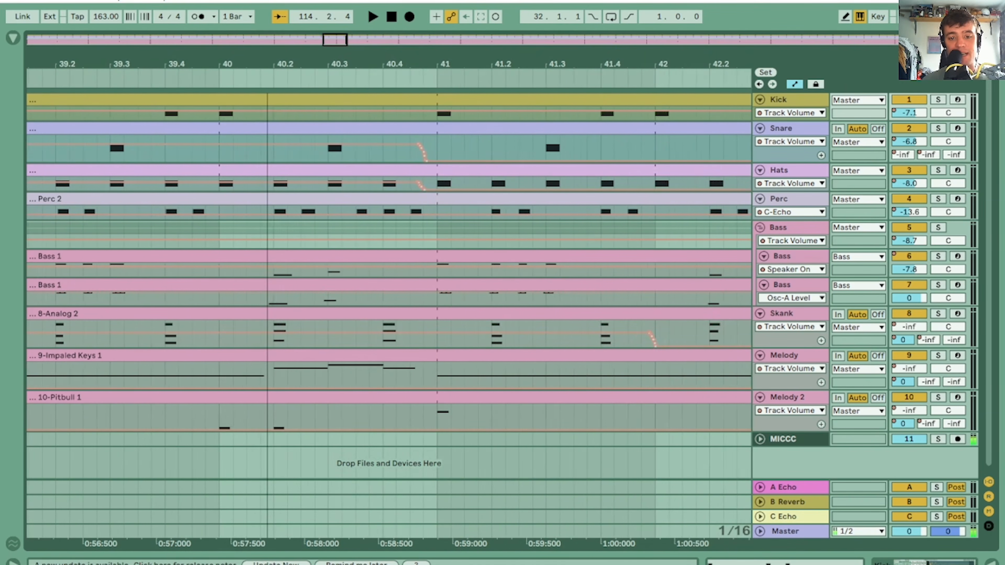
click(175, 72)
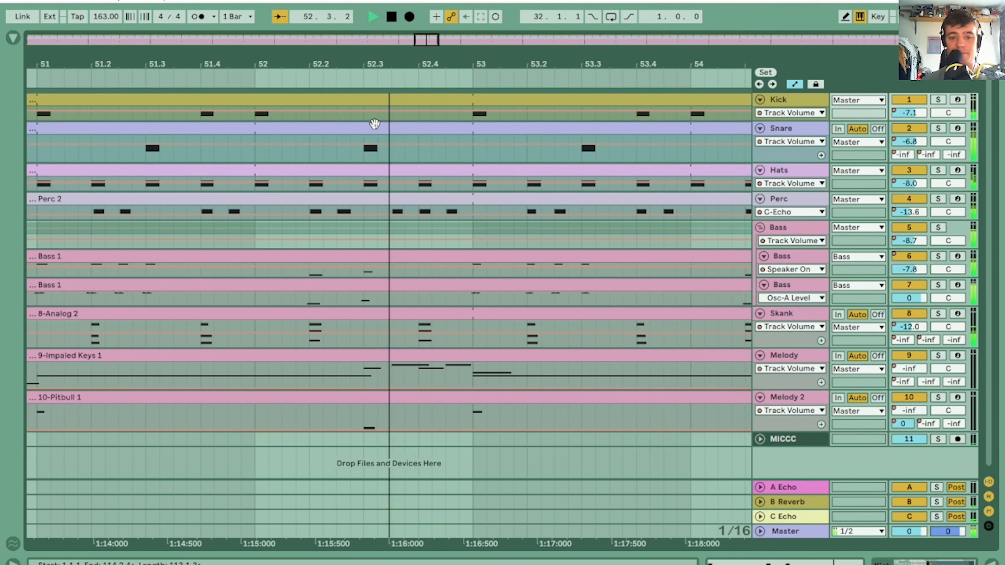
key(space)
Remove the Snare's volume dropout between bars 93 and 97 by deleting its low breakpoints, and play the section back
drag(278, 66, 340, 63)
drag(592, 67, 174, 98)
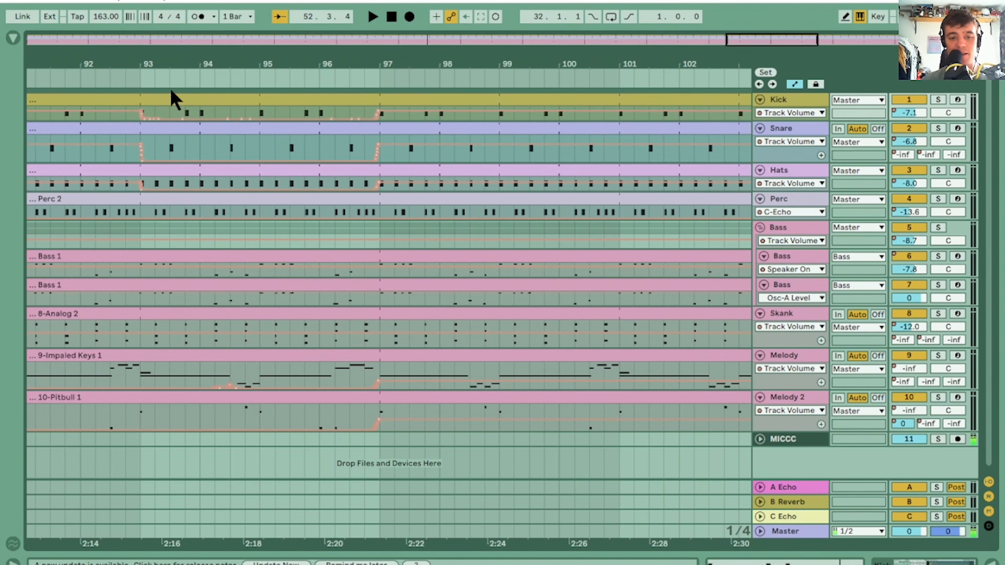
click(142, 156)
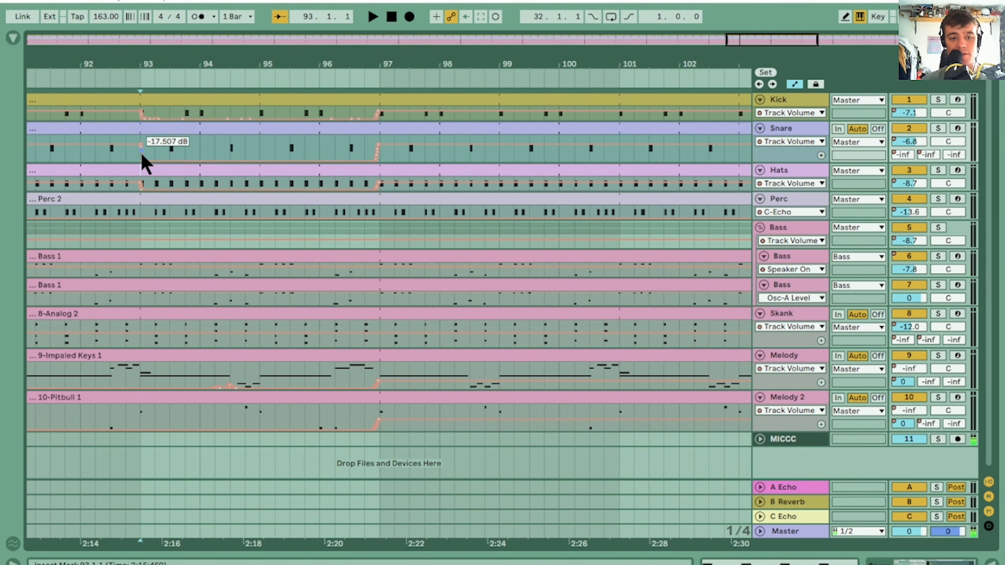
click(144, 159)
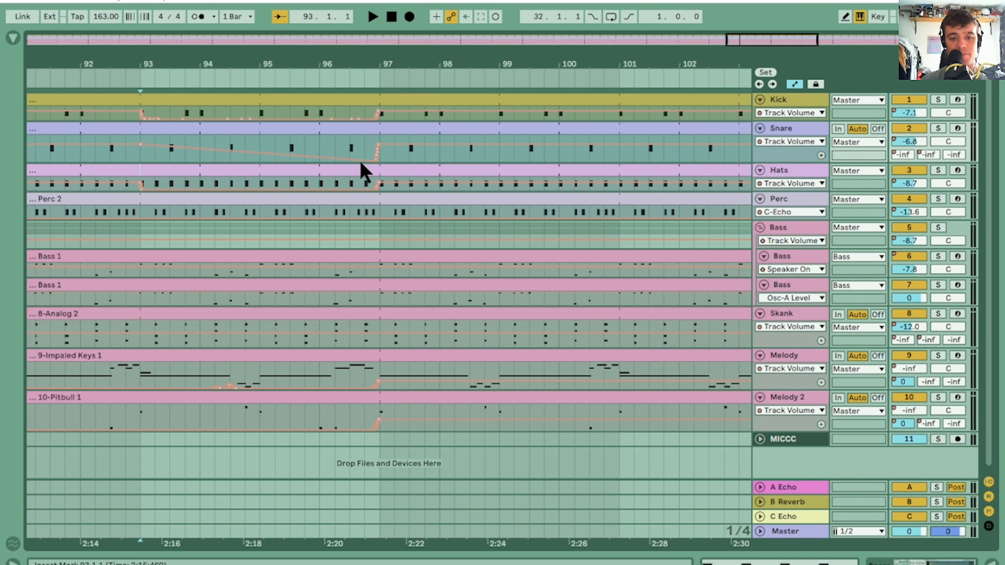
click(378, 161)
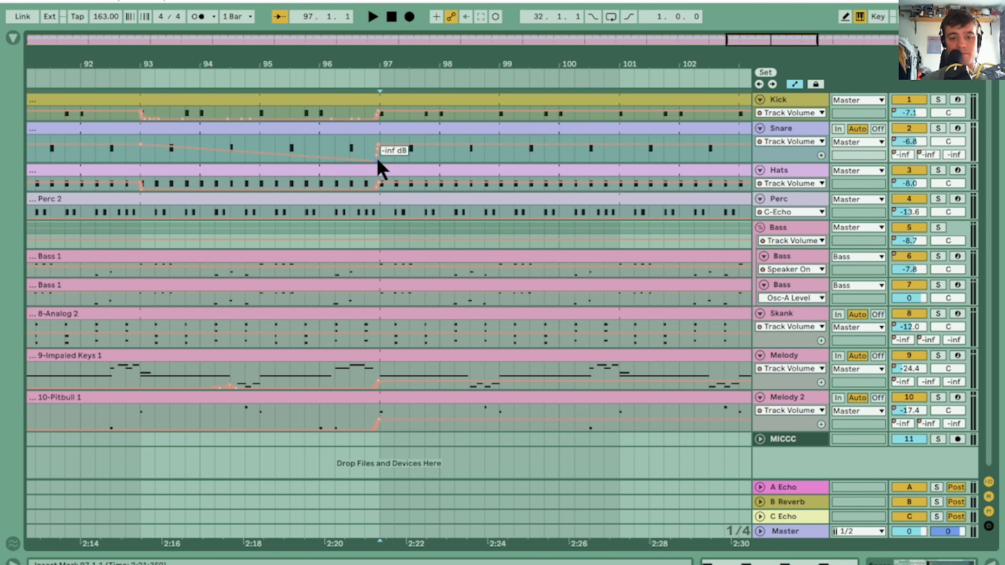
drag(377, 159, 379, 150)
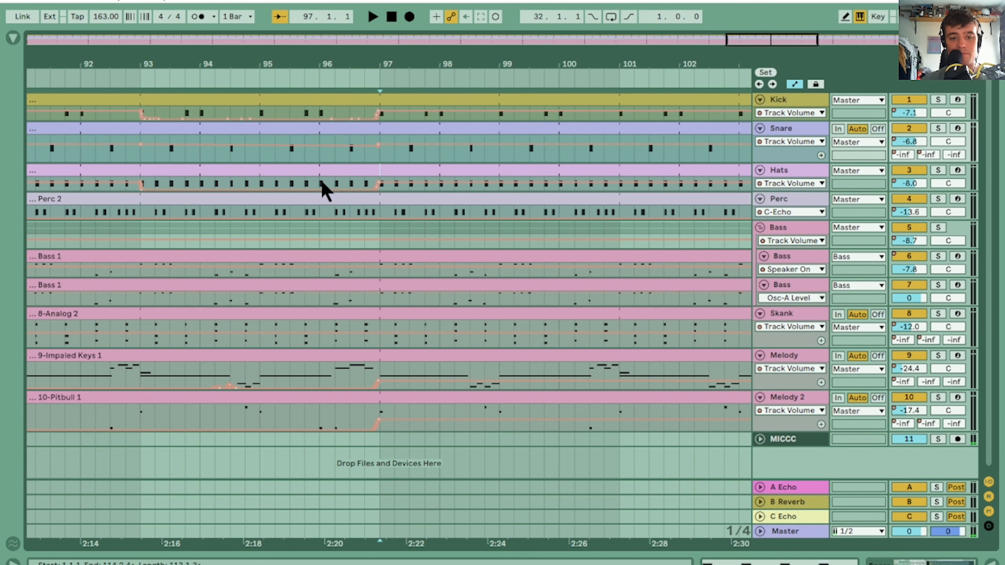
click(144, 75)
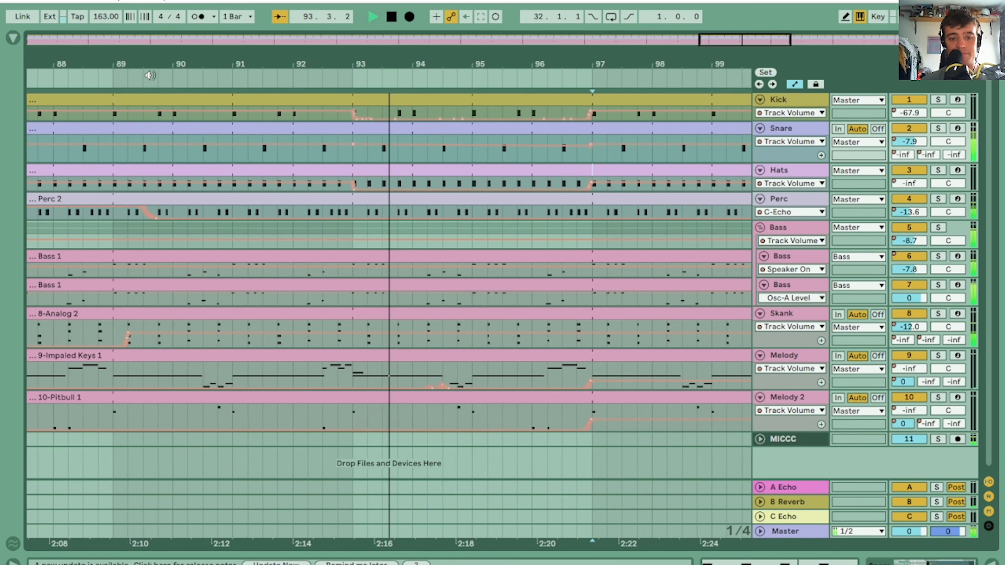
key(space)
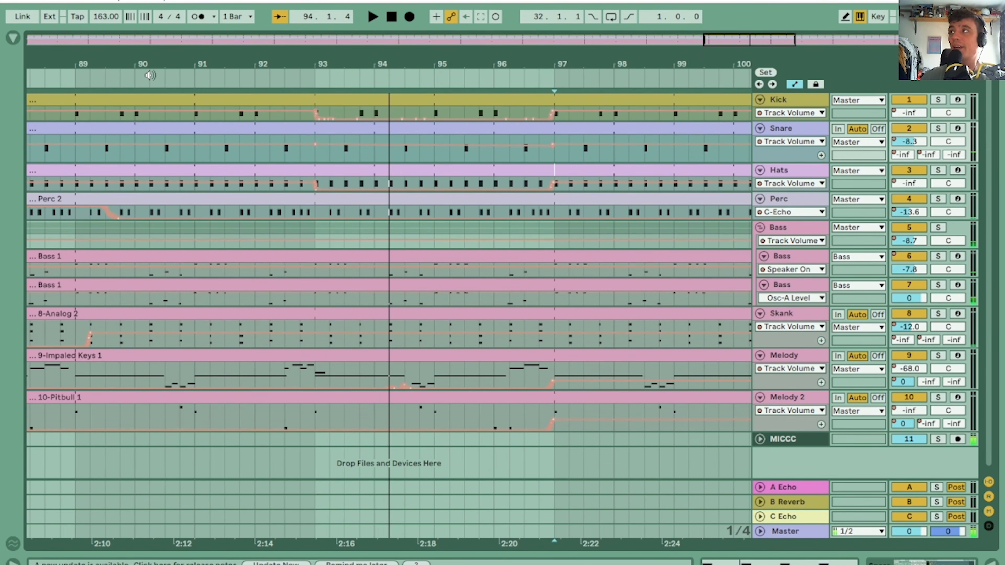